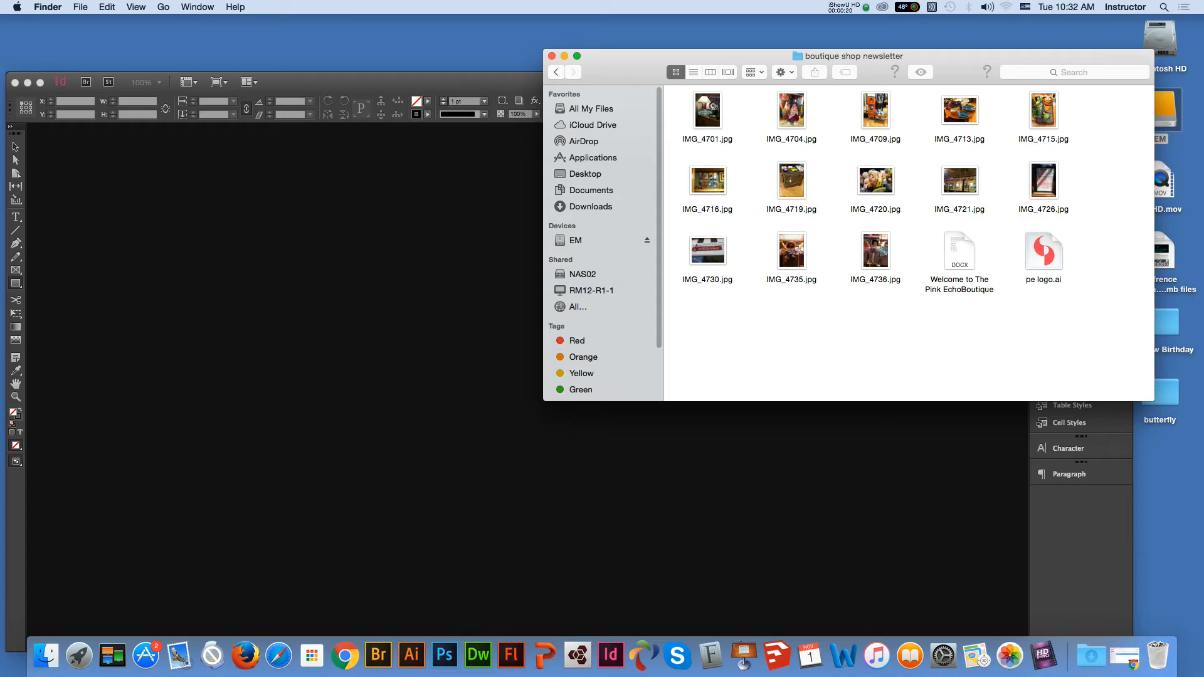
Step: Preview IMG_4716.jpg in the boutique shop newsletter folder, open it in Photoshop and reposition the Photoshop window
click(707, 181)
key(space)
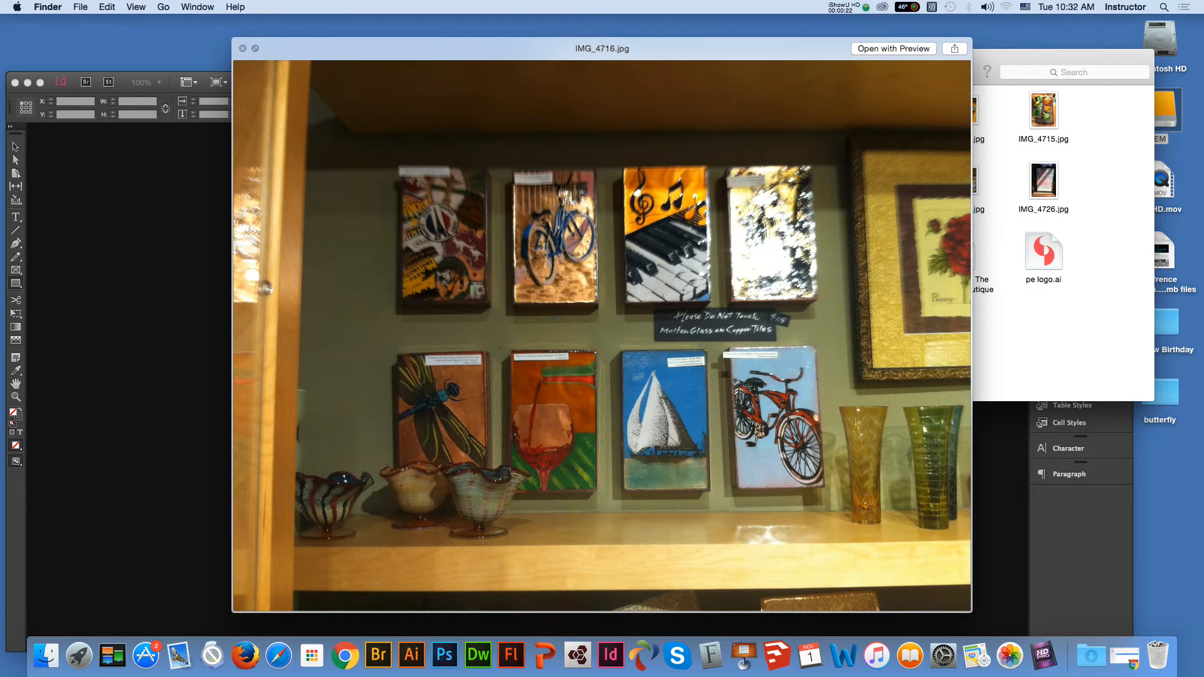
key(space)
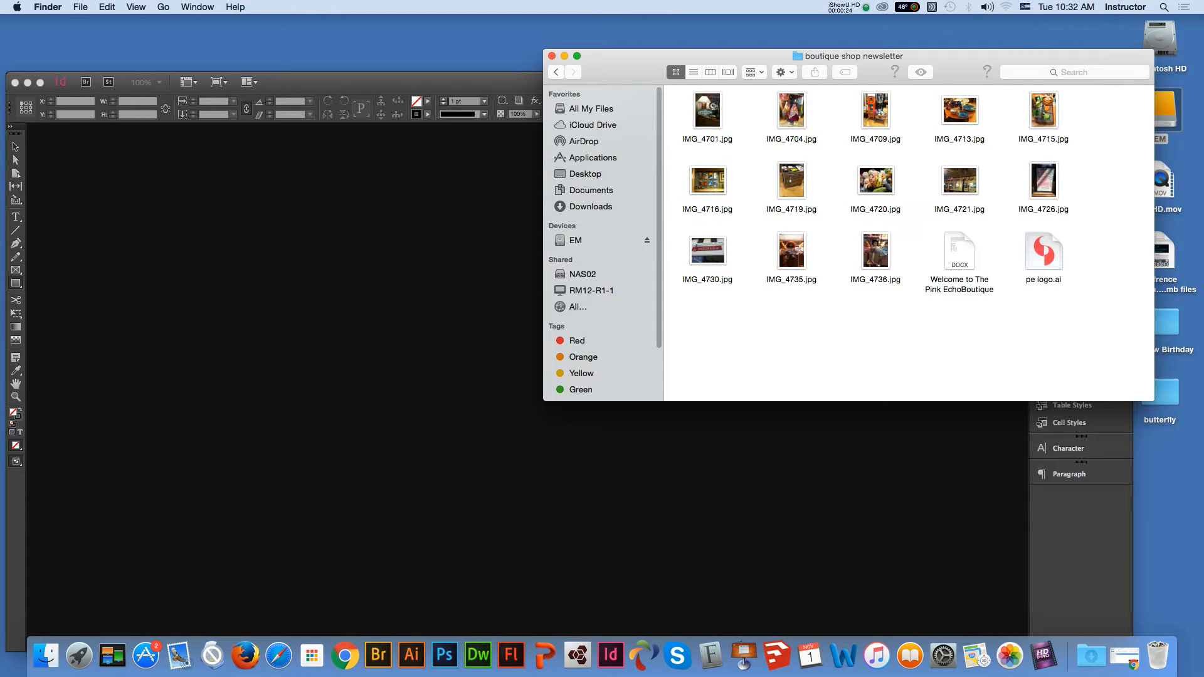
drag(707, 182, 444, 627)
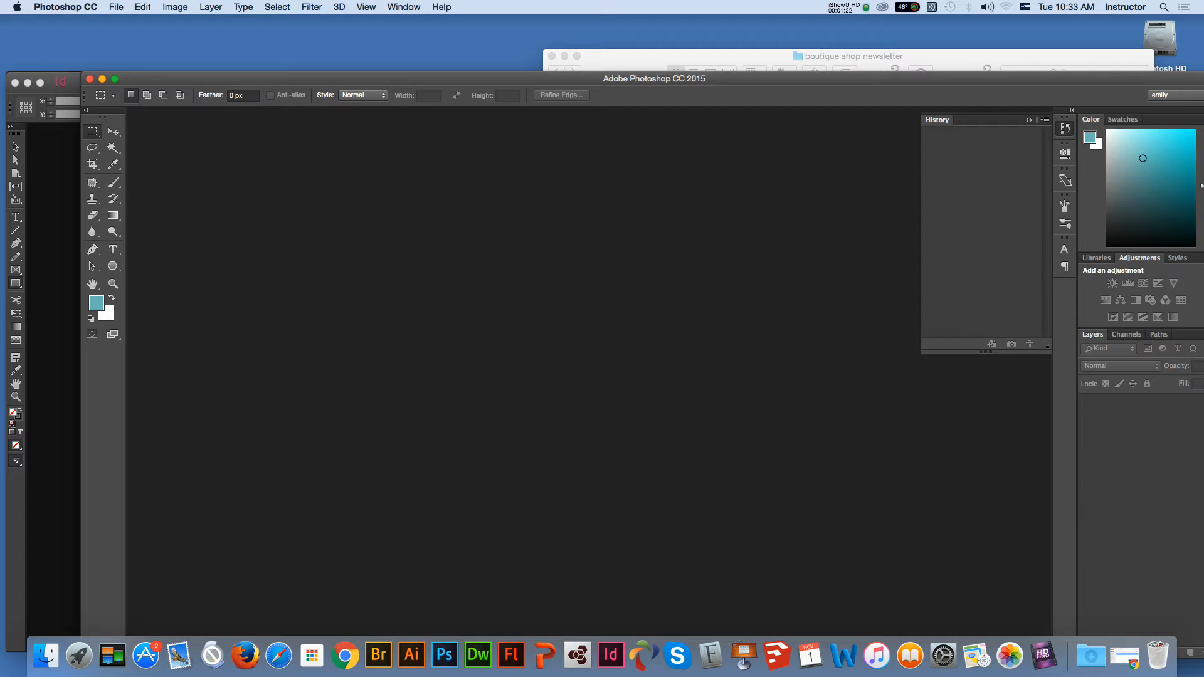
drag(655, 79, 596, 33)
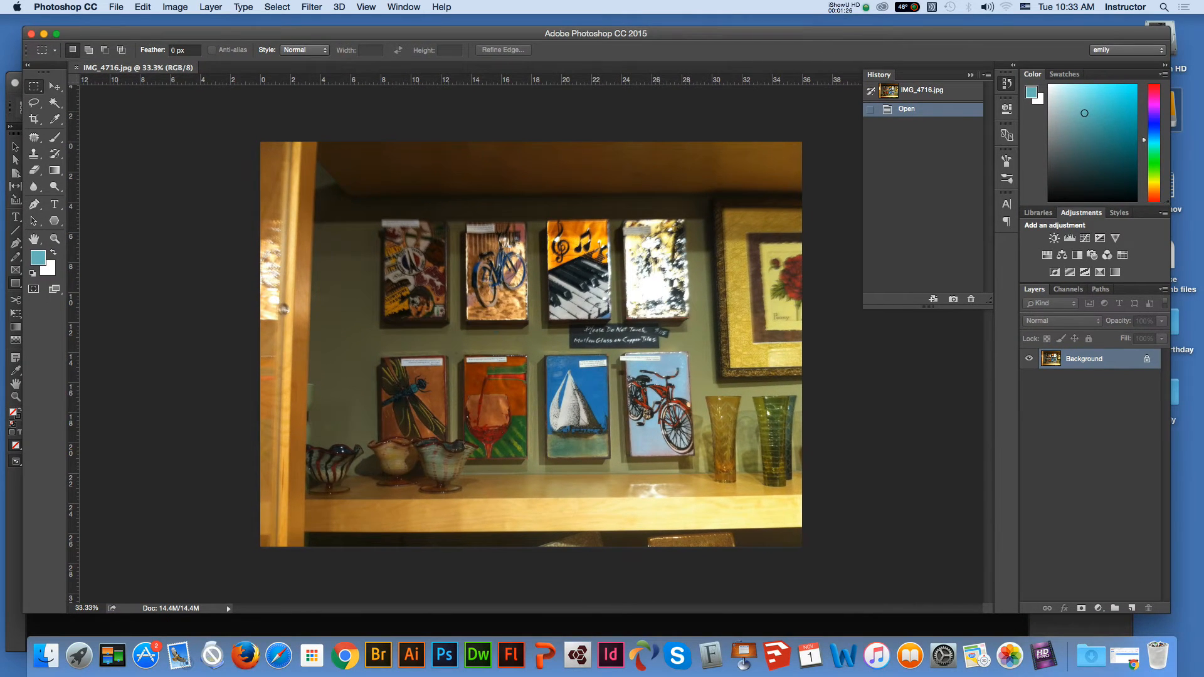
Step: Convert the image's color mode to CMYK Color
click(175, 6)
mouse_move(188, 22)
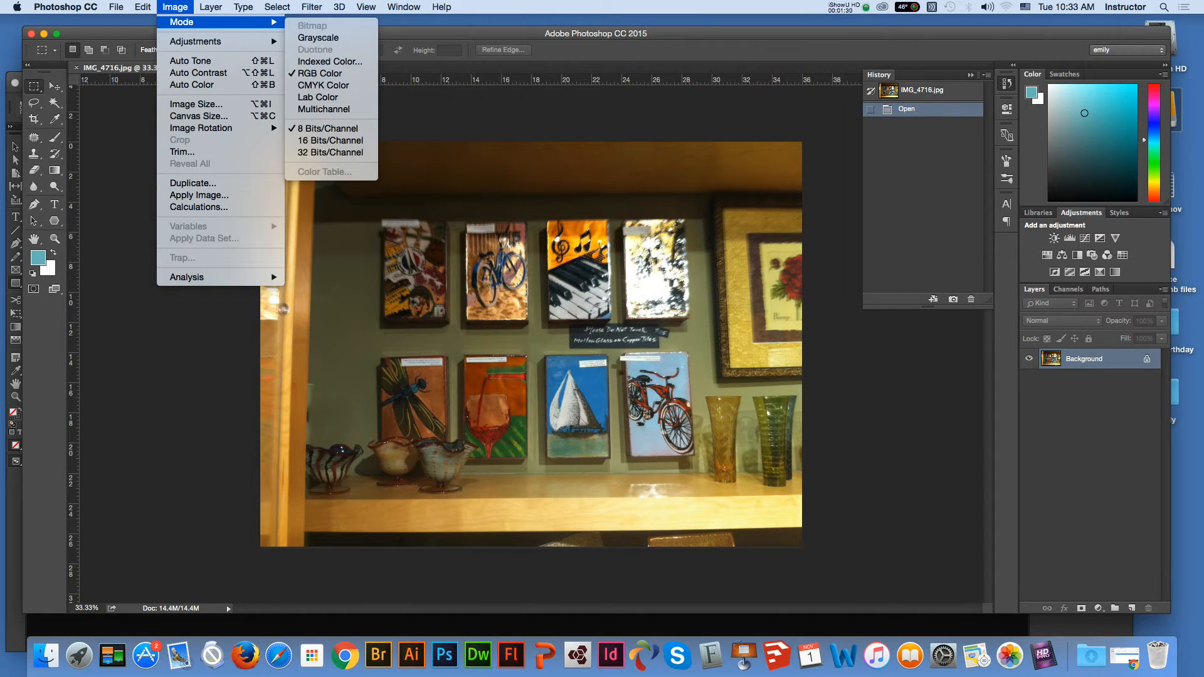
click(324, 85)
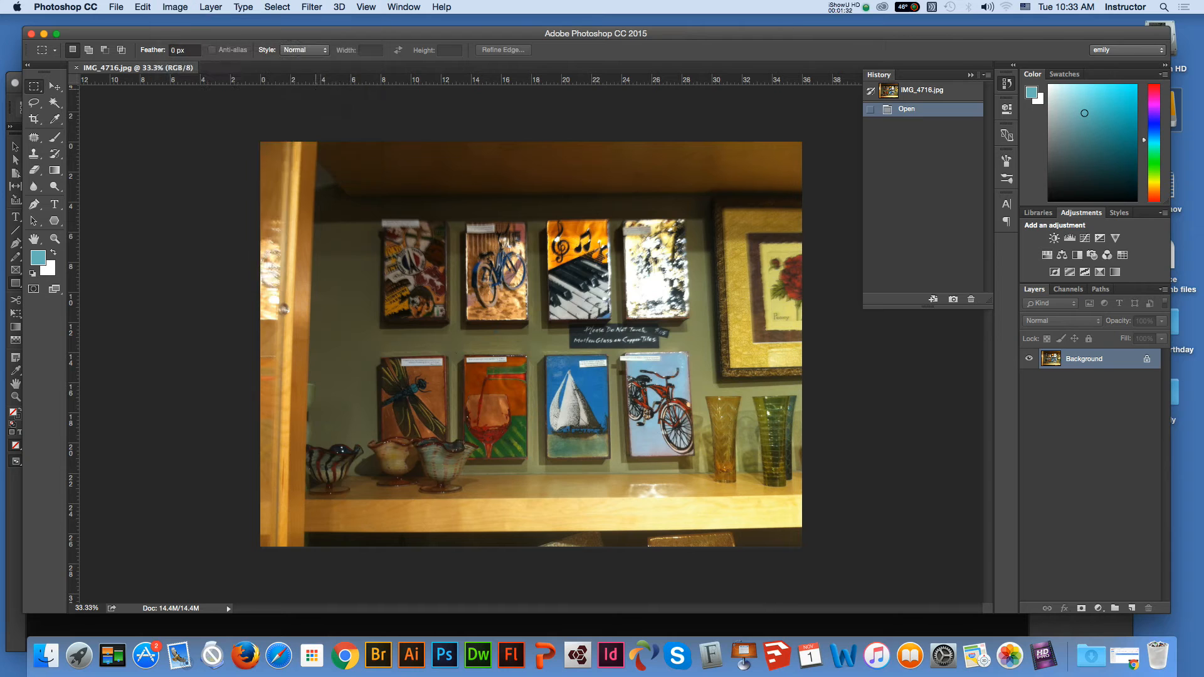
key(Return)
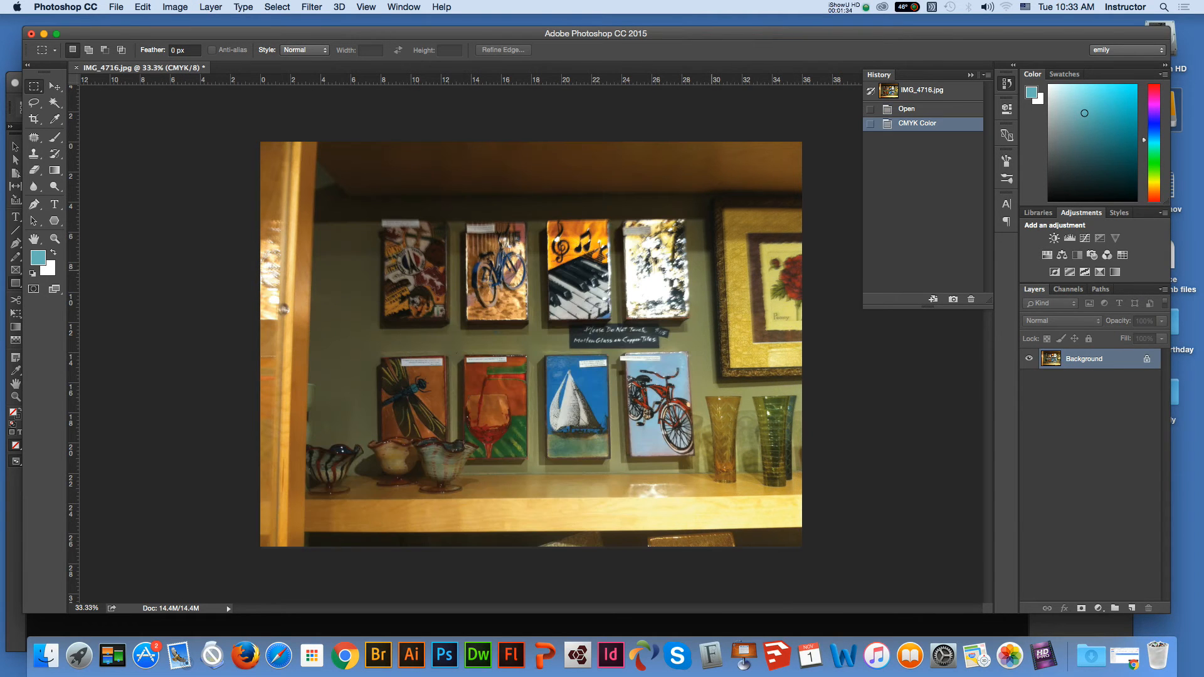
Step: In Image Size, switch the dimension units to inches and set the resolution to 300 pixels/inch
click(175, 6)
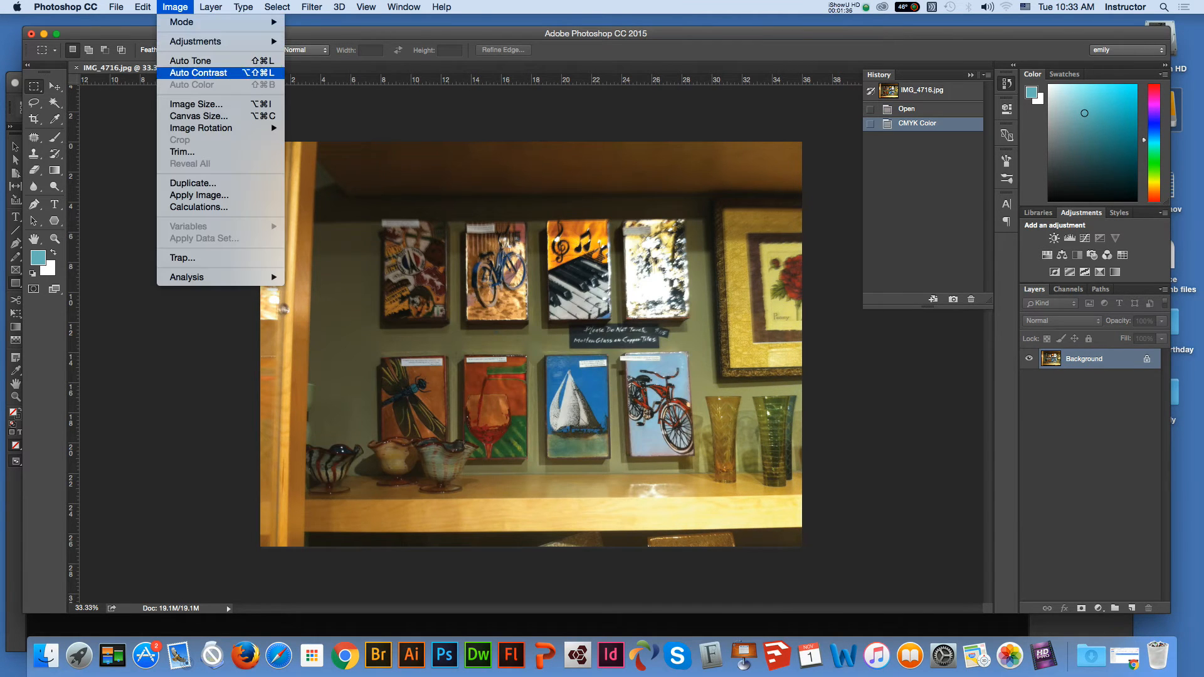
mouse_move(200, 42)
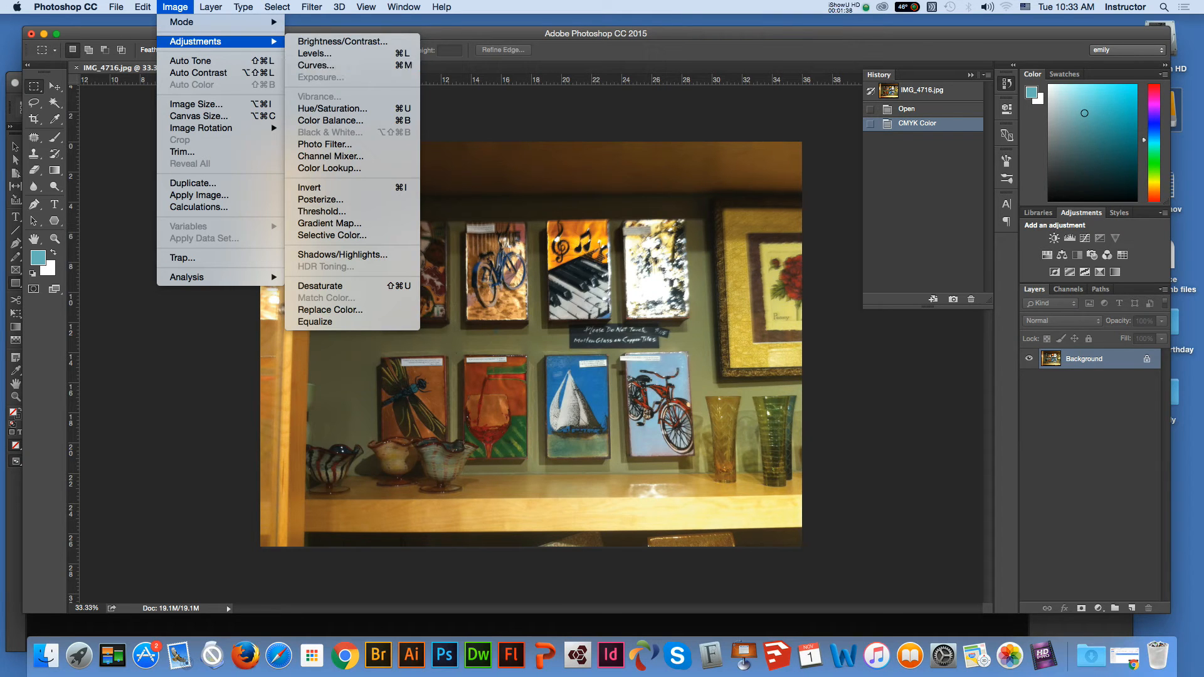
click(196, 104)
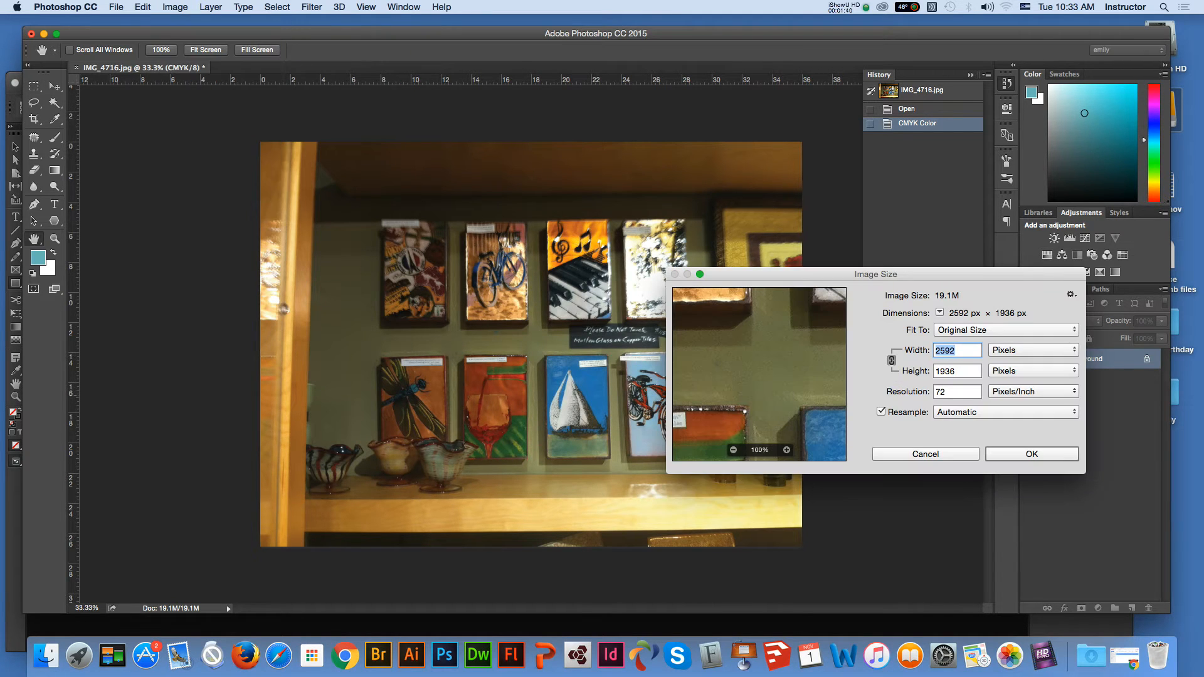
click(1017, 350)
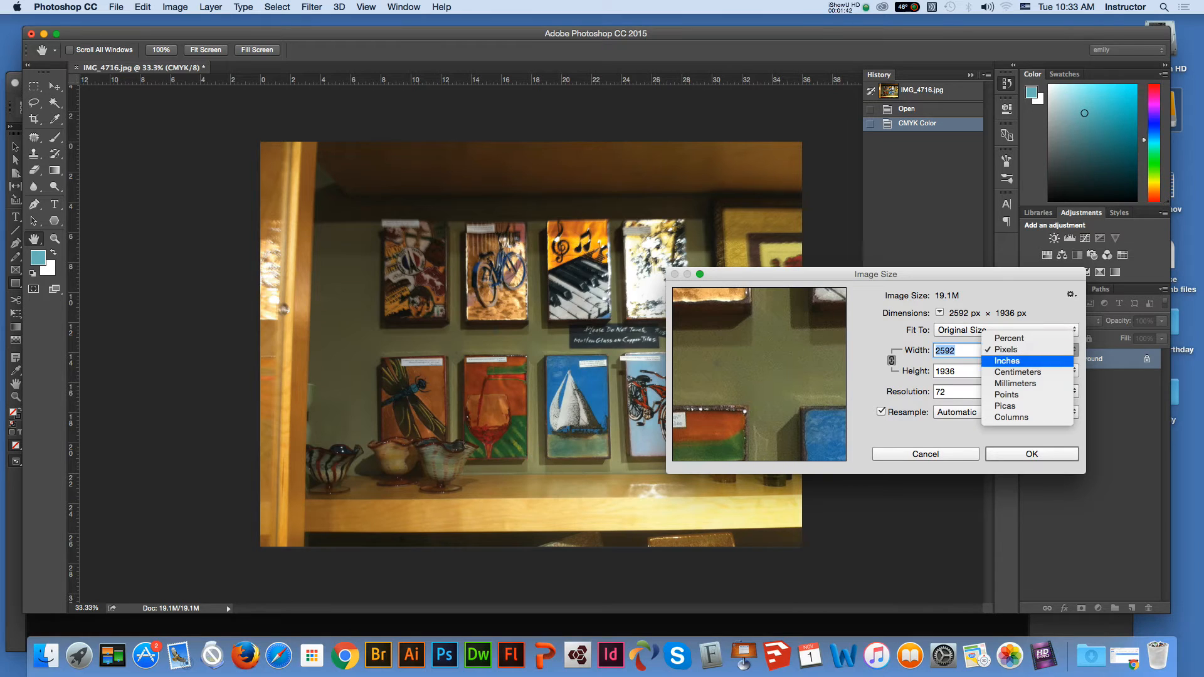
click(1007, 359)
key(Tab)
key(Tab)
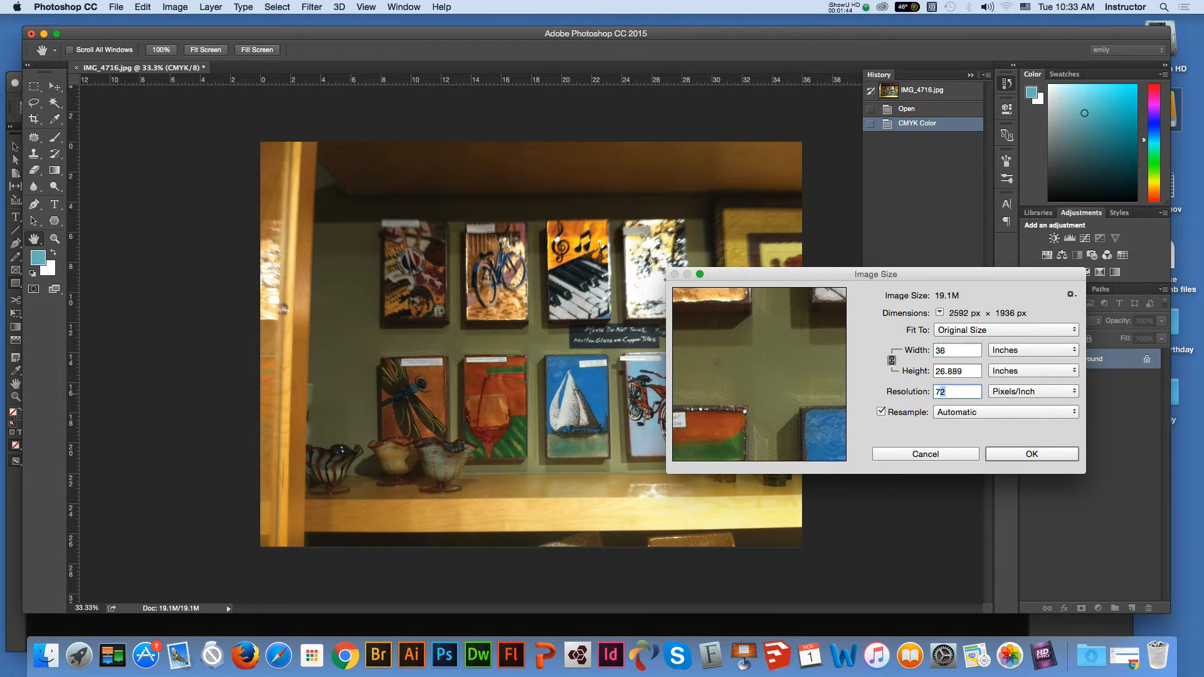
text(300)
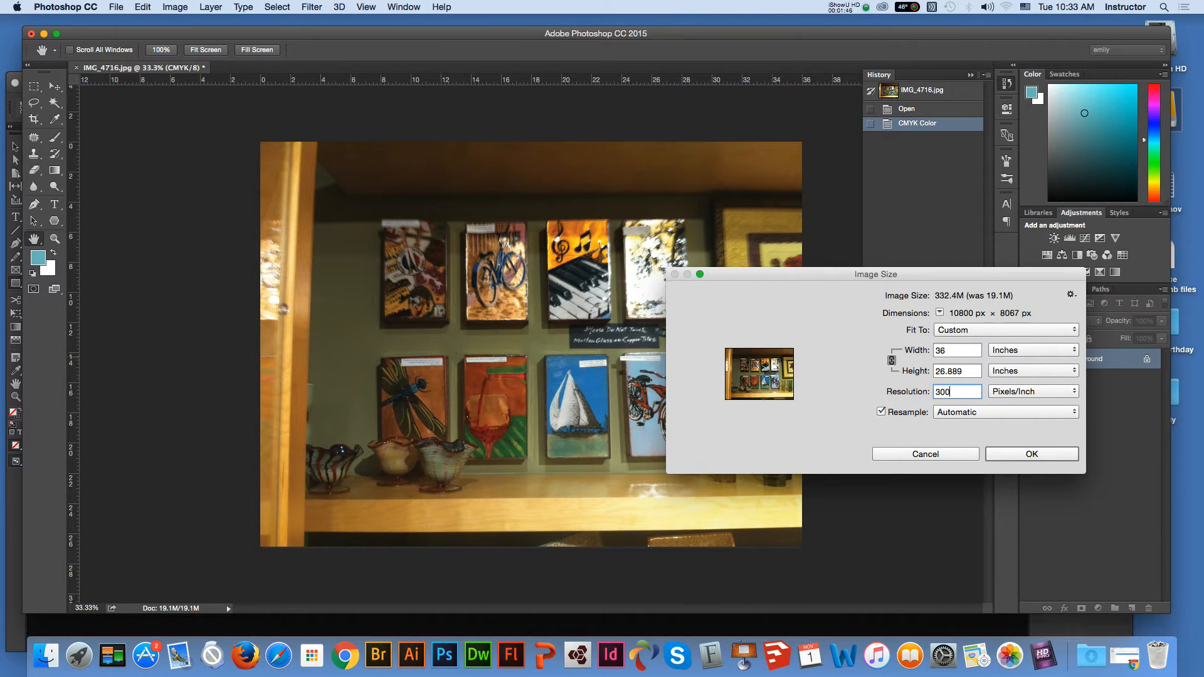
Step: Set the image width to 7 inches with proportions linked and apply the resize
key(Tab)
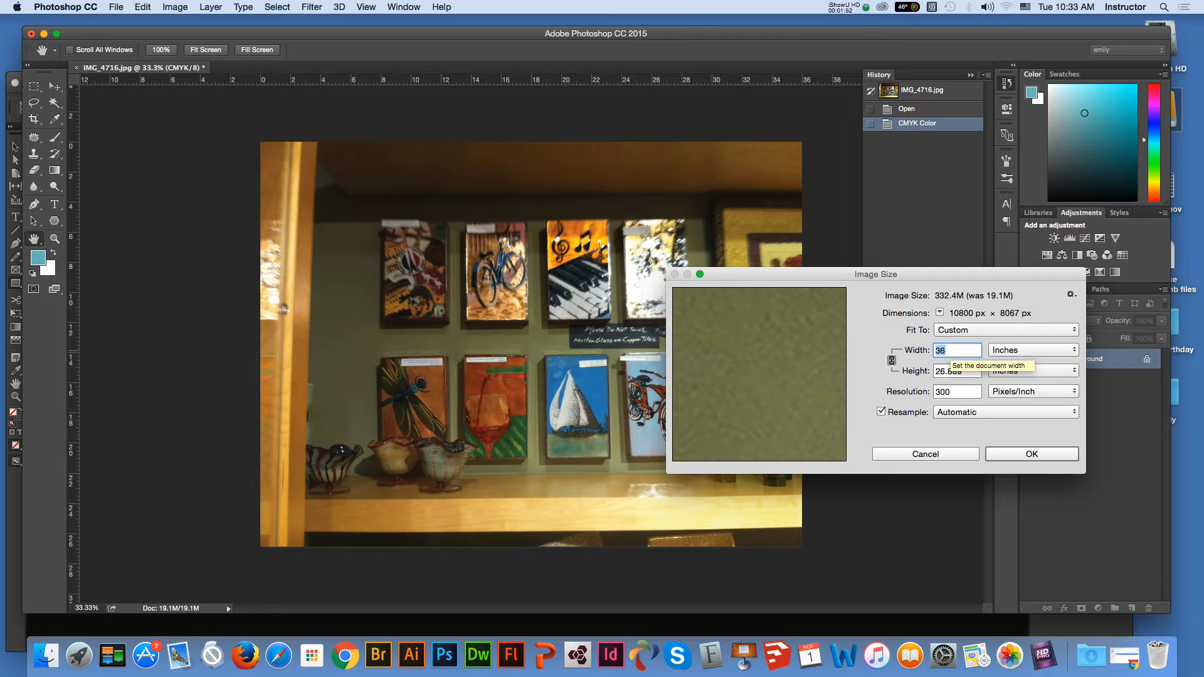
text(4)
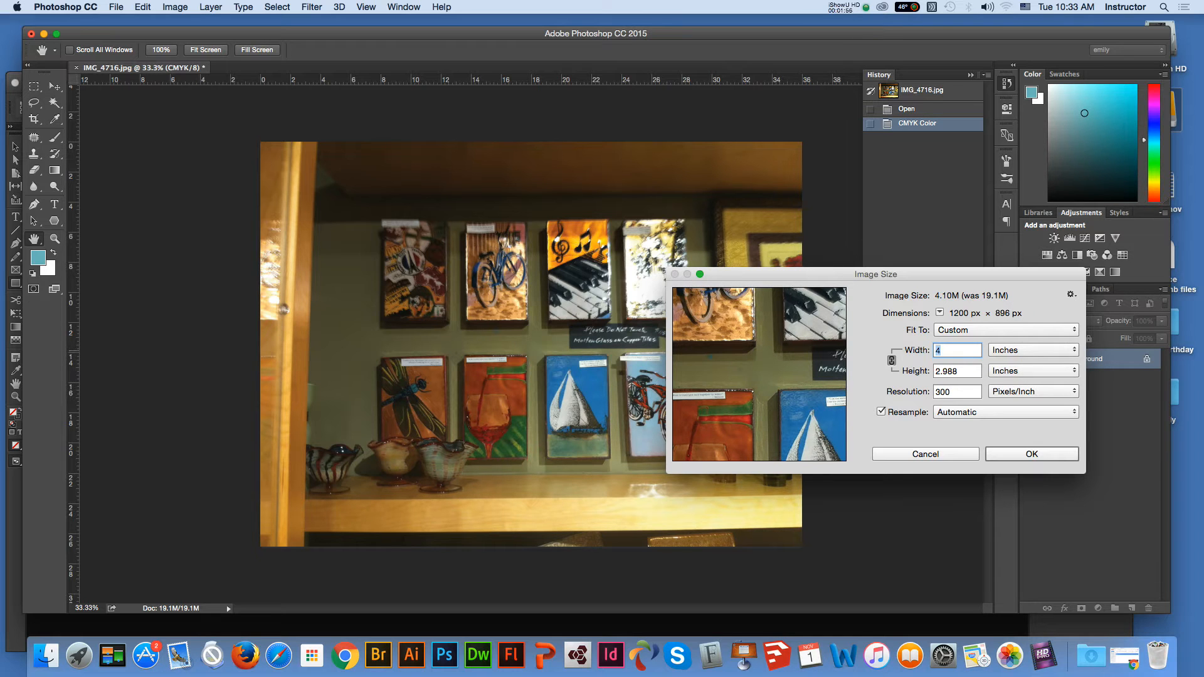
text(6)
key(BackSpace)
text(7)
key(Tab)
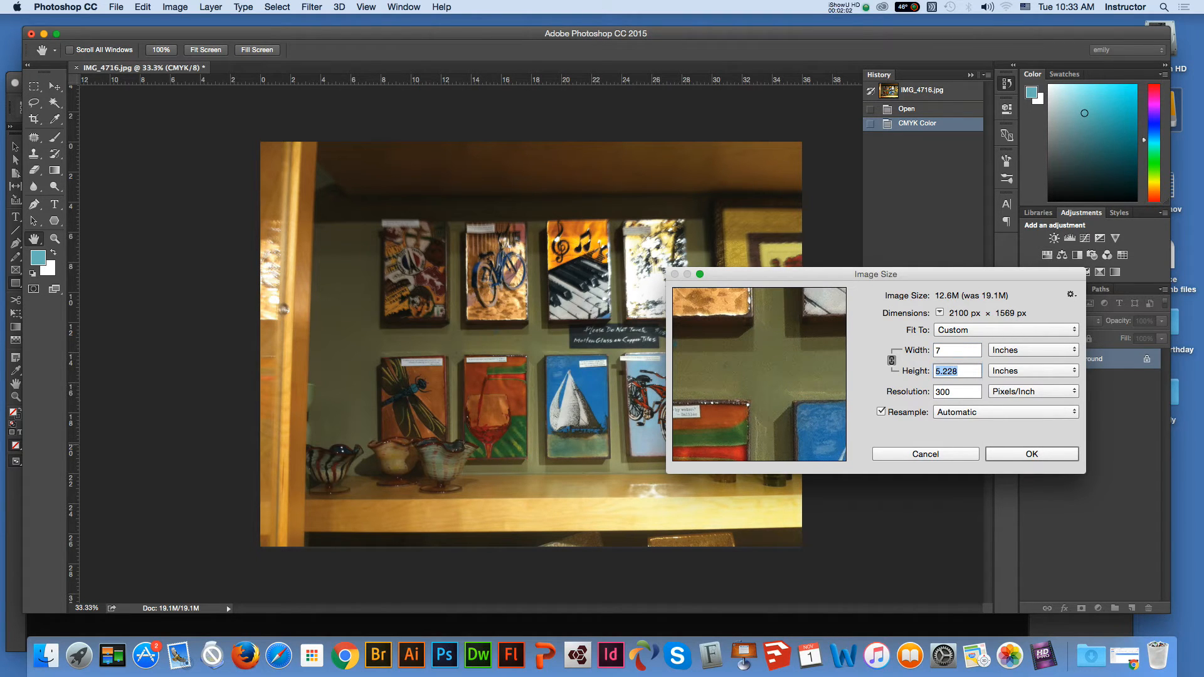
key(Return)
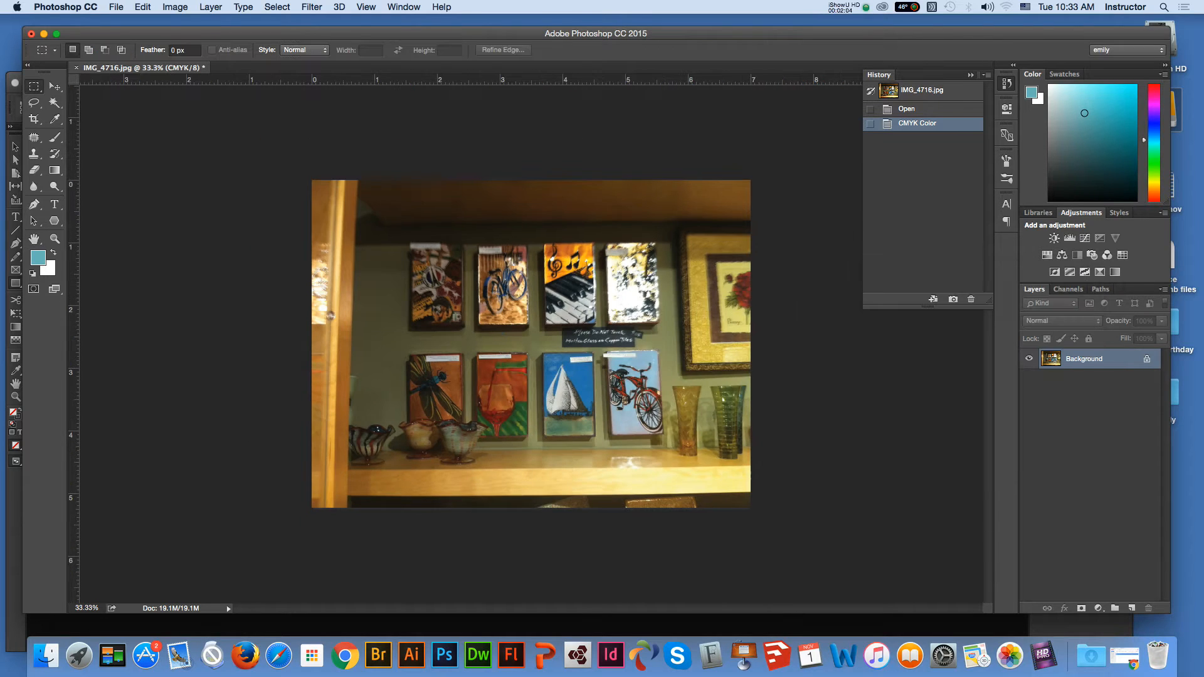
Step: Crop the photo tightly around the eight art tiles, to about 4.4 by 3.4 inches, removing the cabinet door and framed picture
key(c)
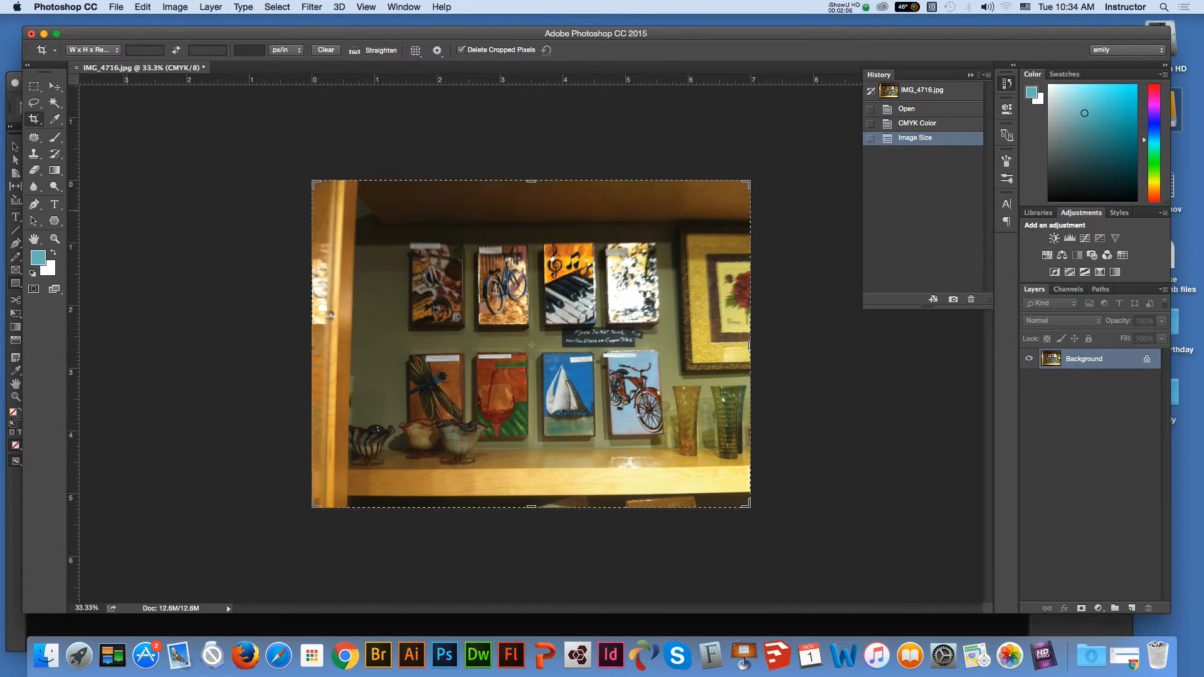
drag(313, 183, 360, 212)
drag(703, 476, 661, 449)
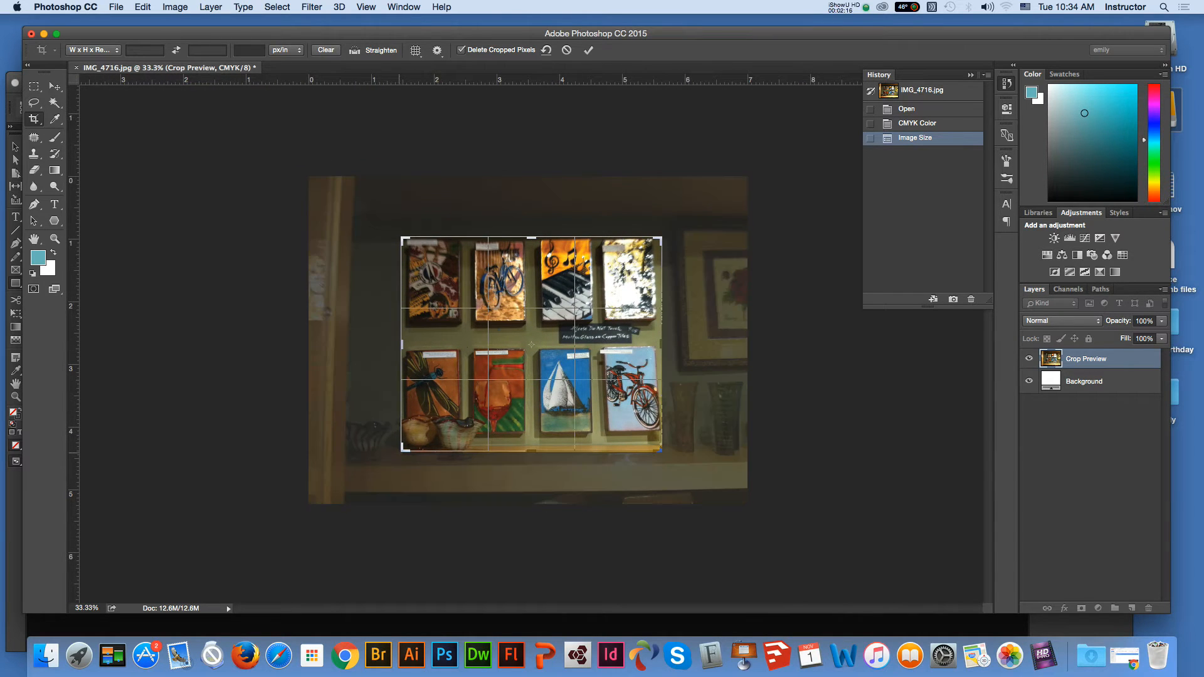
drag(403, 451, 394, 449)
key(Return)
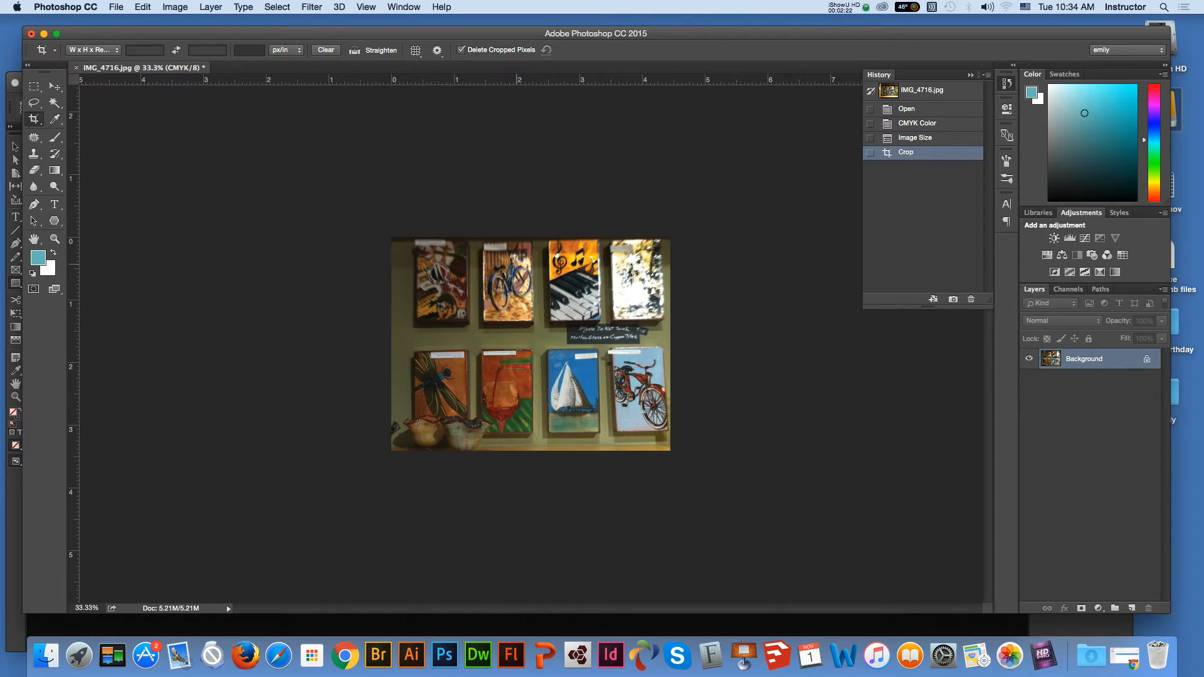
key(super+0)
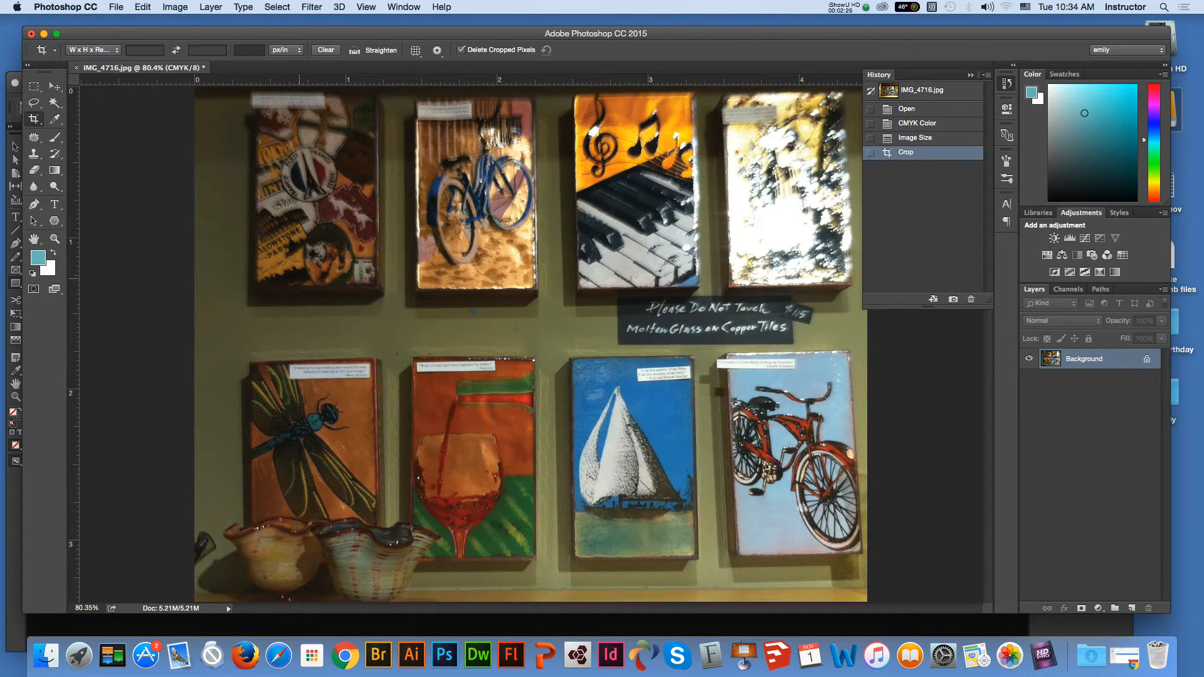
key(v)
key(super+minus)
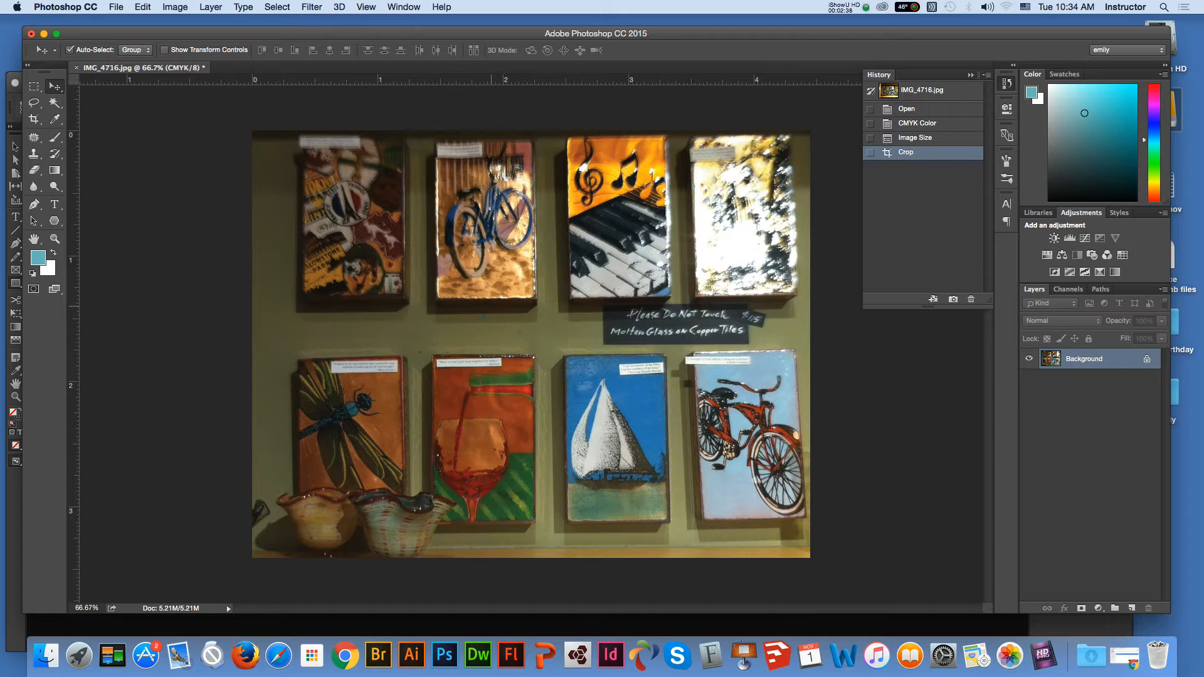
key(super+m)
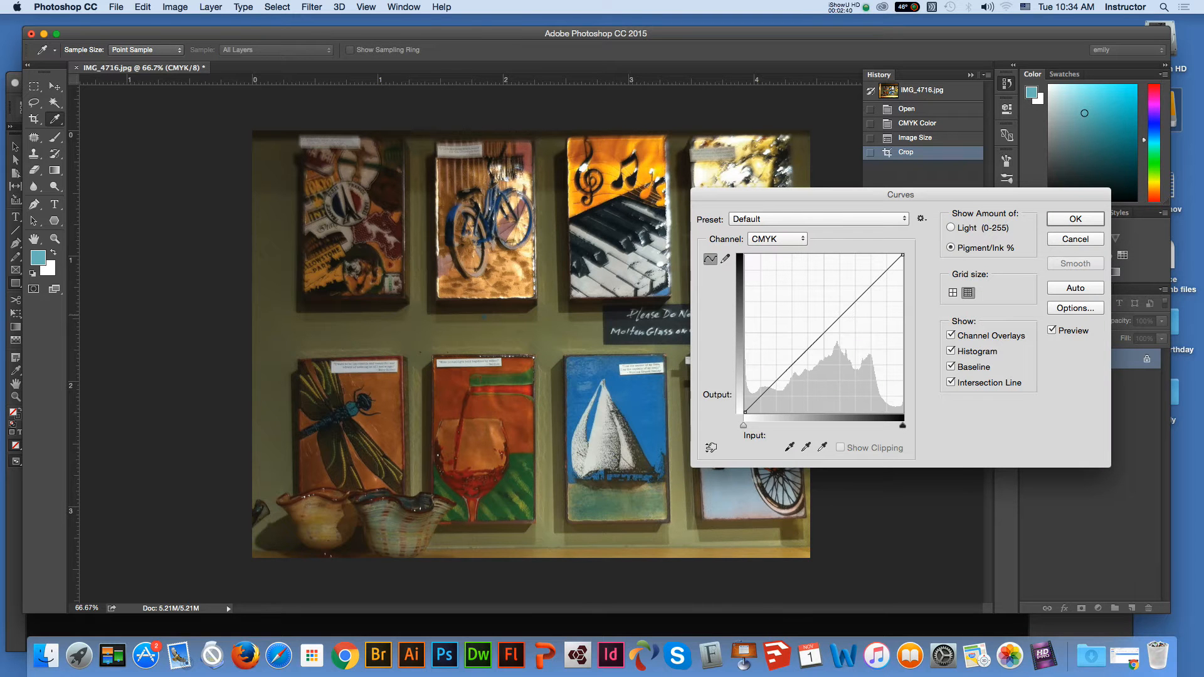
drag(823, 334, 859, 319)
drag(794, 380, 798, 374)
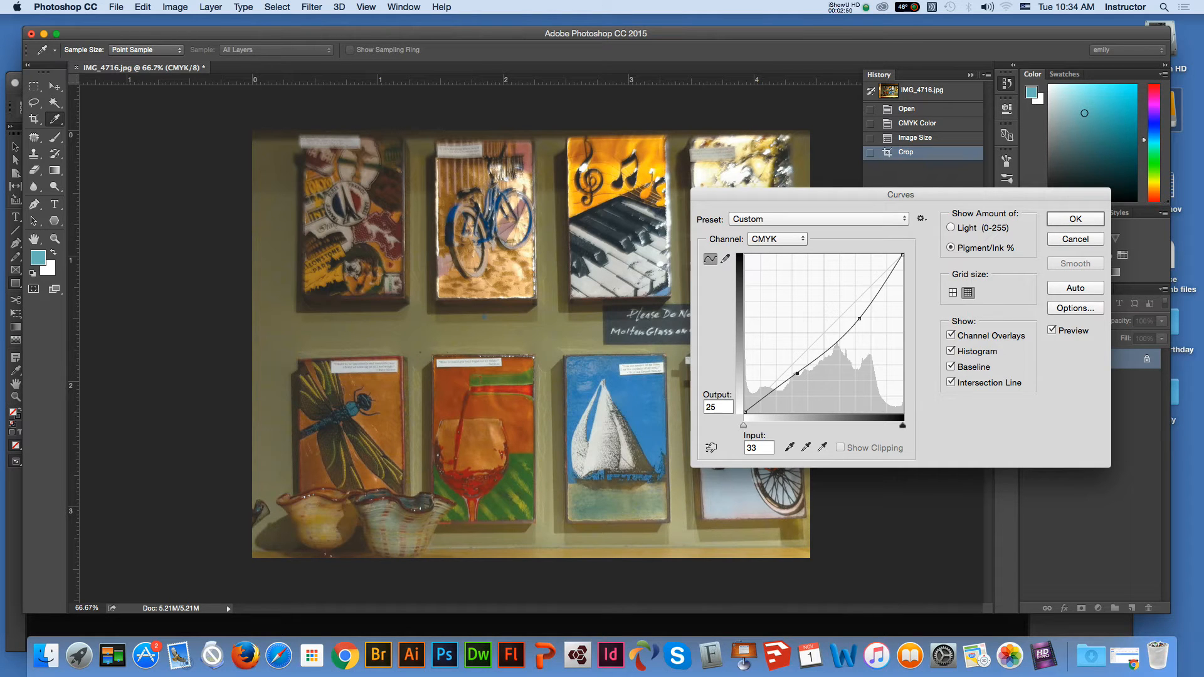
click(1076, 240)
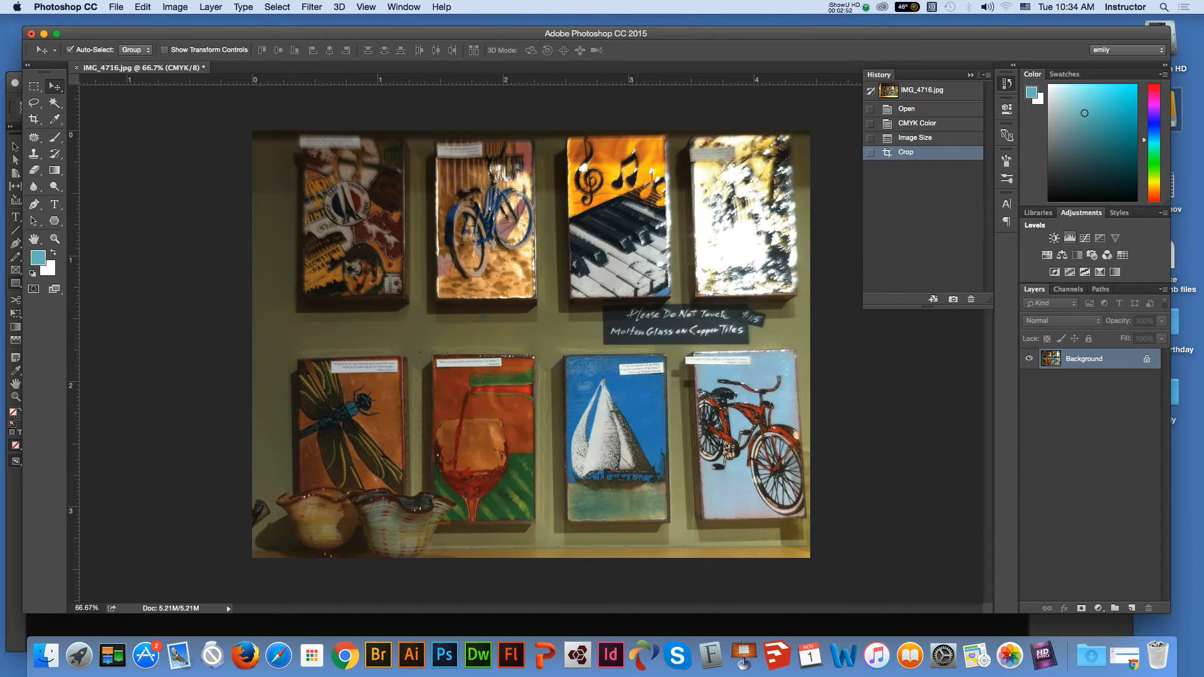
Step: Brighten the photo with a Levels adjustment layer using input levels 16, 1.50 and 226 and a white output level of 247
click(1069, 237)
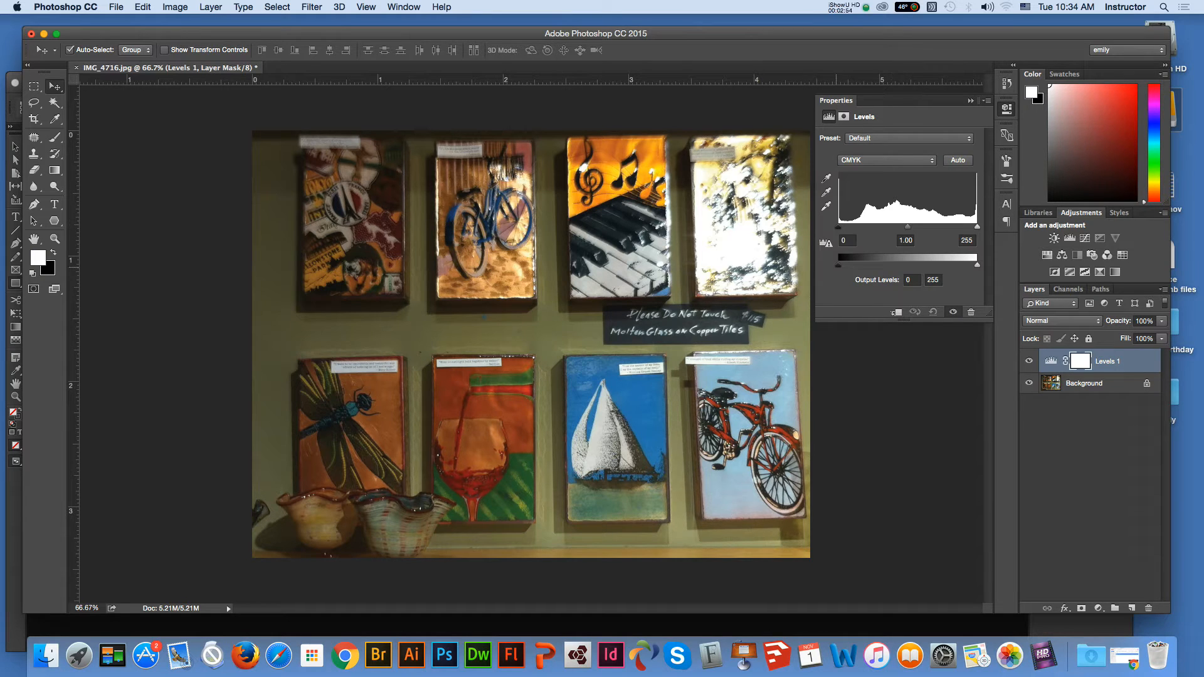
drag(839, 227, 894, 227)
drag(968, 227, 963, 227)
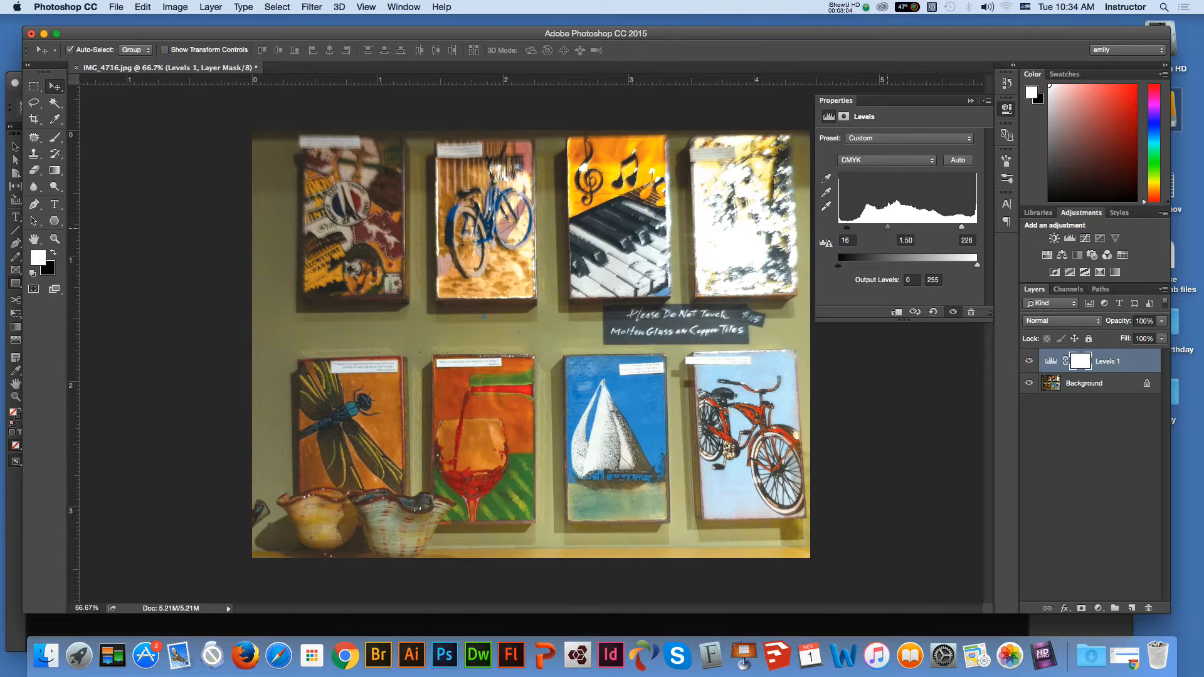
drag(977, 265, 973, 266)
Step: Select the "Please Do Not Touch" sign with a rectangular marquee, leaving a small margin around it
key(m)
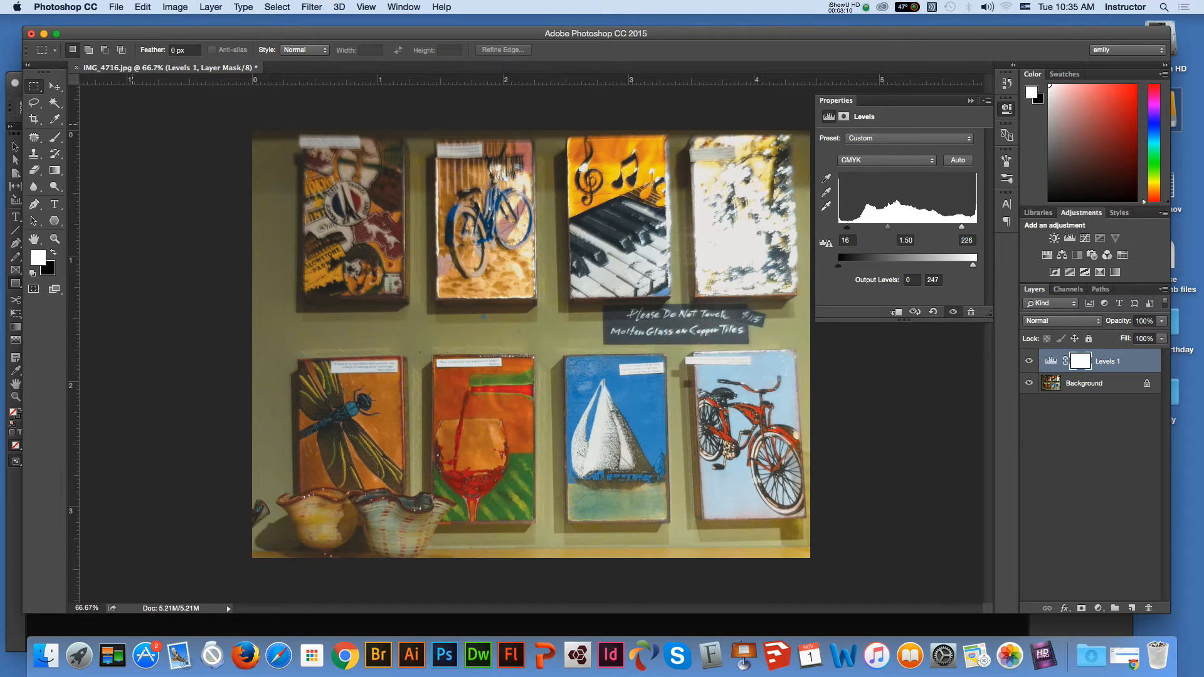
key(v)
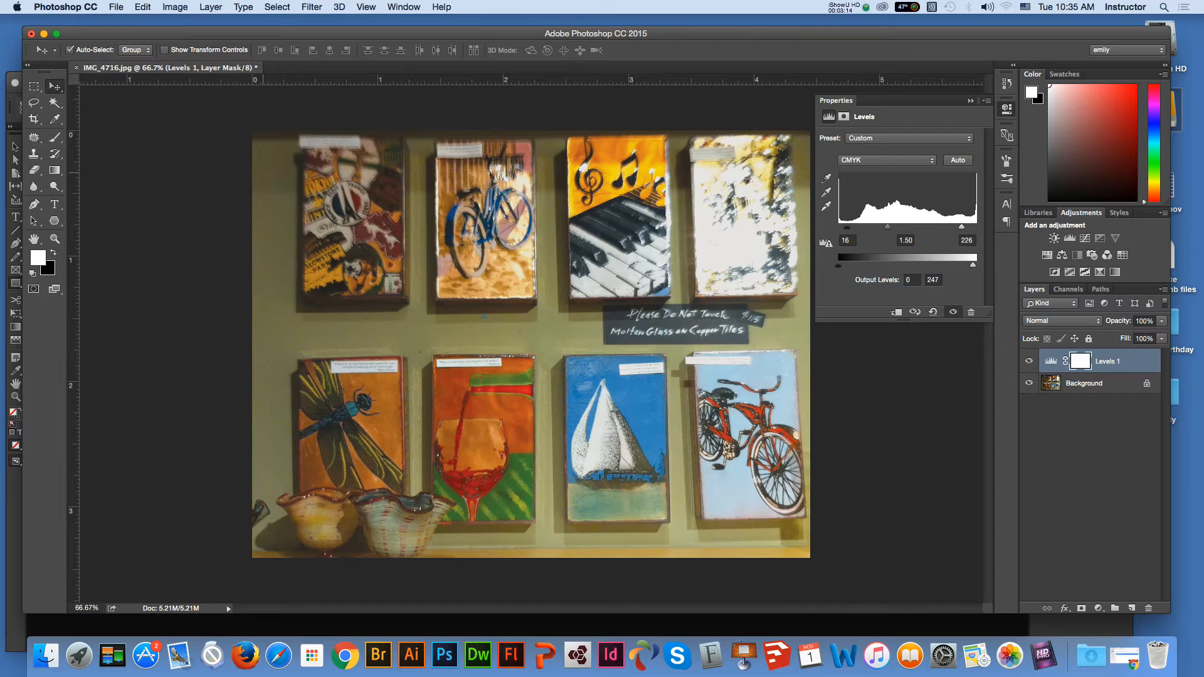
key(m)
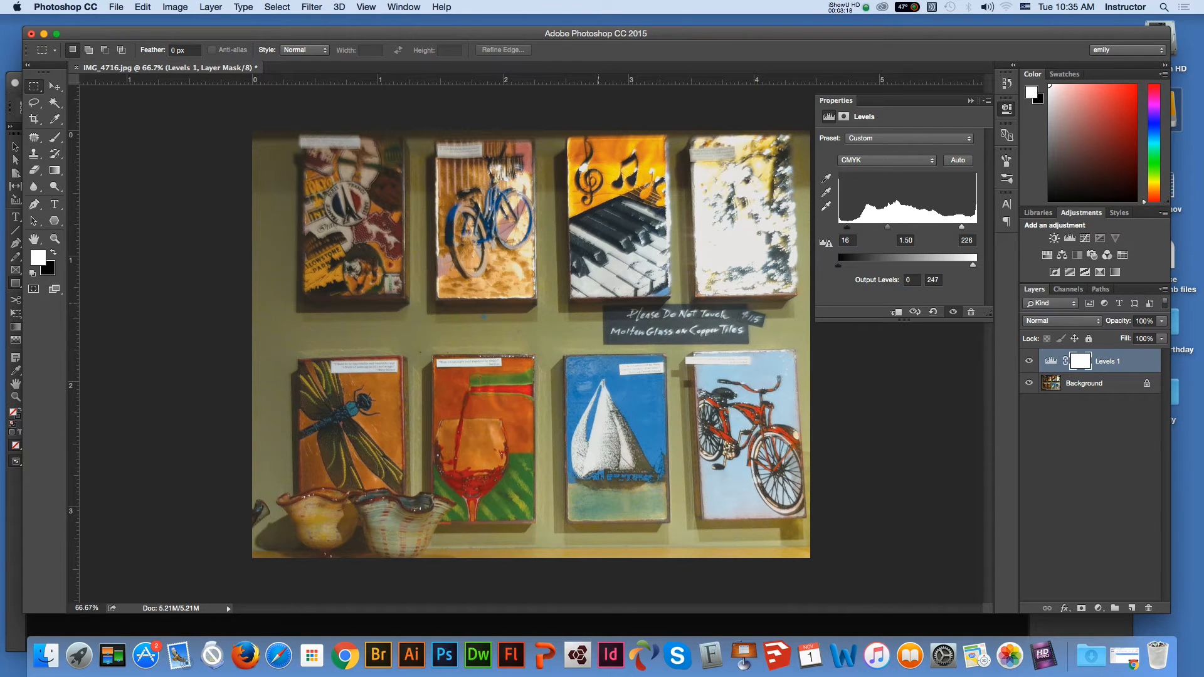
drag(594, 300, 776, 347)
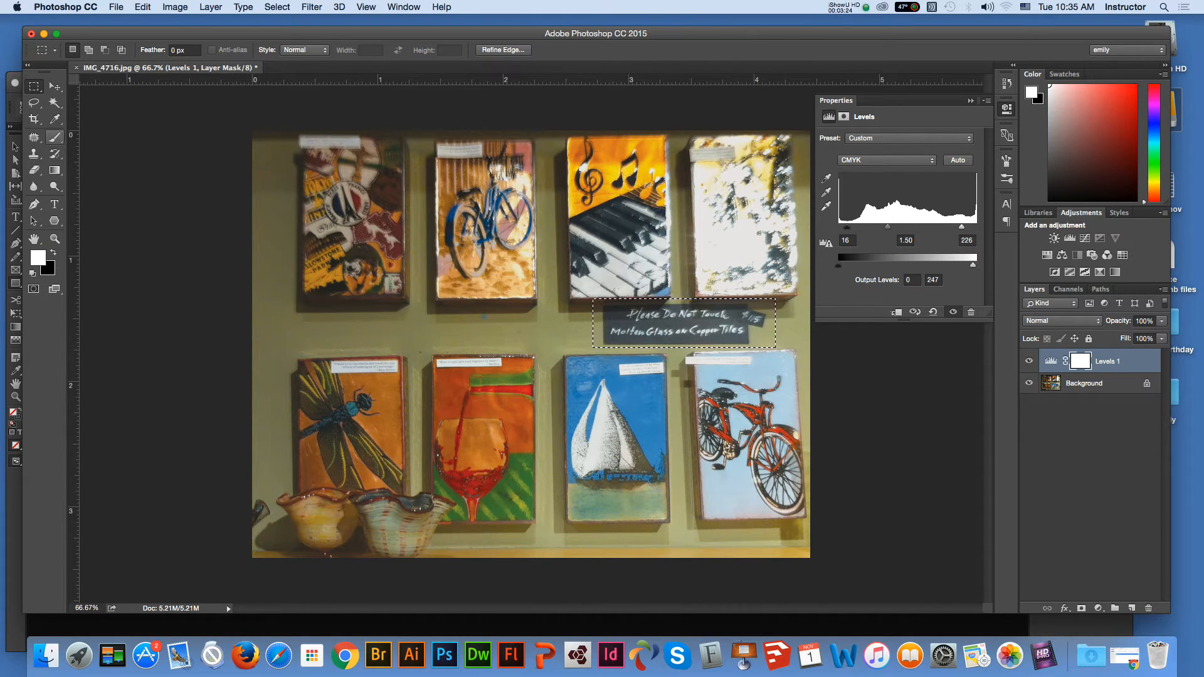
click(55, 119)
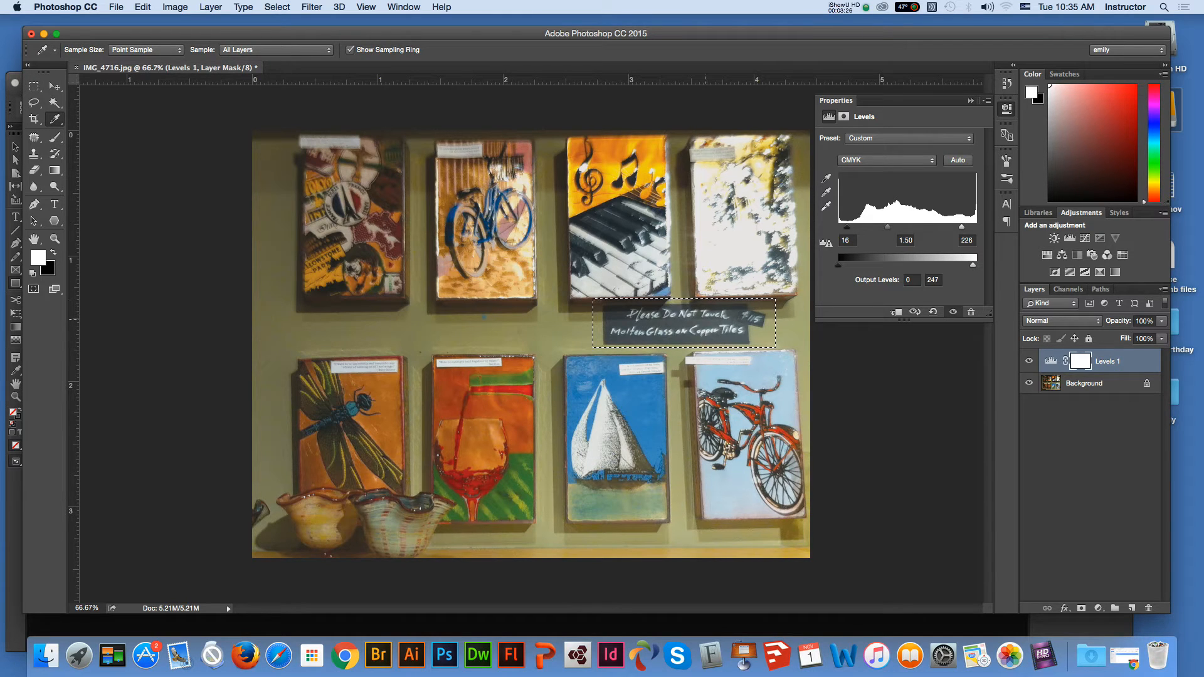
key(m)
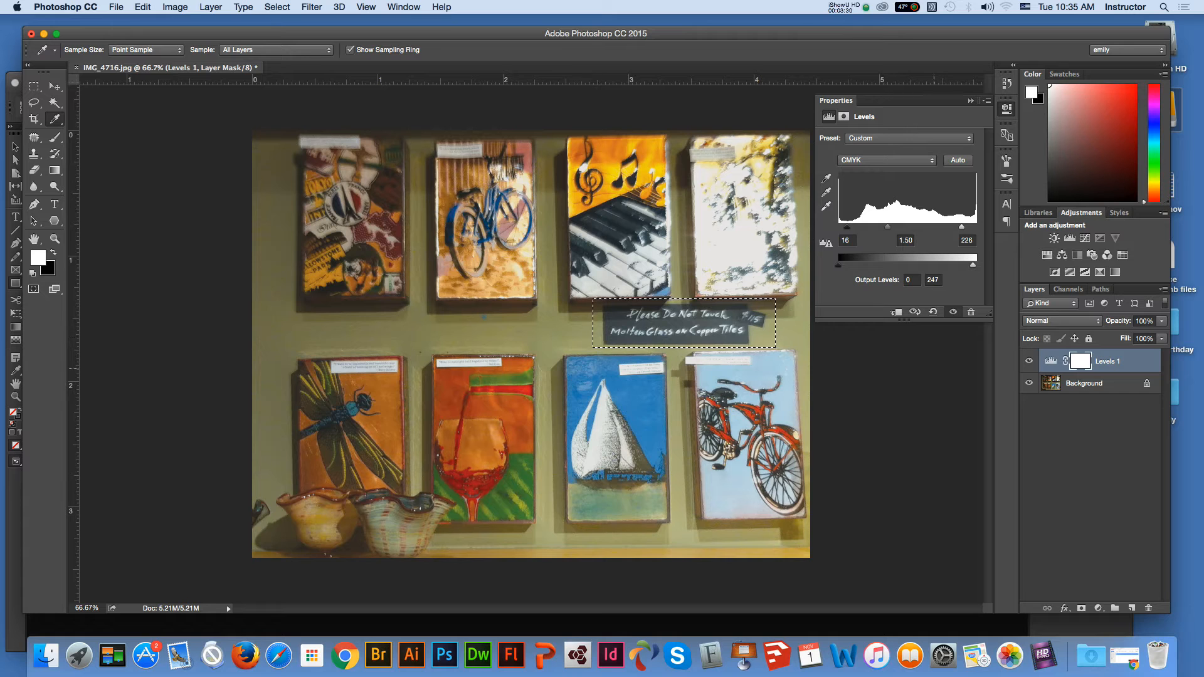
Step: Unlock the Background layer and fill the selected sign area using Content-Aware contents in Normal mode at 100% opacity
click(1084, 384)
click(1148, 383)
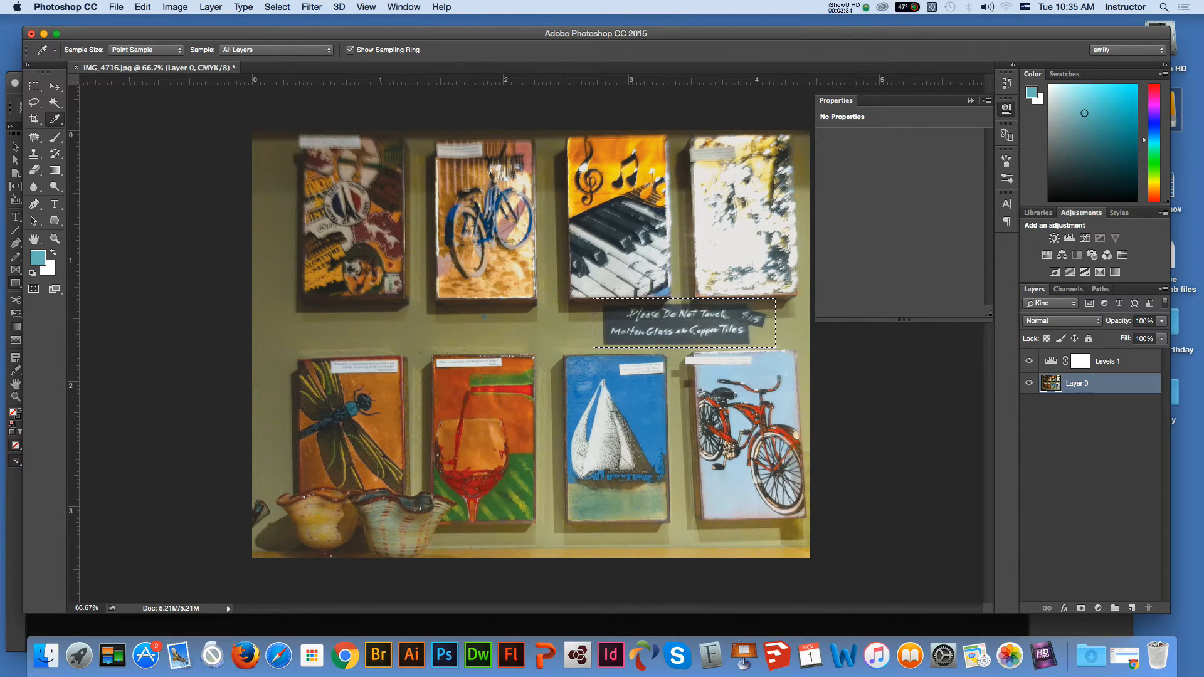
click(143, 7)
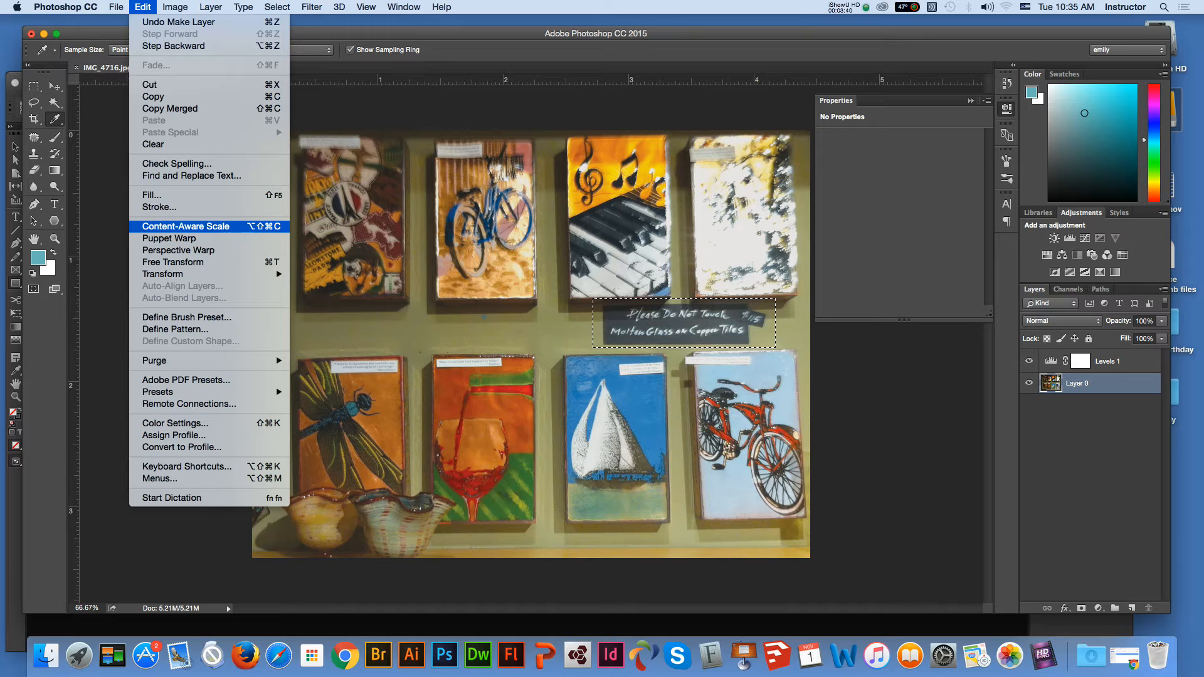
click(150, 195)
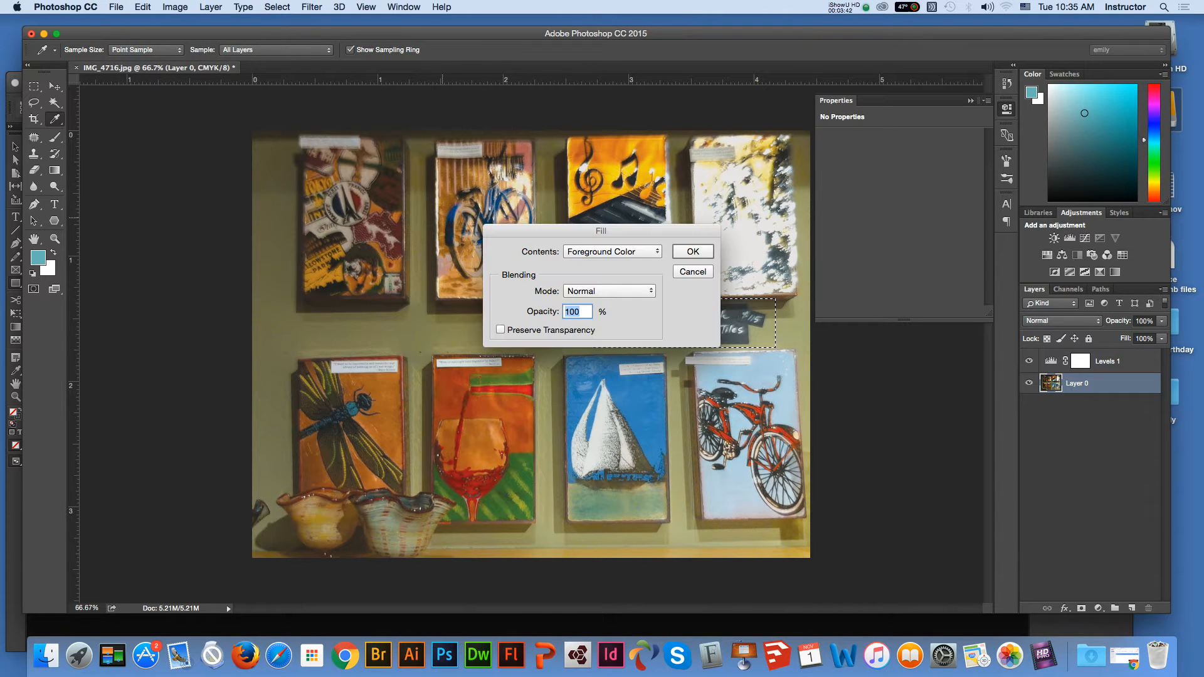
click(646, 251)
click(605, 293)
drag(602, 231, 358, 233)
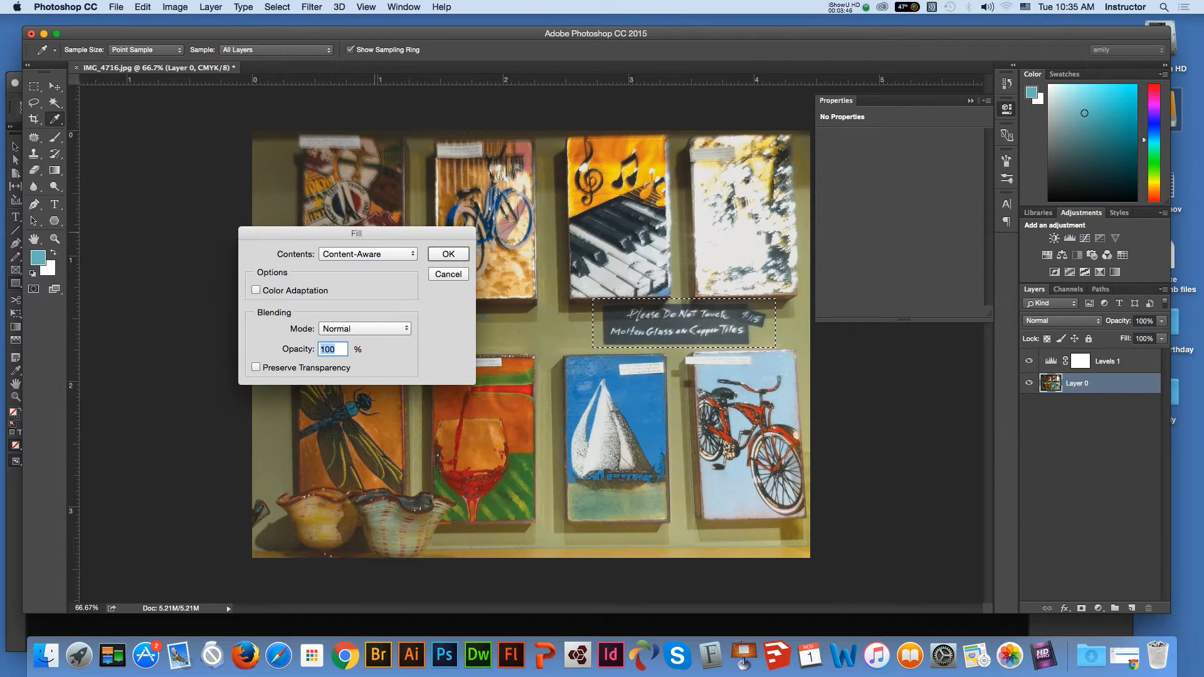
key(Return)
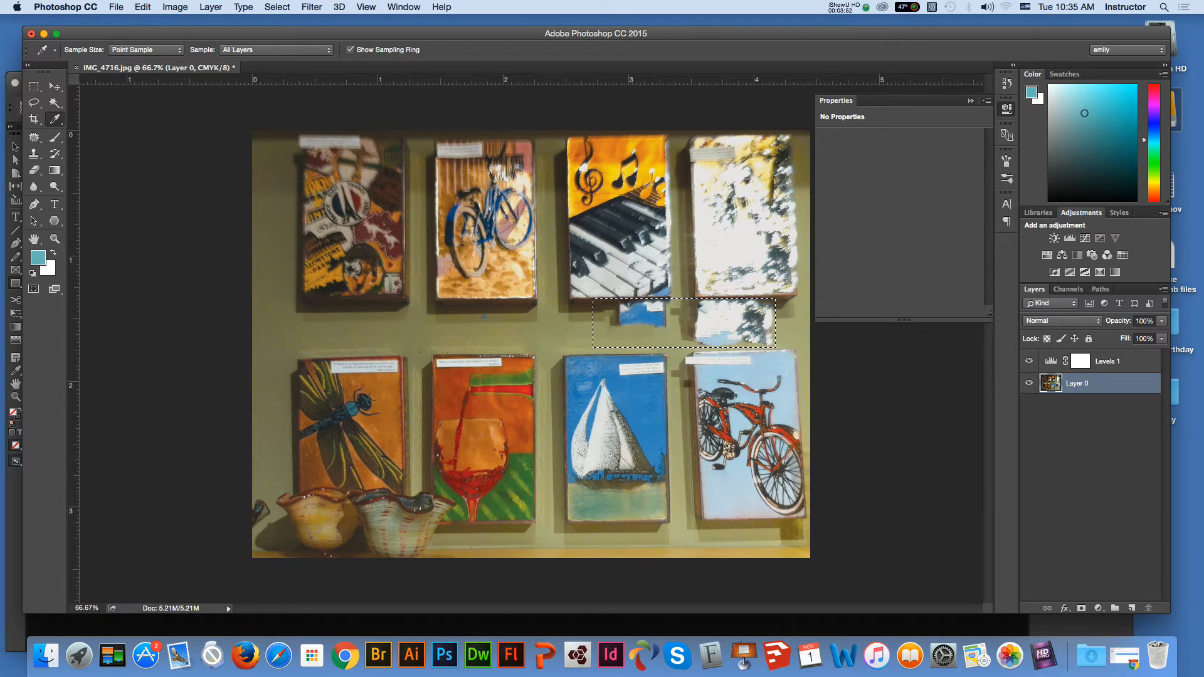
Step: Patch the selected sign area with the plain wall between the wine glass and blue bicycle tiles, and clear the selection
click(143, 7)
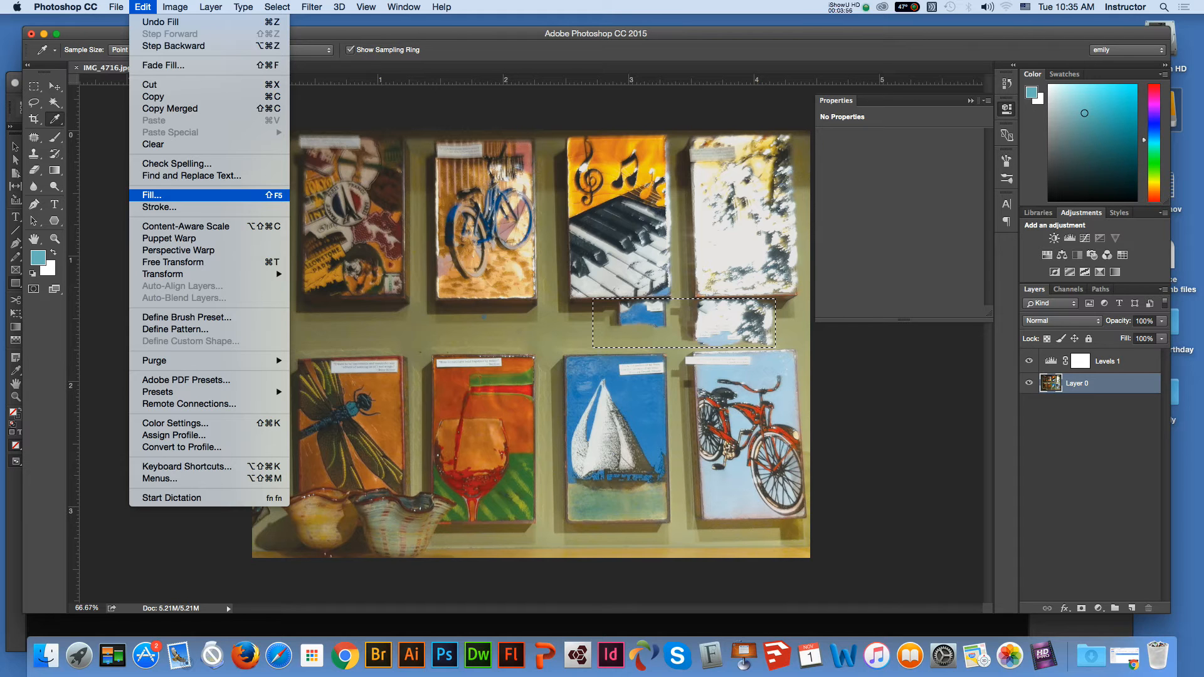
click(151, 195)
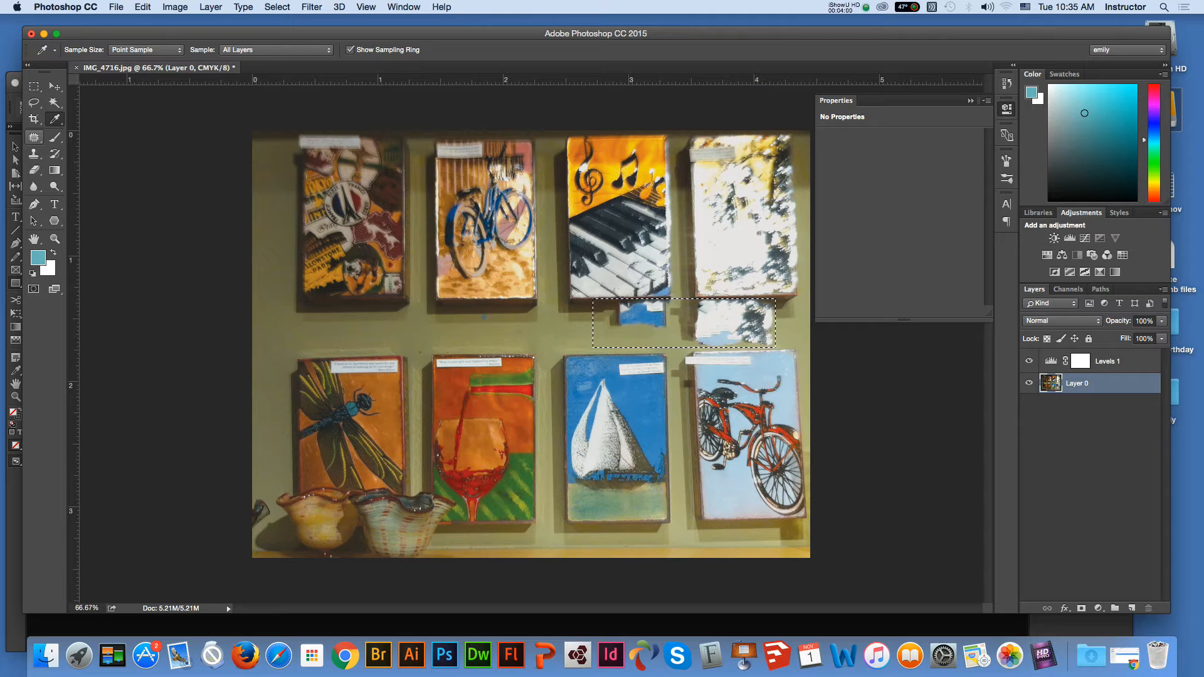
click(33, 137)
drag(732, 326, 471, 330)
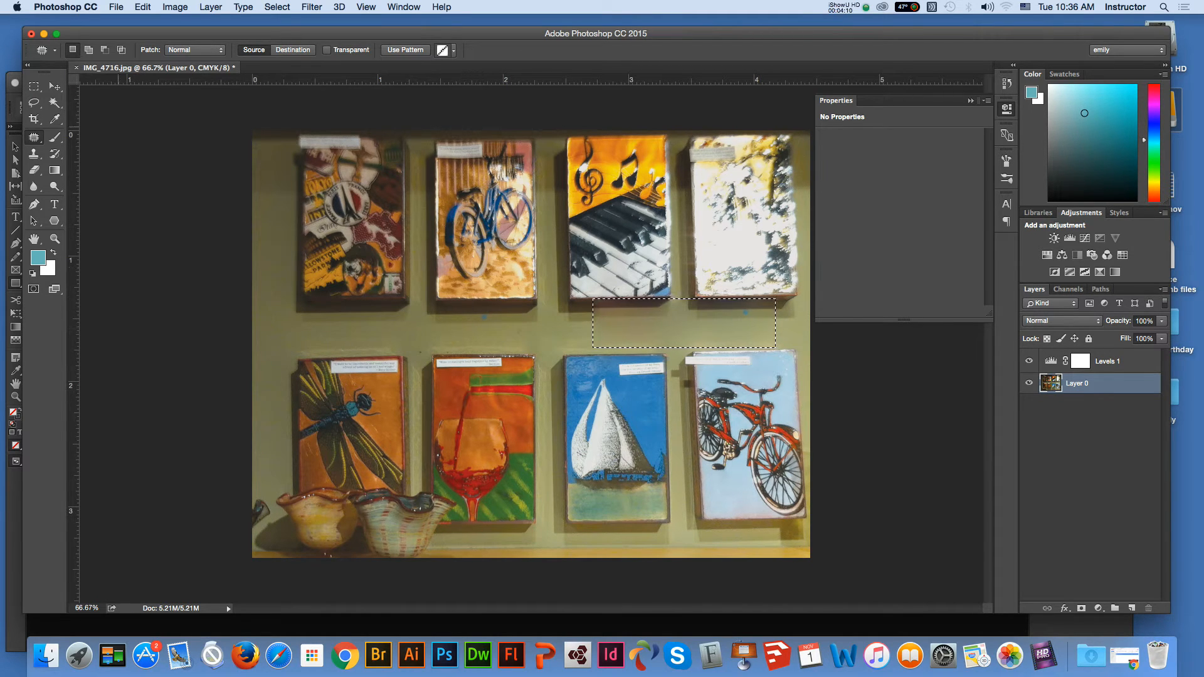
key(m)
key(super+d)
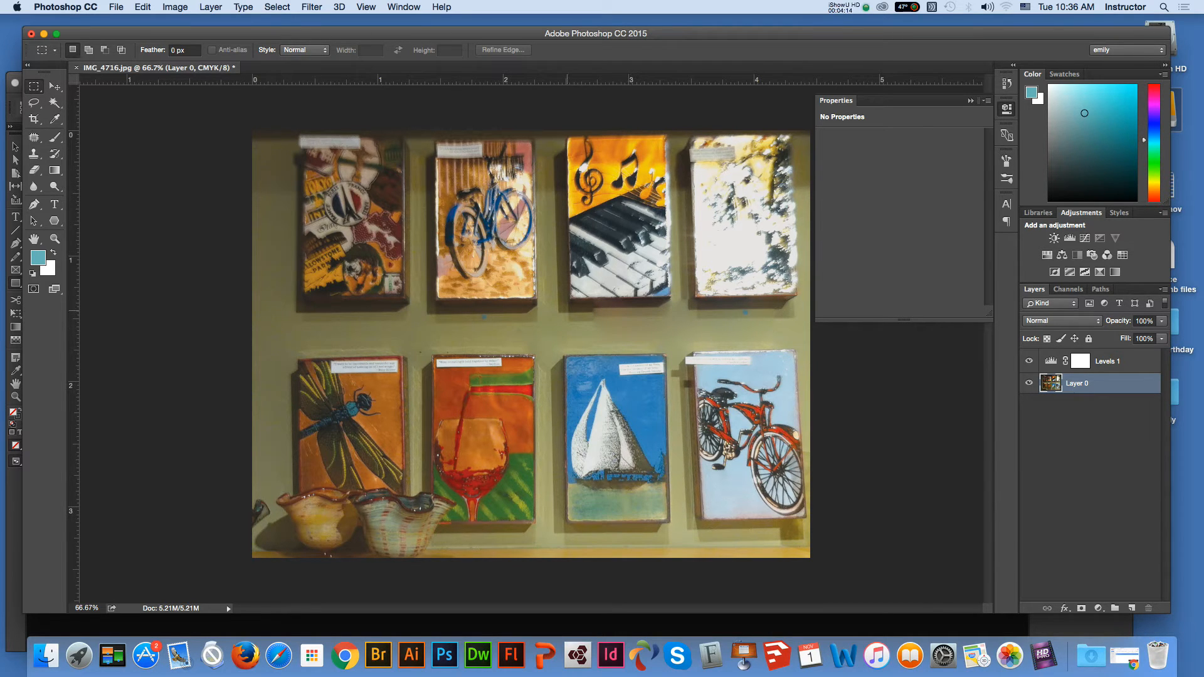
Step: Retouch the reddish smear under the piano tile with the Patch tool and clear the selection
key(j)
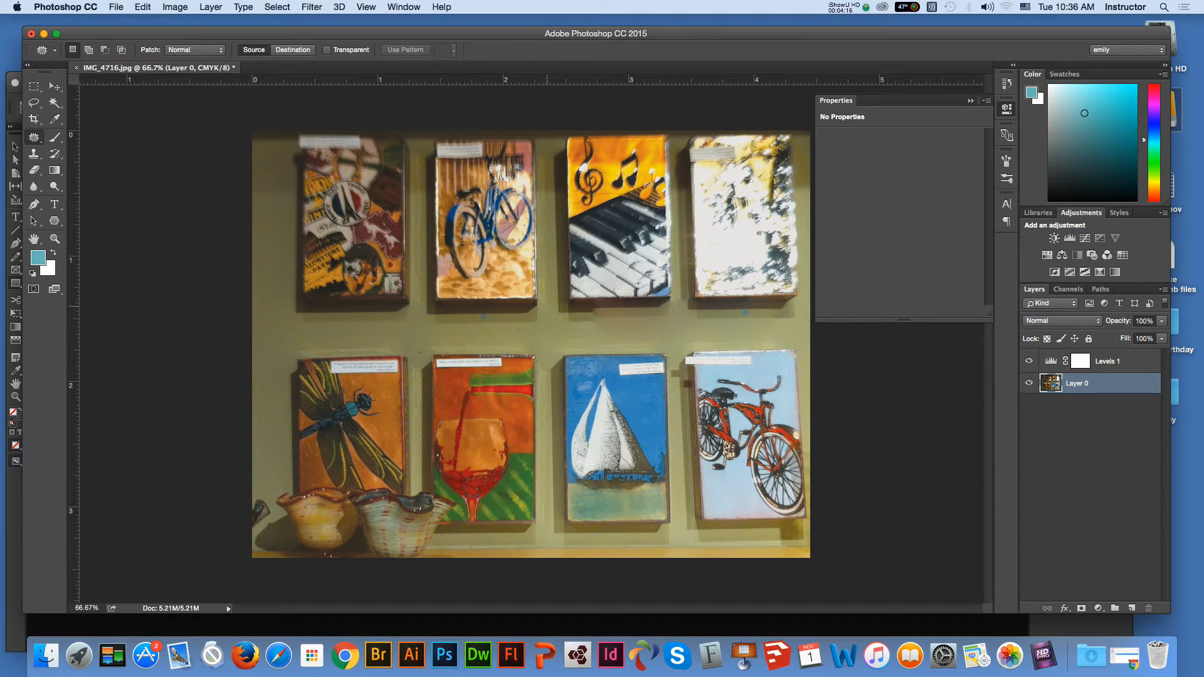
mouse_move(573, 338)
mouse_down()
mouse_move(563, 331)
mouse_move(586, 332)
mouse_move(577, 335)
mouse_up()
key(m)
key(super+d)
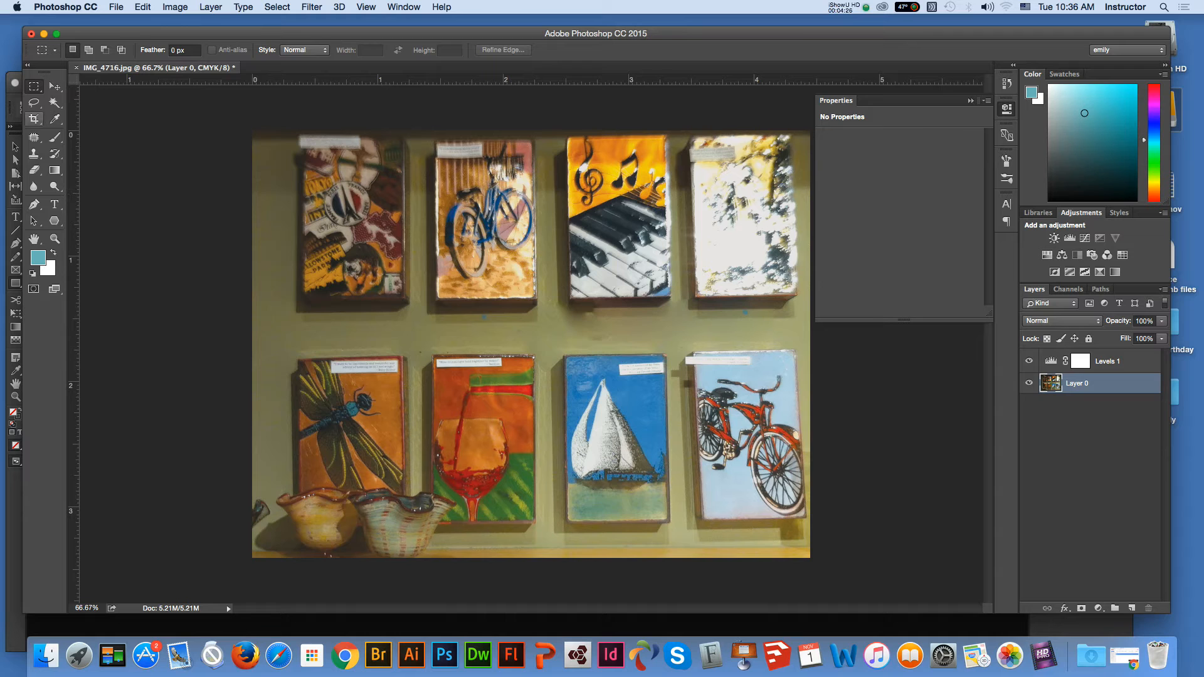
Step: Select a rectangular strip of wall between the piano and sailboat tiles, patch it with cleaner wall, and deselect
drag(557, 307, 687, 322)
key(j)
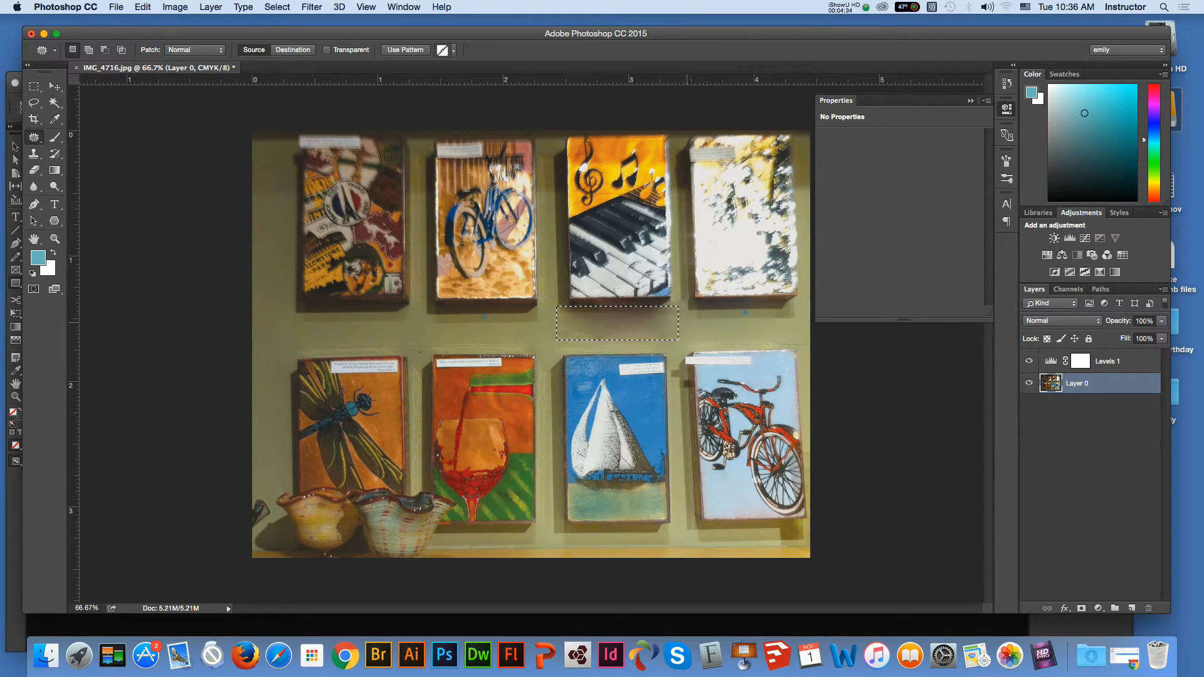
key(m)
key(ctrl+d)
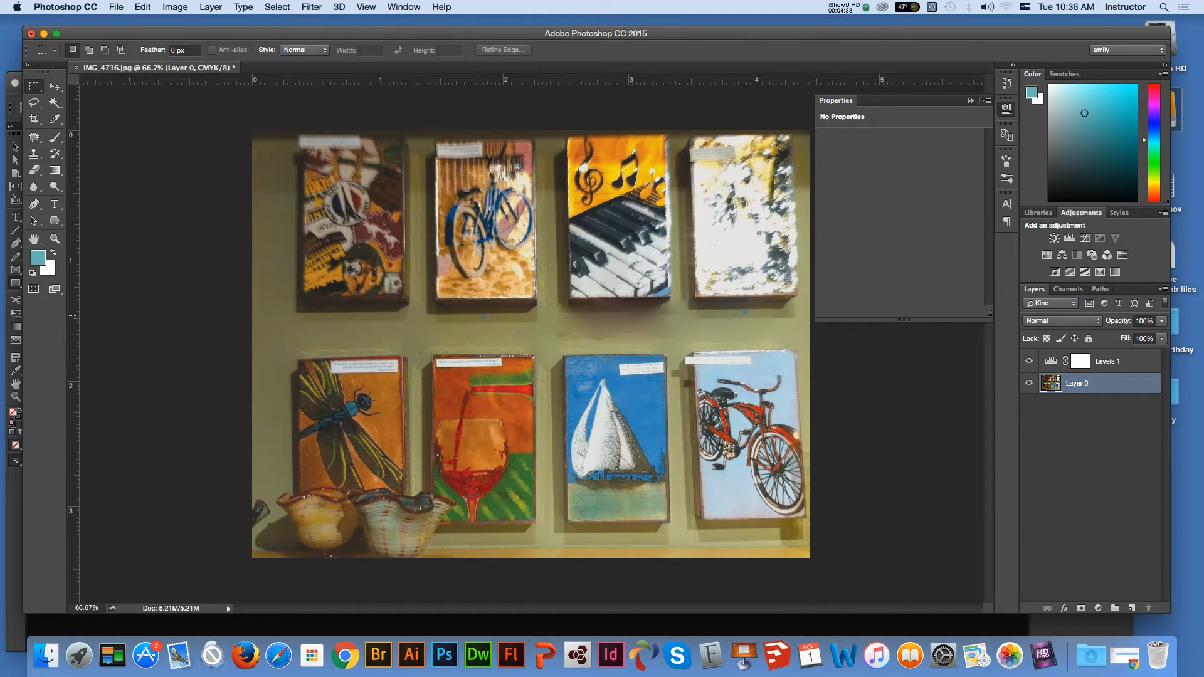
Step: Select the wall strip with the blue spot above the red bicycle tile, patch it with clean wall, and deselect
drag(692, 312, 717, 326)
click(34, 137)
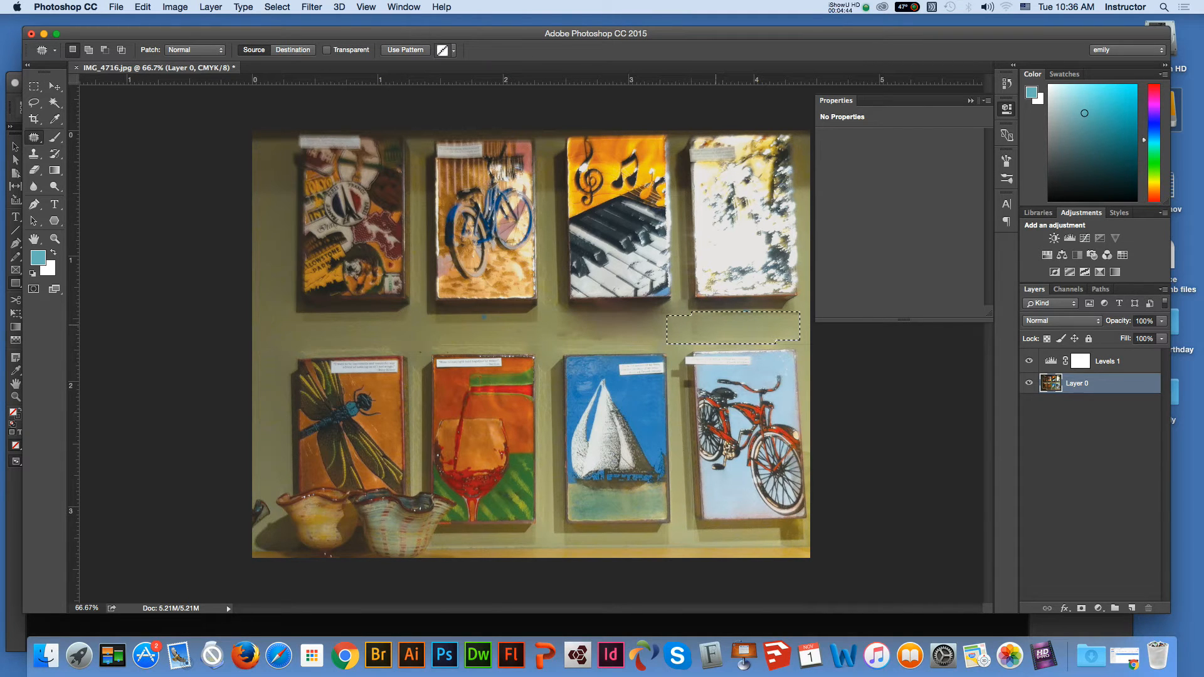
key(m)
key(super+d)
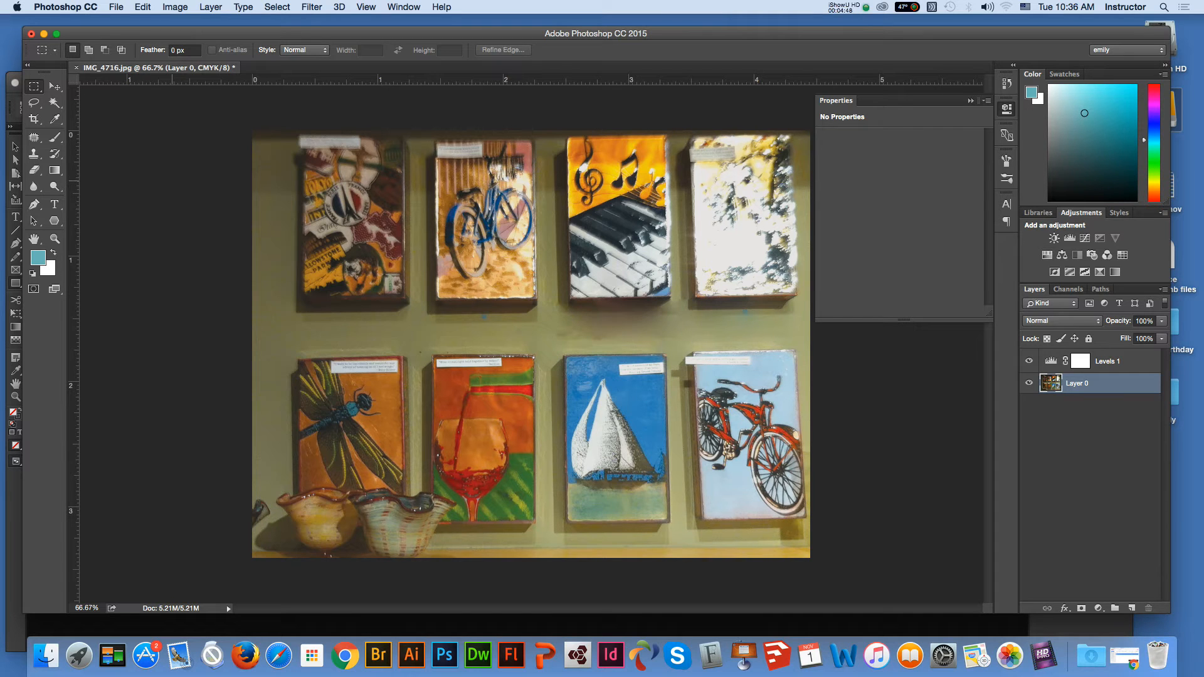
click(55, 86)
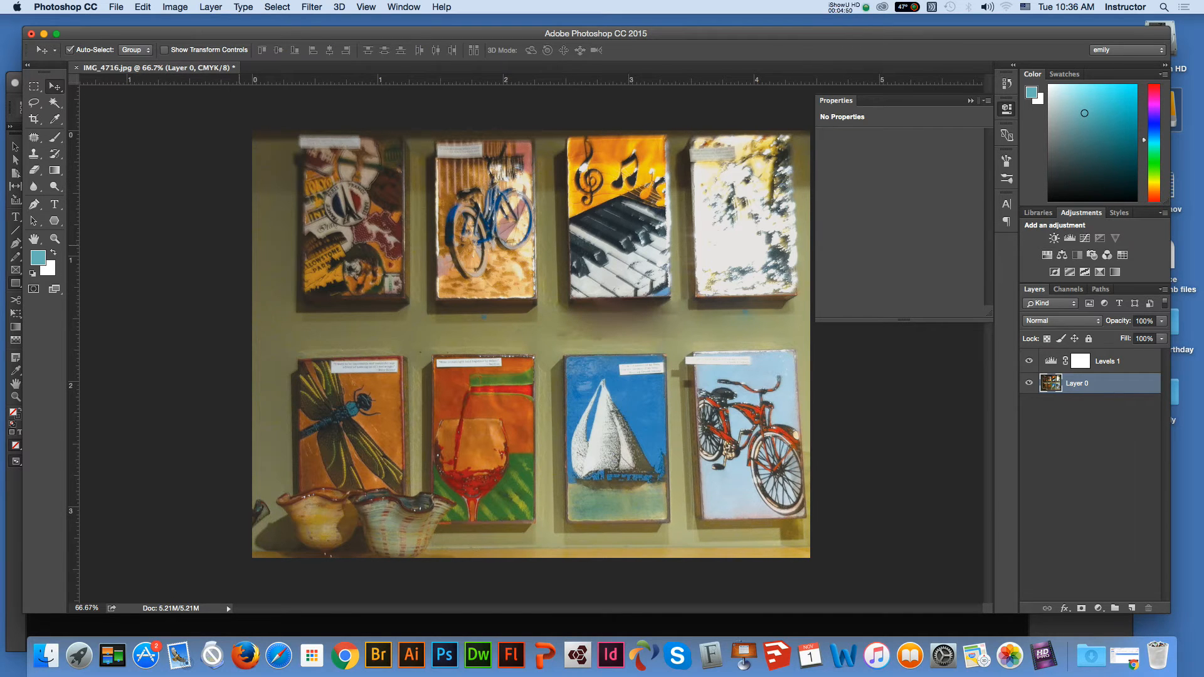
click(220, 217)
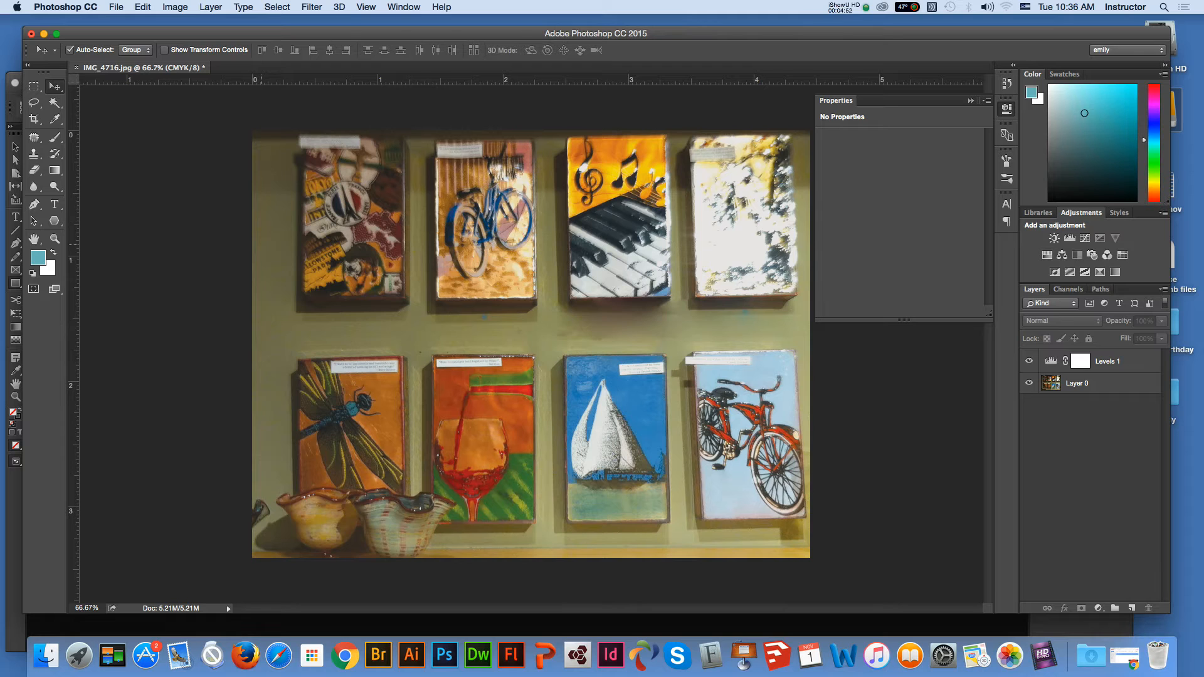
click(1077, 383)
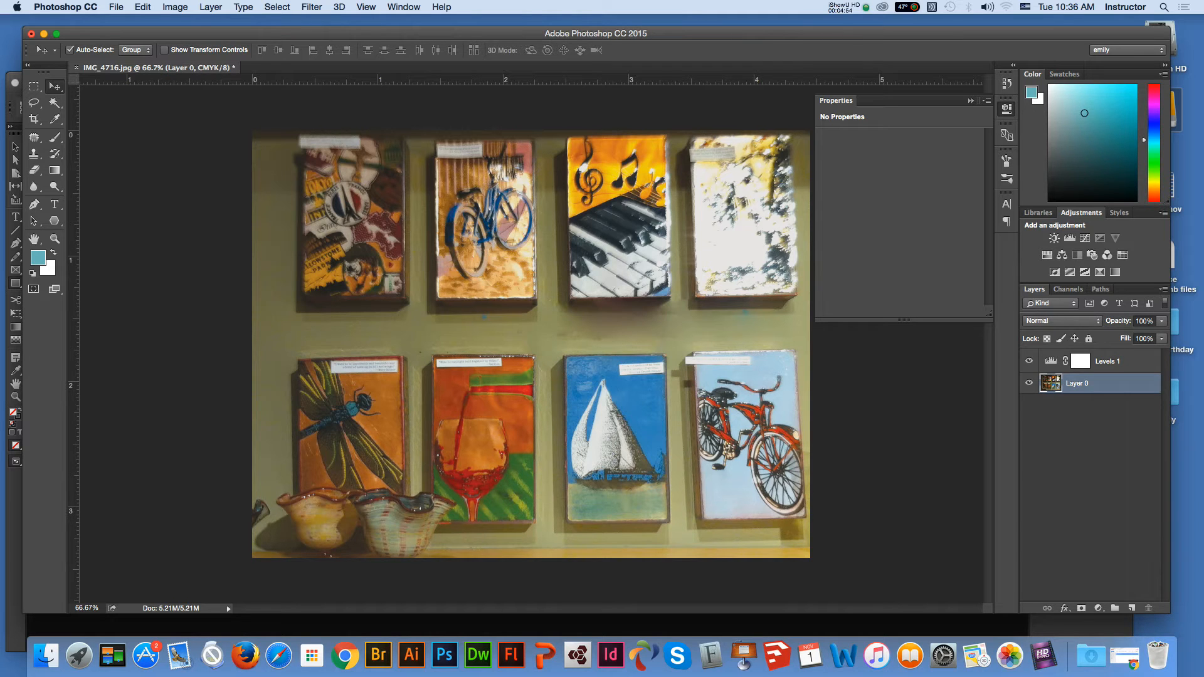
Step: Save the layered image in Photoshop format as modify_background.psd in the boutique shop newsletter folder
click(116, 7)
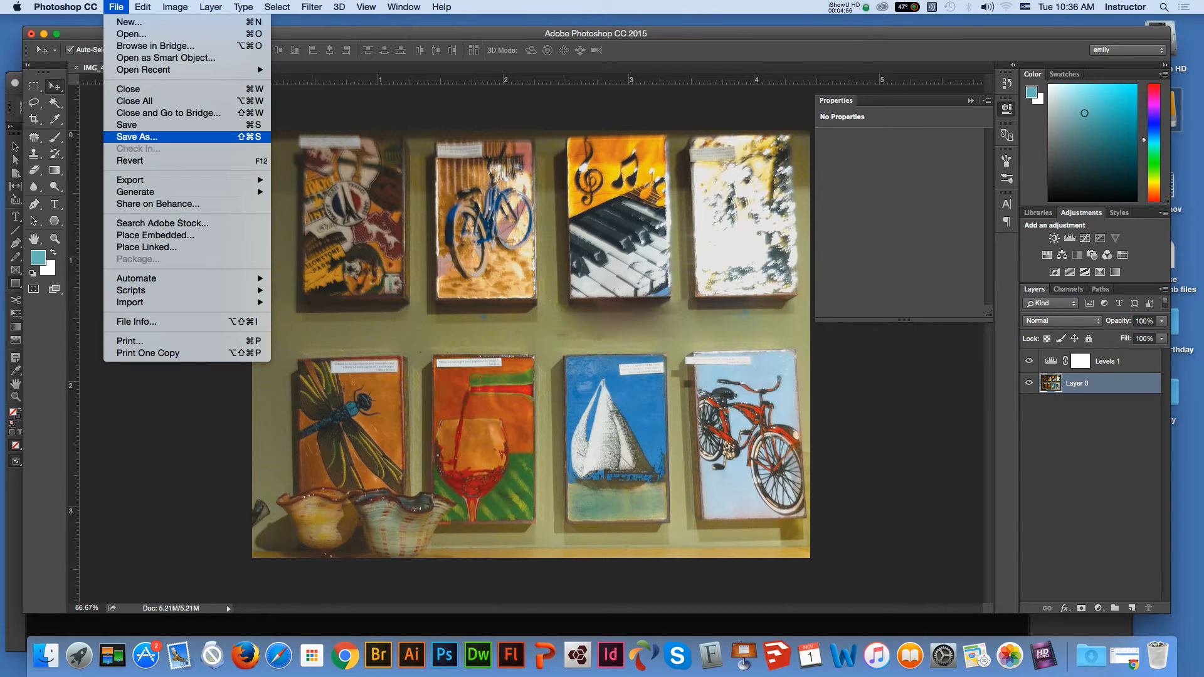
mouse_move(211, 7)
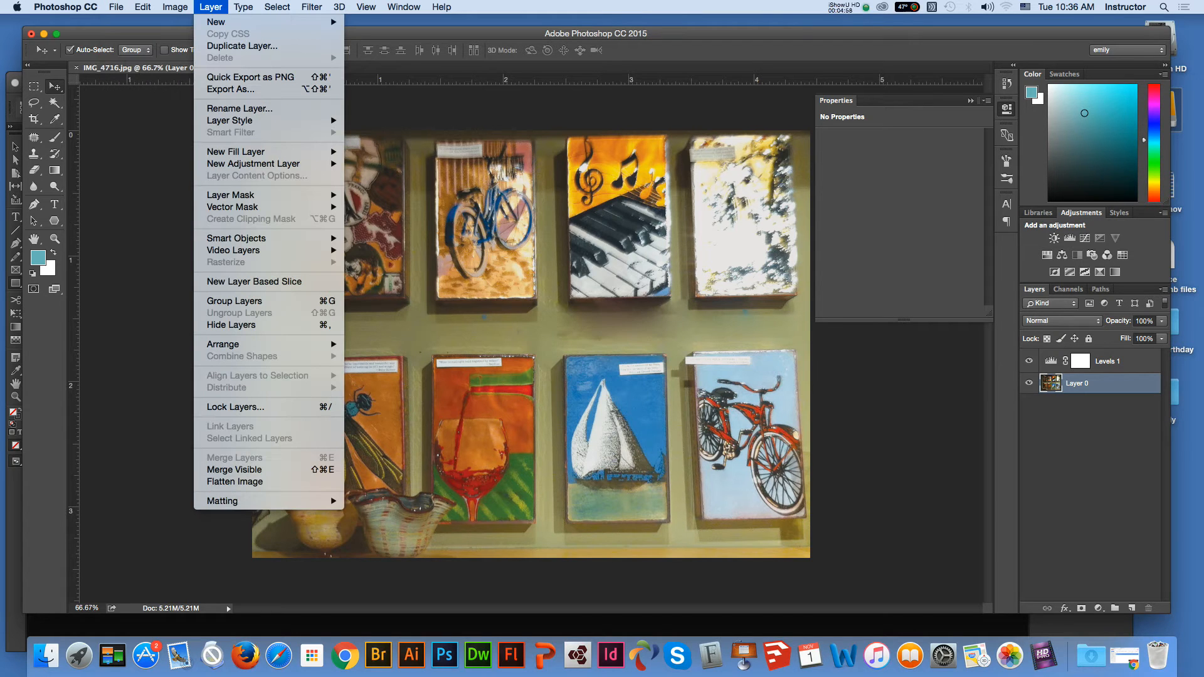
mouse_move(116, 7)
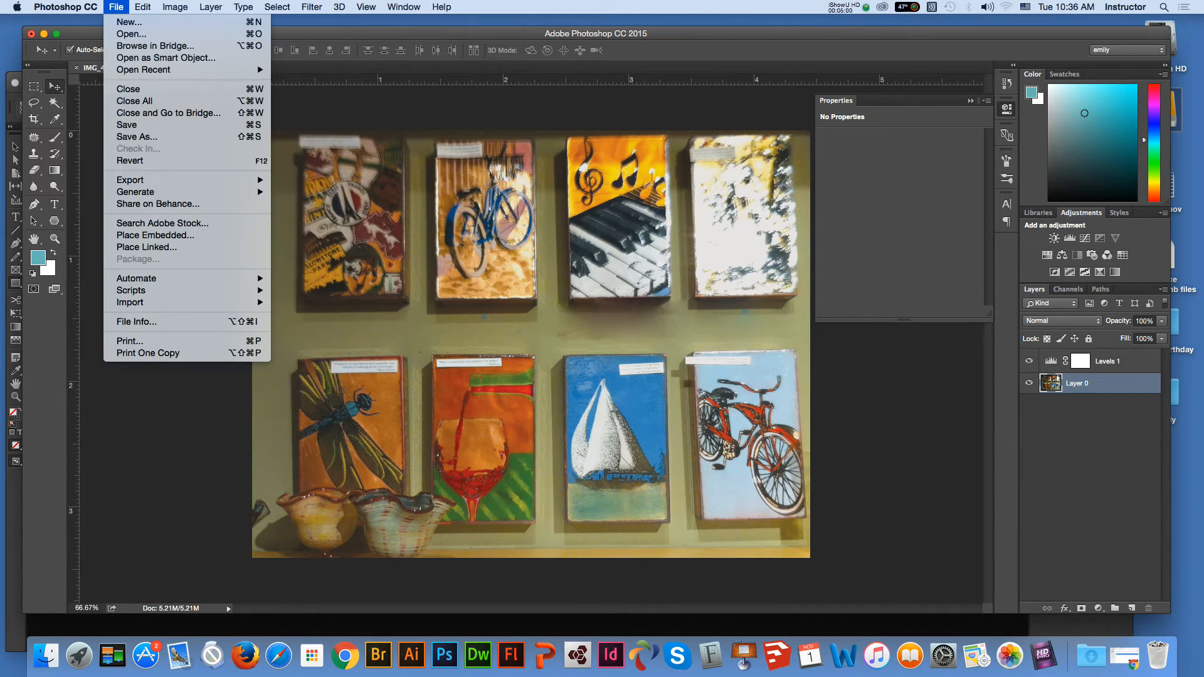
click(143, 137)
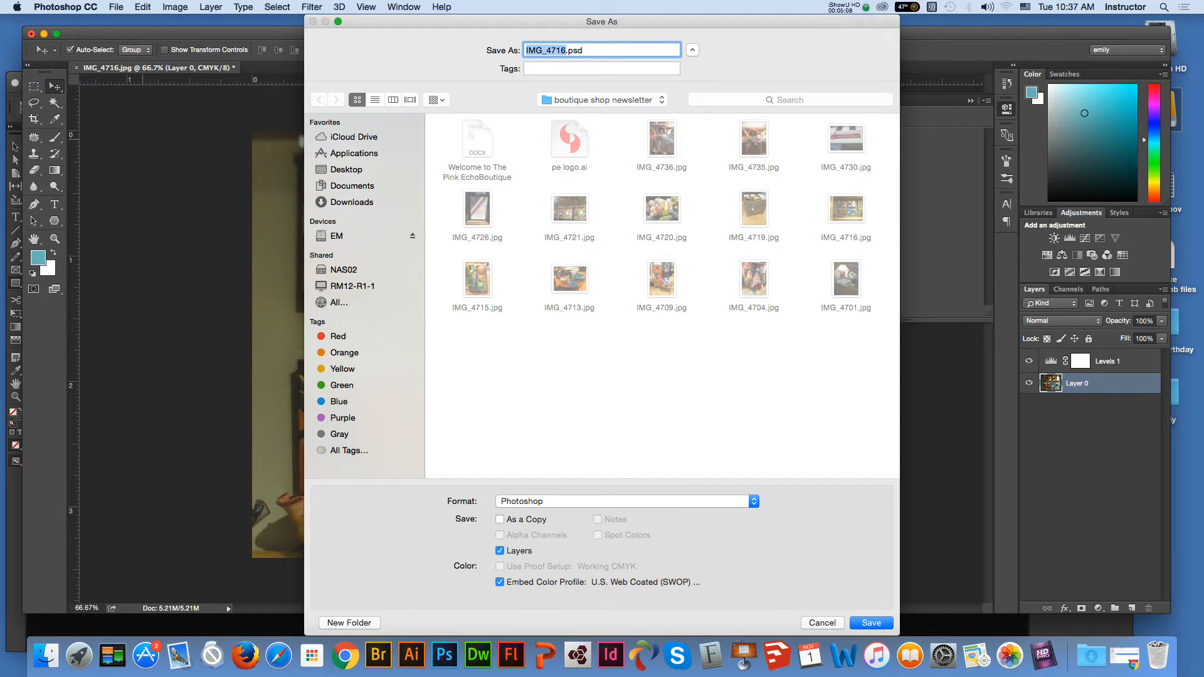
text(modify_background)
key(Return)
key(Return)
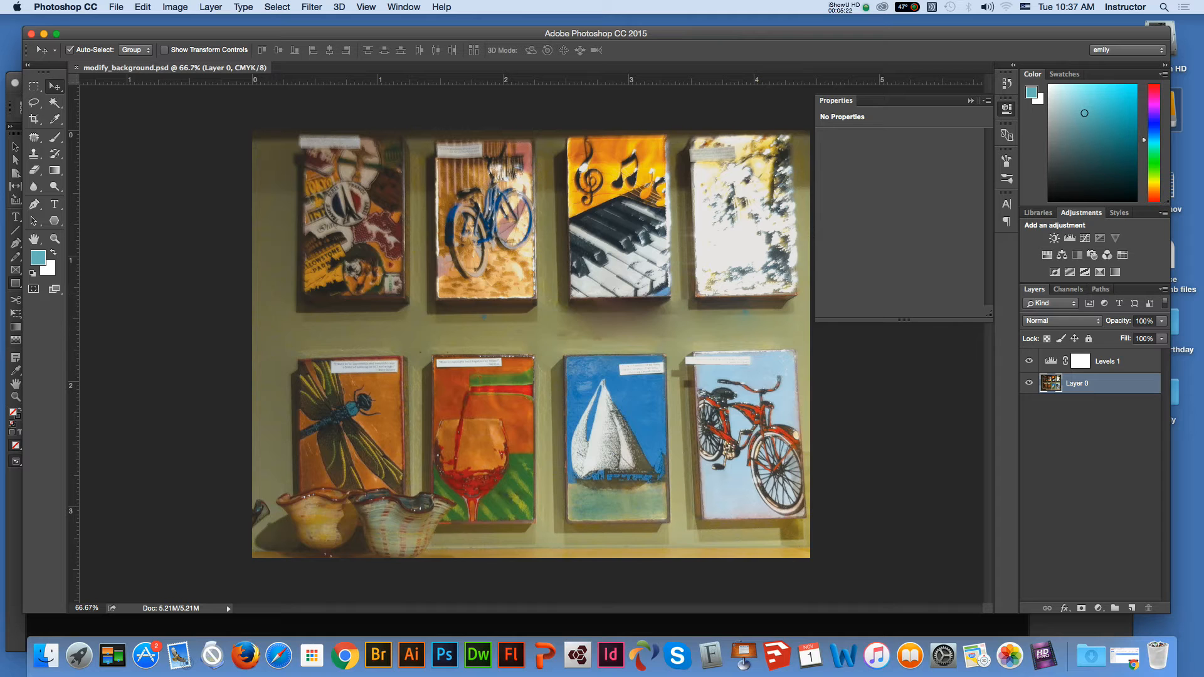
Step: Flatten the image into a single Background layer
click(116, 7)
mouse_move(211, 6)
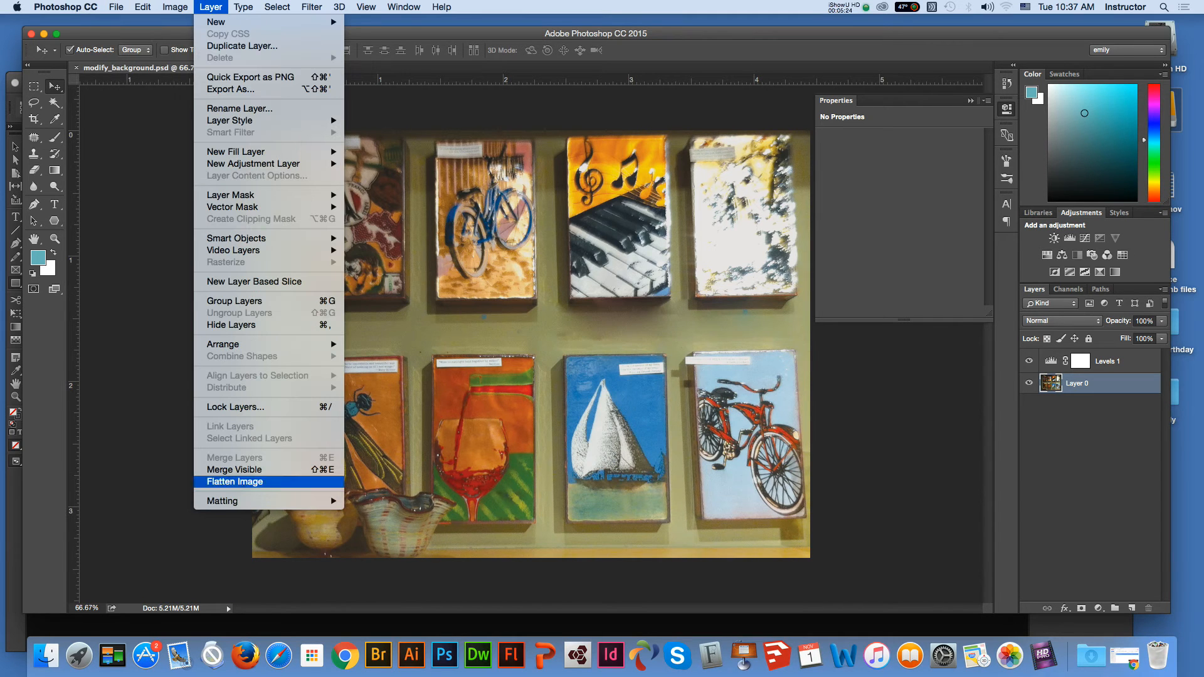
click(235, 482)
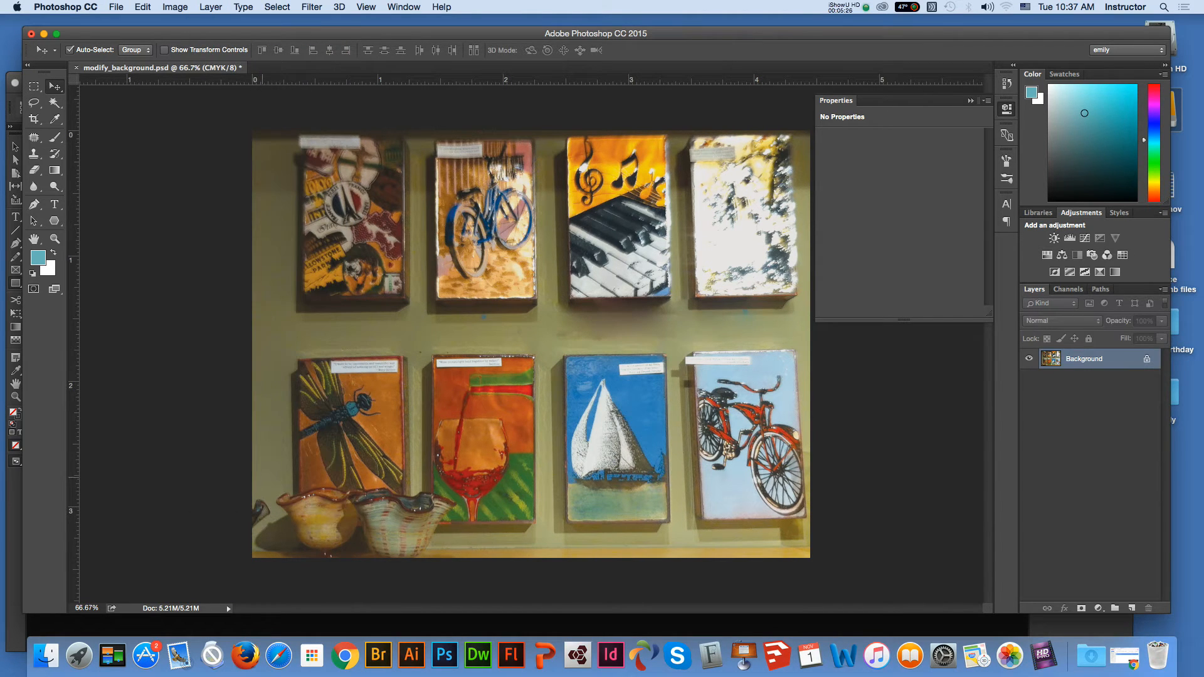
Step: Save the flattened image as the TIFF modify_background001.tif in the same folder, with LZW compression and IBM PC byte order
click(116, 6)
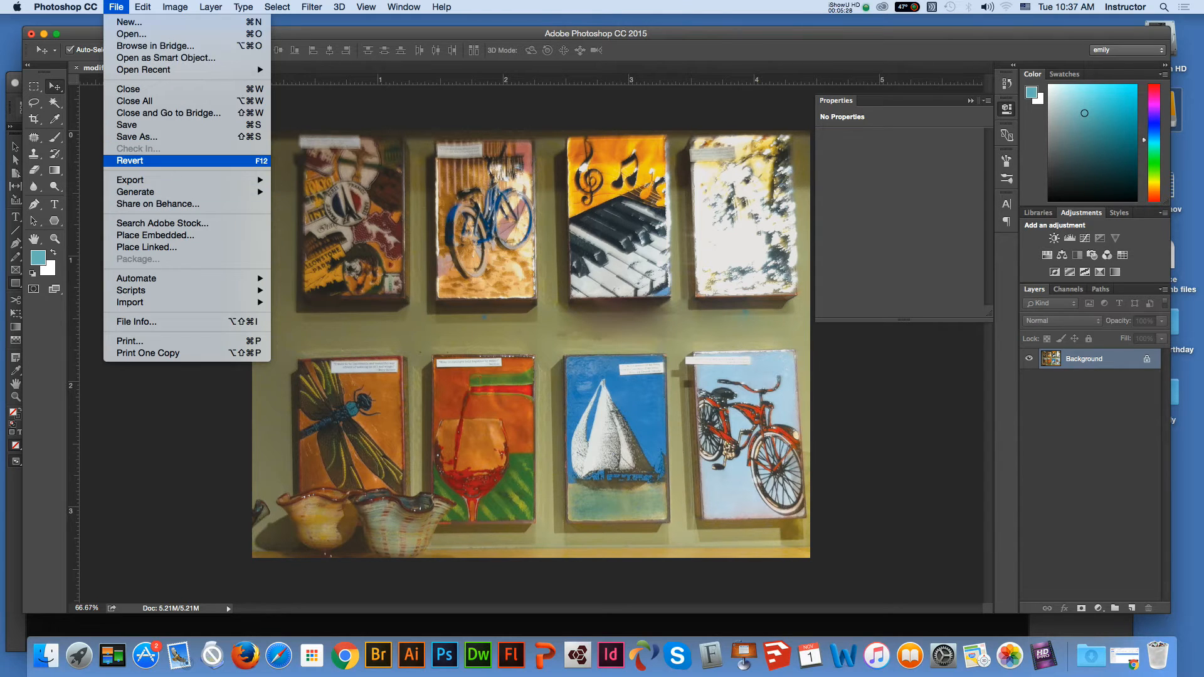
click(137, 137)
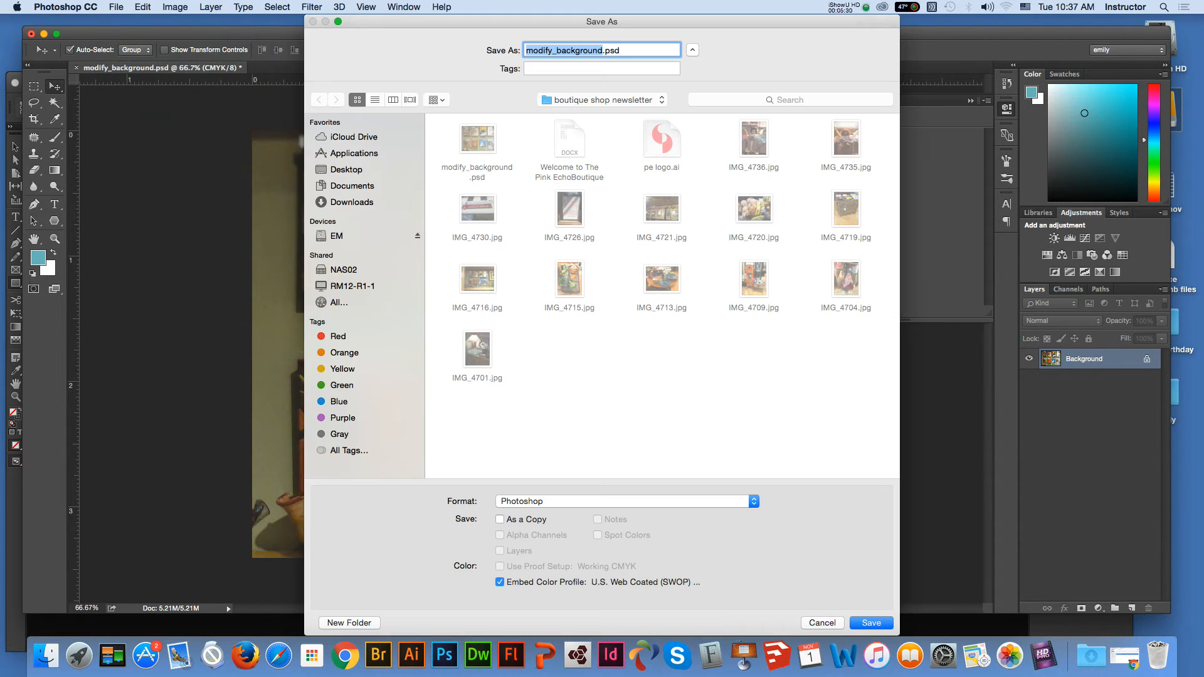
click(628, 501)
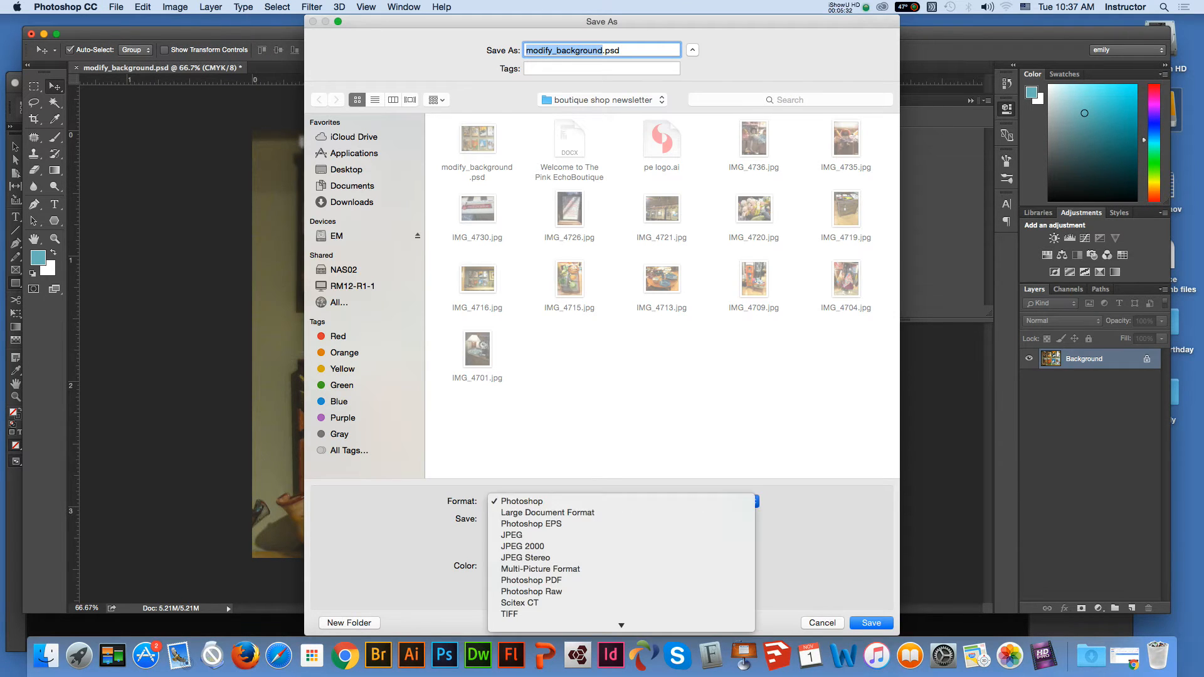
click(621, 615)
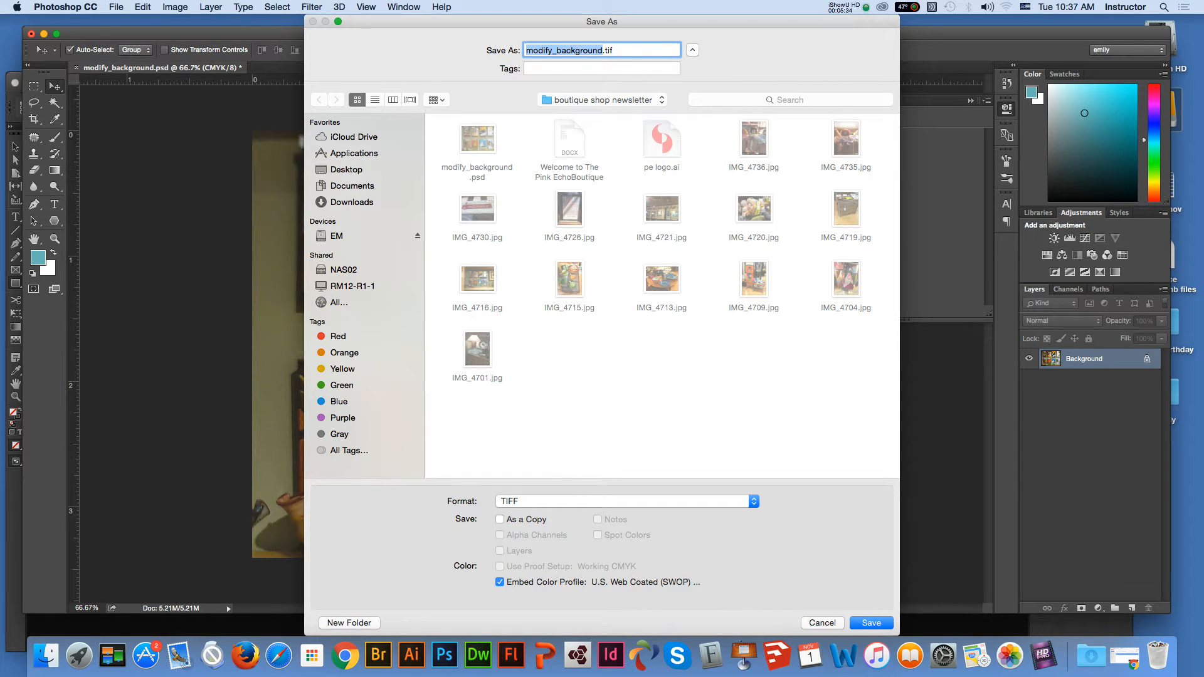
key(Right)
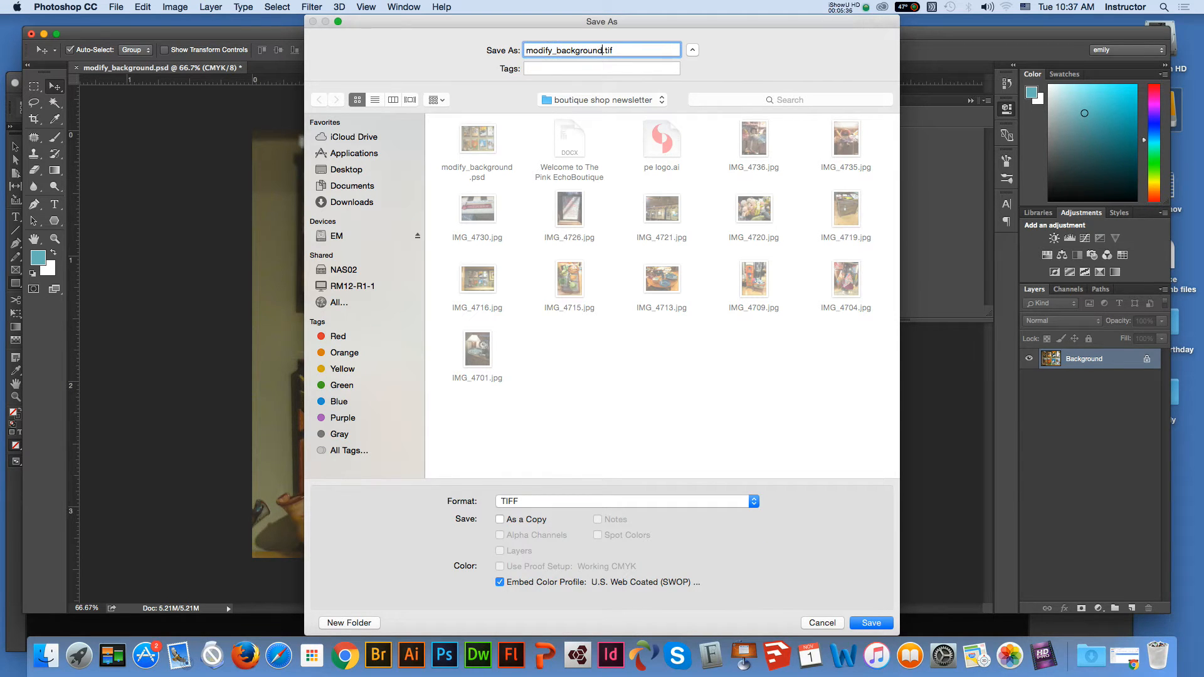
text(001)
key(Return)
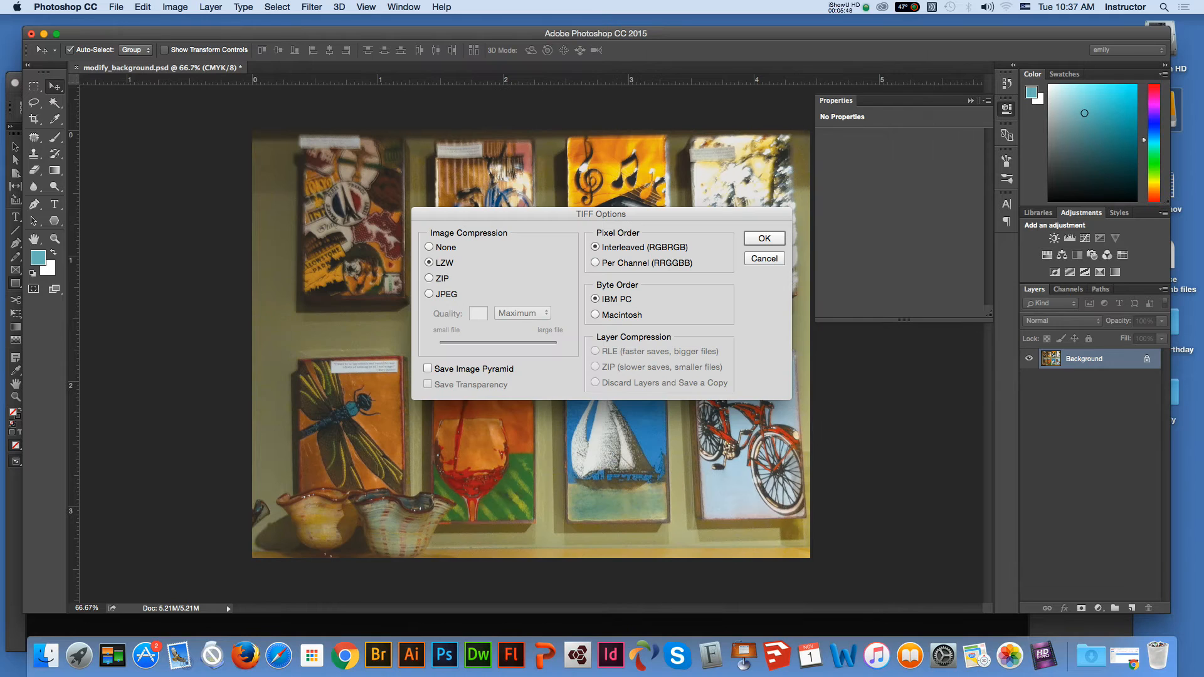
key(Return)
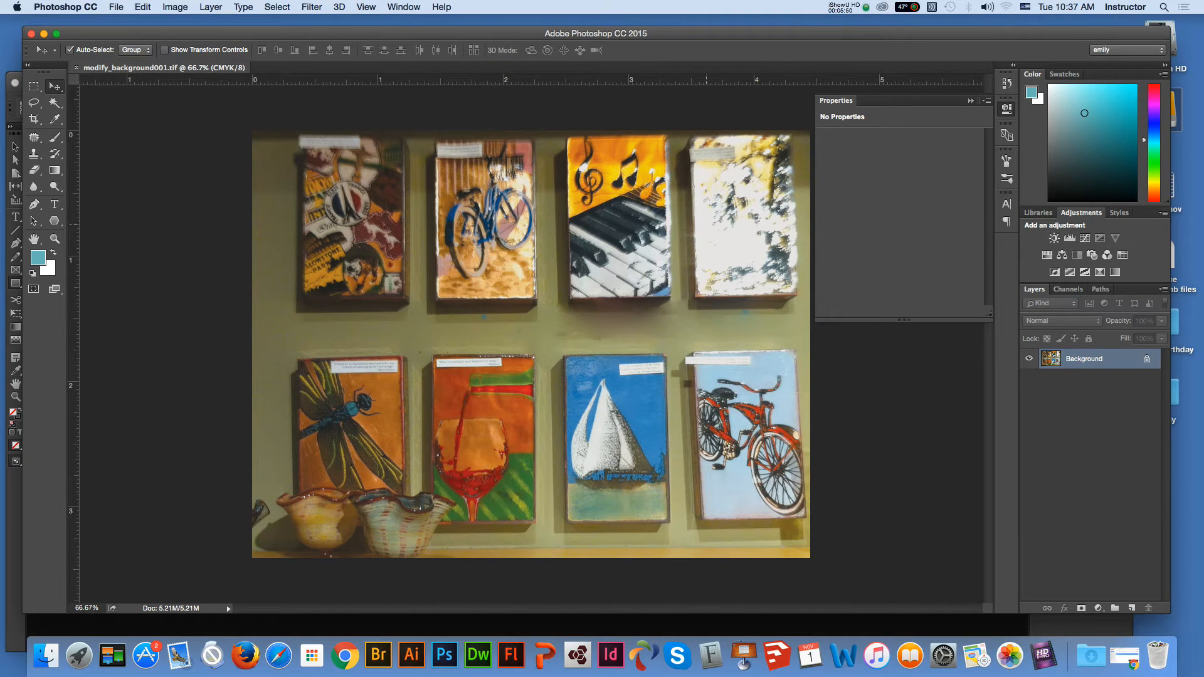
Step: Close the saved TIFF, move the empty Photoshop window aside, and switch to the boutique shop newsletter folder in Finder
drag(439, 34, 500, 32)
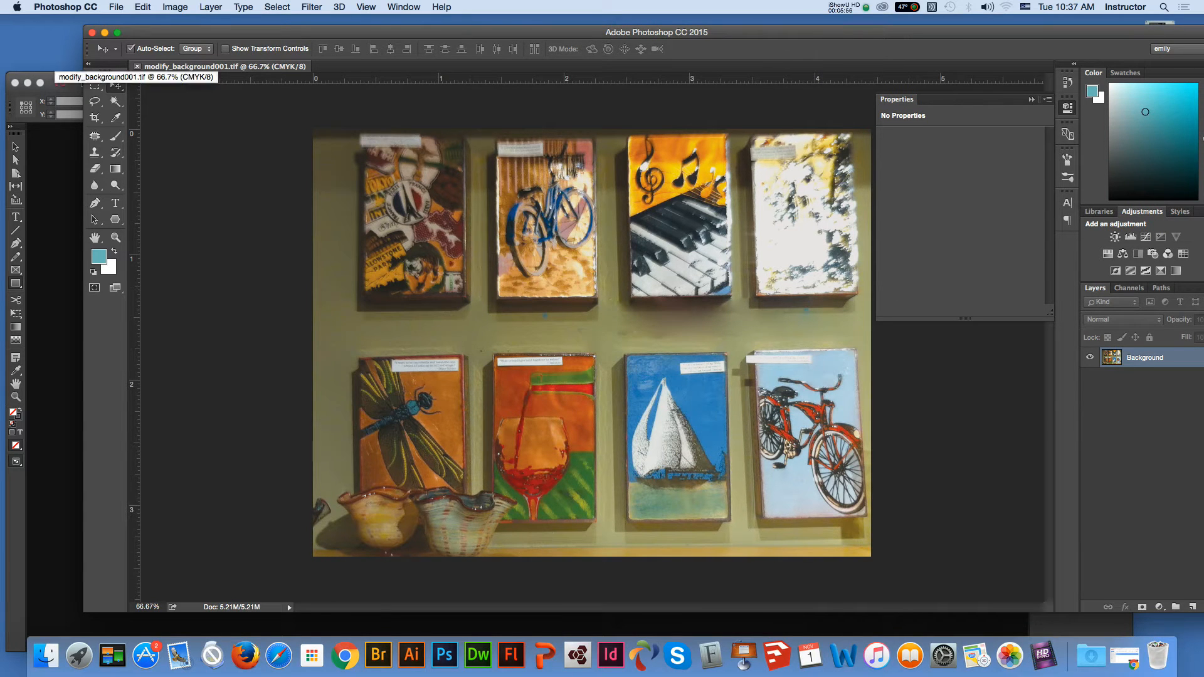
click(137, 66)
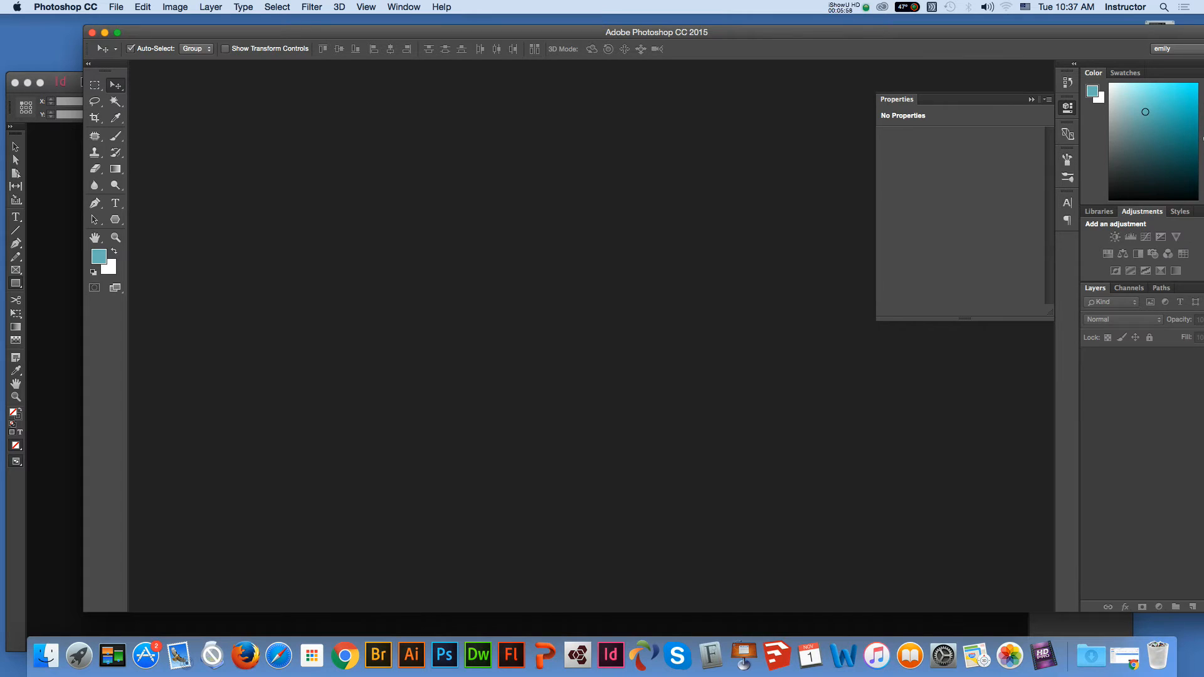
drag(627, 32, 315, 45)
click(1004, 339)
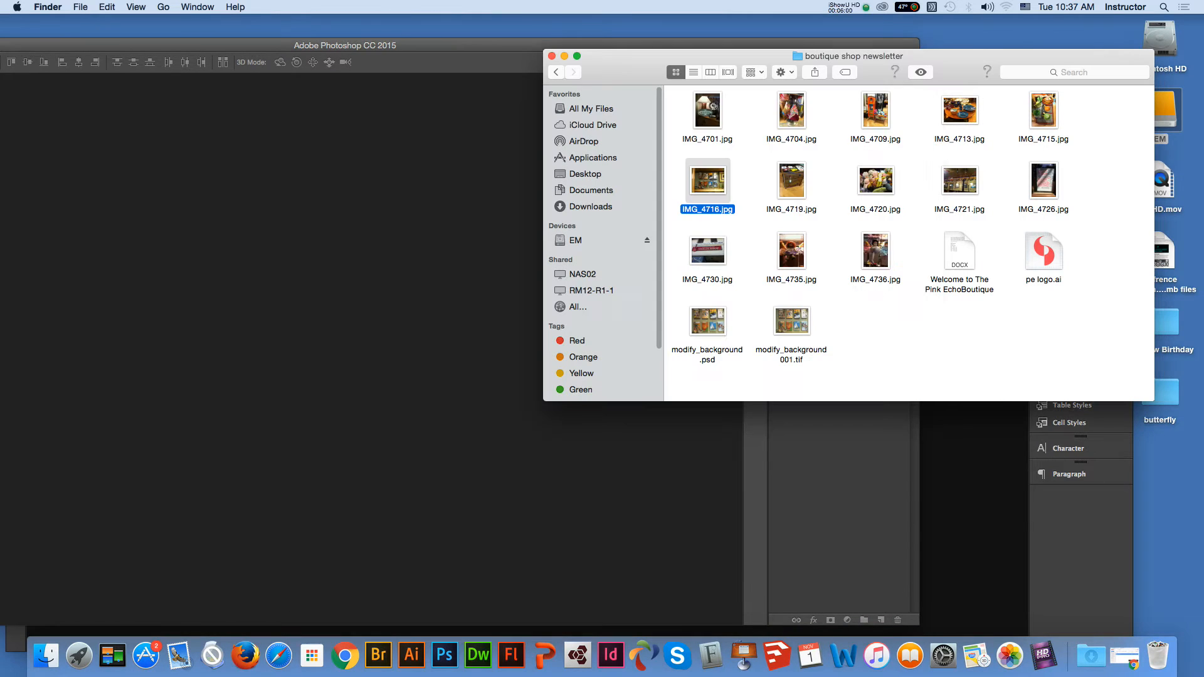
Step: Open IMG_4736.jpg from the boutique shop newsletter folder in Photoshop
click(979, 342)
click(875, 252)
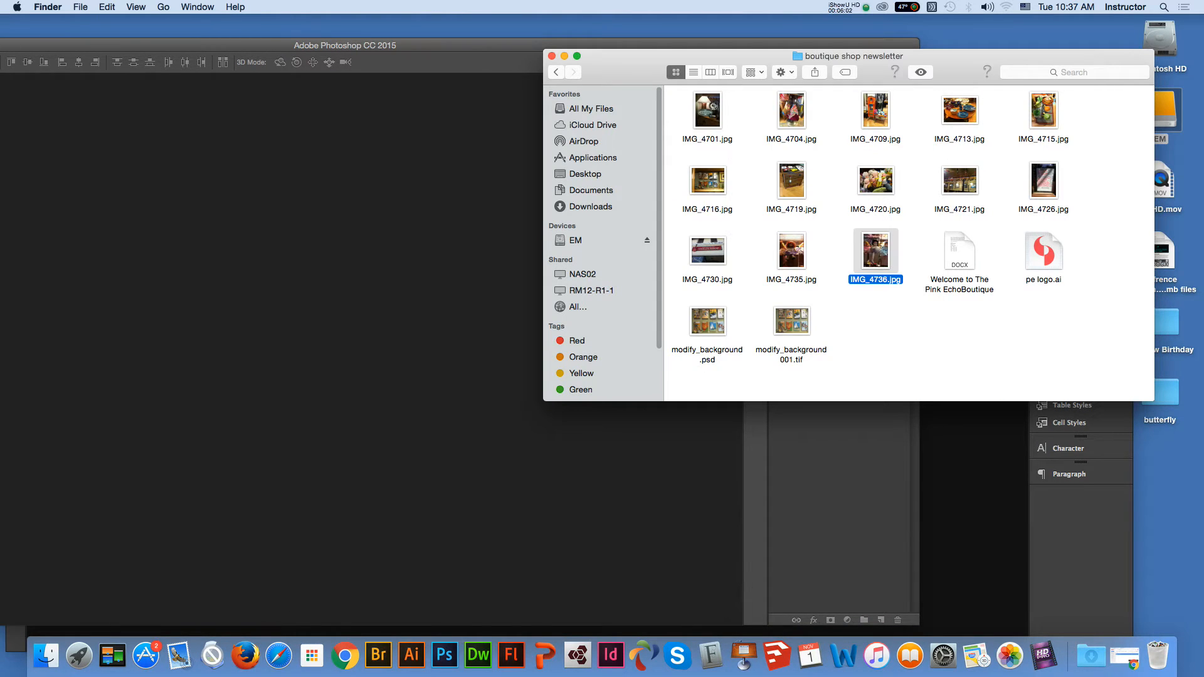
drag(875, 253, 414, 643)
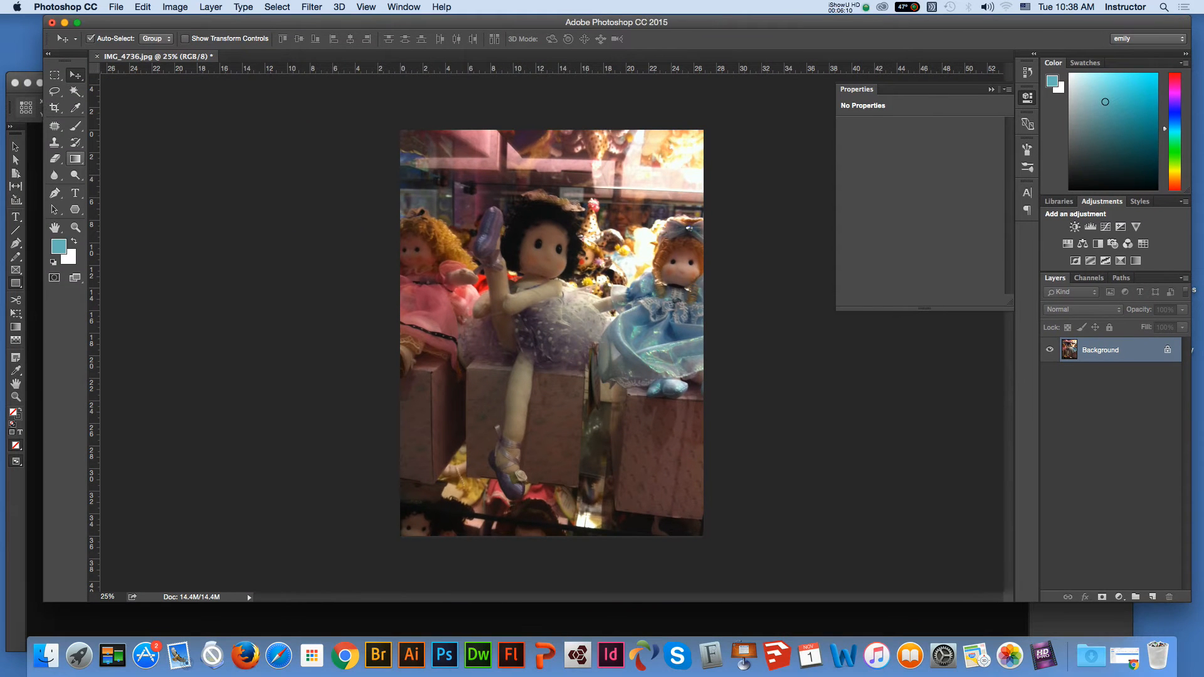
Step: Crop the doll photo by trimming a strip from its upper edge and a narrower strip from its lower edge
key(c)
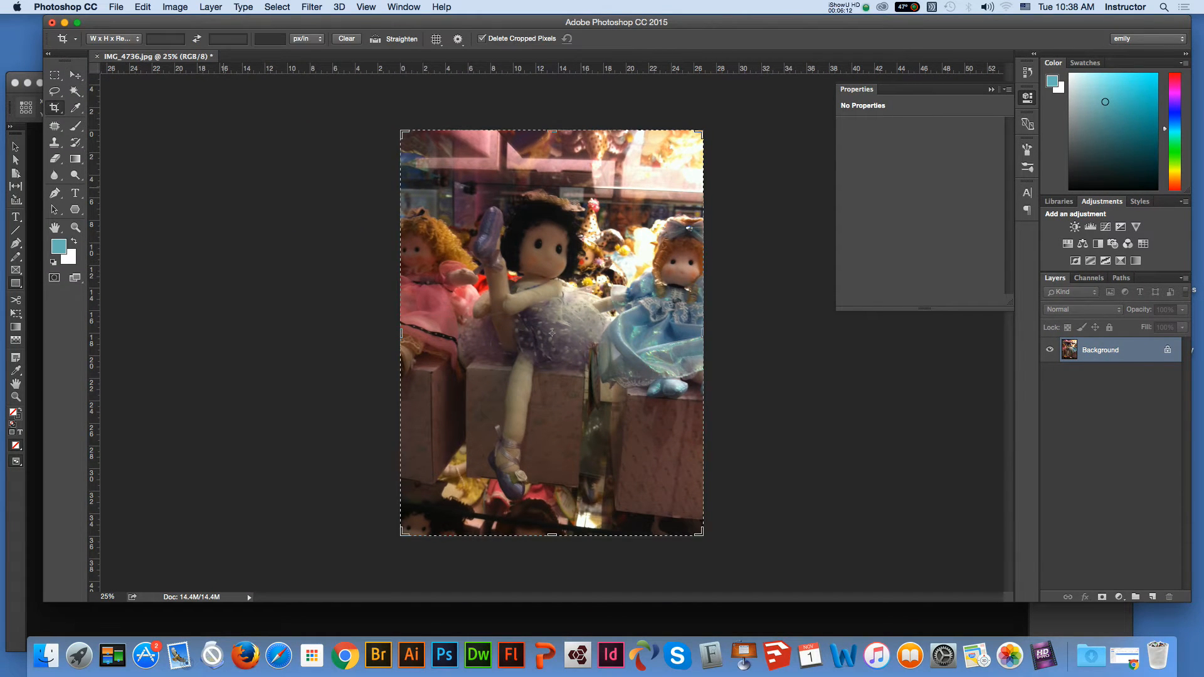
drag(552, 130, 556, 155)
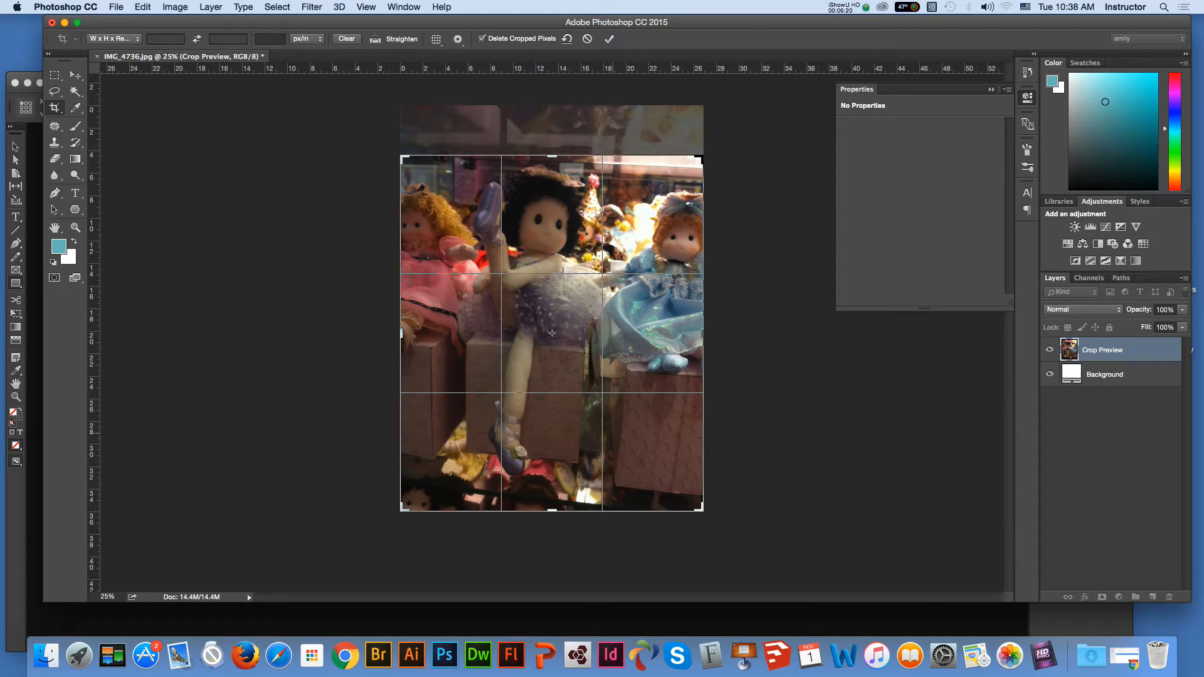
mouse_move(552, 510)
mouse_down()
mouse_move(552, 404)
mouse_move(552, 497)
mouse_up()
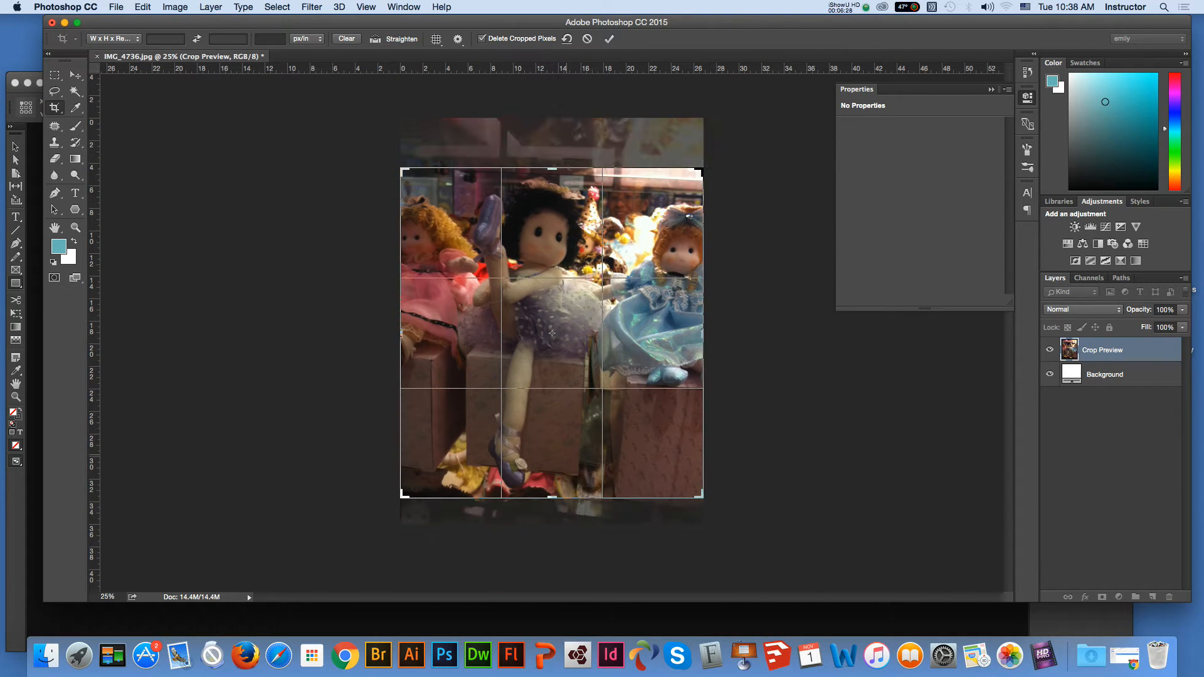
key(Return)
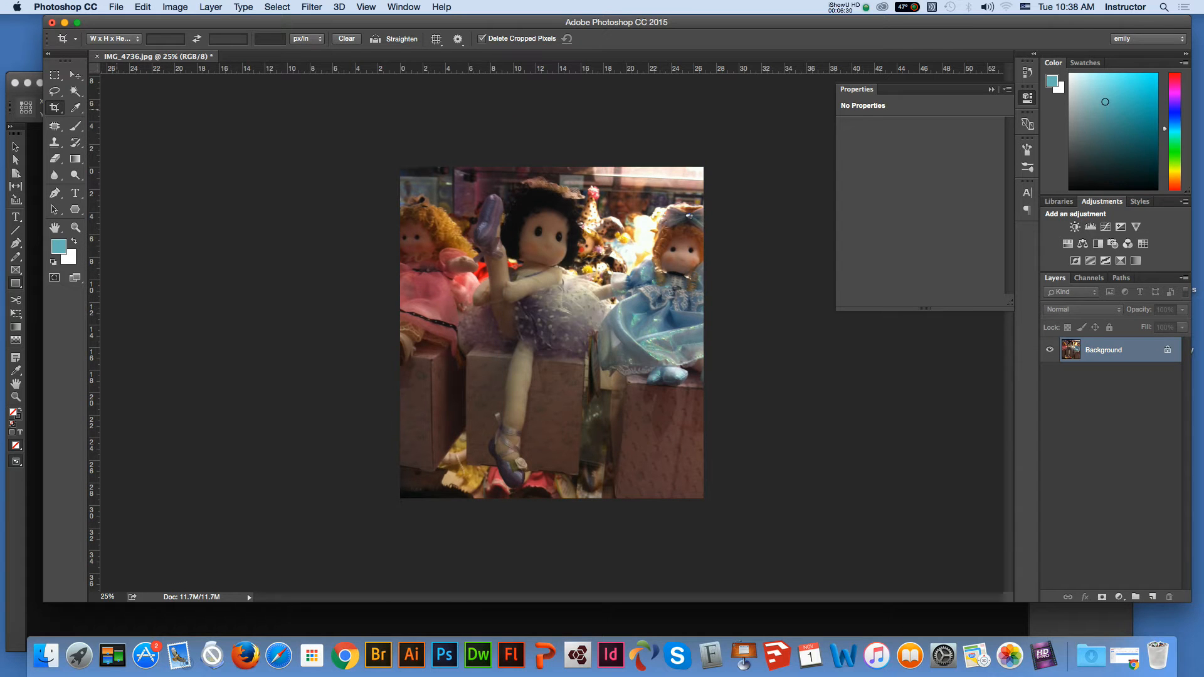
Step: Convert the image to CMYK Color, accepting the U.S. Web Coated (SWOP) v2 profile
key(v)
click(175, 7)
mouse_move(188, 22)
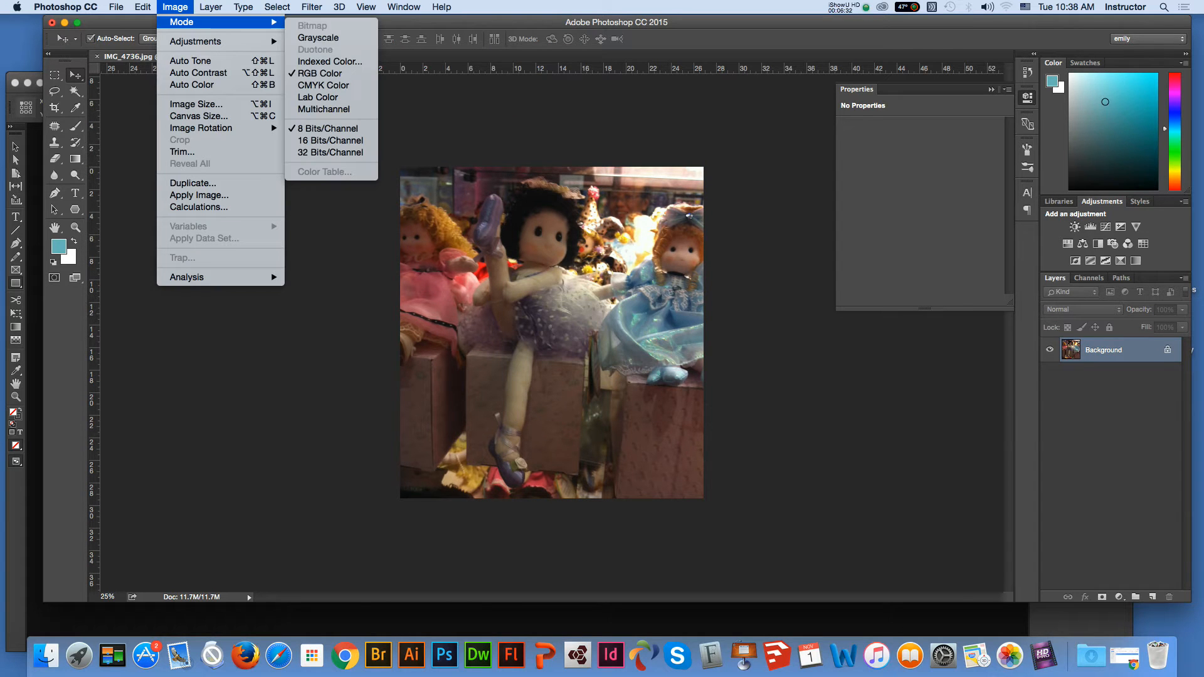
click(323, 84)
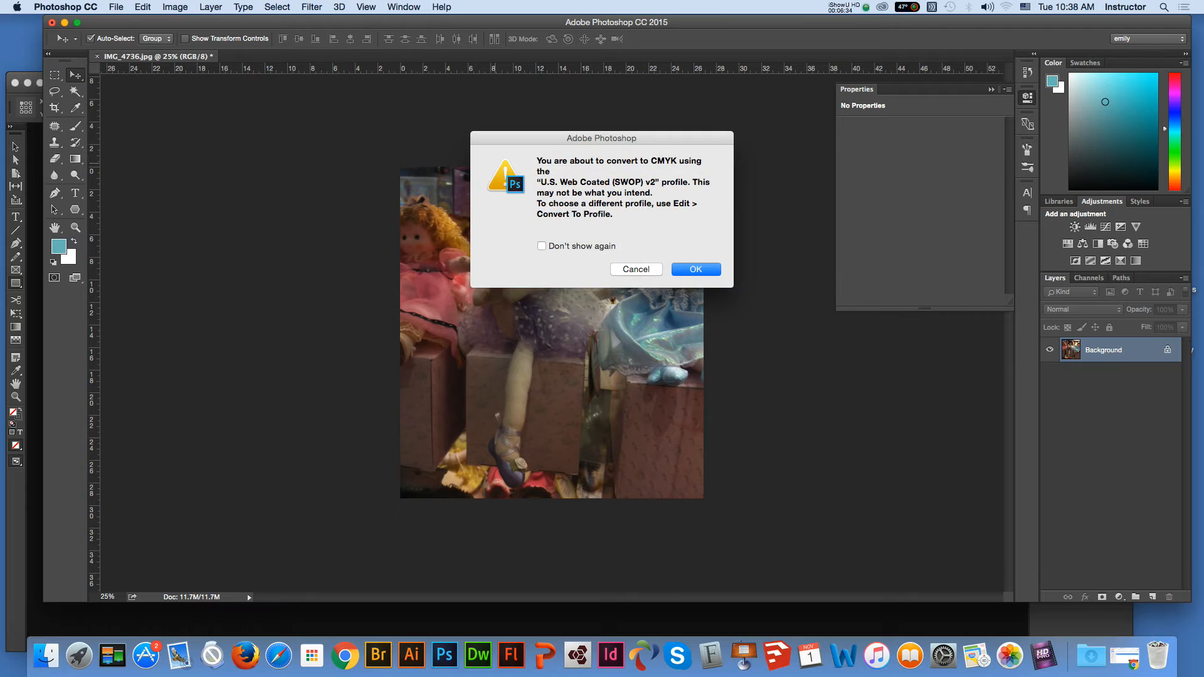
click(697, 269)
Step: Set the image resolution to 300 pixels per inch in the Image Size settings
click(175, 6)
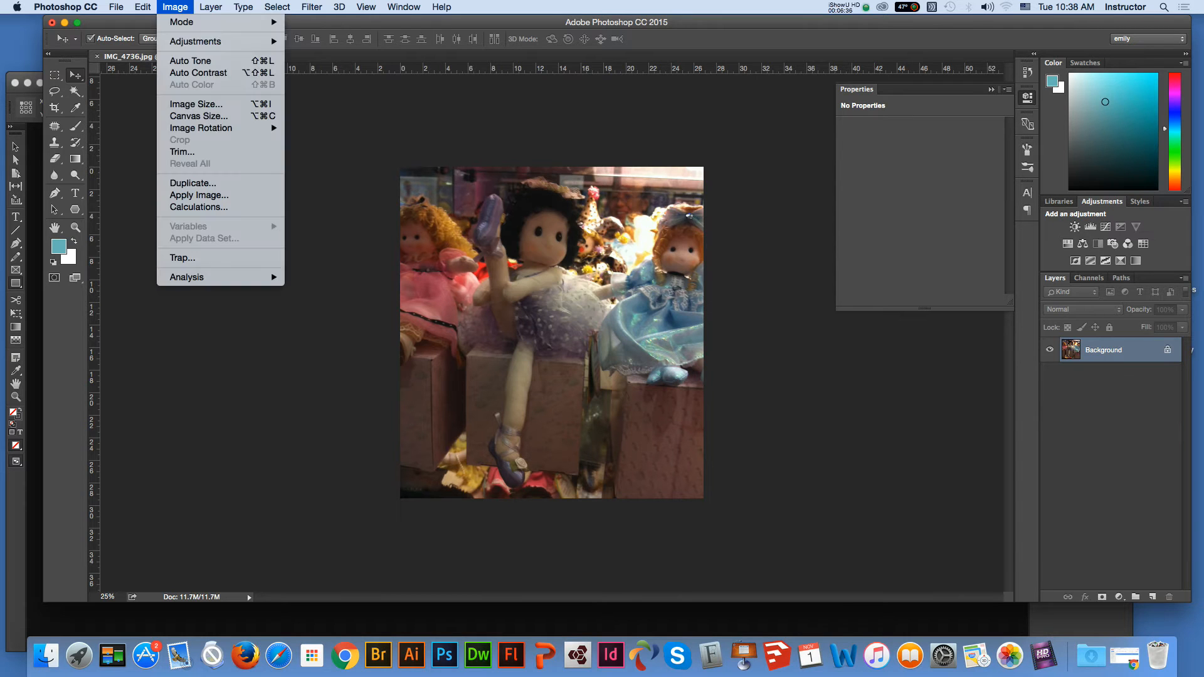
mouse_move(195, 41)
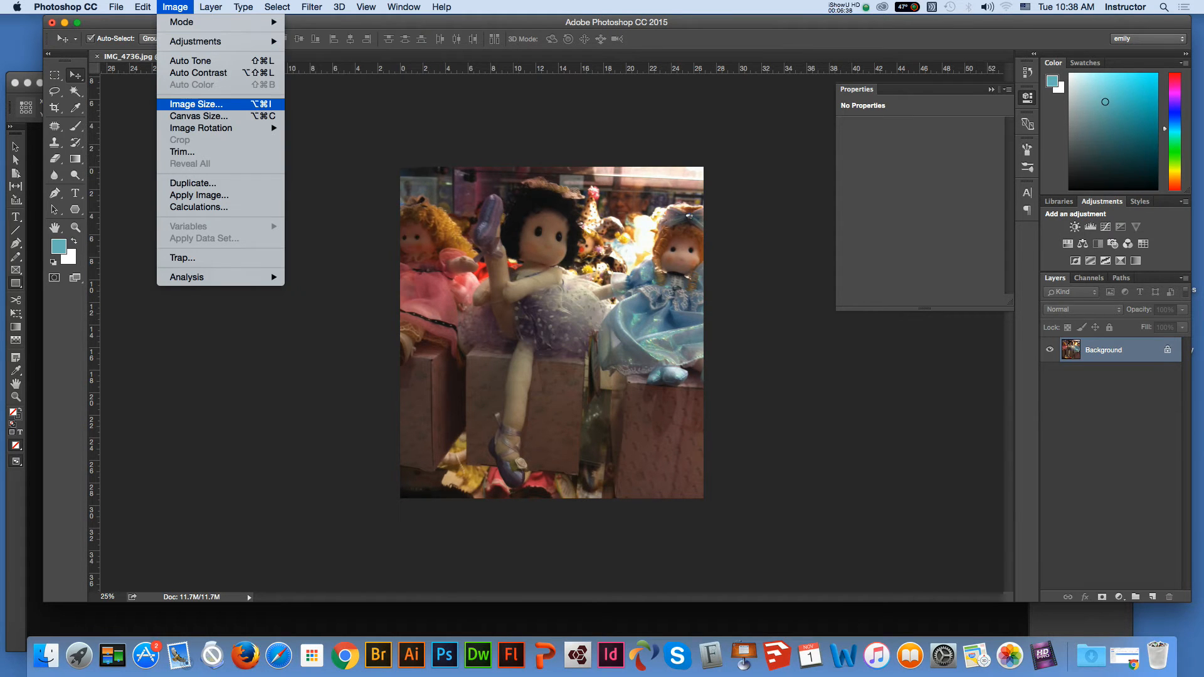
click(196, 104)
drag(948, 392, 932, 394)
text(300)
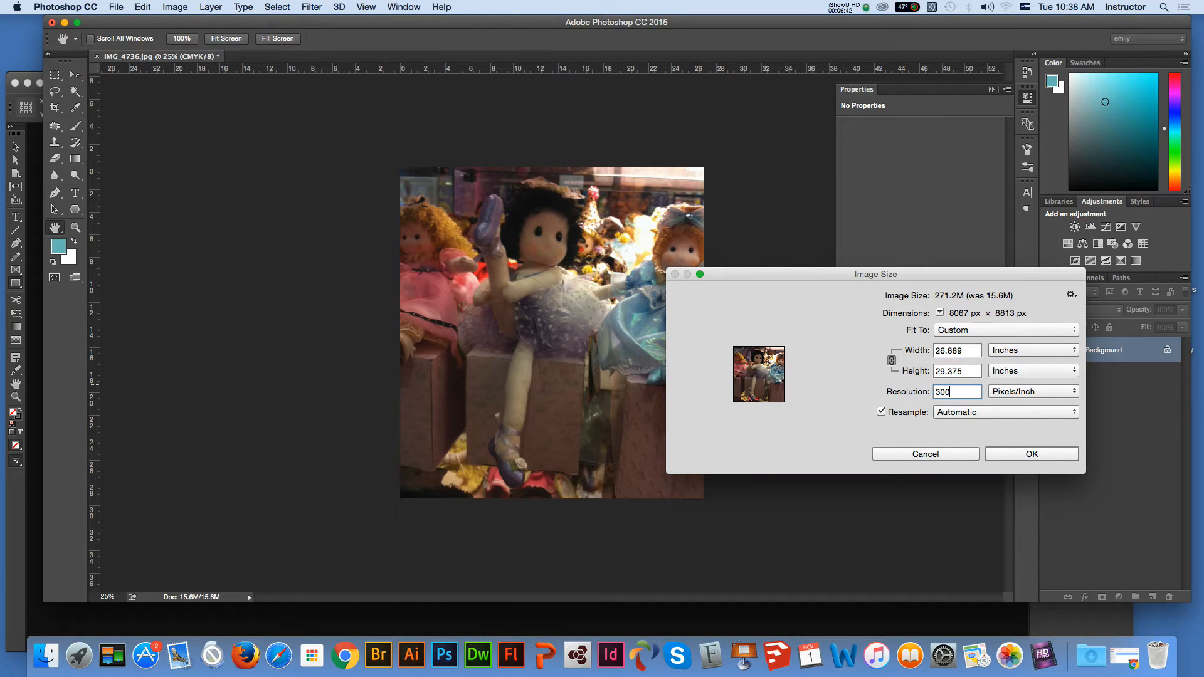
Step: Set the document height to 4 inches with proportions linked, and apply the new image size
click(1034, 350)
click(970, 351)
double_click(971, 351)
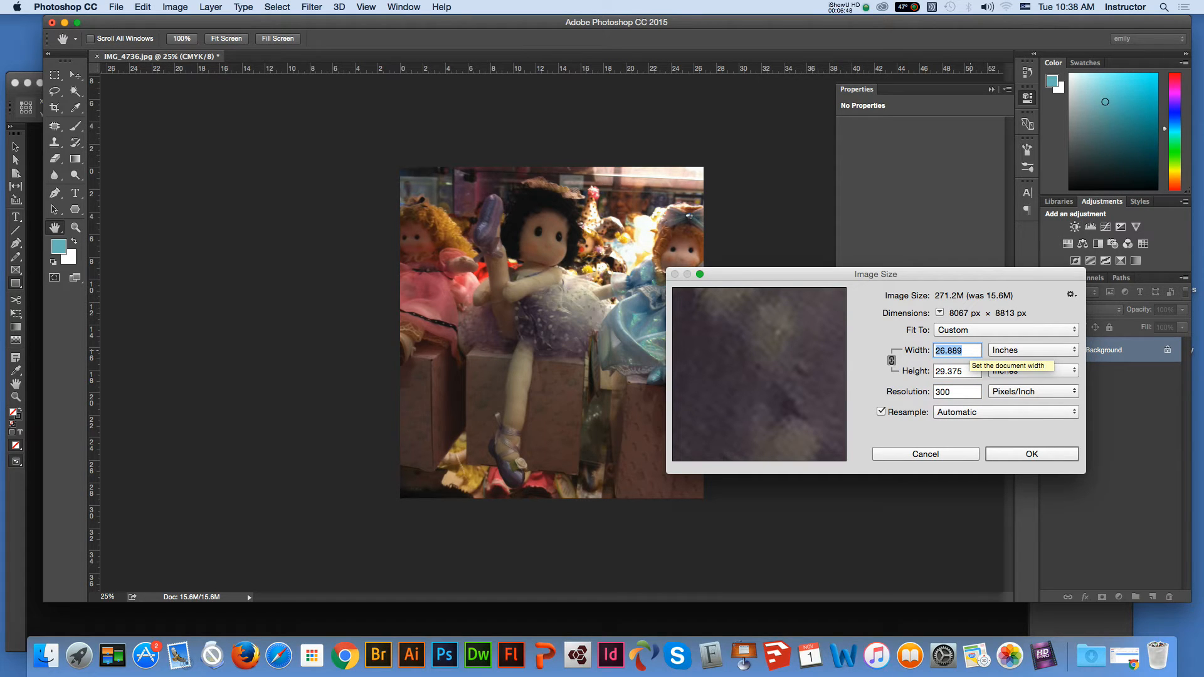
click(967, 350)
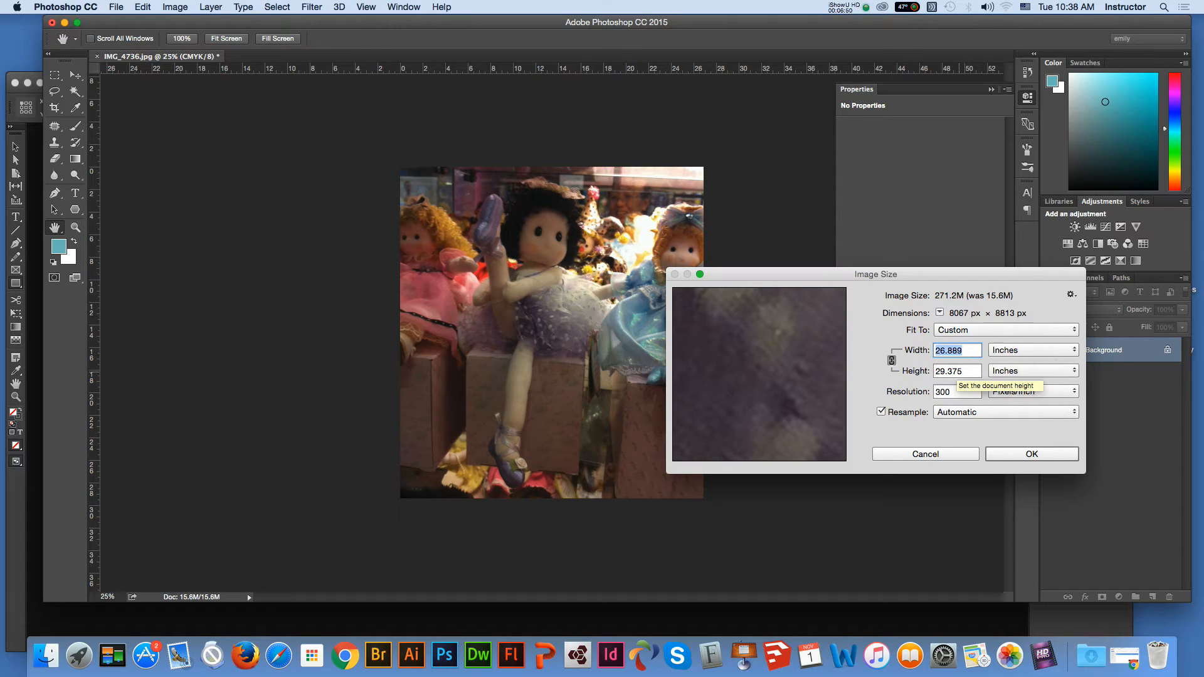
key(Tab)
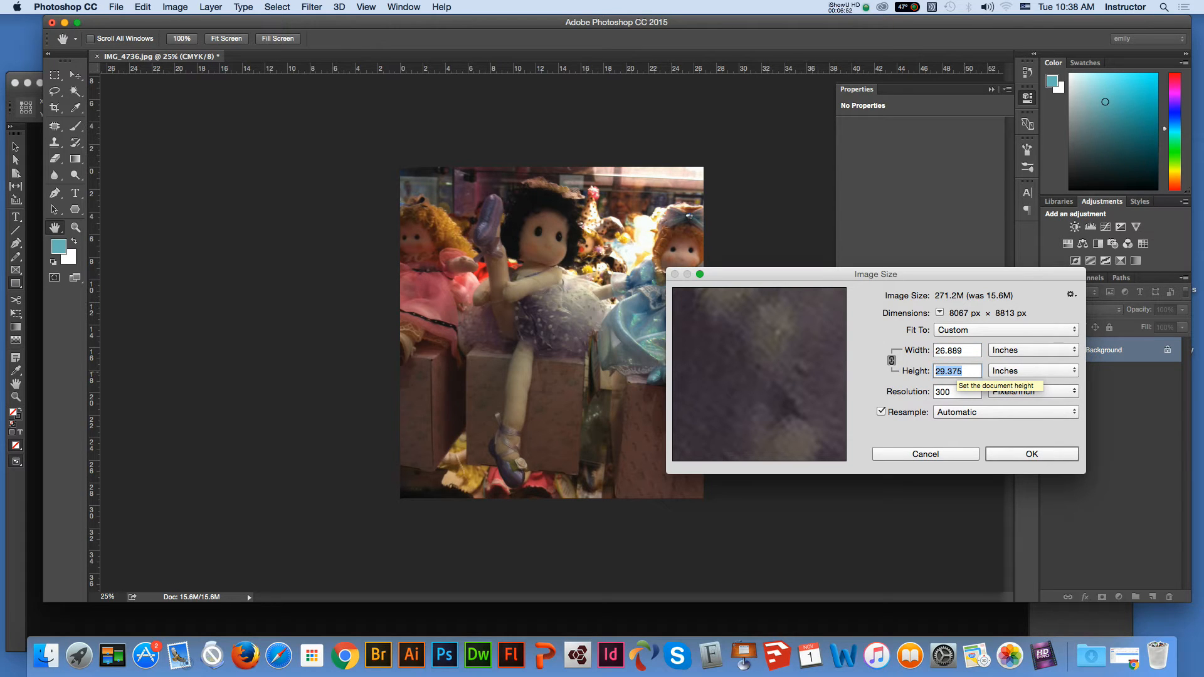
text(4)
key(shift+Tab)
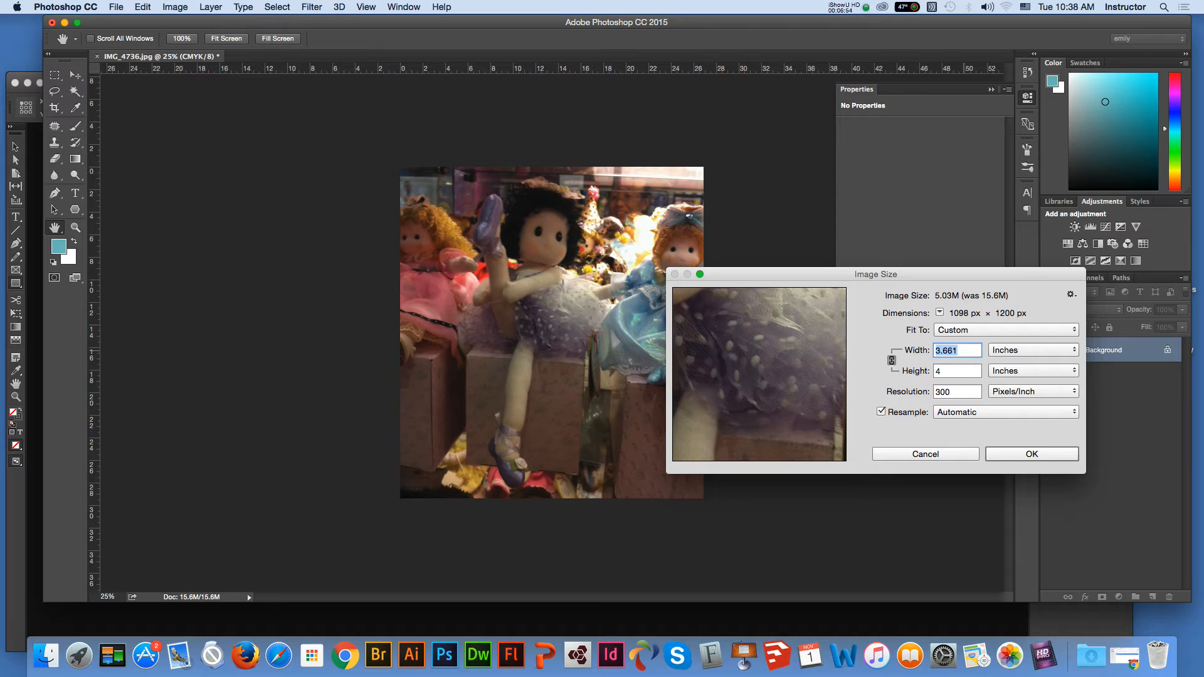
key(Return)
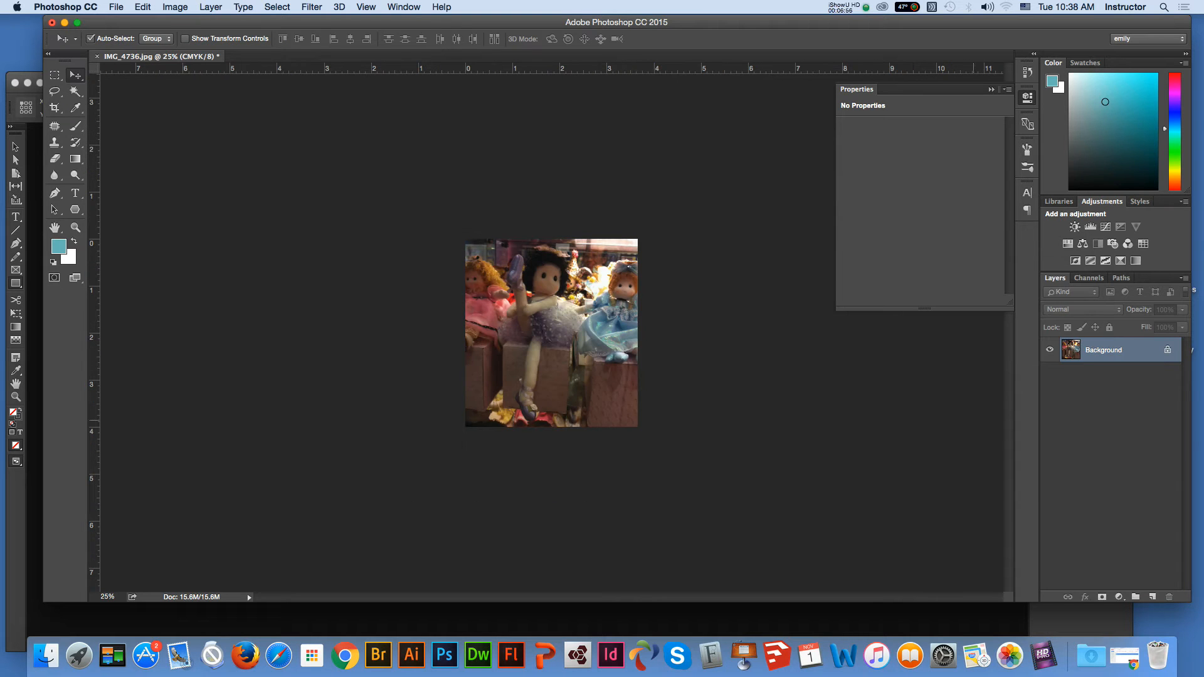
Step: Brighten the doll photo with a Curves adjustment on the CMYK channel, lowering input 47 to output 34
click(75, 227)
click(615, 333)
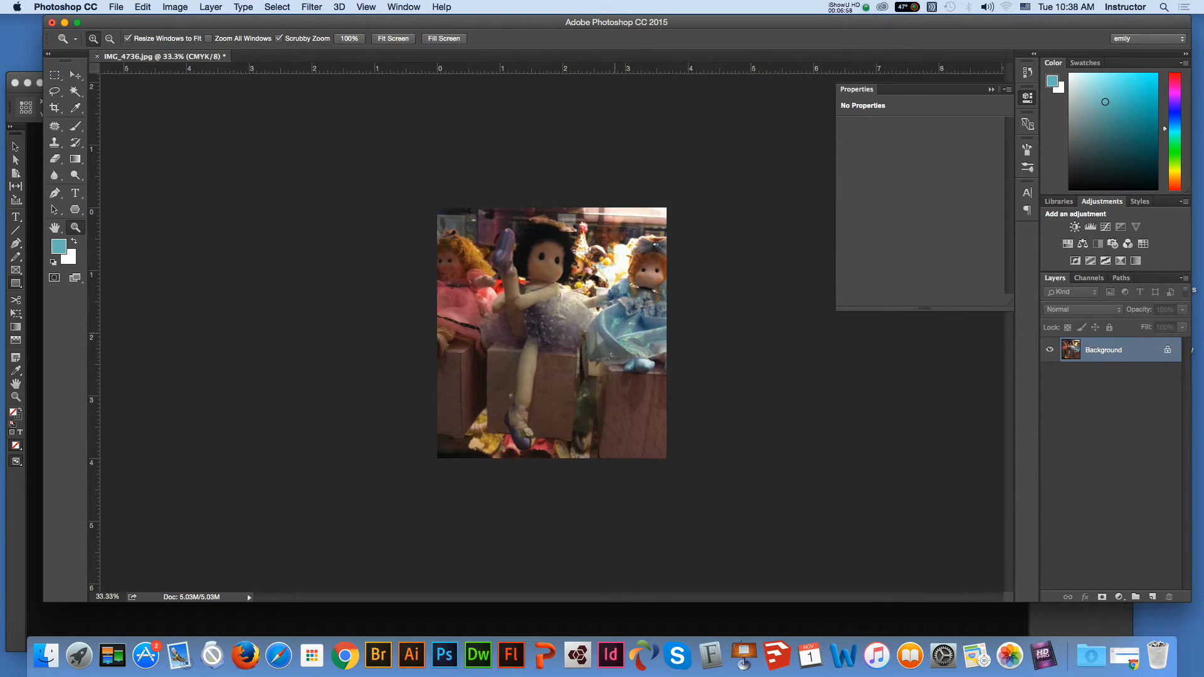
click(291, 195)
key(v)
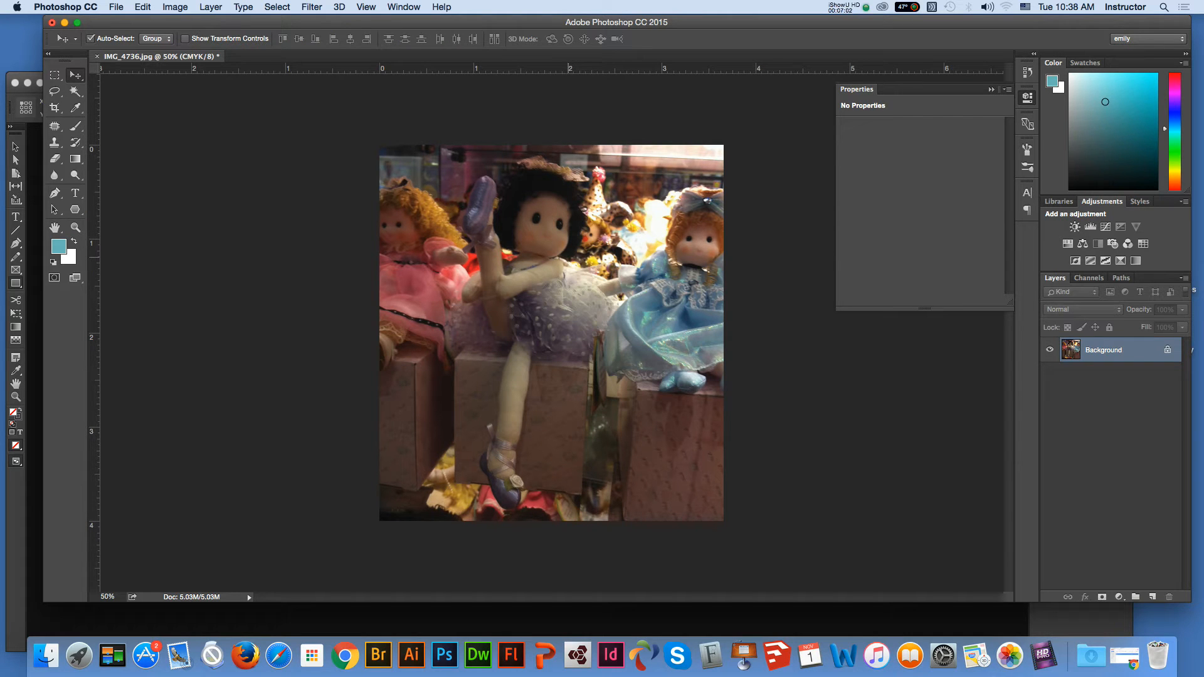
key(super+m)
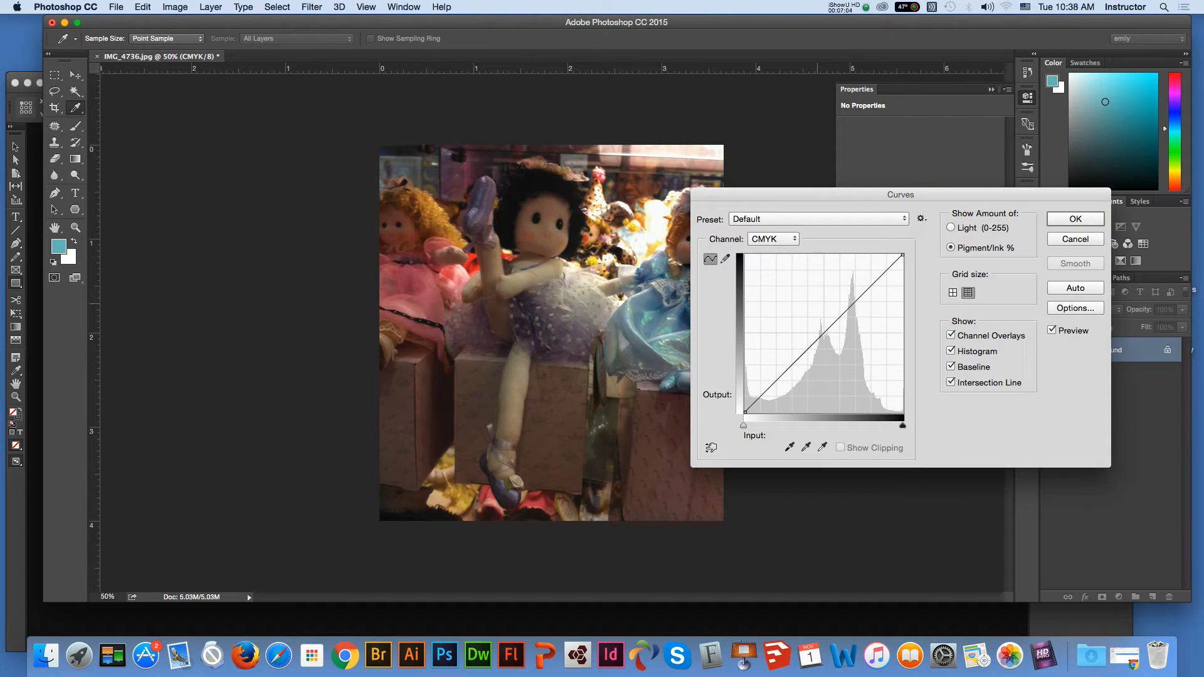
mouse_move(816, 341)
mouse_down()
mouse_move(816, 327)
mouse_move(839, 336)
mouse_move(819, 358)
mouse_up()
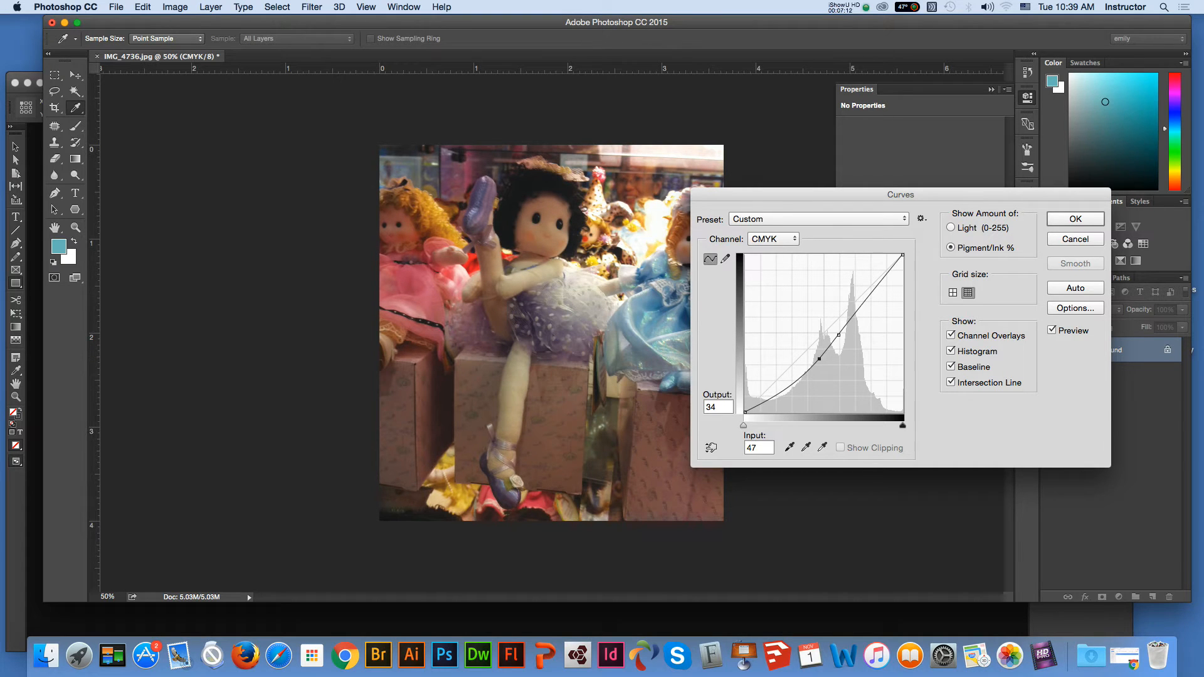
key(Return)
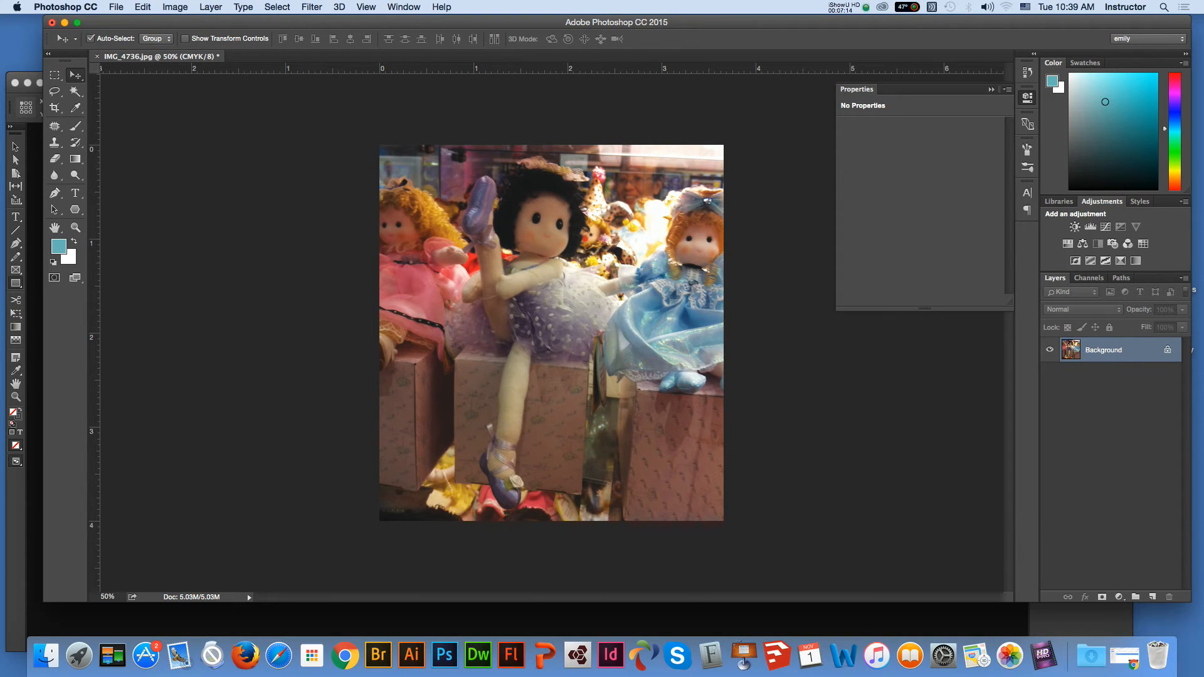
Step: Save the image in Photoshop format as dolls.psd in the boutique shop newsletter folder
click(116, 7)
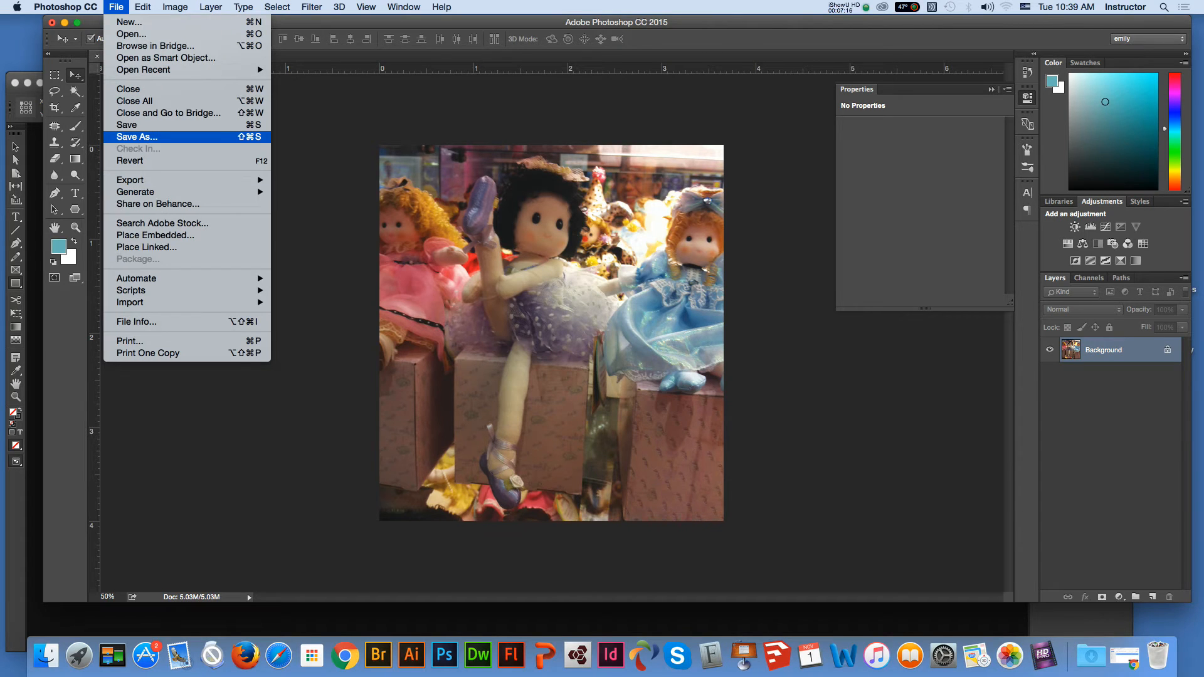
click(137, 137)
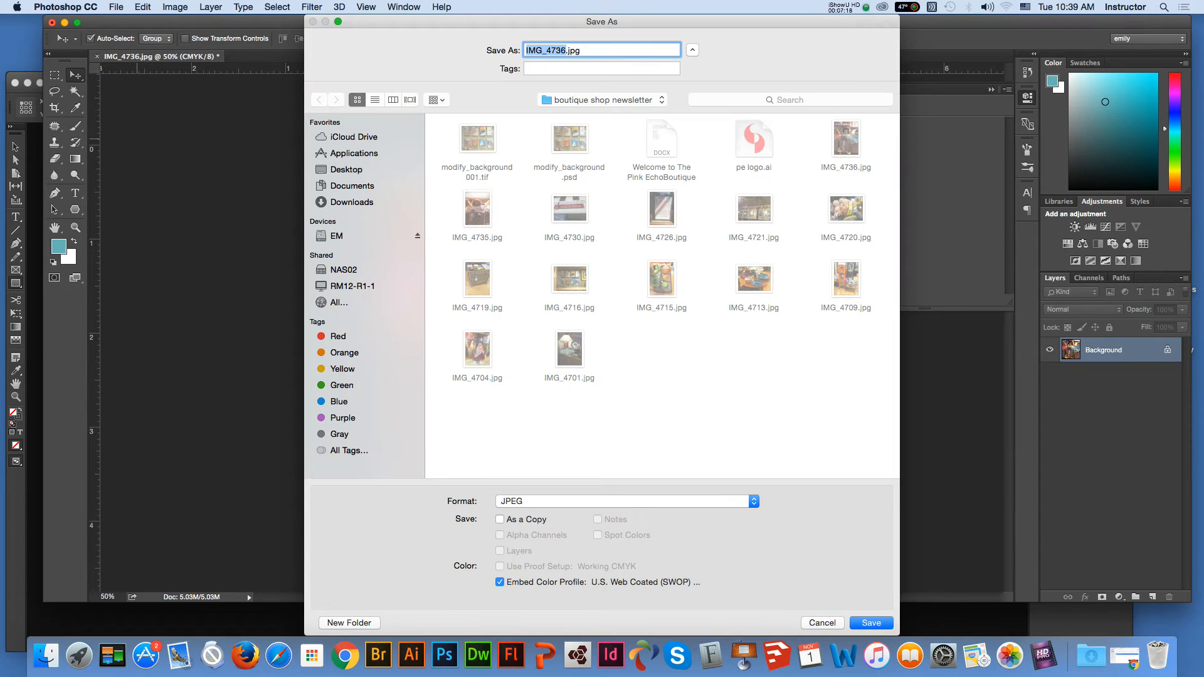
text(dolls)
click(752, 501)
click(748, 468)
click(753, 501)
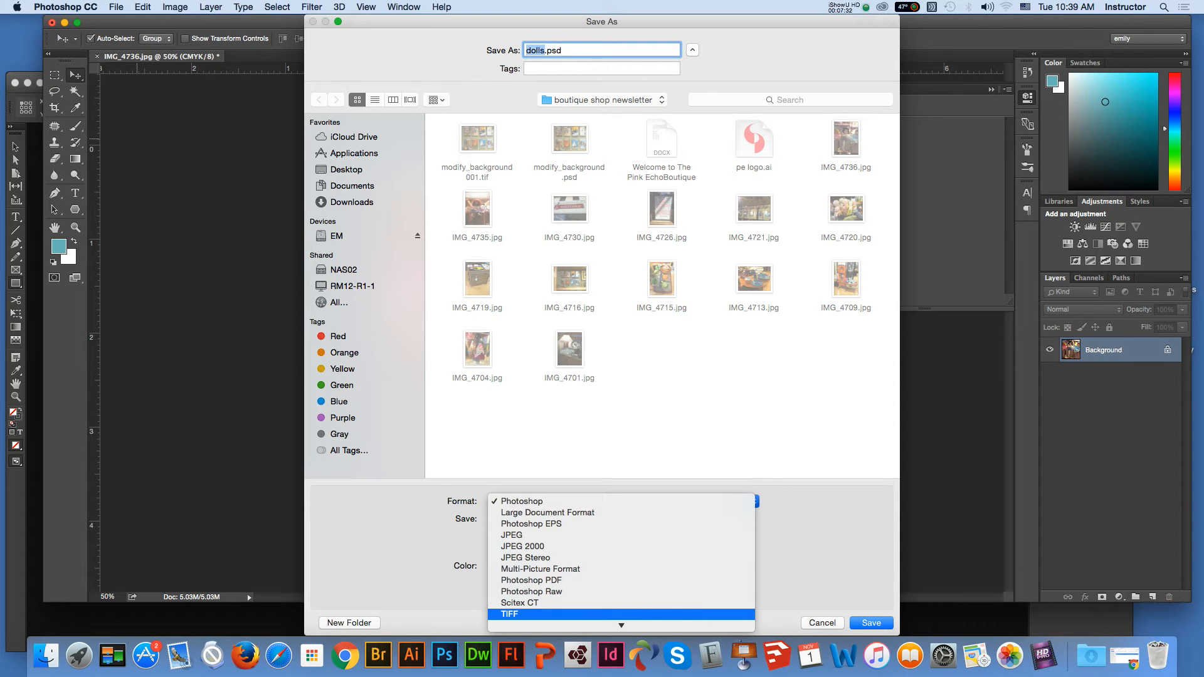
key(Escape)
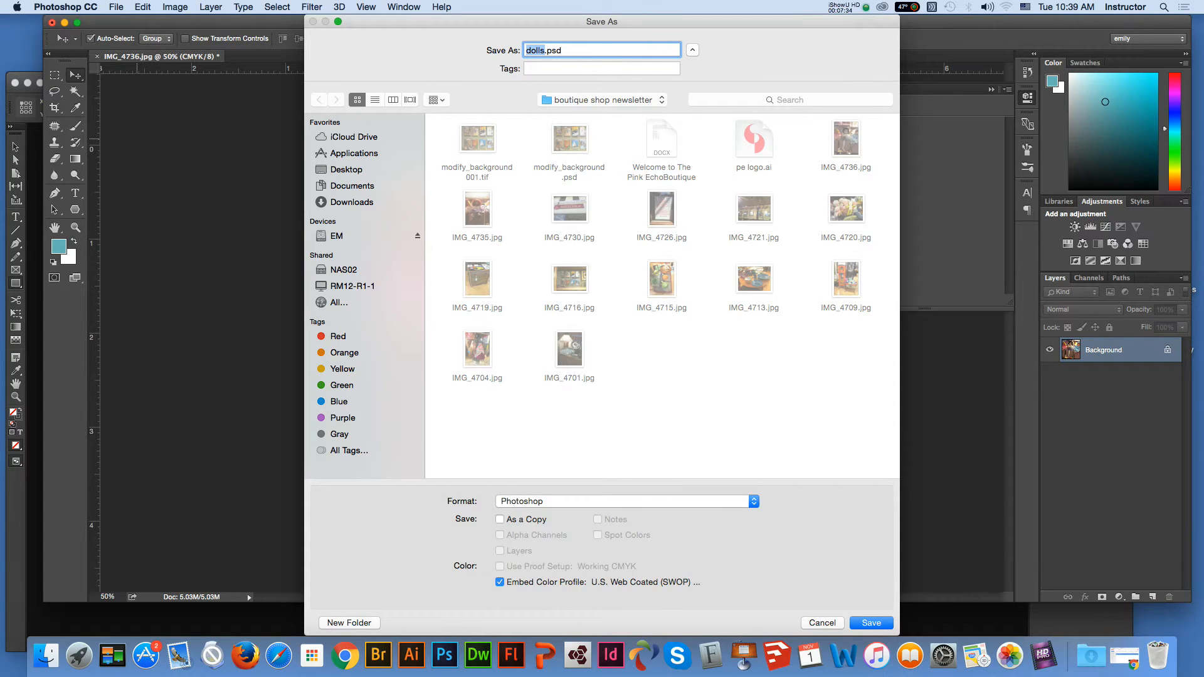
key(Return)
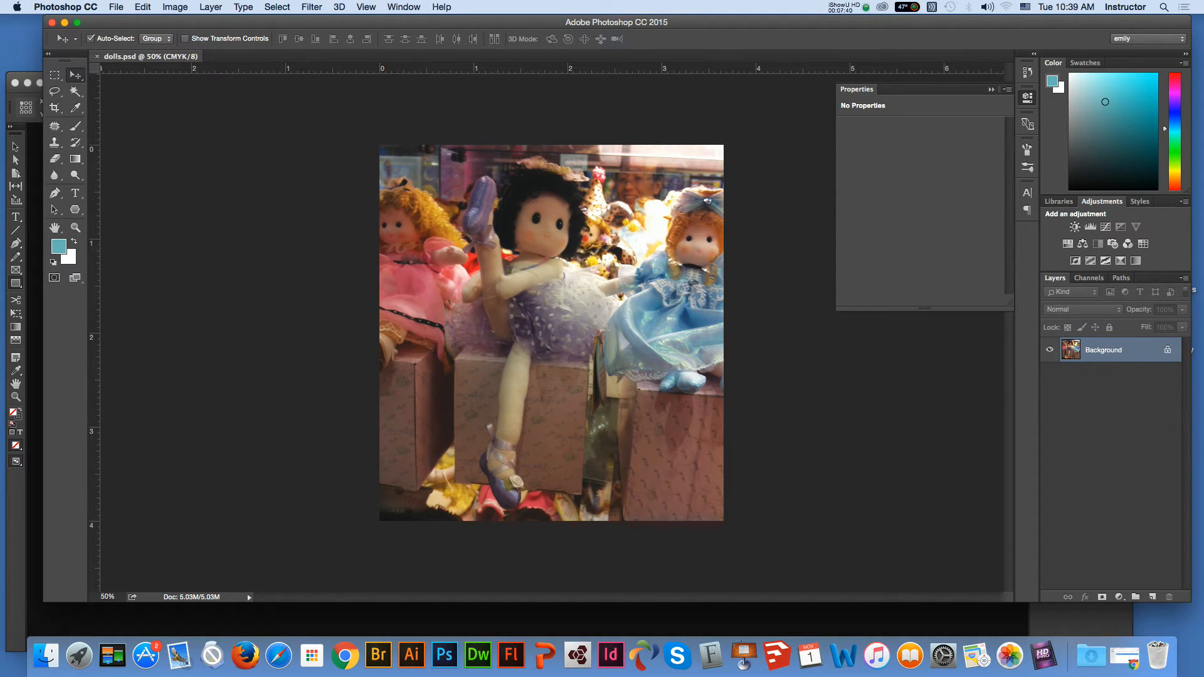
Step: Close dolls.psd, get the empty Photoshop window out of the way, and switch to InDesign
key(super+w)
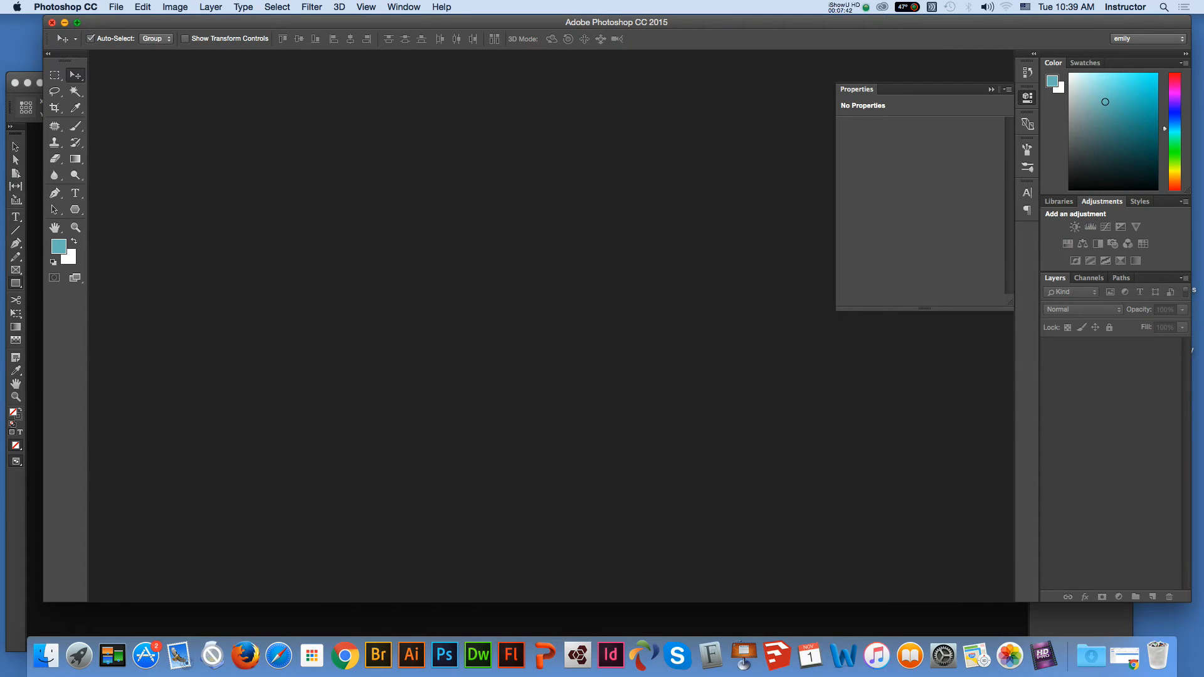
click(52, 23)
click(66, 6)
click(78, 148)
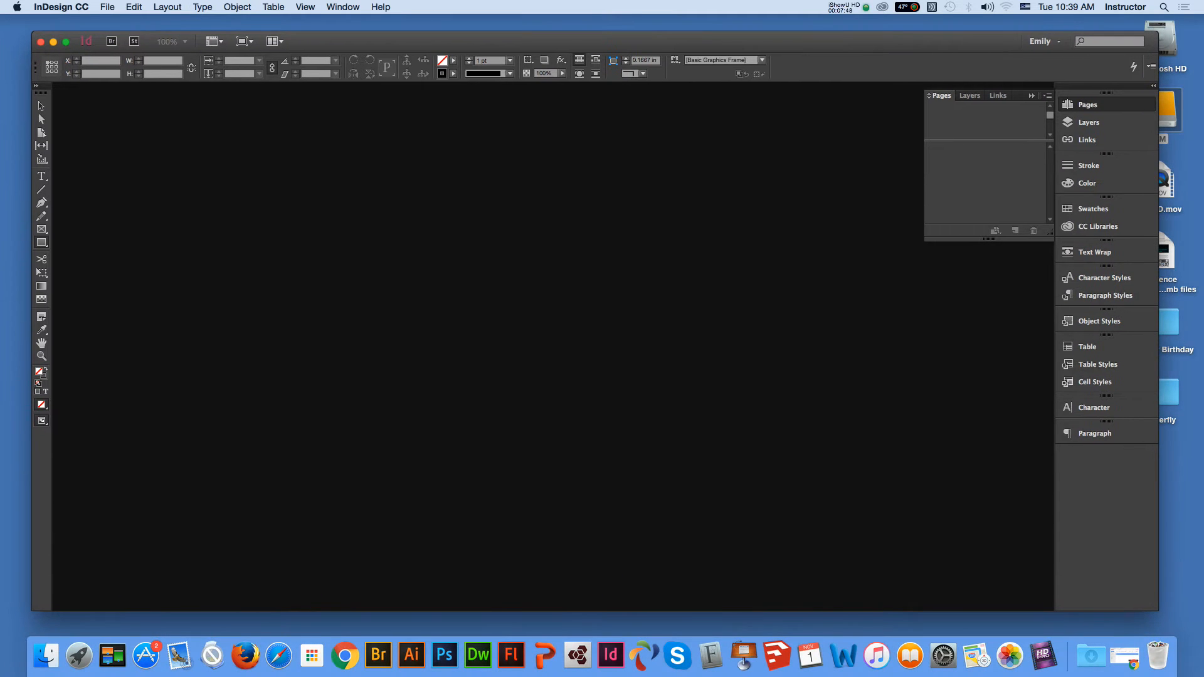
Step: Start a new InDesign document with Print intent and Facing Pages turned off
click(107, 7)
mouse_move(117, 22)
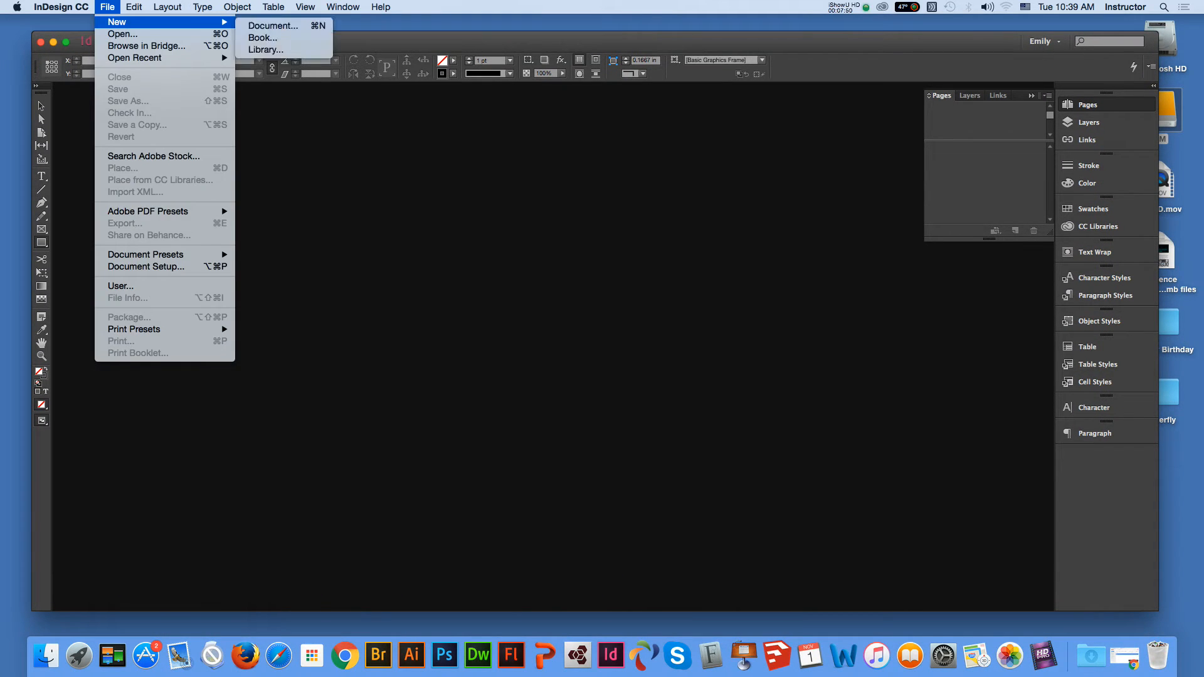
click(269, 26)
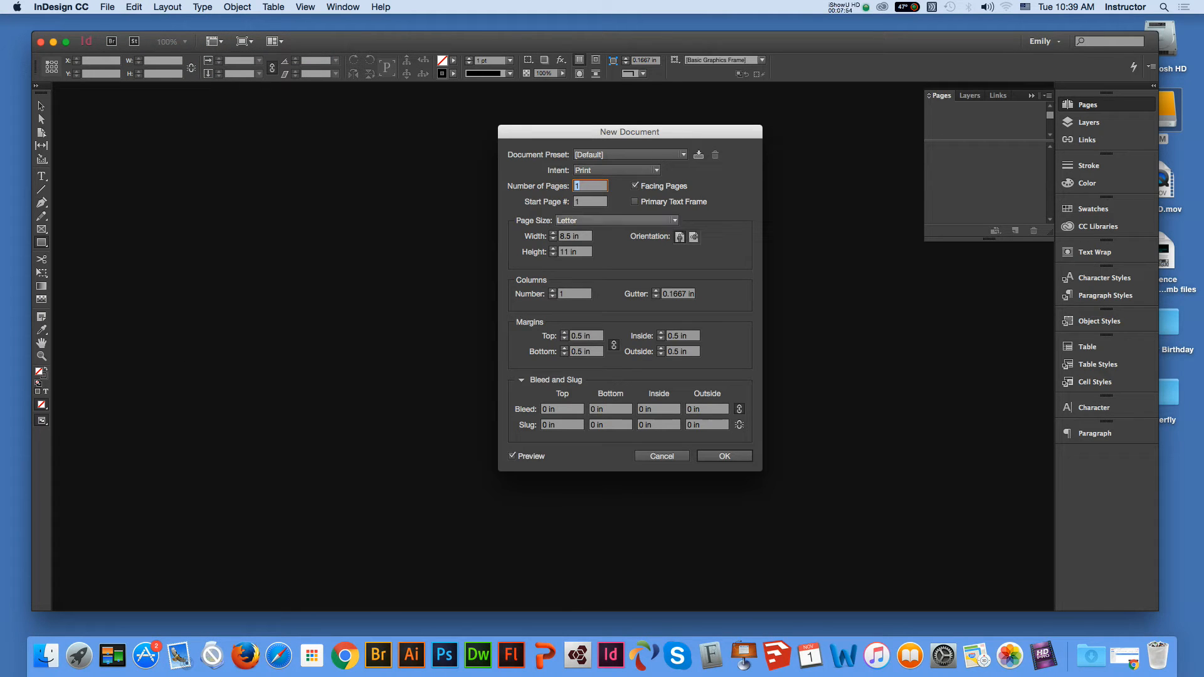
click(628, 170)
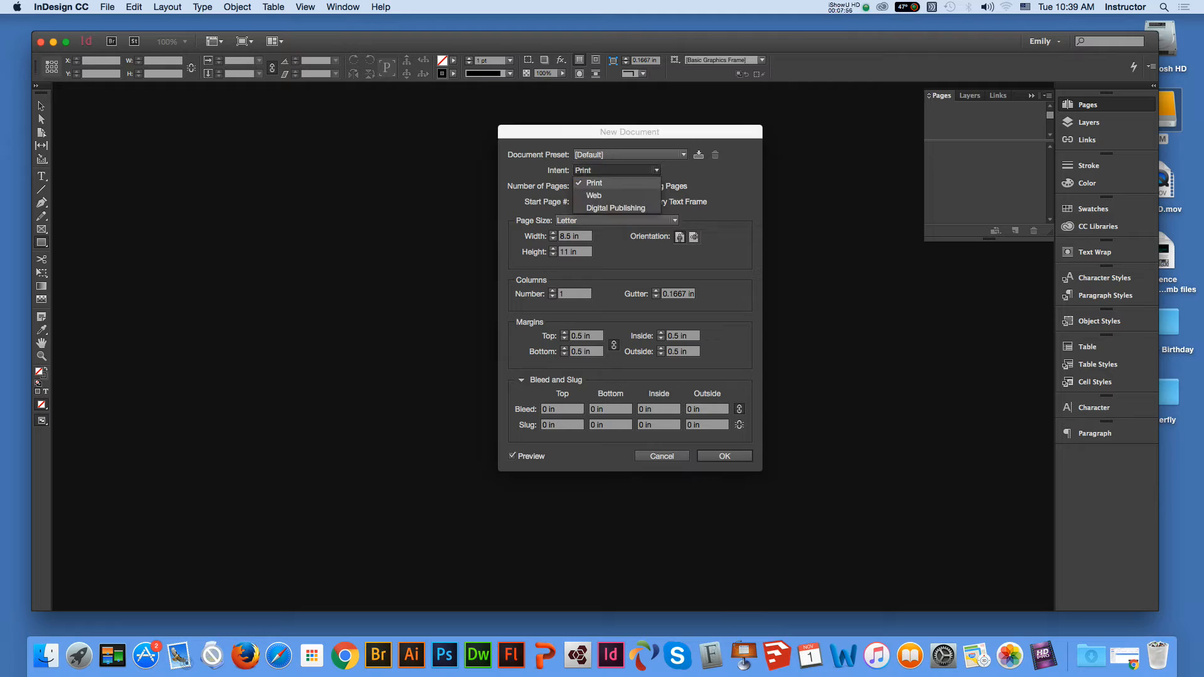
click(615, 183)
key(Tab)
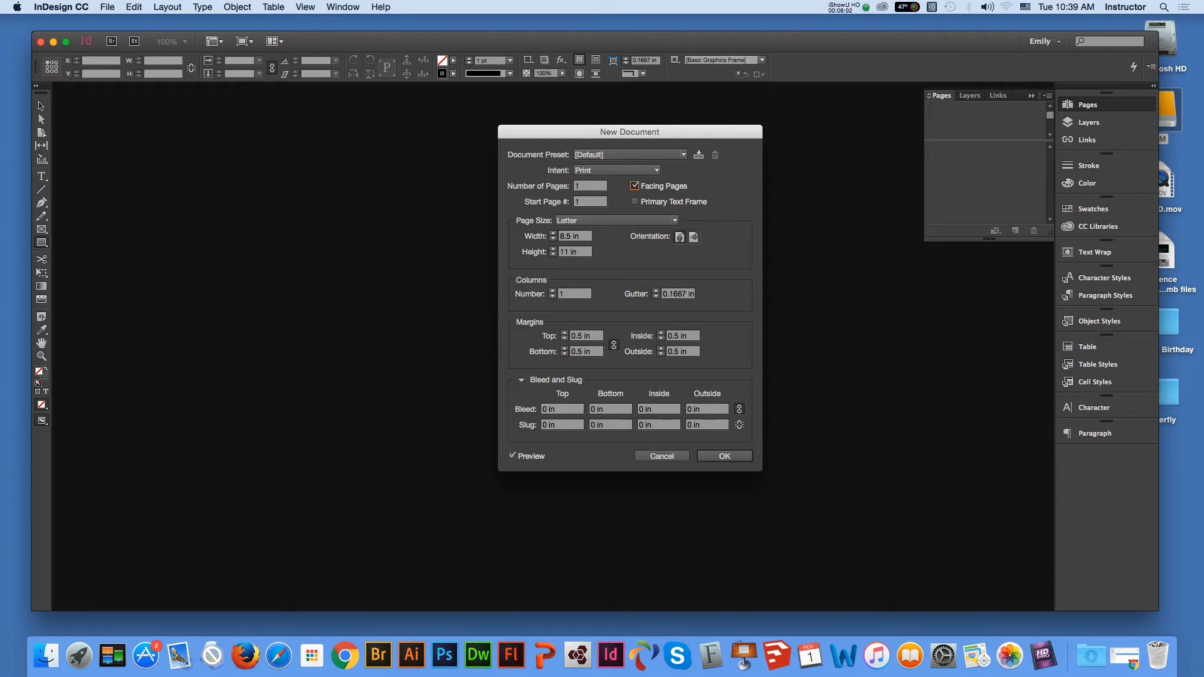
key(space)
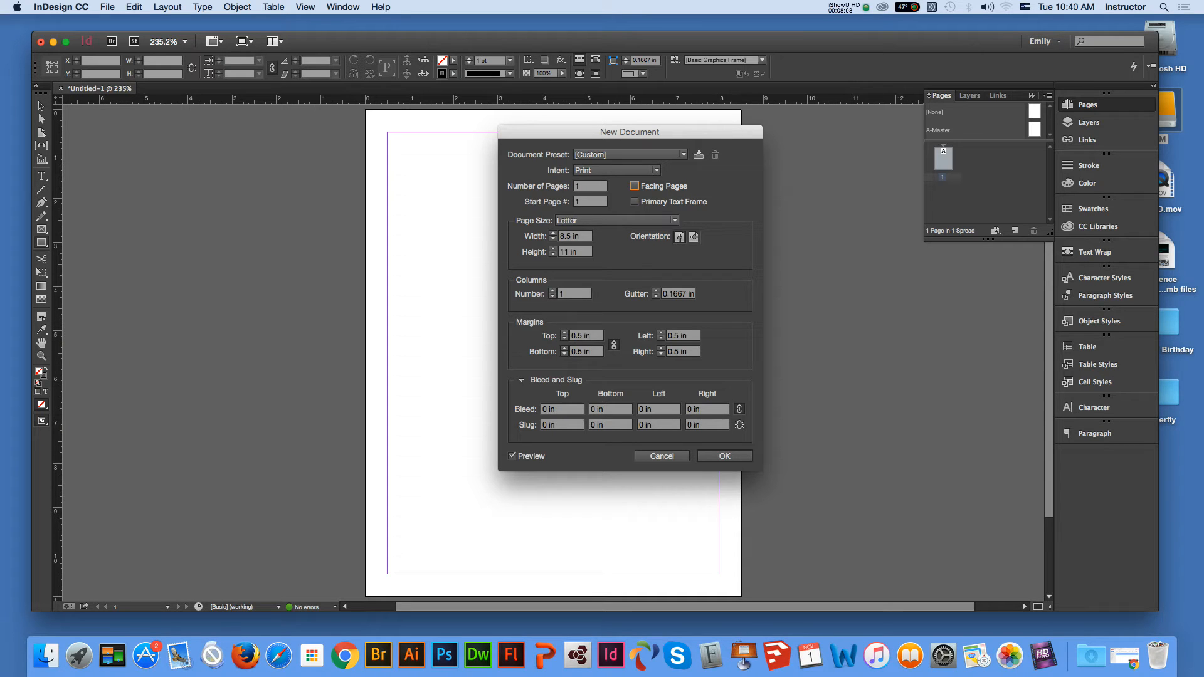
Step: Set the new document's page size to 4 in wide by 2.5 in high
key(Tab)
text(4)
key(Tab)
text(2.5)
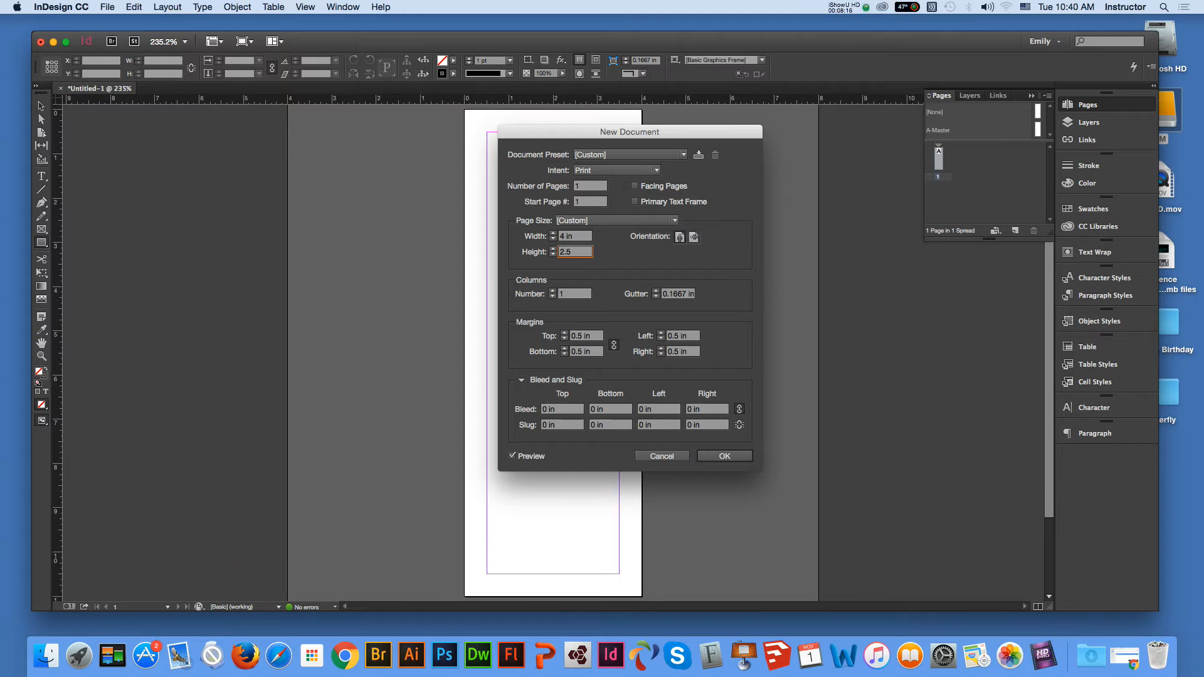
key(shift+Tab)
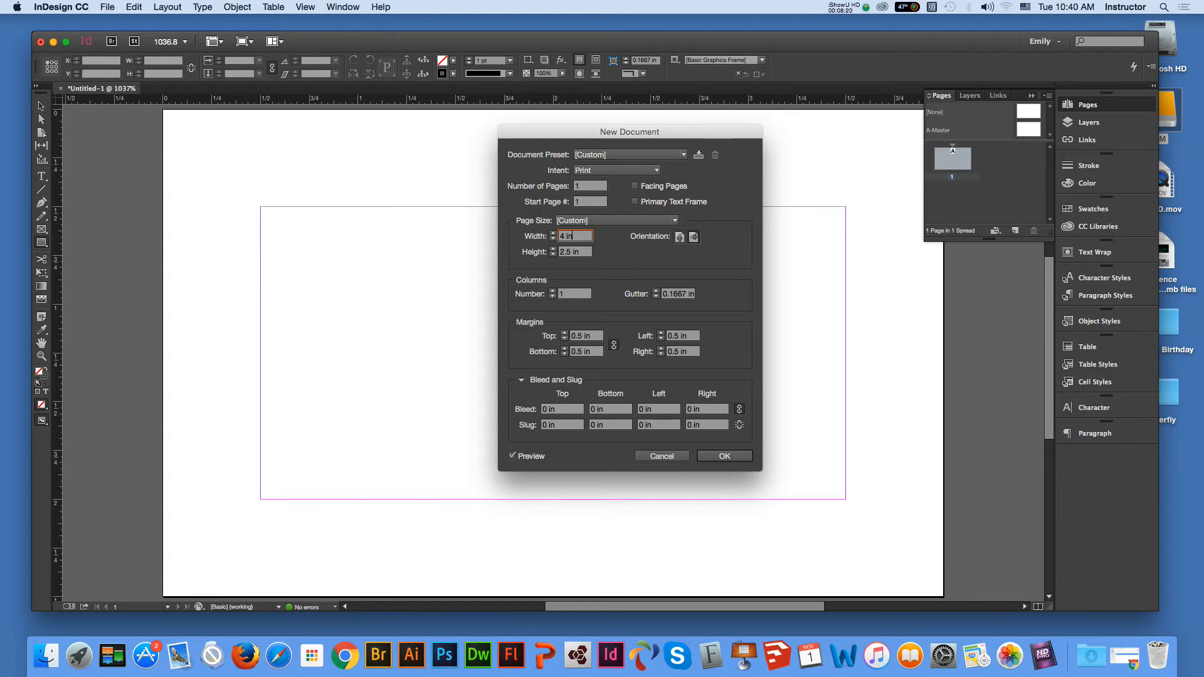
Step: Set all four margins to 0.25 in and all bleeds to 0.125 in, and create the document
click(578, 336)
text(2)
key(Tab)
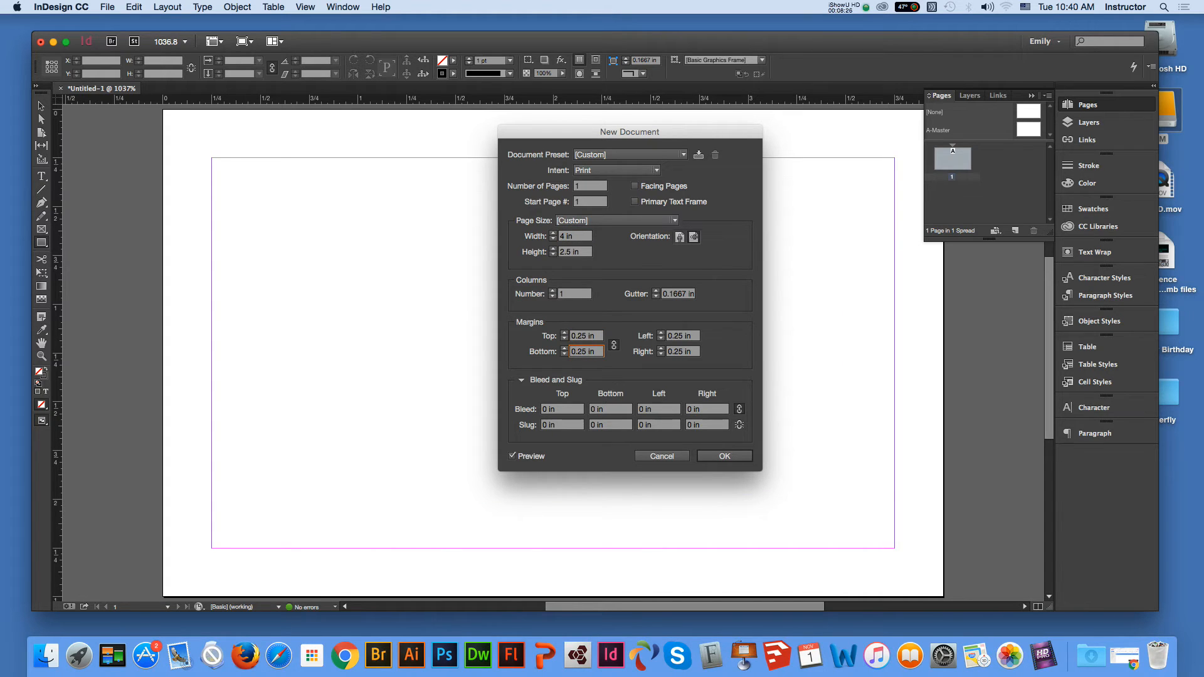
click(557, 409)
text(.125)
key(Tab)
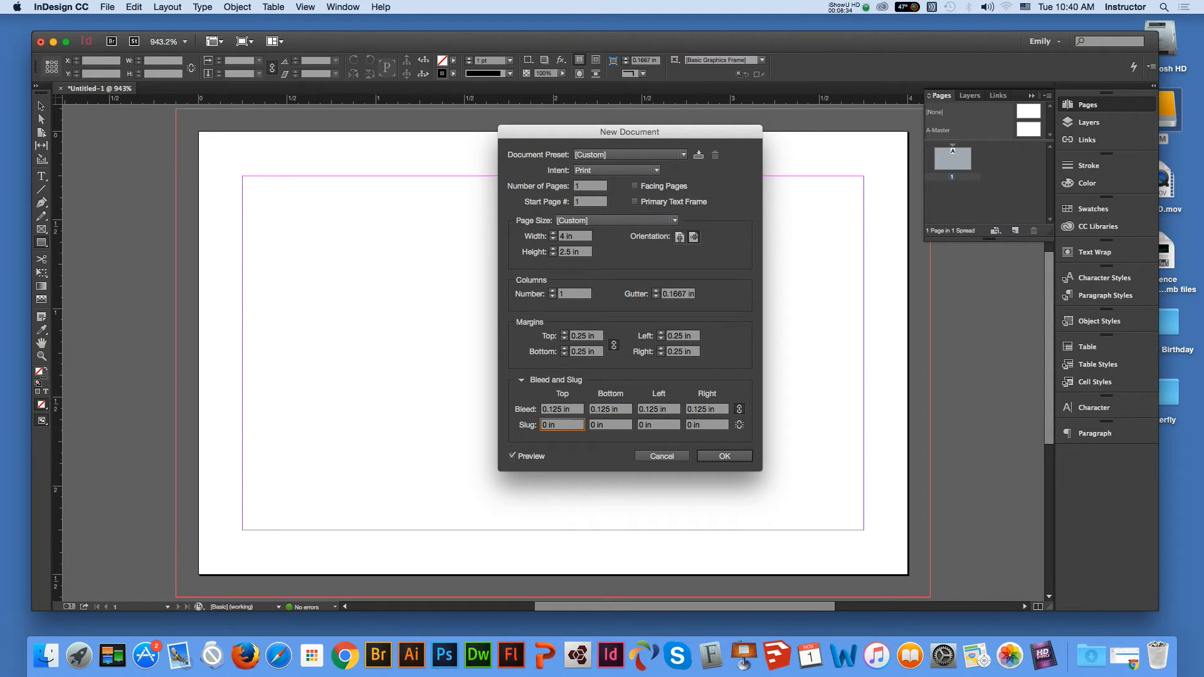
key(Return)
Step: On the A-Master page, draw a rectangular graphics frame, 4.25 by 2.75 in, covering the whole page out to the bleed guides
click(40, 107)
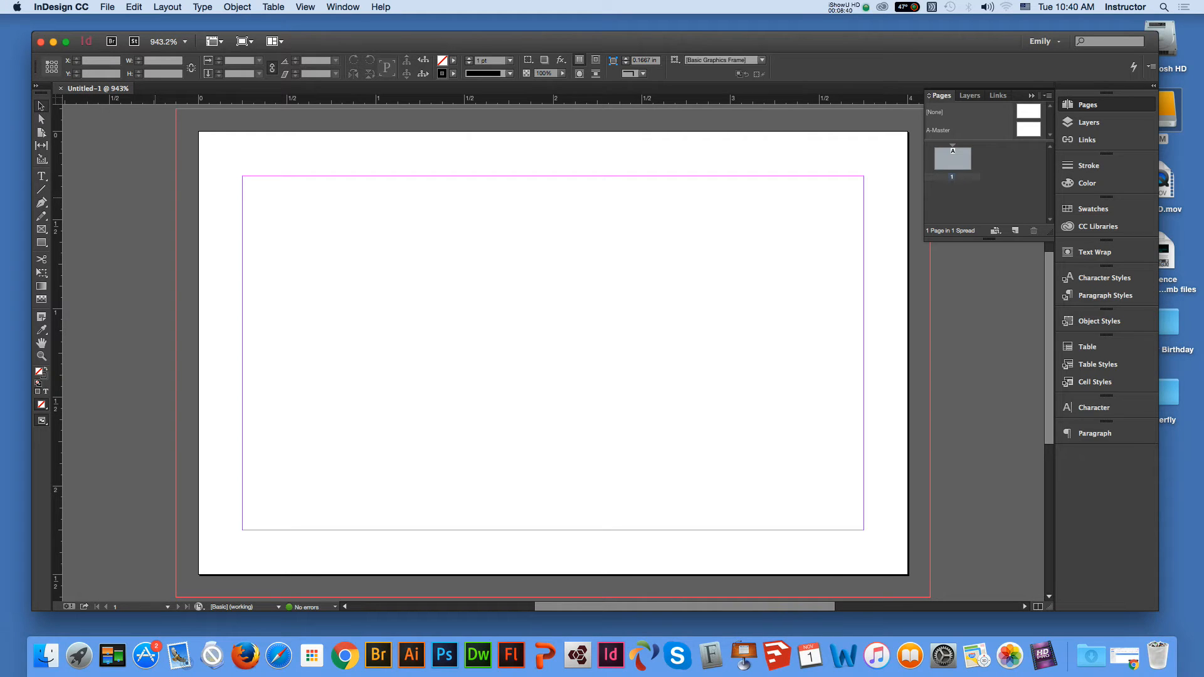
key(super+minus)
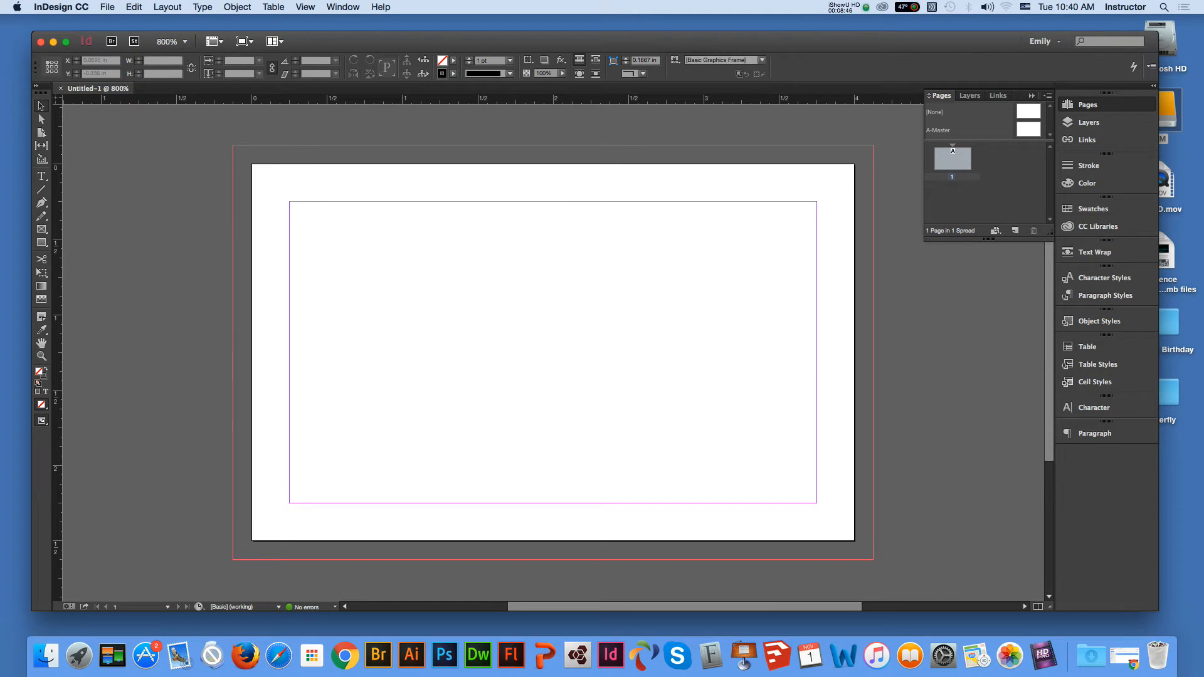
click(185, 42)
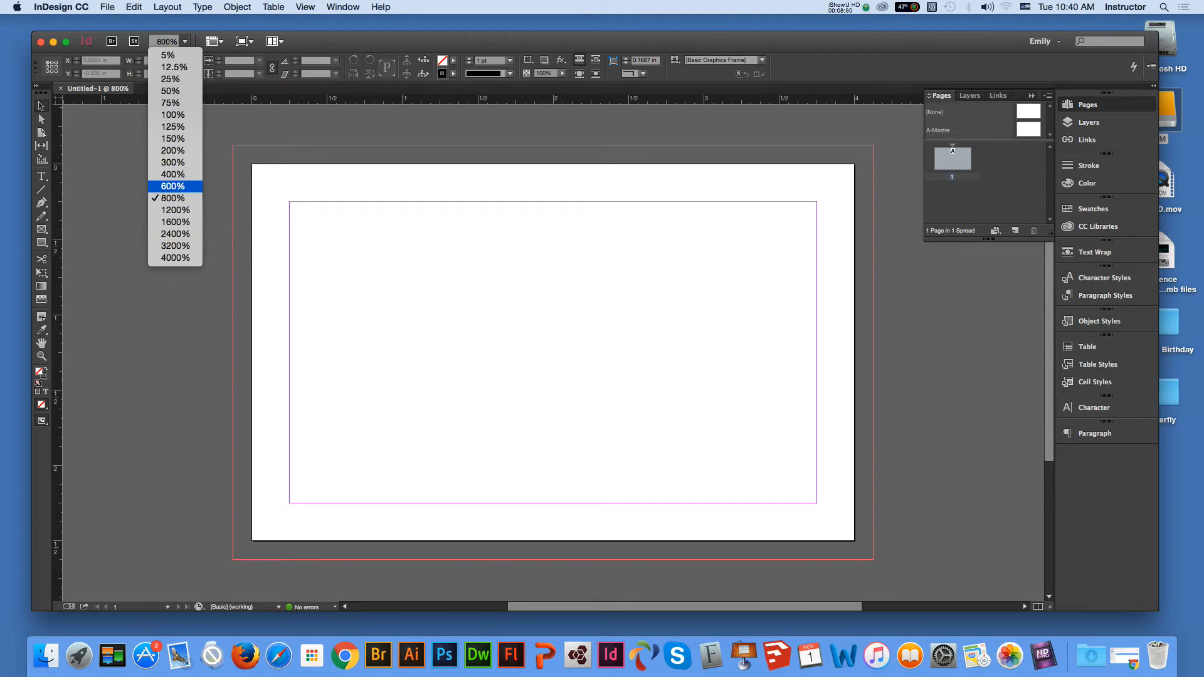
click(211, 183)
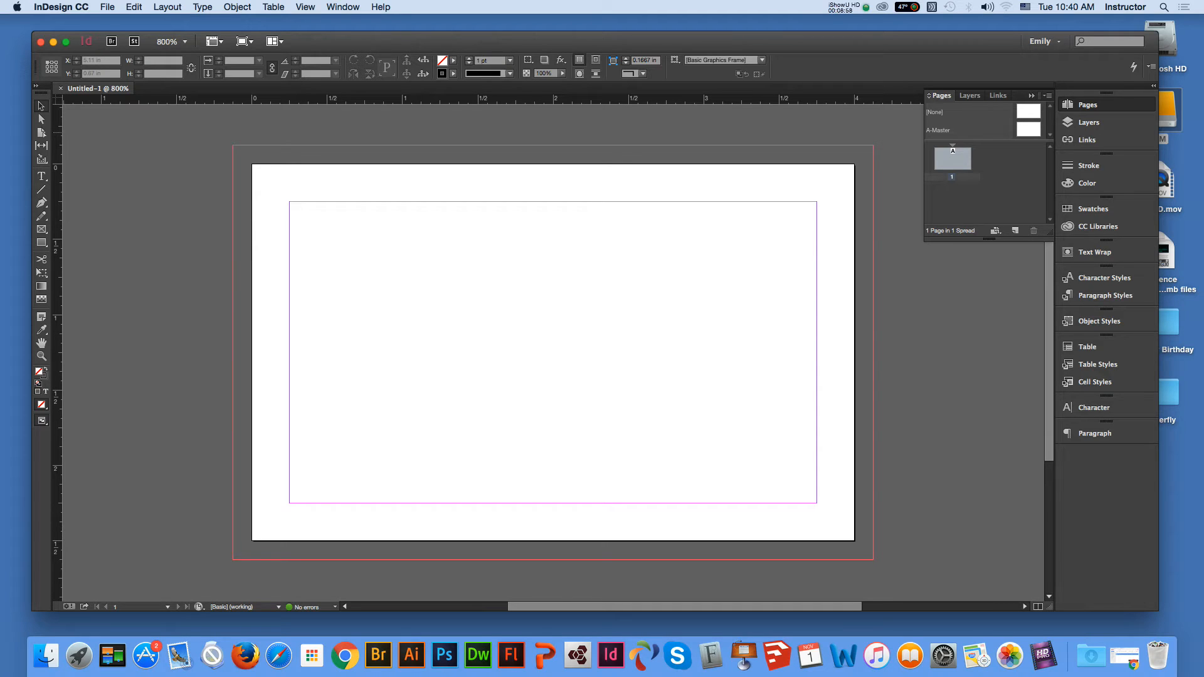
click(1028, 130)
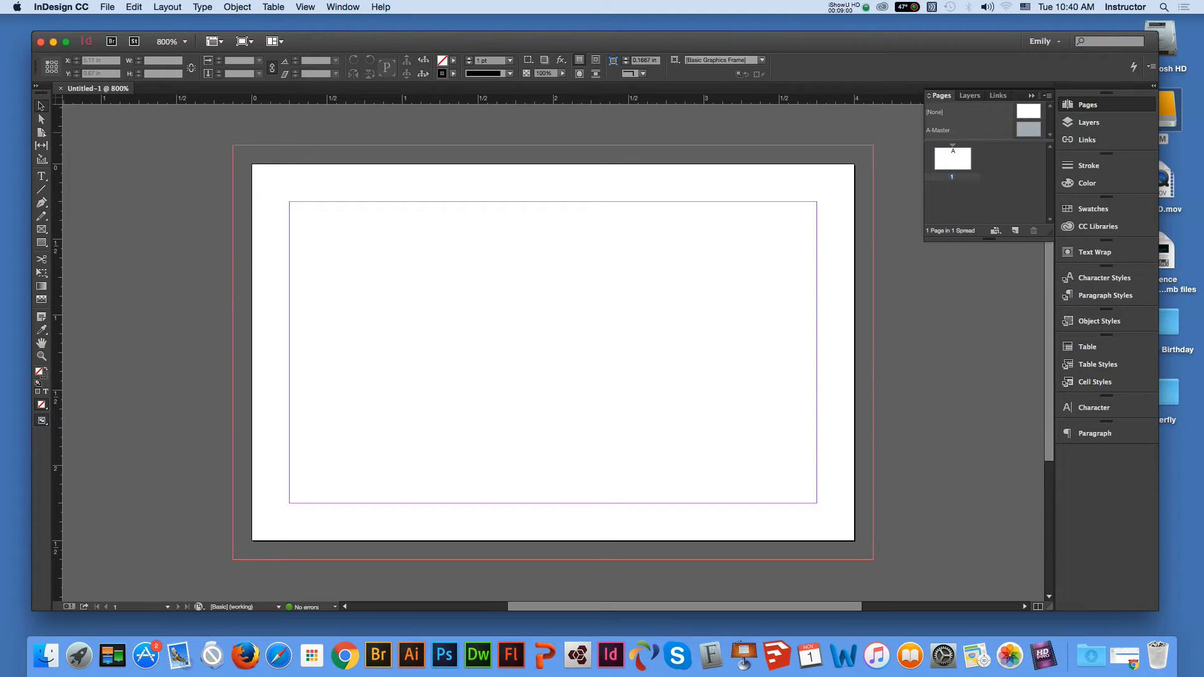
double_click(1029, 130)
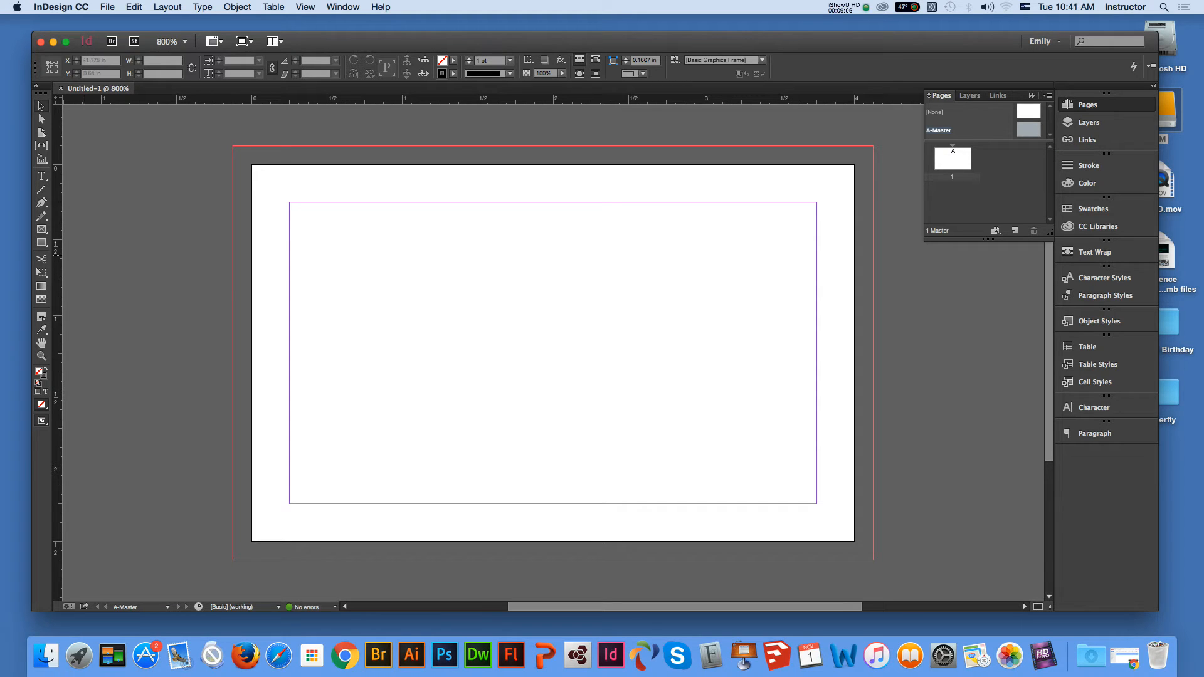
click(41, 230)
drag(234, 148, 874, 560)
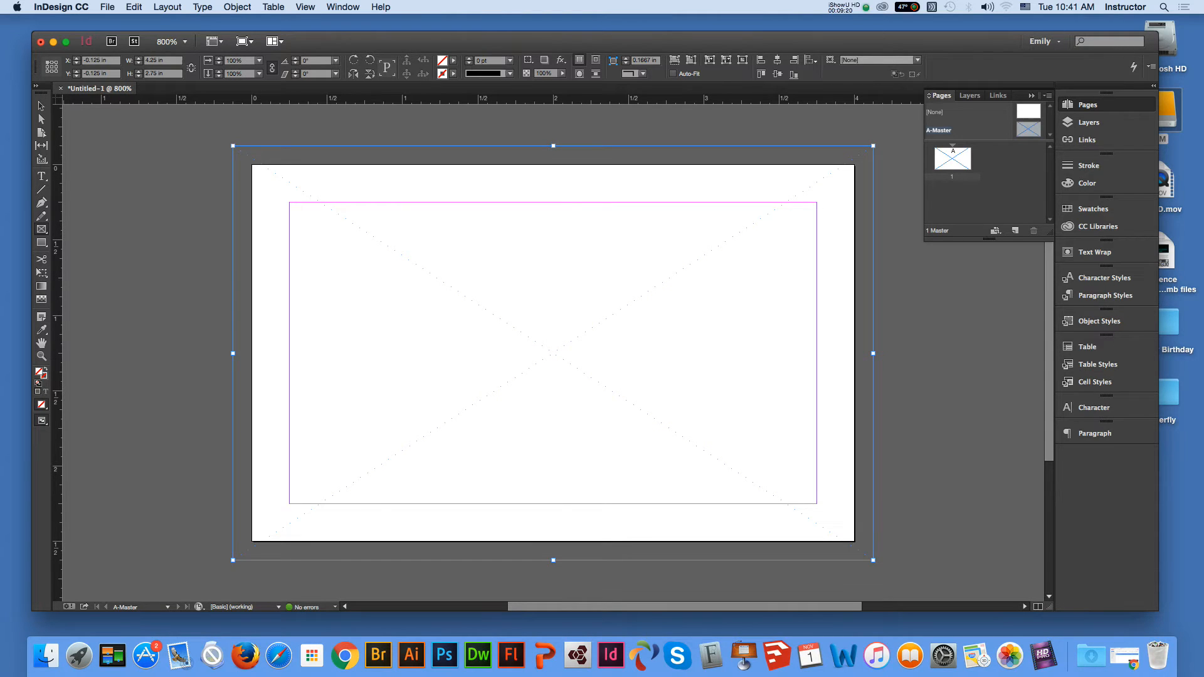
Step: Place modify_background 001.tif from the boutique shop newsletter folder into the master page frame
click(108, 7)
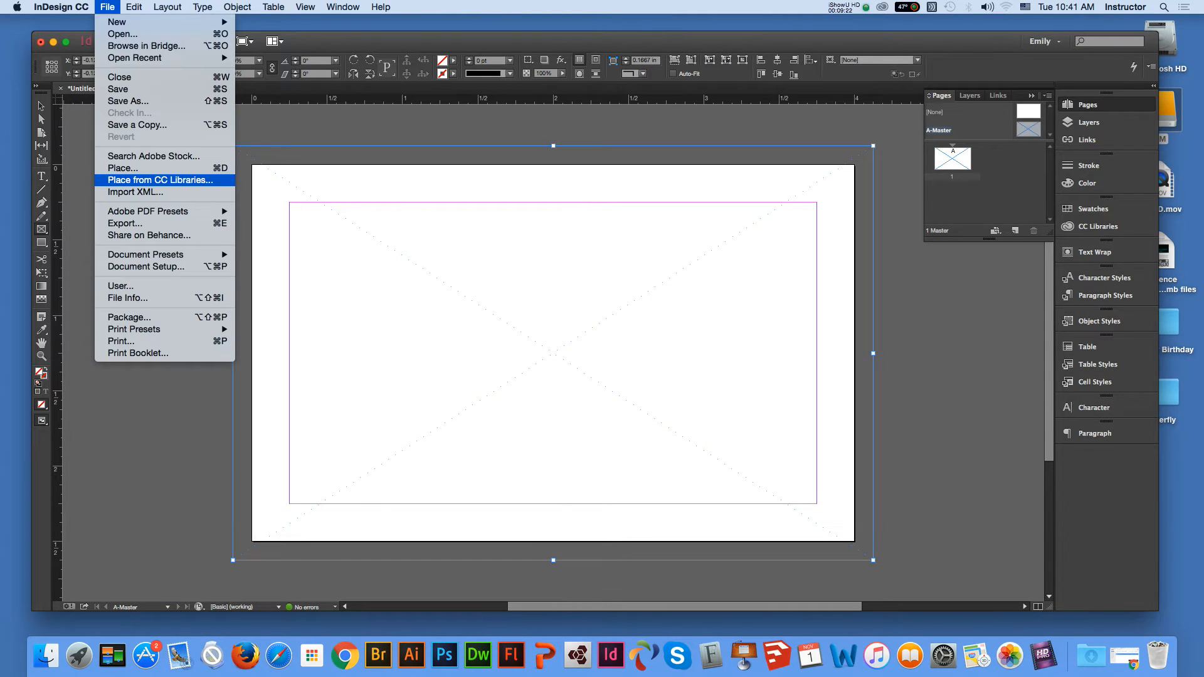
click(123, 168)
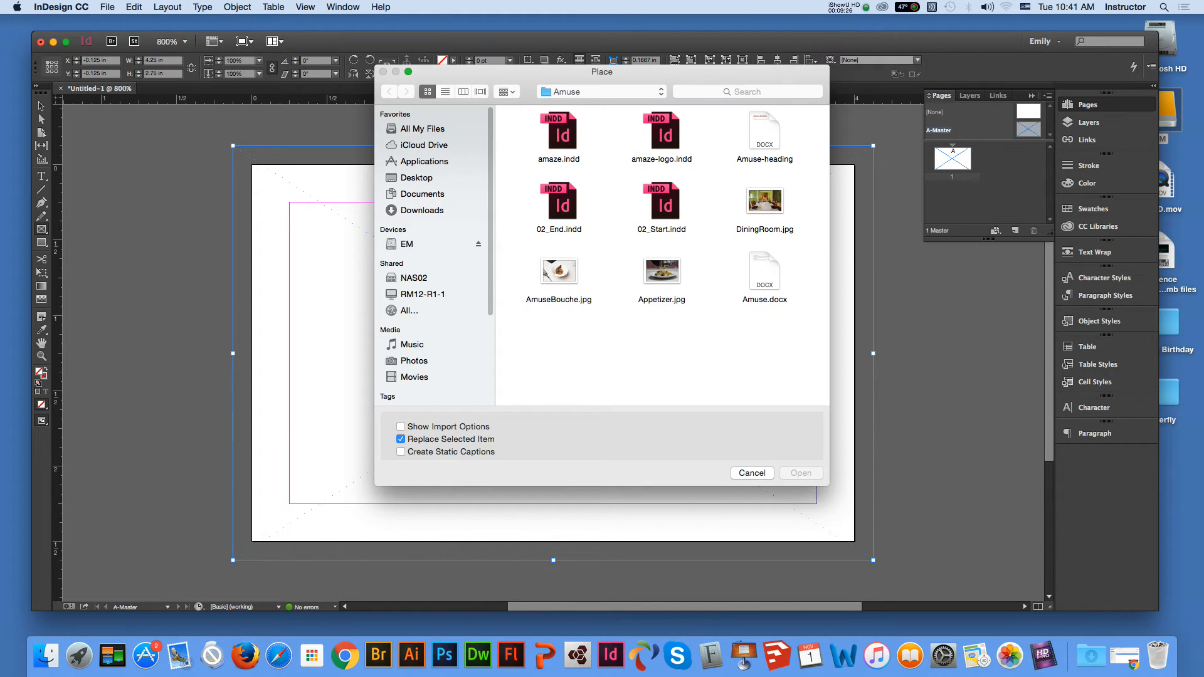
click(589, 91)
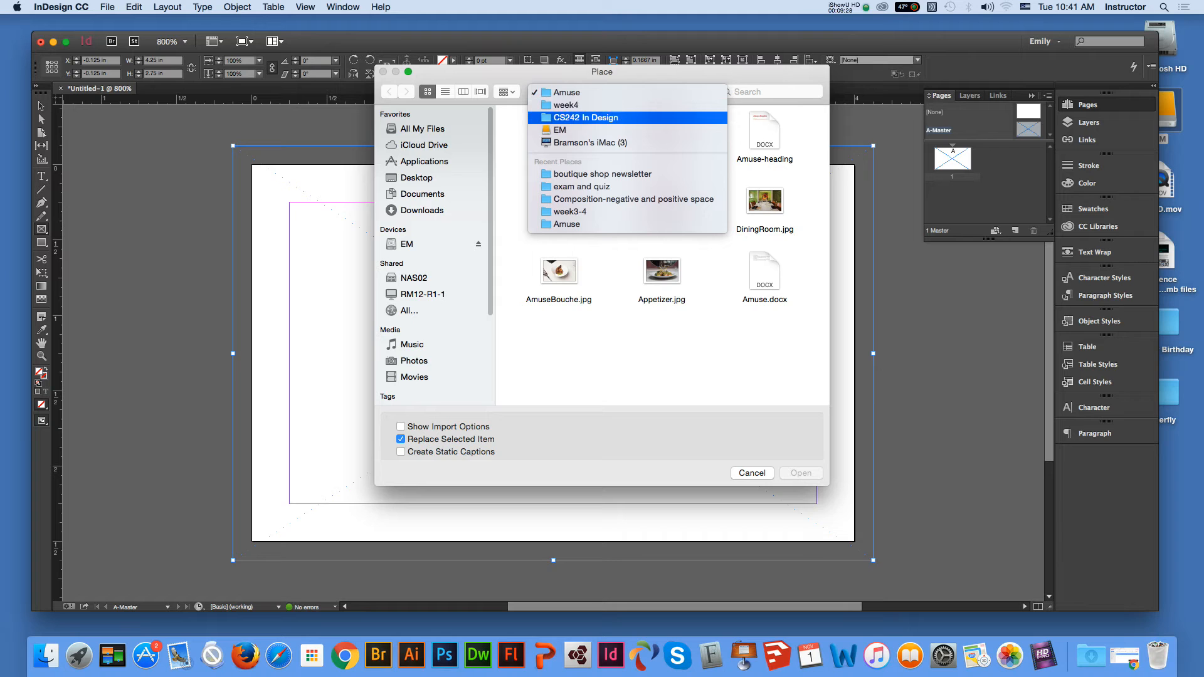
click(566, 104)
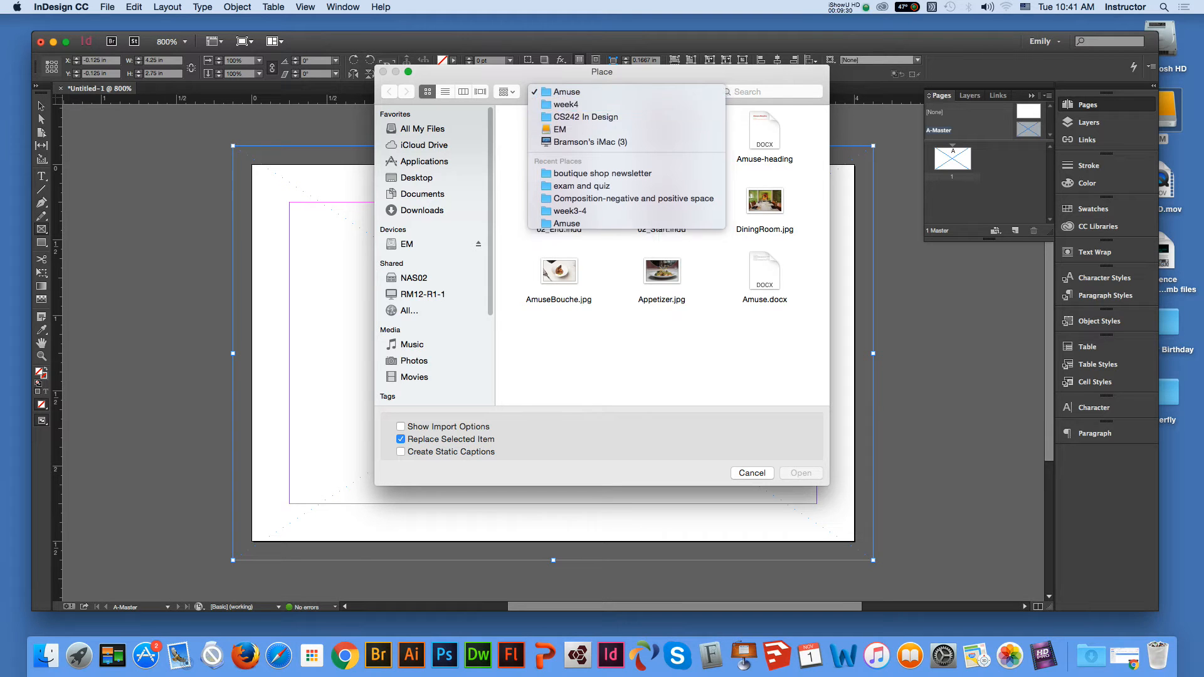
click(566, 91)
click(586, 105)
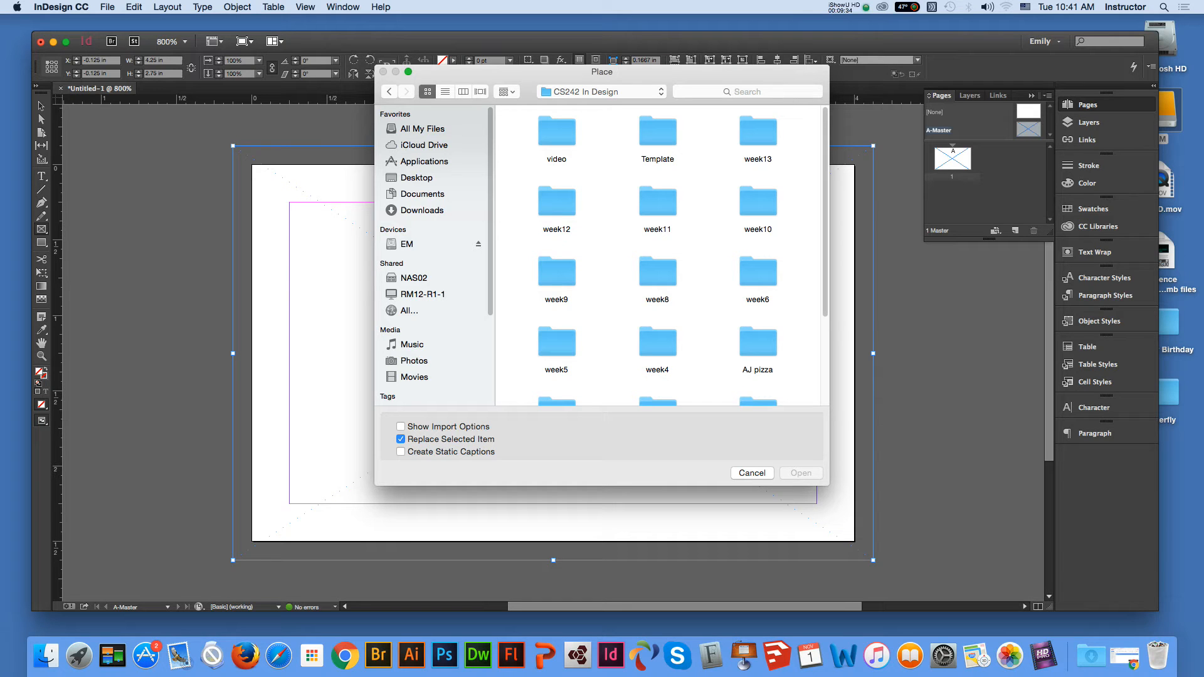
scroll(758, 263, down, 1)
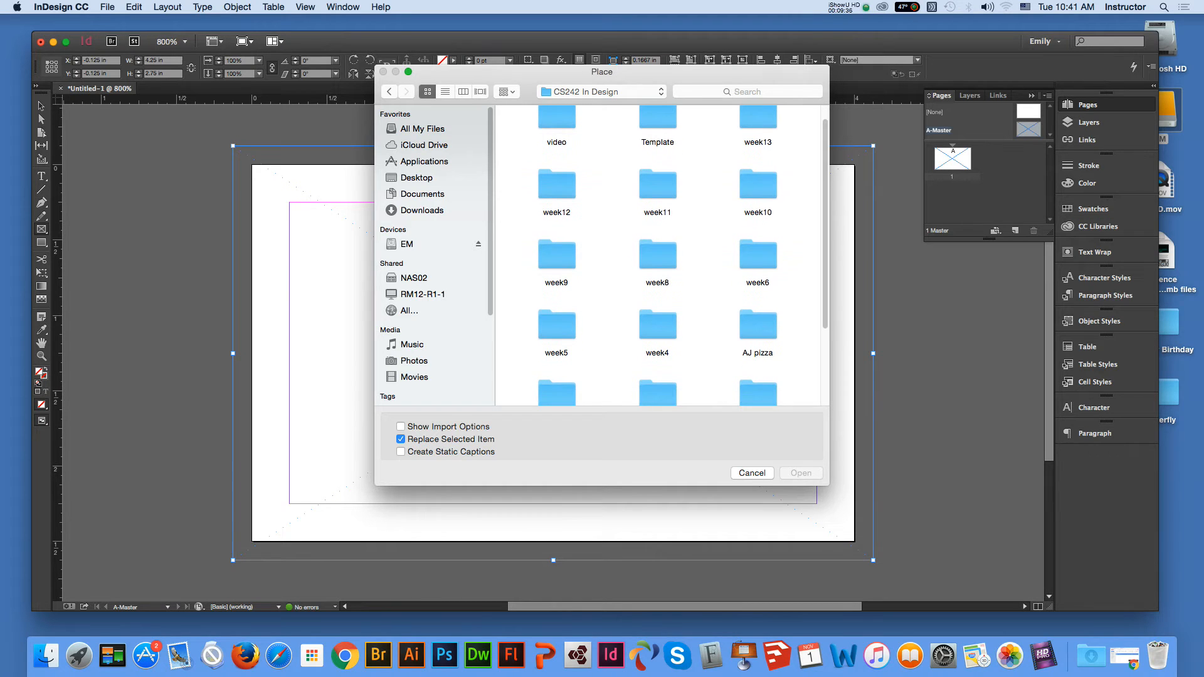
double_click(757, 260)
double_click(623, 133)
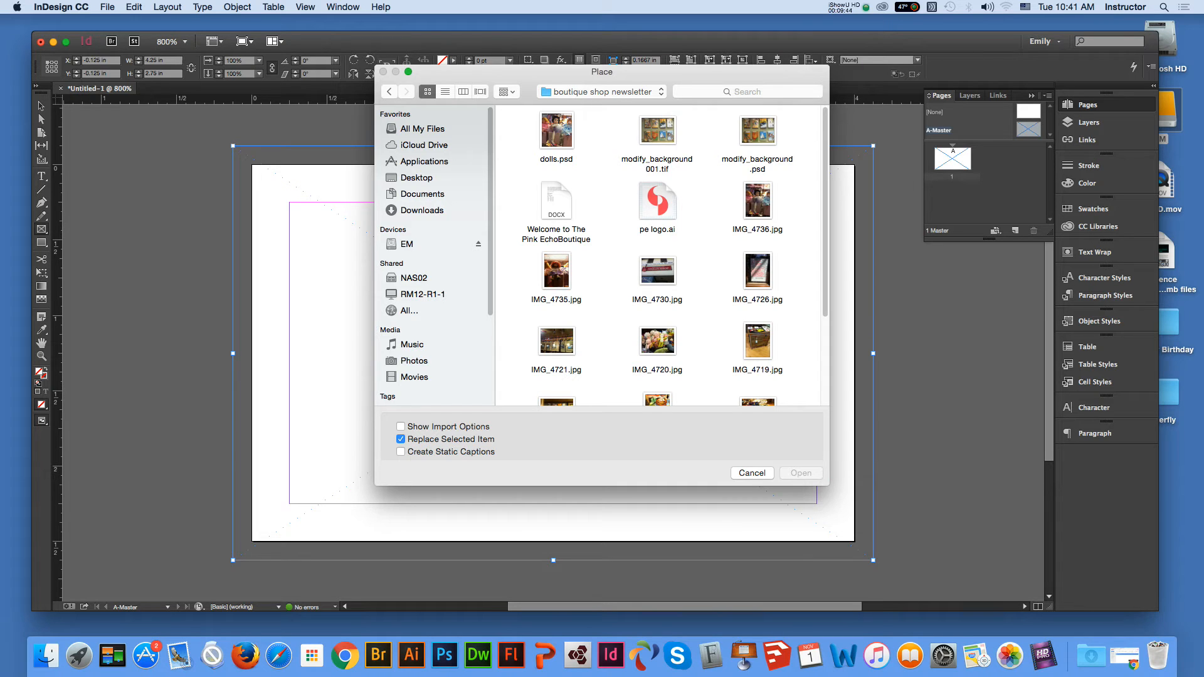
click(658, 132)
key(Return)
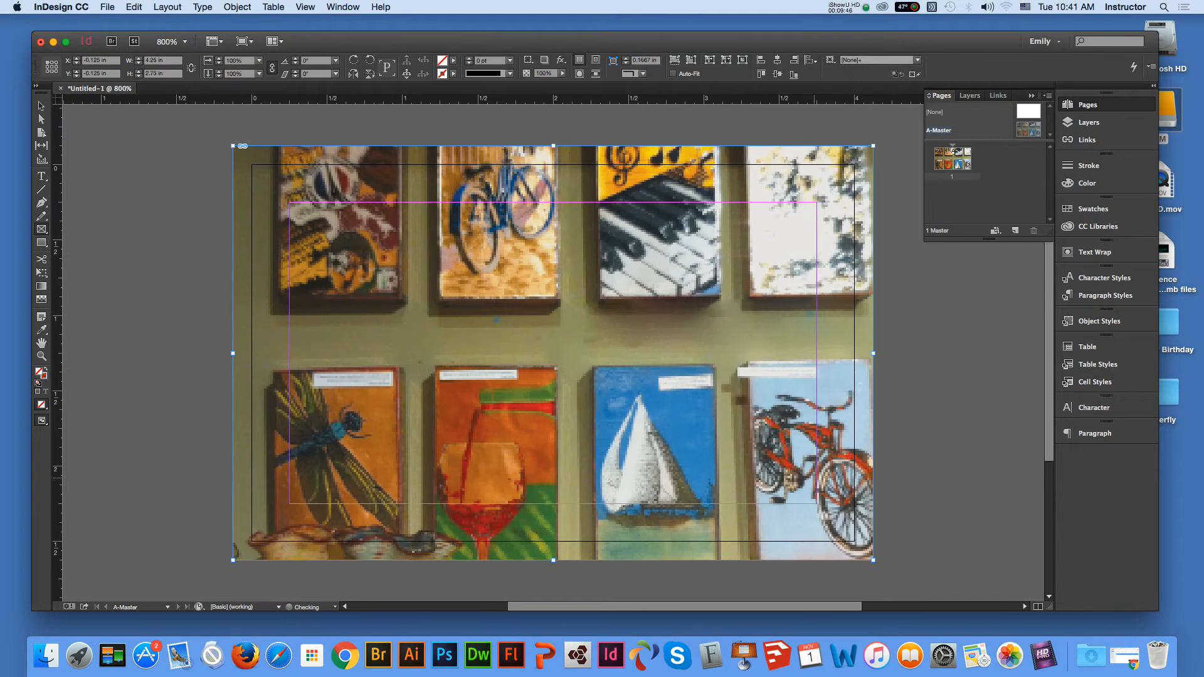
Step: Turn on Auto-Fit for the background frame, try fitting the image proportionally inside it, and undo that fit
click(41, 106)
click(674, 74)
click(692, 60)
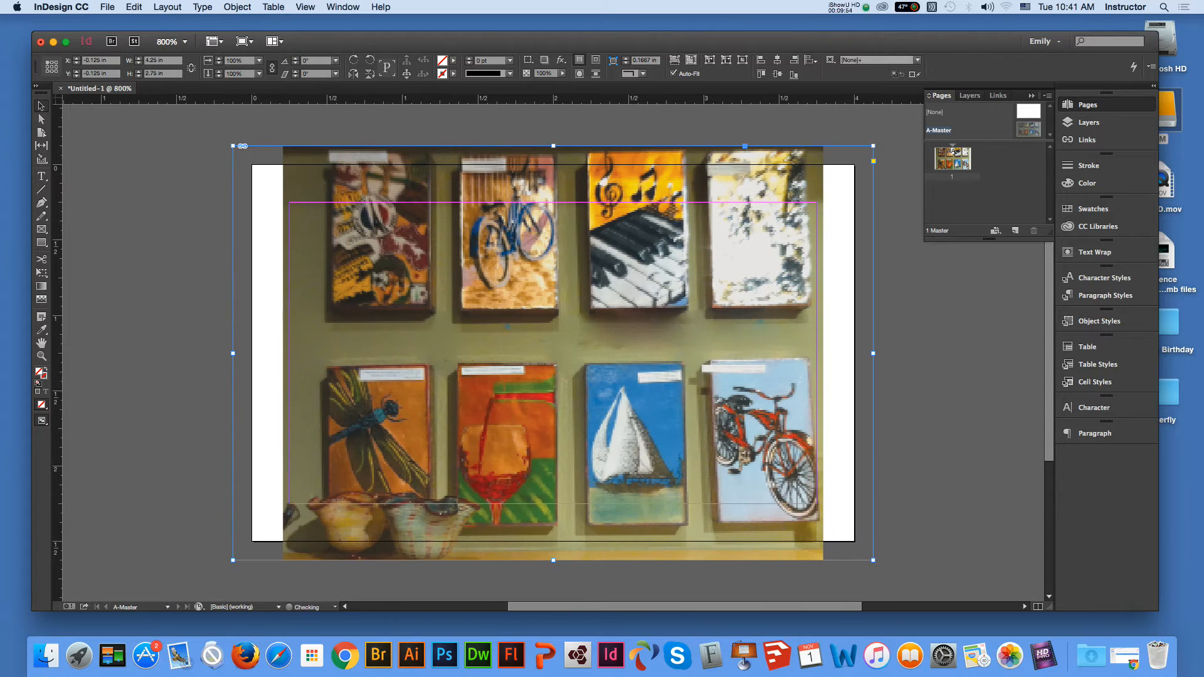
key(super+z)
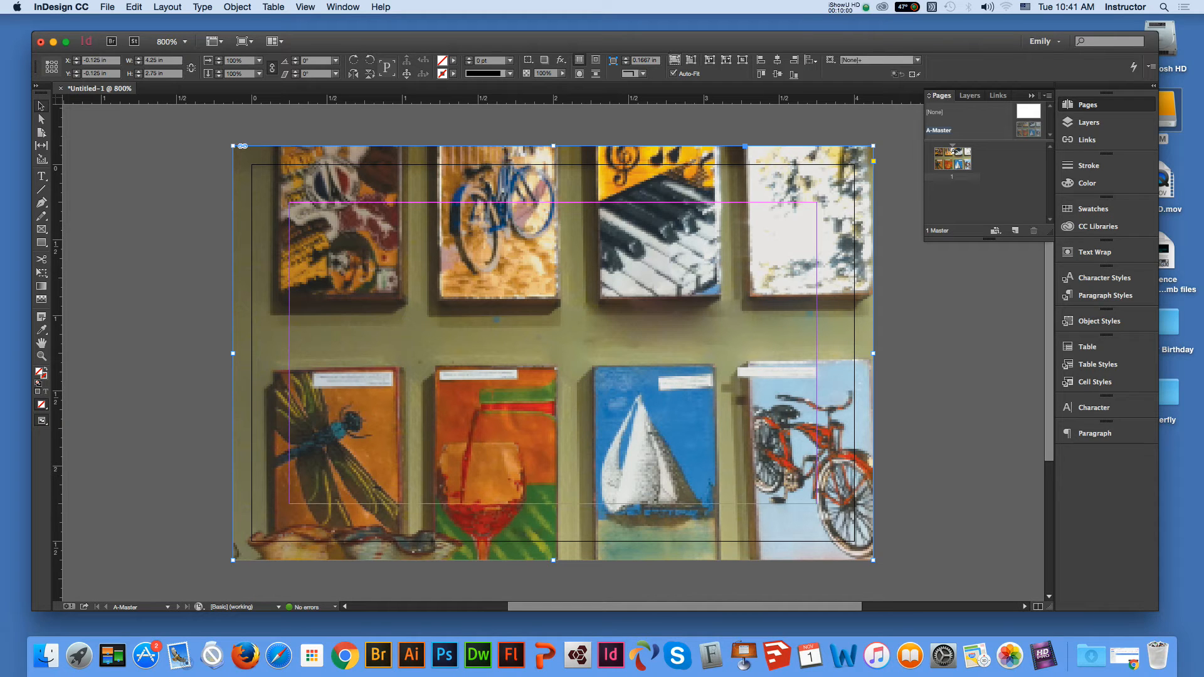
Step: Shift the image up and slightly left within its frame to show the bowls while still filling the bleed area, and deselect it
click(553, 353)
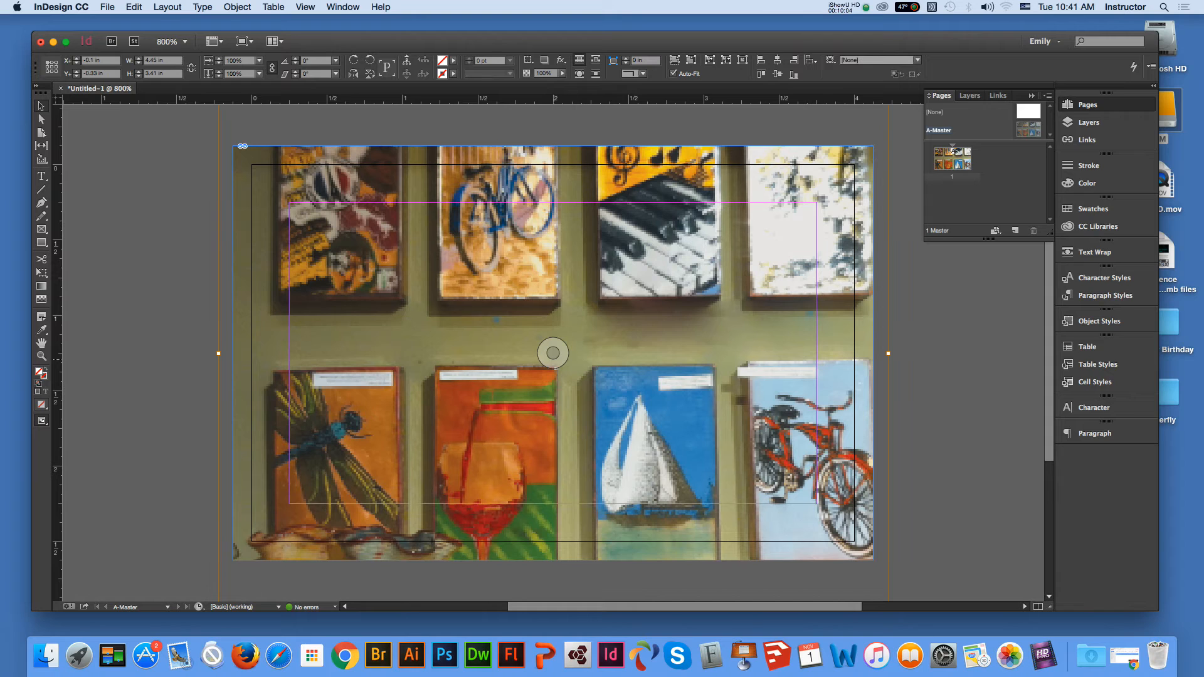
drag(554, 358, 552, 338)
drag(549, 377, 542, 378)
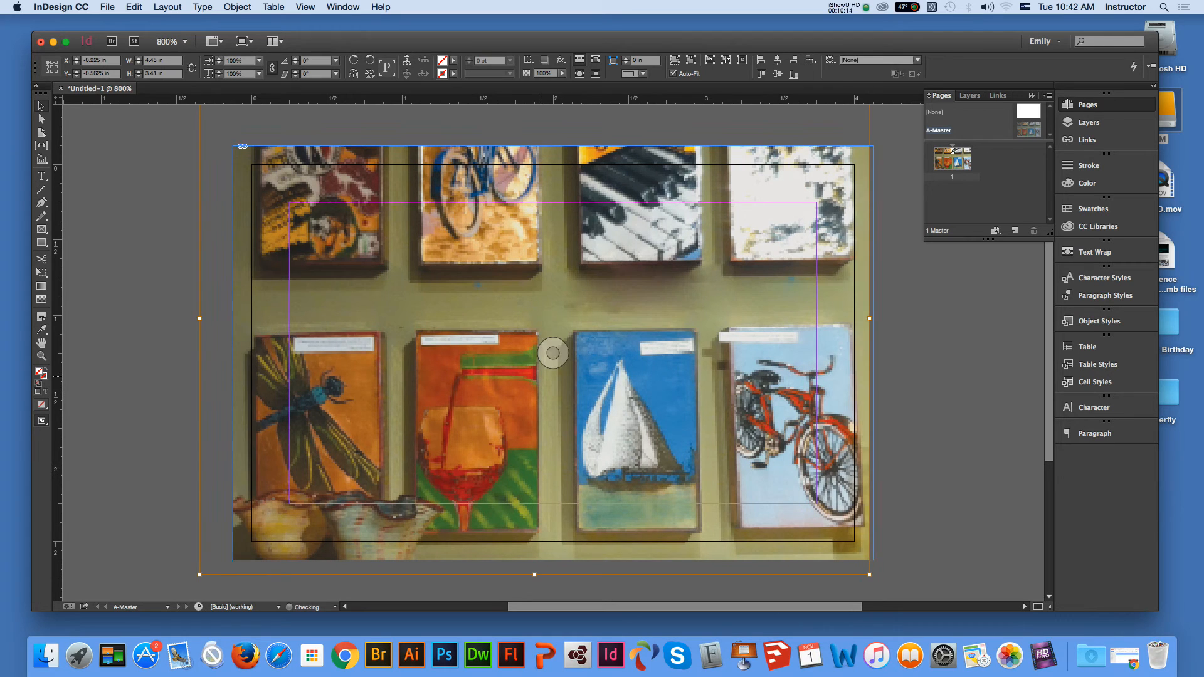
drag(689, 432, 695, 431)
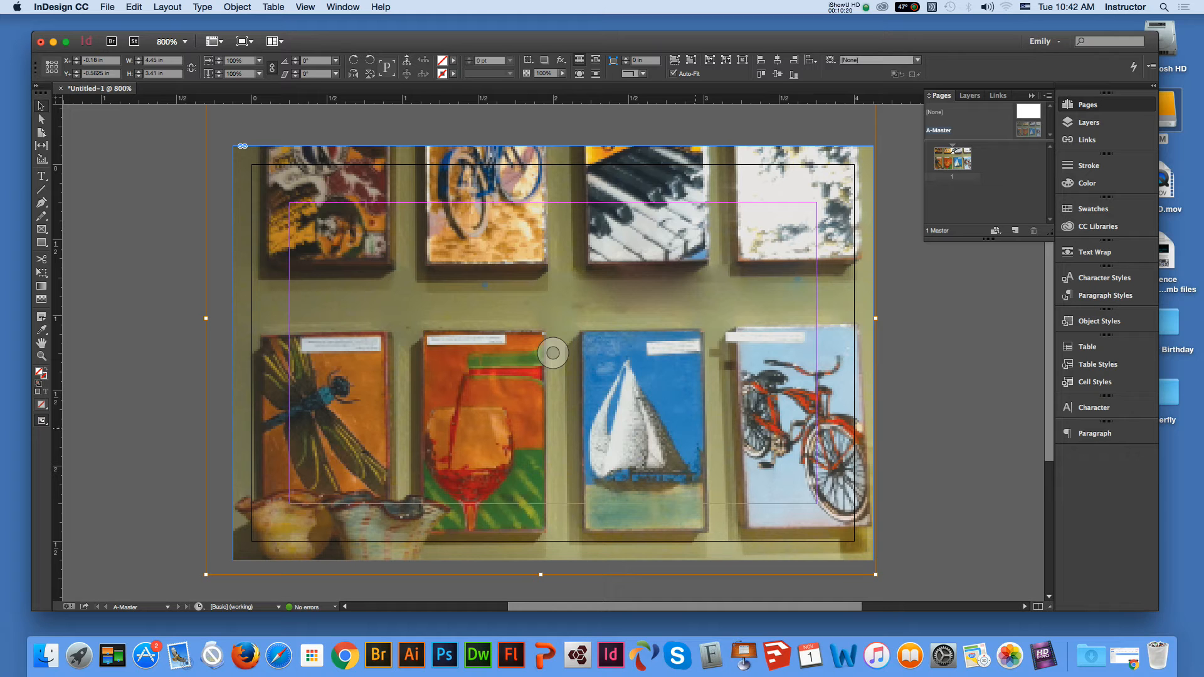
drag(695, 429, 680, 446)
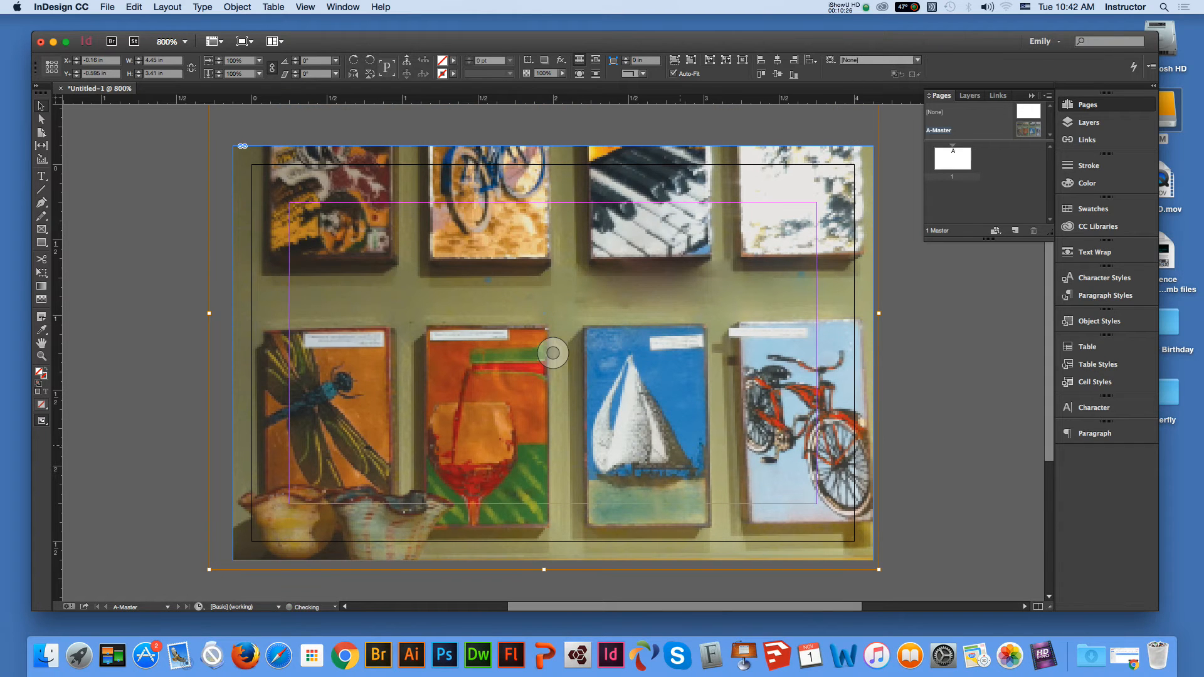
key(super+minus)
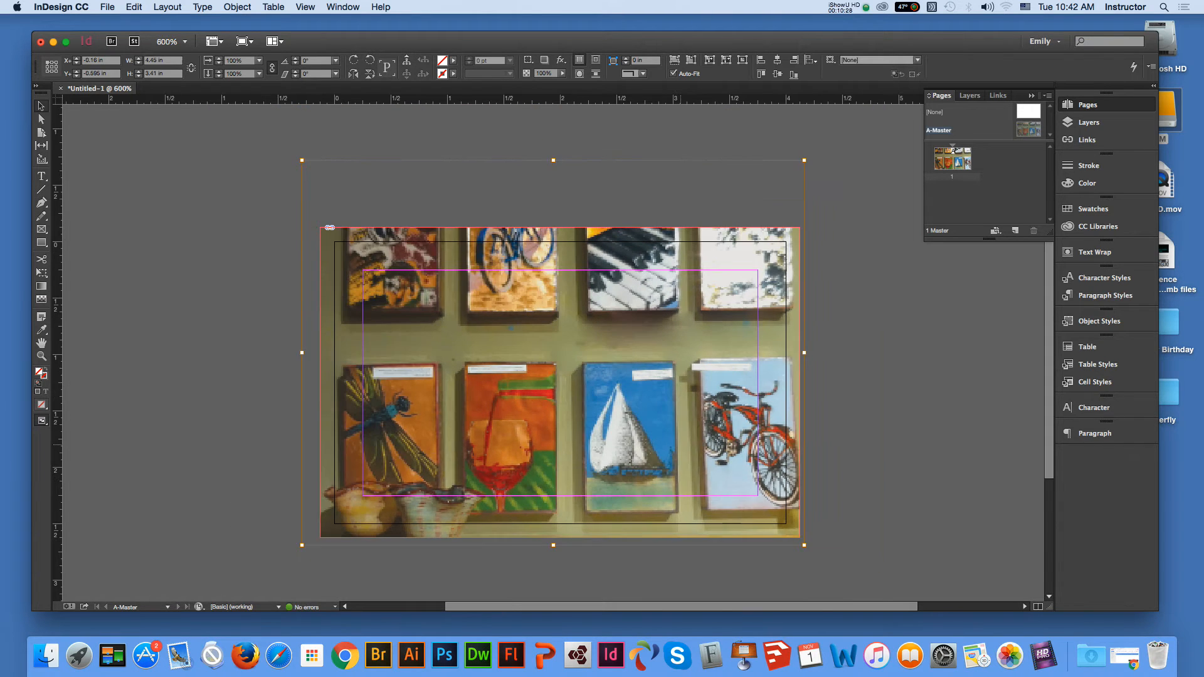
click(150, 213)
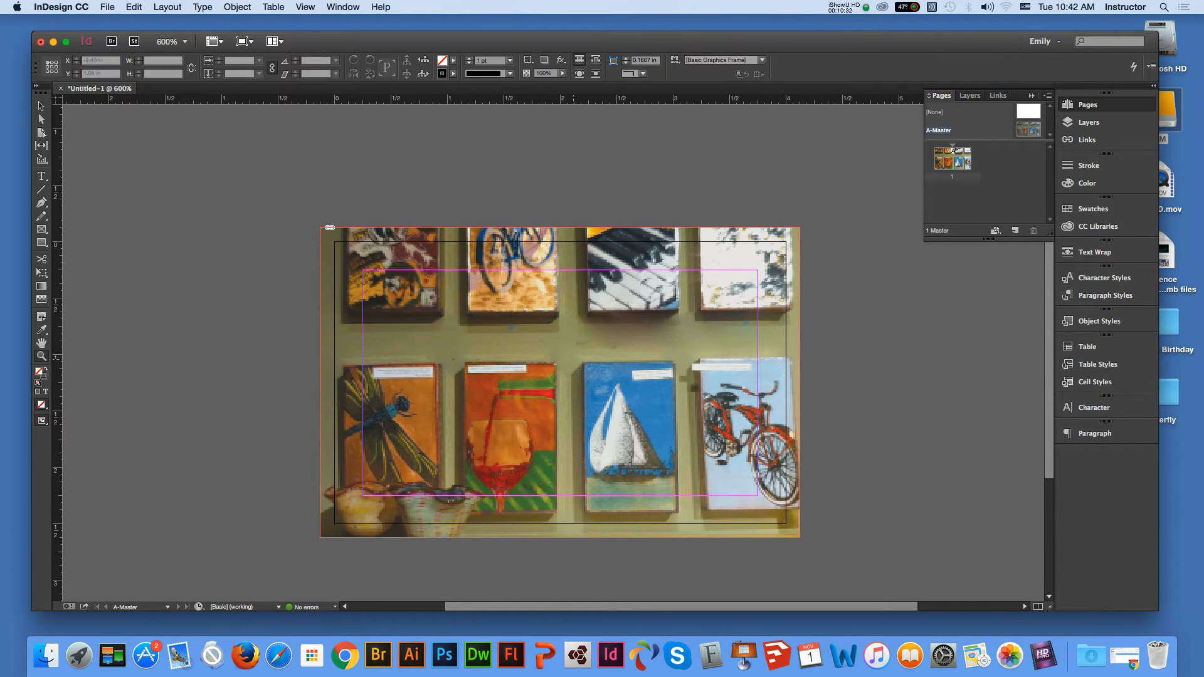
Step: Switch the document's display performance to High Quality Display and centre the master page in view
key(super+equal)
key(v)
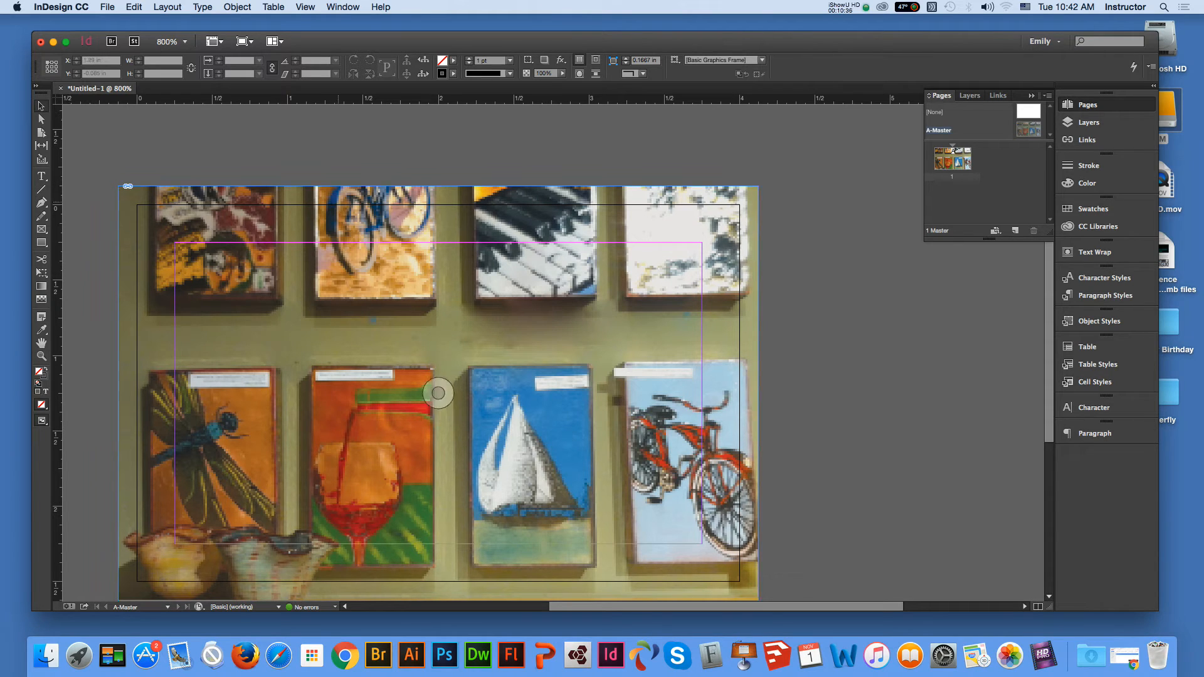
click(305, 7)
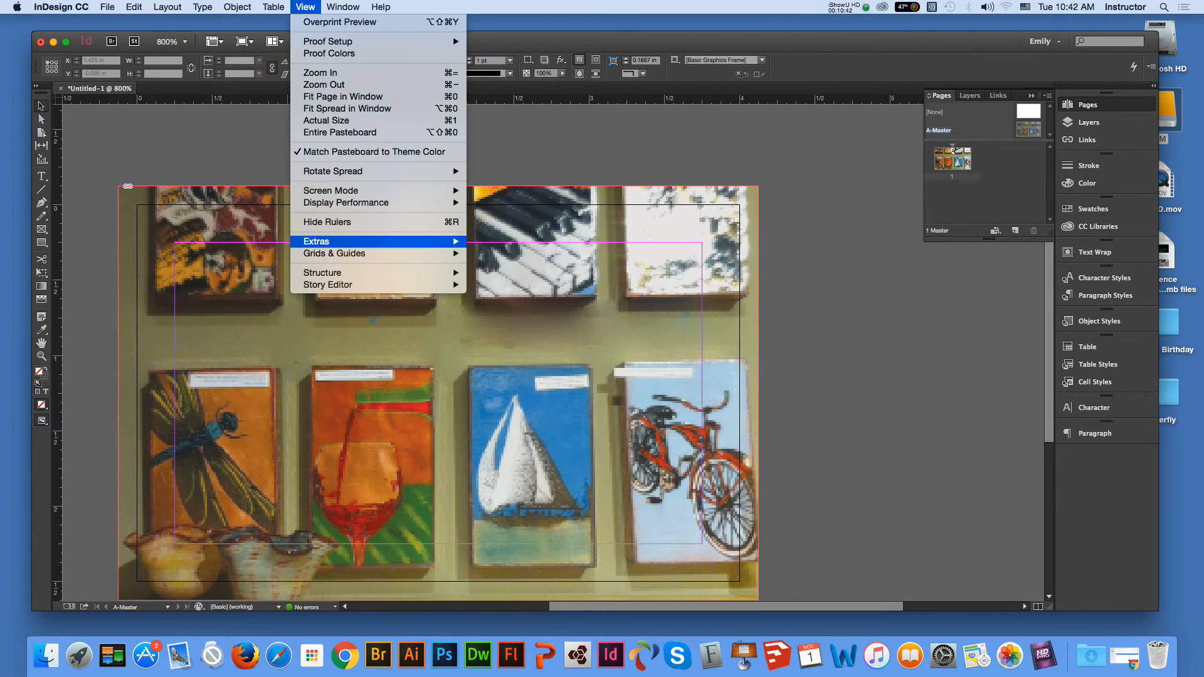
mouse_move(316, 241)
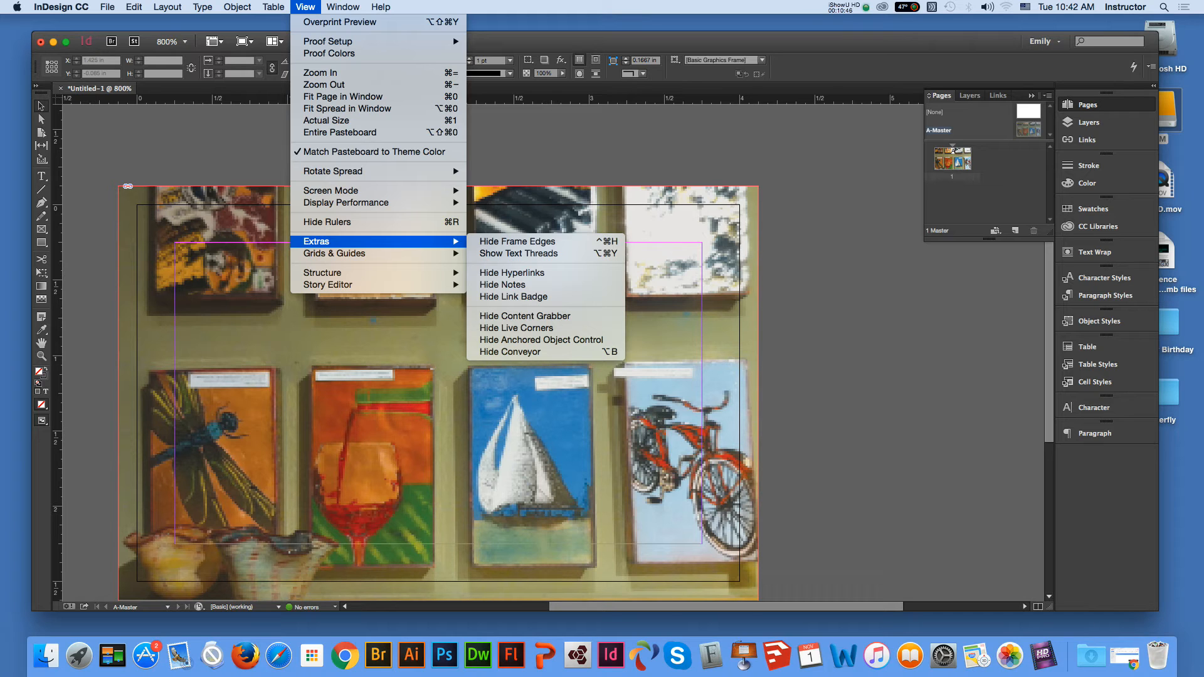
mouse_move(346, 203)
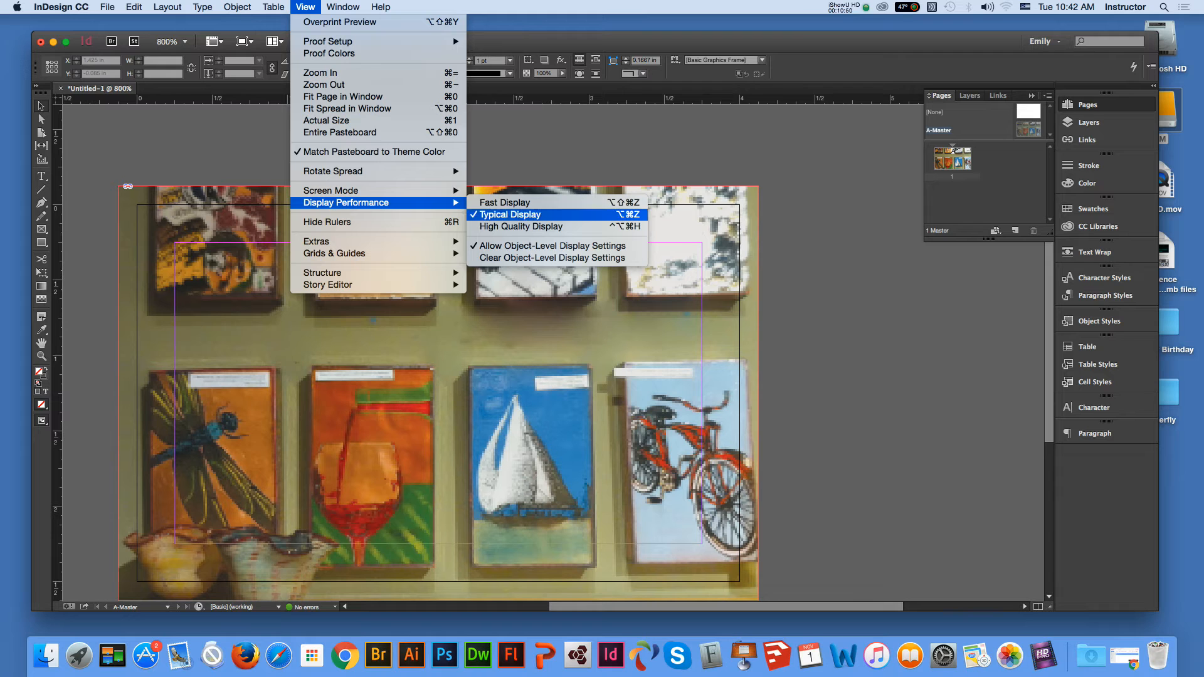
click(552, 227)
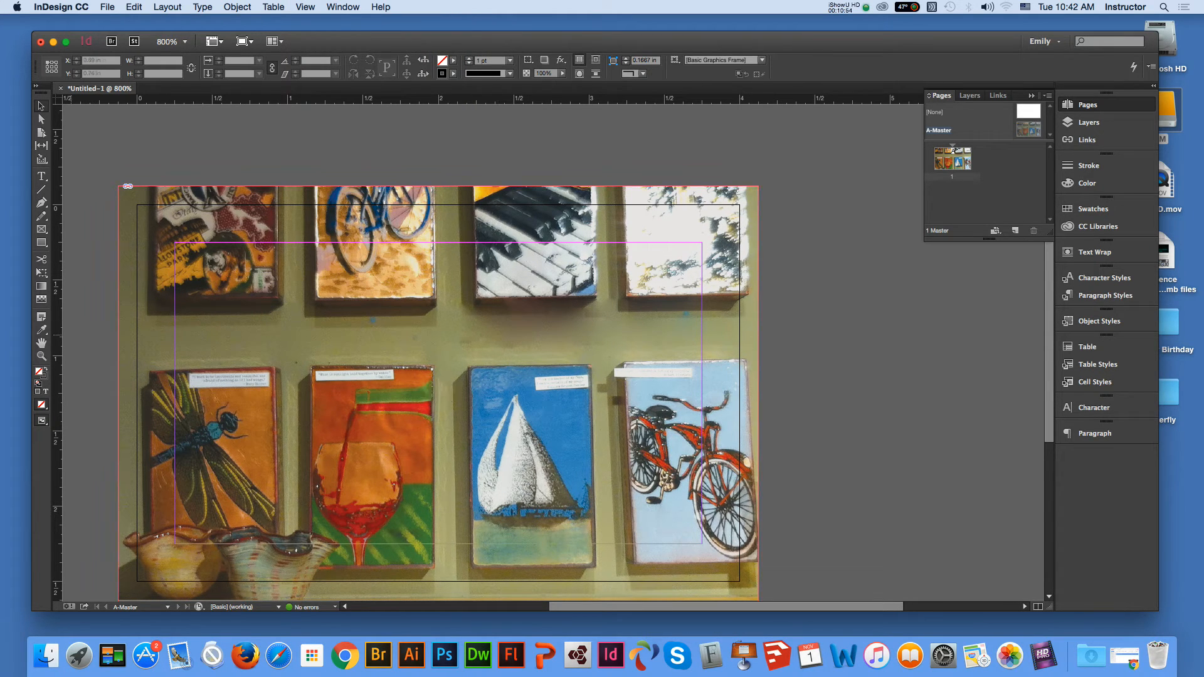
click(41, 343)
drag(368, 377, 466, 335)
click(41, 106)
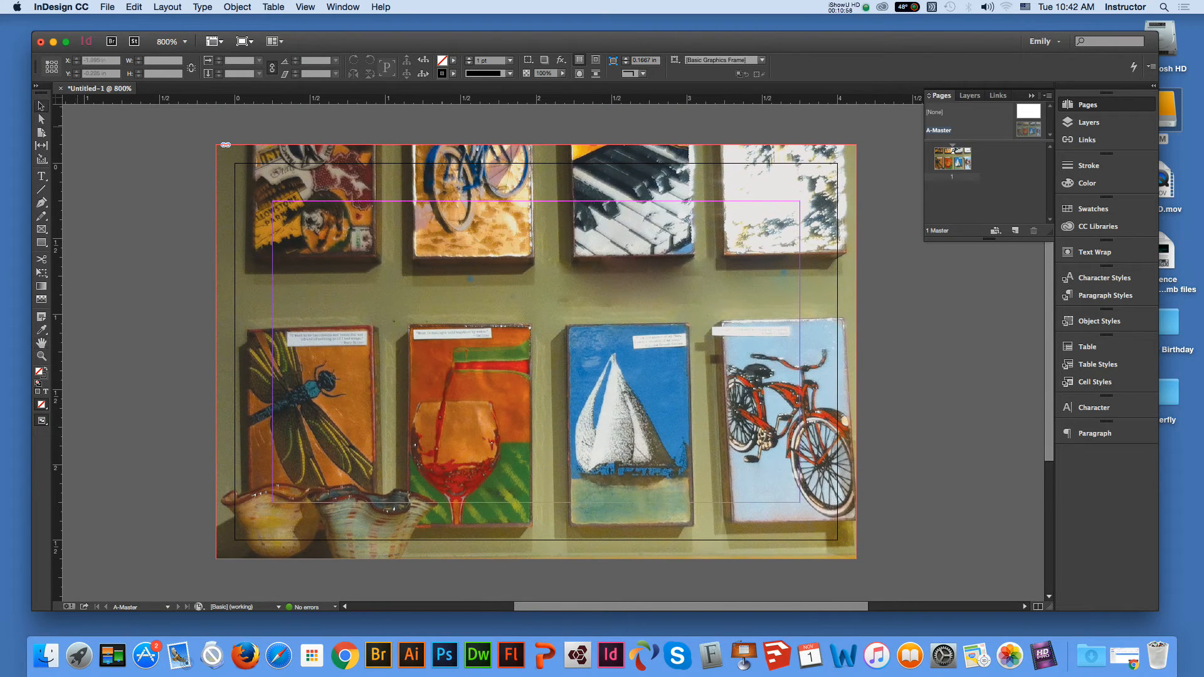
Step: Set the document's display performance to Typical Display
click(273, 7)
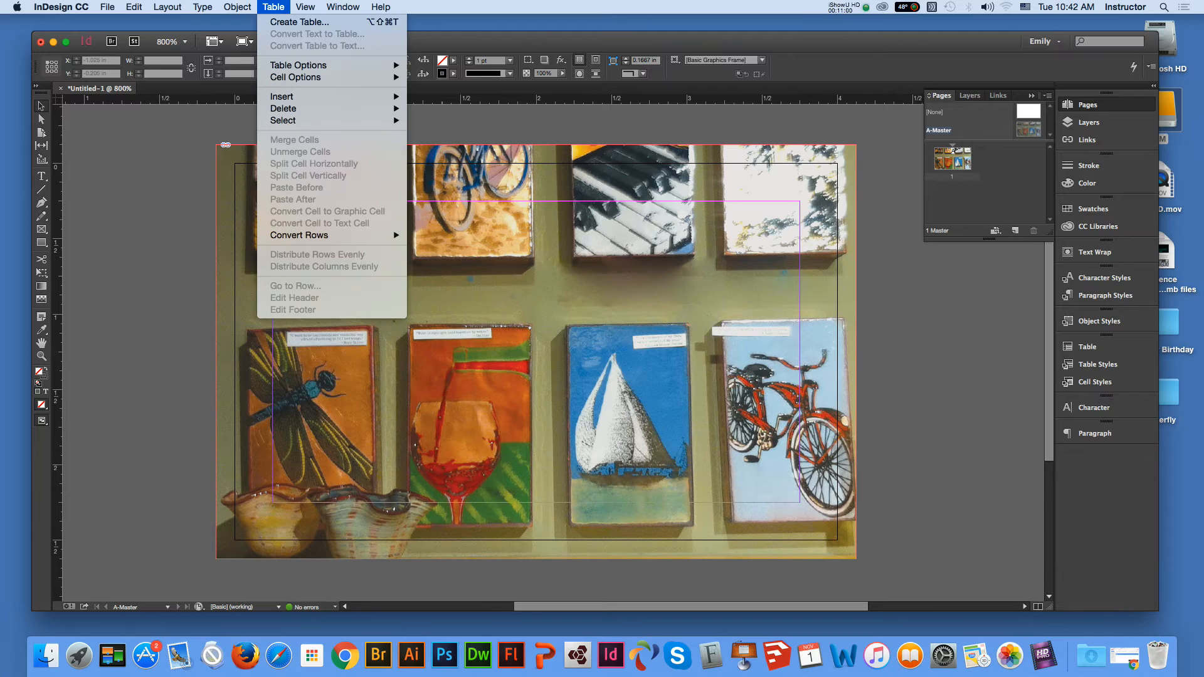
mouse_move(343, 7)
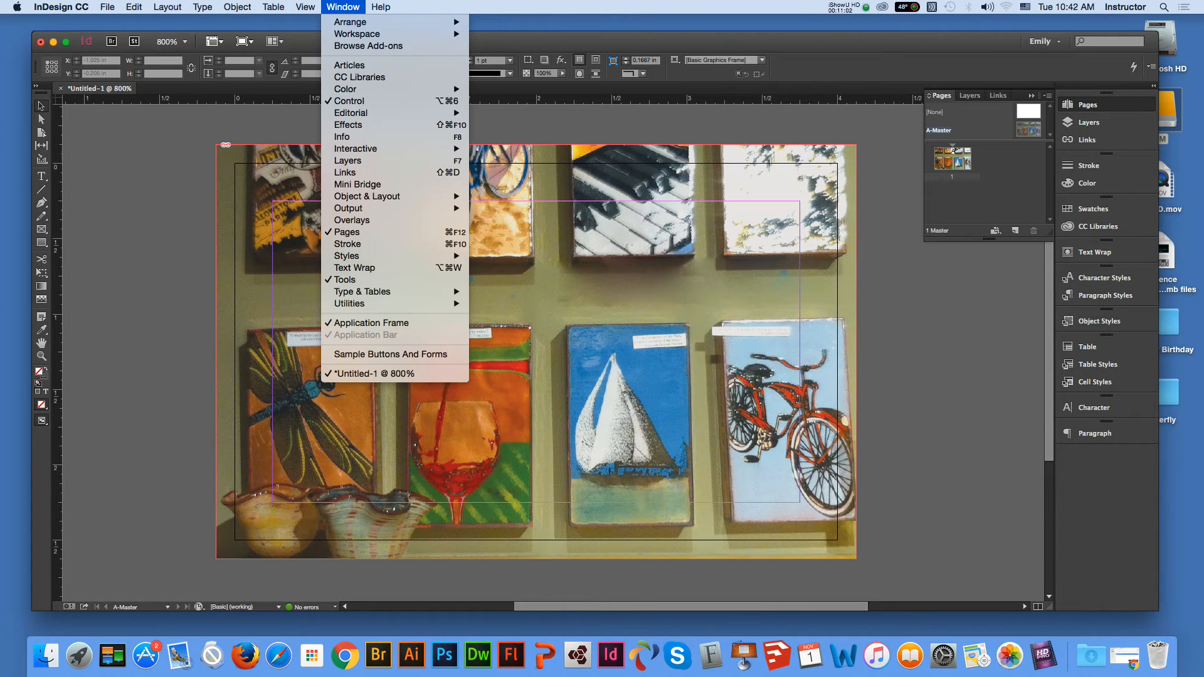
mouse_move(273, 7)
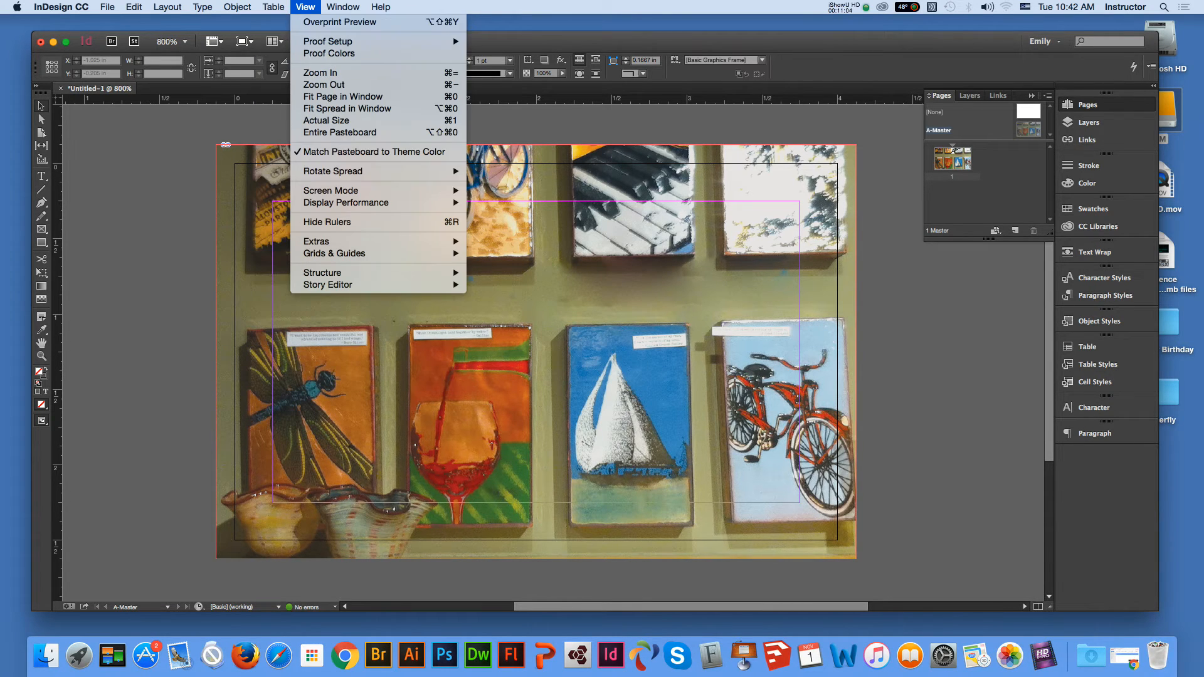
mouse_move(346, 202)
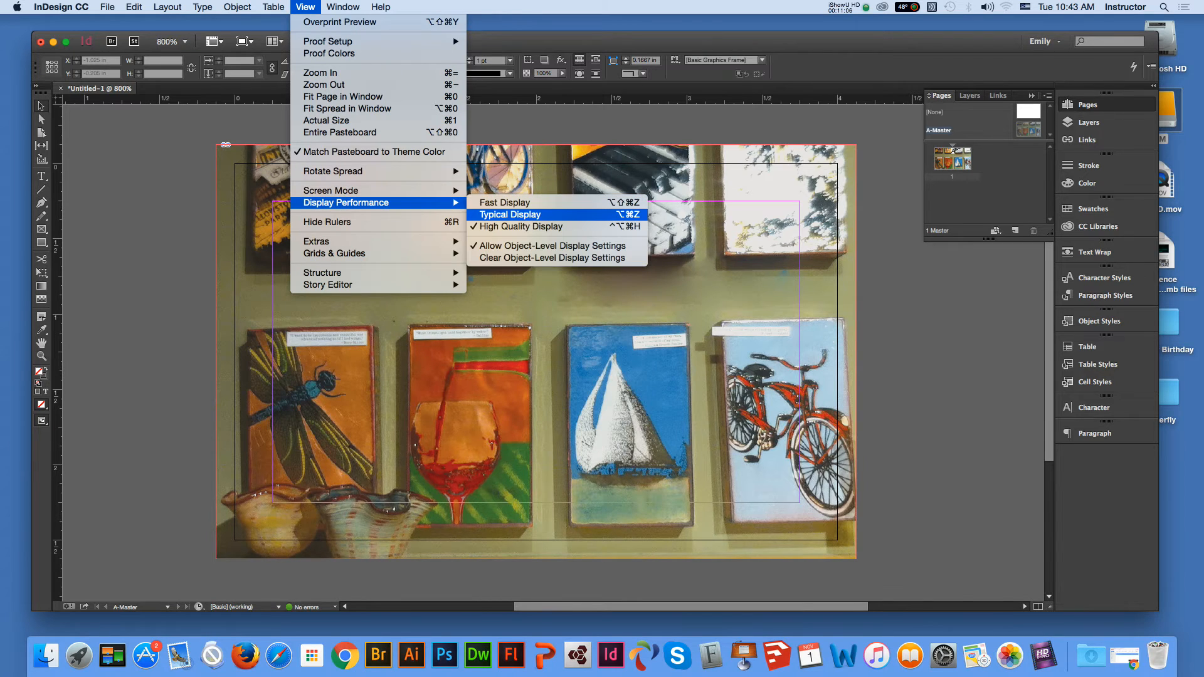
click(509, 215)
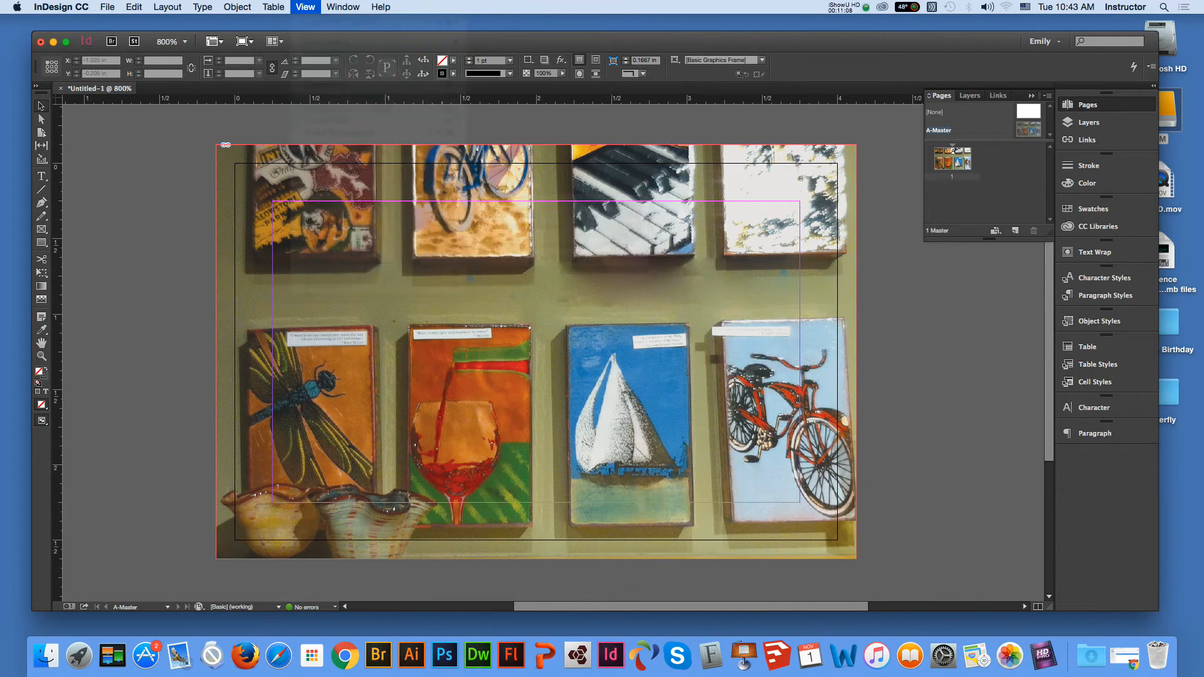
Step: Lower the master background image frame's opacity to 64%, deselect it, and go to page 1
click(272, 172)
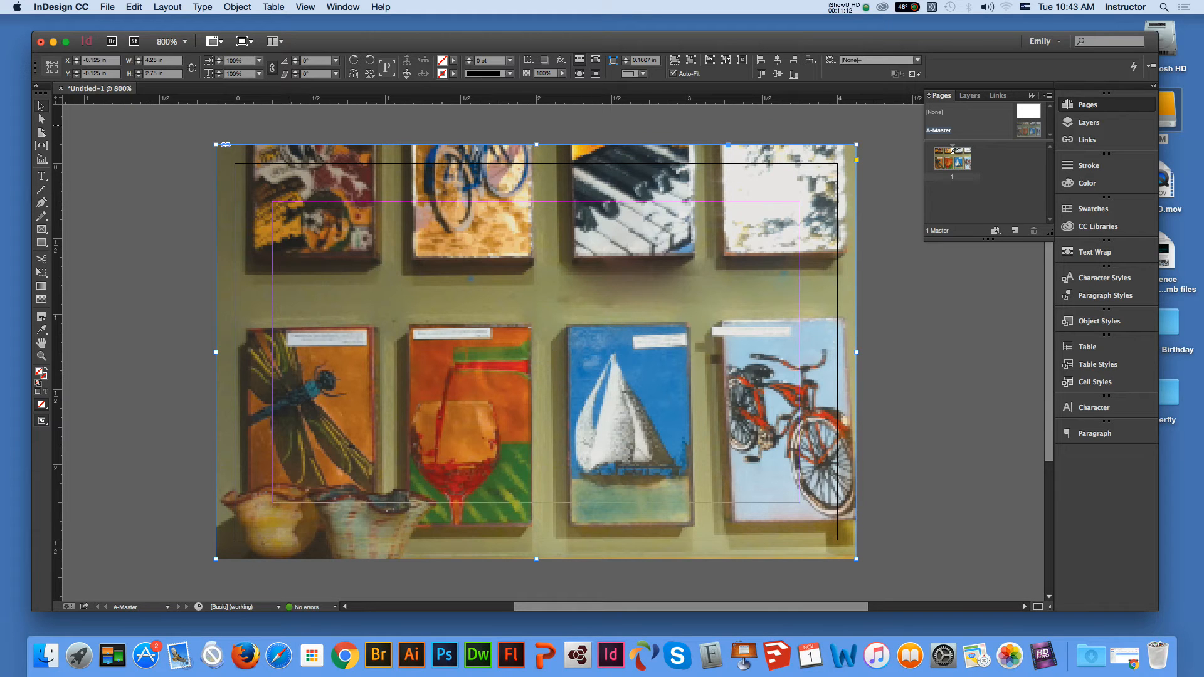
click(562, 74)
drag(564, 86, 545, 86)
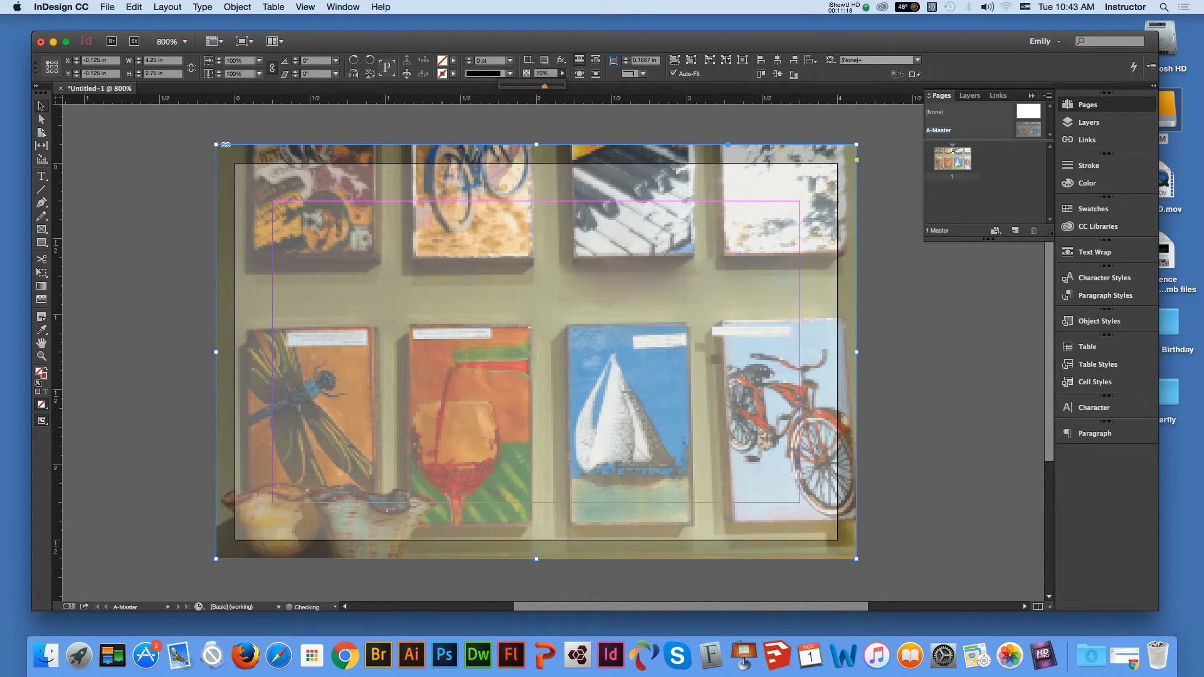
drag(545, 86, 541, 86)
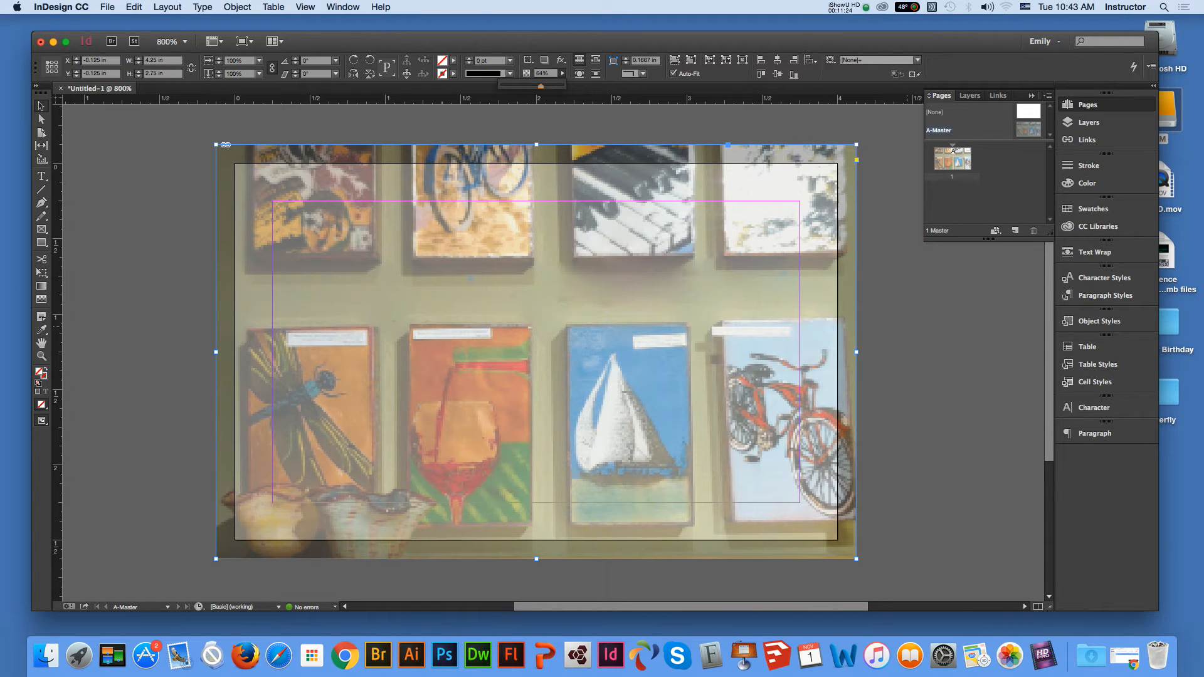
click(897, 328)
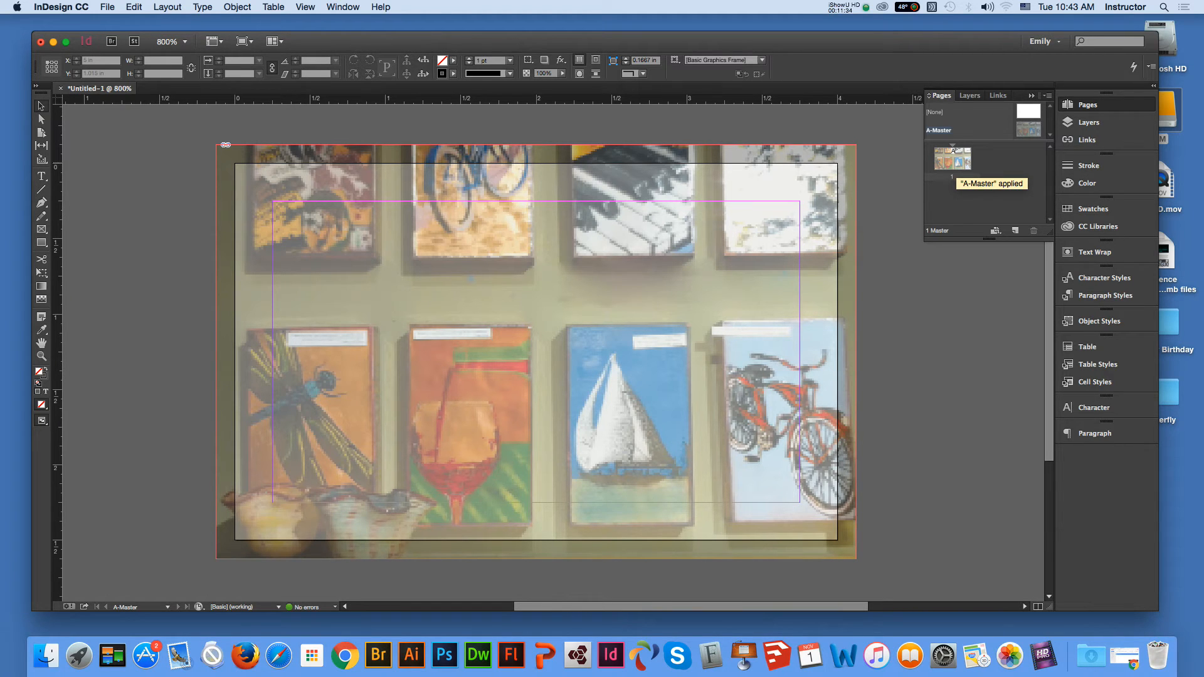
double_click(953, 163)
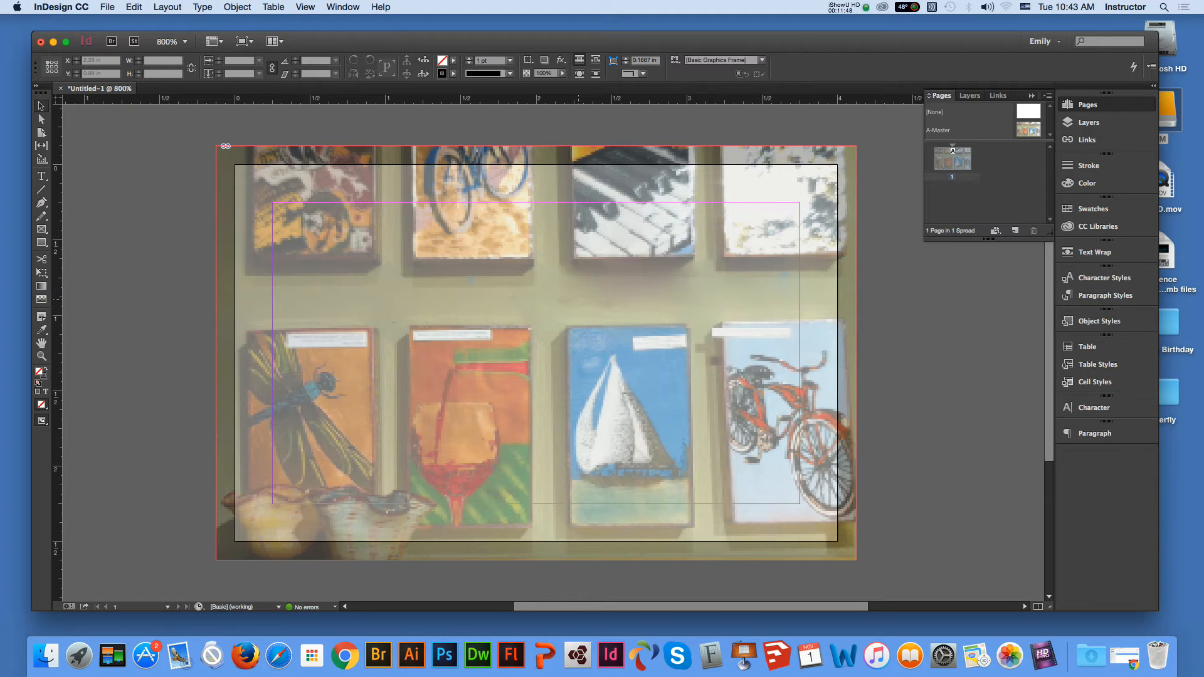
Step: Try overriding the master background frame on page 1, and undo the override
shift+super+click(578, 299)
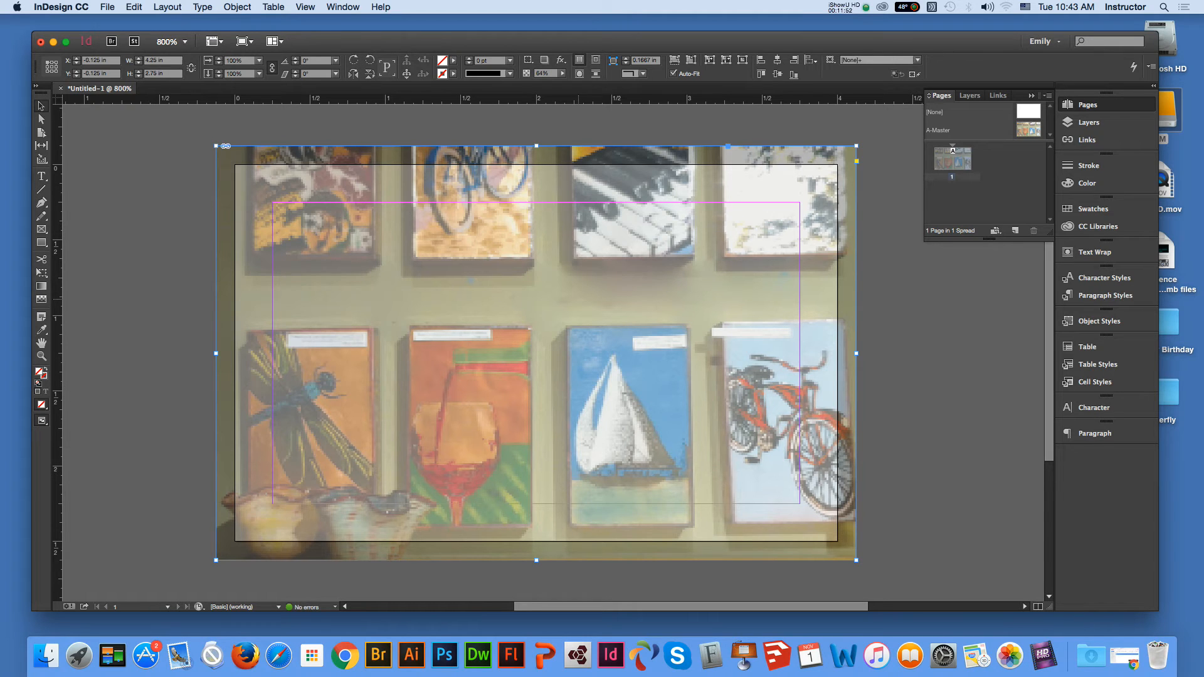
mouse_move(536, 353)
mouse_down()
mouse_move(556, 355)
mouse_move(536, 353)
mouse_up()
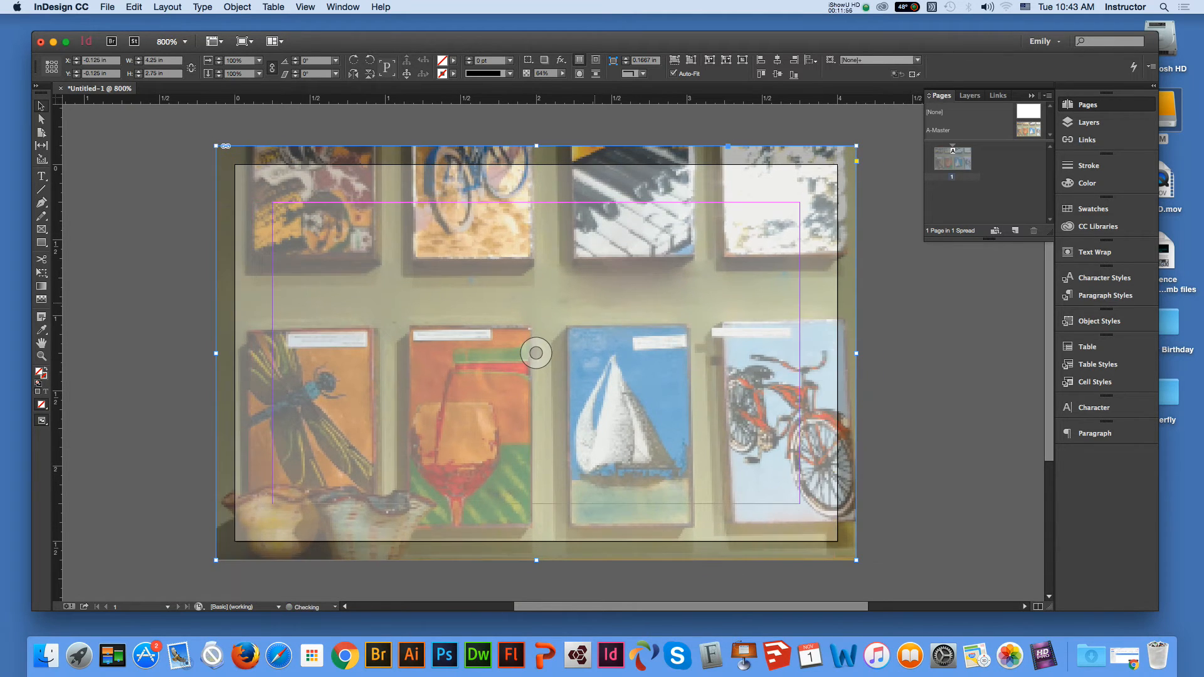
key(super+z)
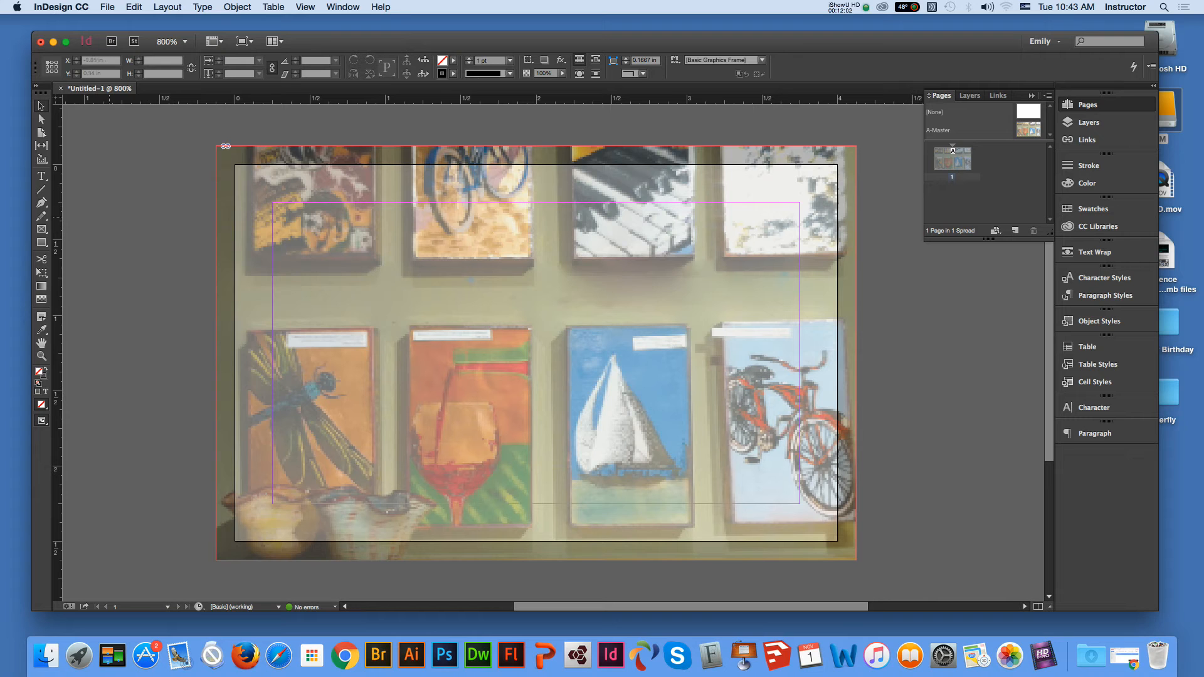
Step: Draw an empty picture frame about 1.46 by 2.1 in over the left part of page 1, at about X 0.175, Y 0.19 in
key(f)
drag(262, 169, 474, 503)
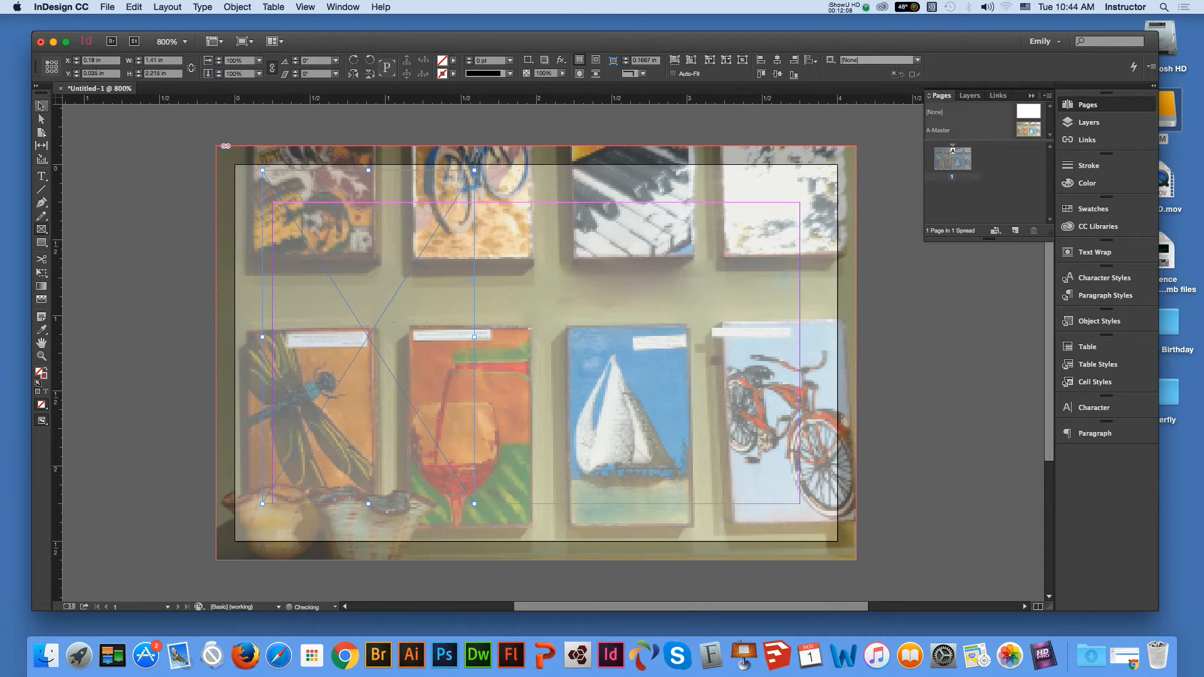
drag(262, 170, 263, 187)
drag(474, 186, 473, 194)
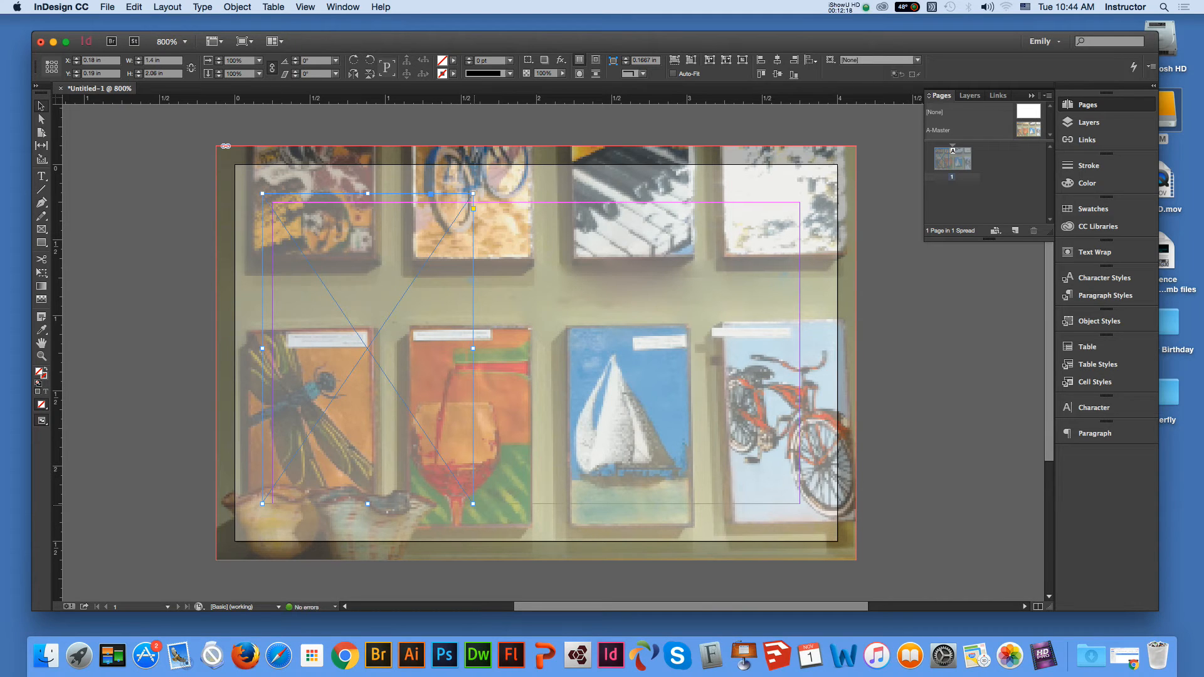
drag(473, 504, 481, 509)
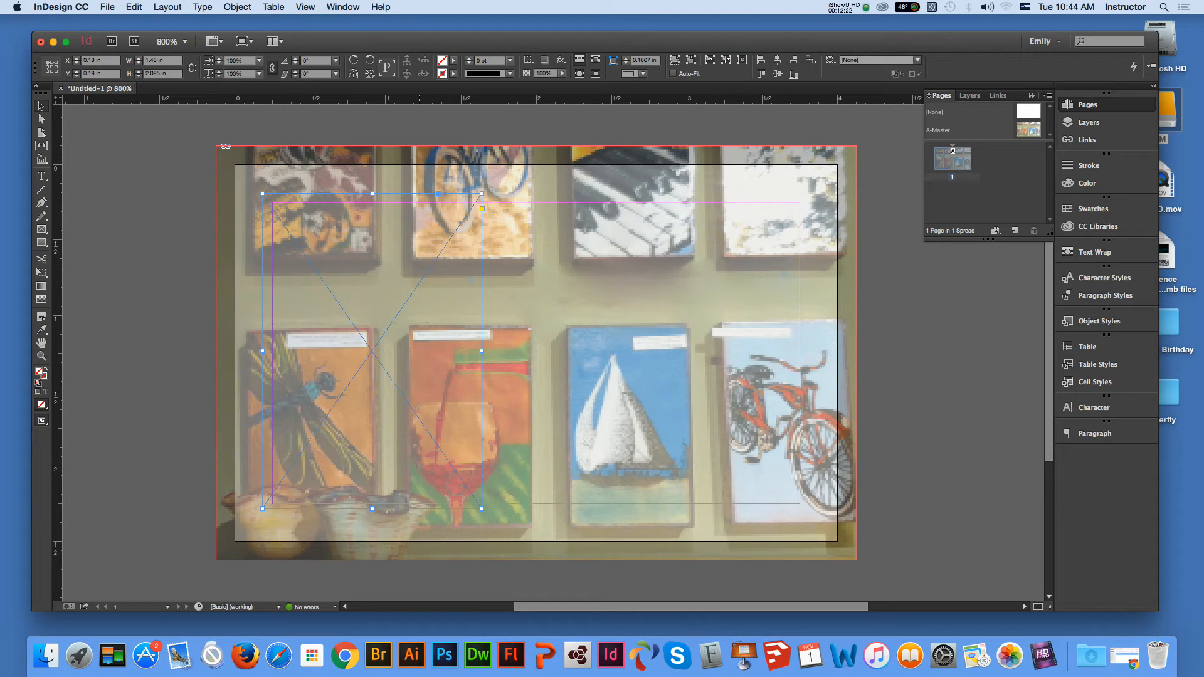
drag(422, 282, 421, 282)
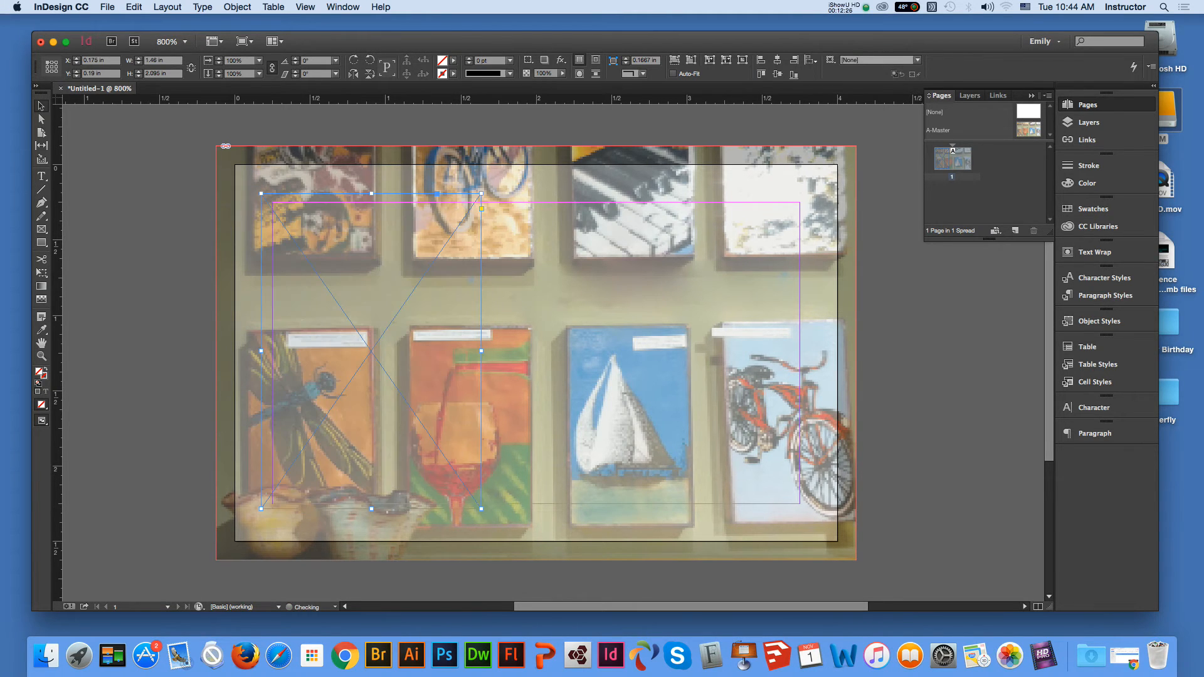
Step: Place dolls.psd from the boutique shop newsletter folder into the new picture frame
click(108, 7)
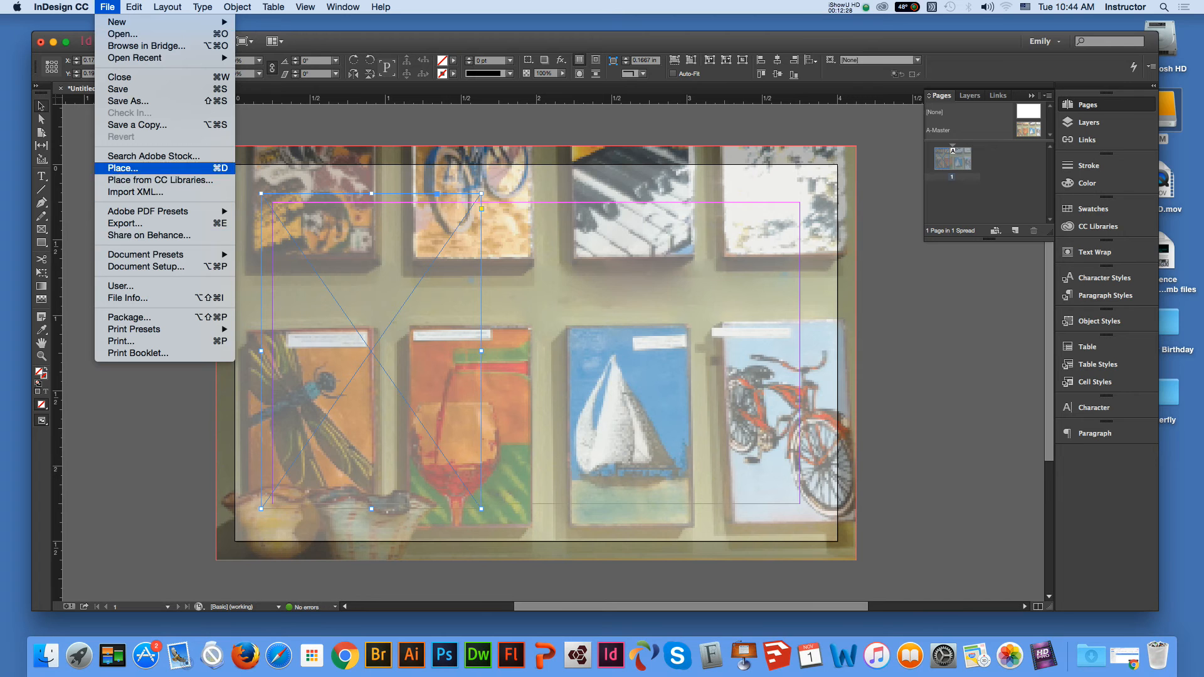
click(123, 169)
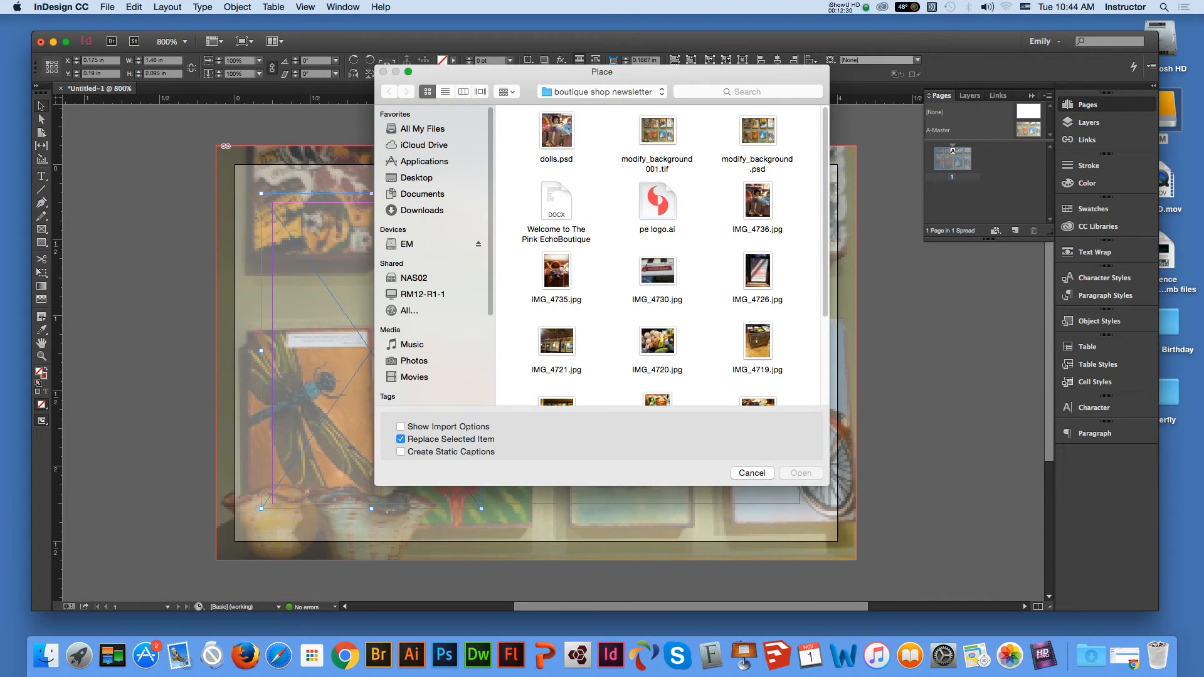
click(556, 131)
key(Return)
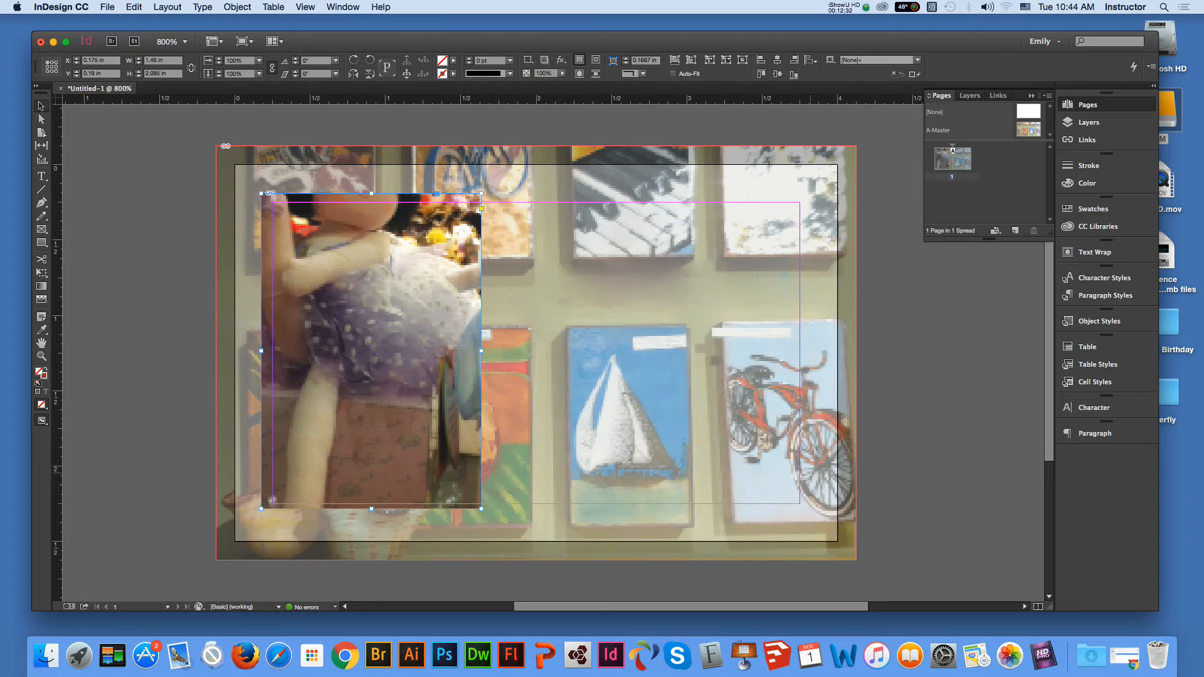
Step: Turn on Auto-Fit for the dolls frame, try fitting the content proportionally, and make the image fill the frame proportionally instead
click(673, 74)
click(691, 60)
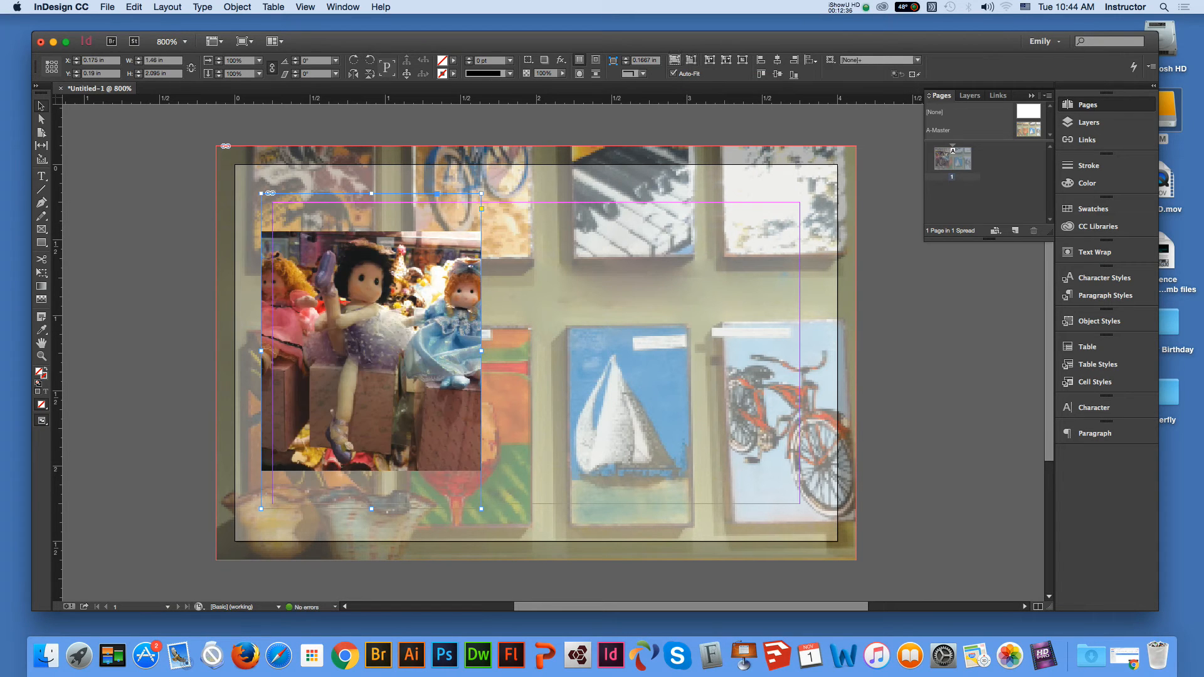
click(674, 60)
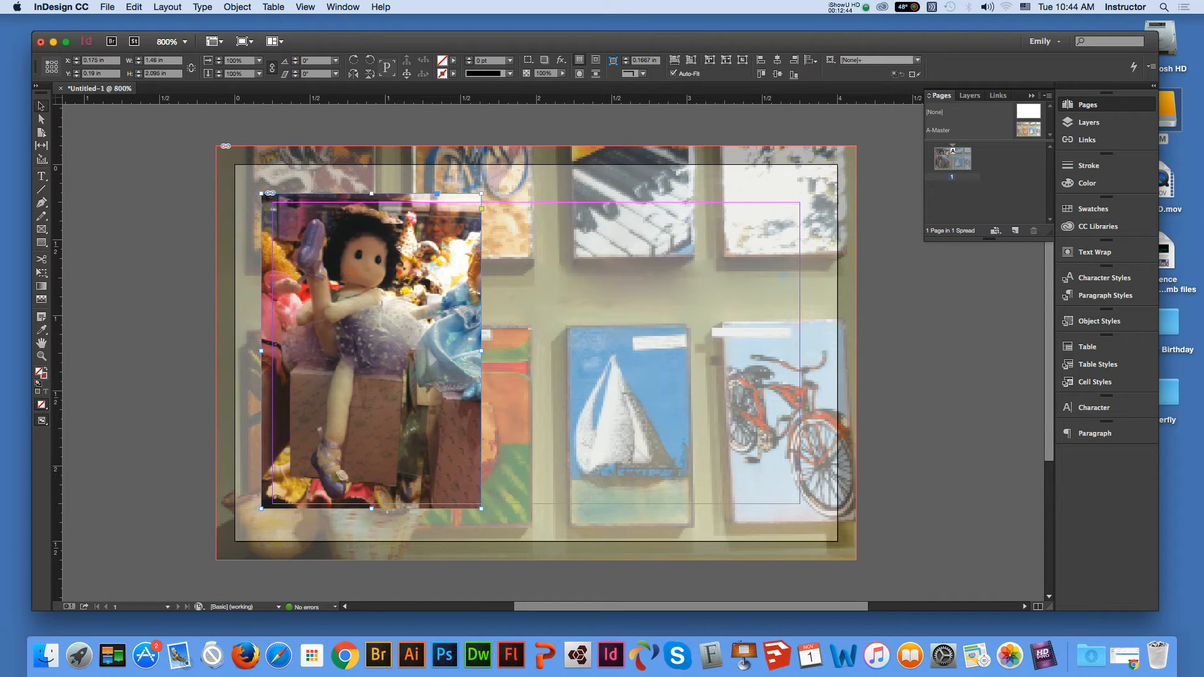
Step: Turn off Auto-Fit and shift the dolls image left within its frame to show more of the blue-dressed doll, and deselect it
click(674, 74)
click(367, 352)
drag(373, 354, 348, 354)
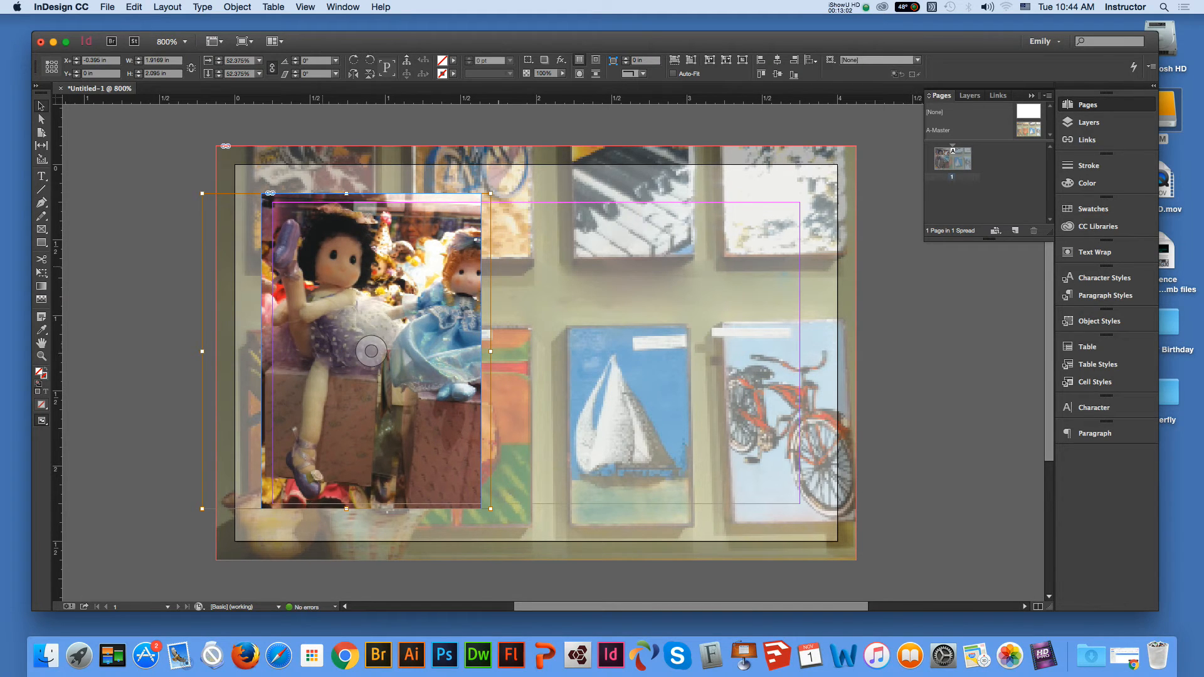
click(119, 173)
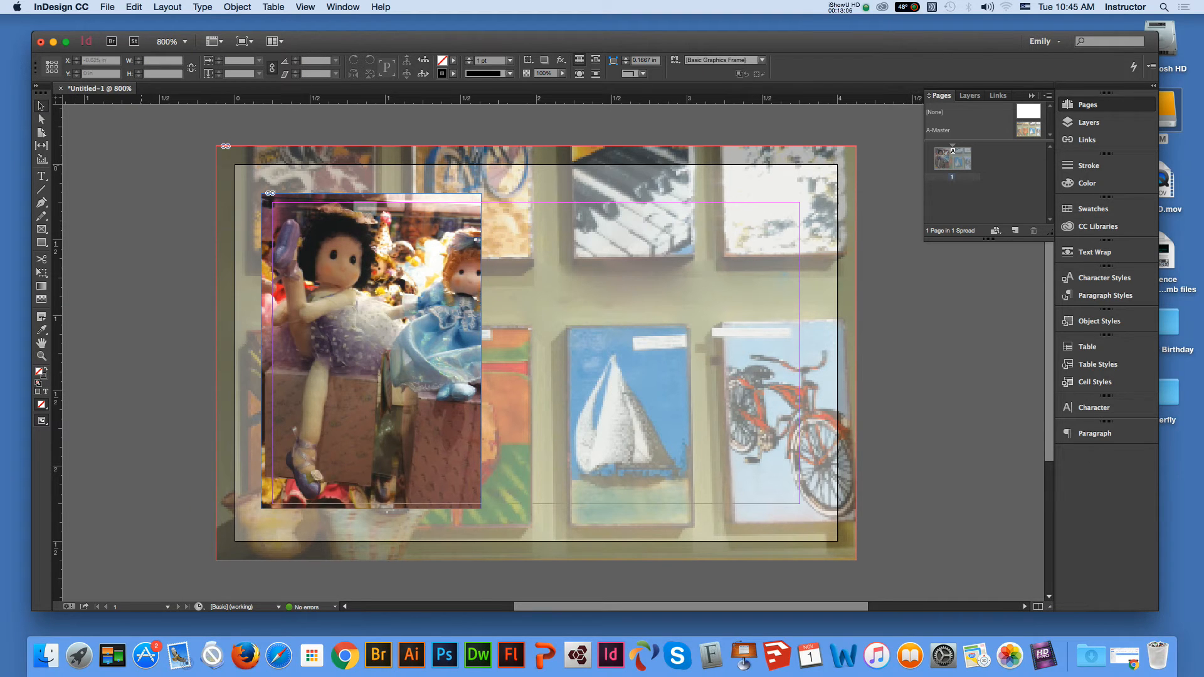
Step: Enlarge the dolls frame and its image together from the upper-right and lower-right corners, and deselect it
click(440, 262)
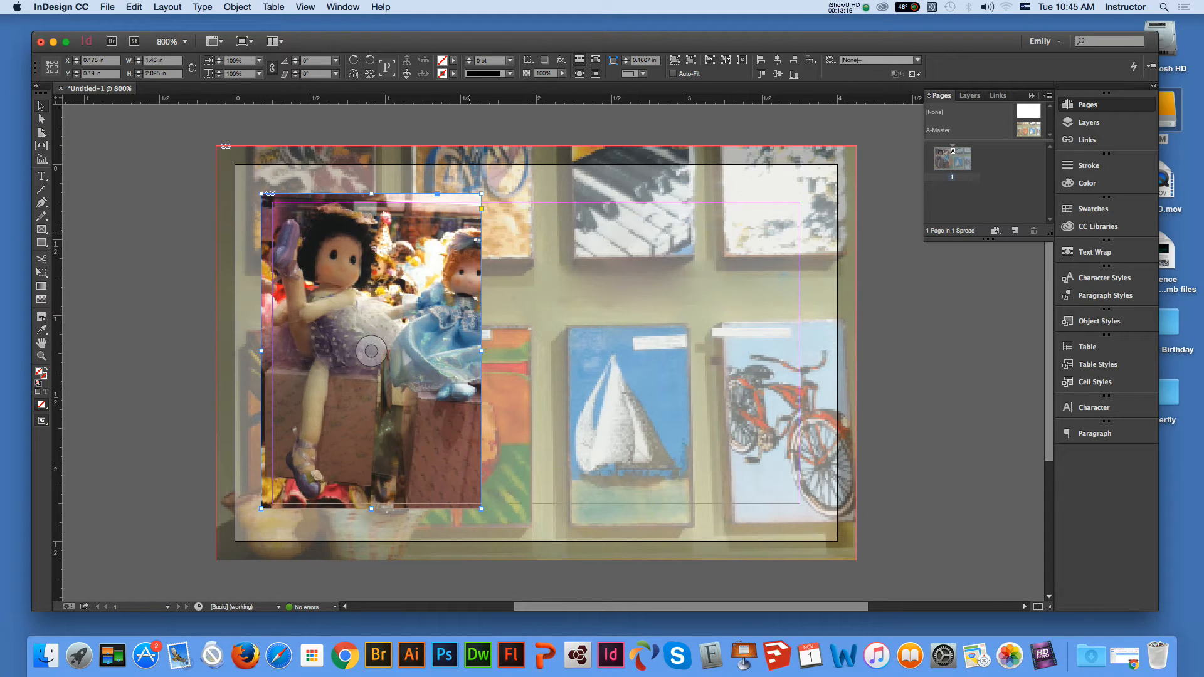
drag(481, 194, 490, 180)
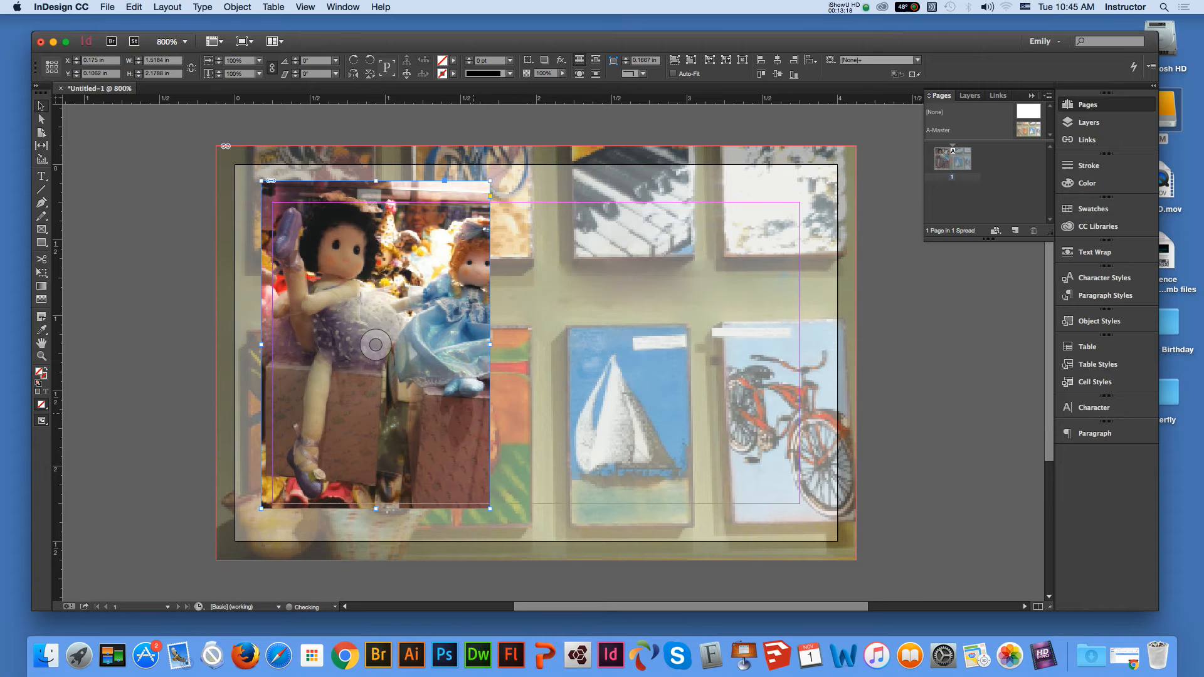
drag(490, 509, 499, 523)
click(898, 437)
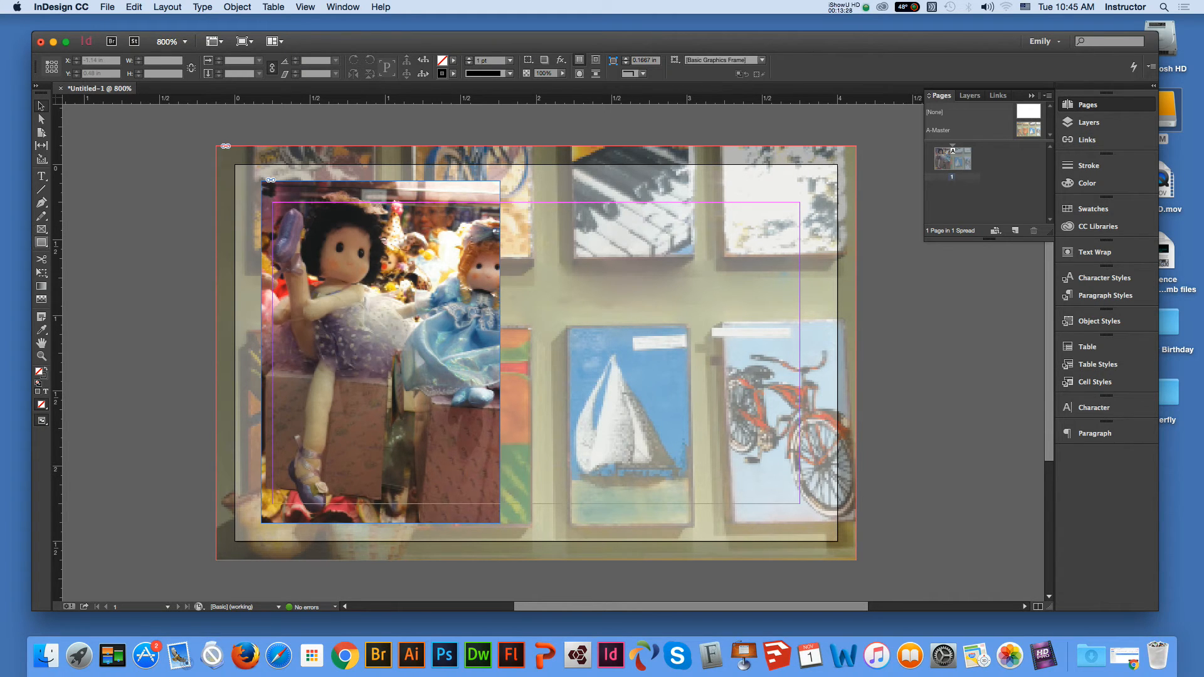
Step: Draw a text frame about 1.89 by 1.57 in beside the dolls image and fill it with the C=75 M=5 Y=100 K=0 green
click(42, 176)
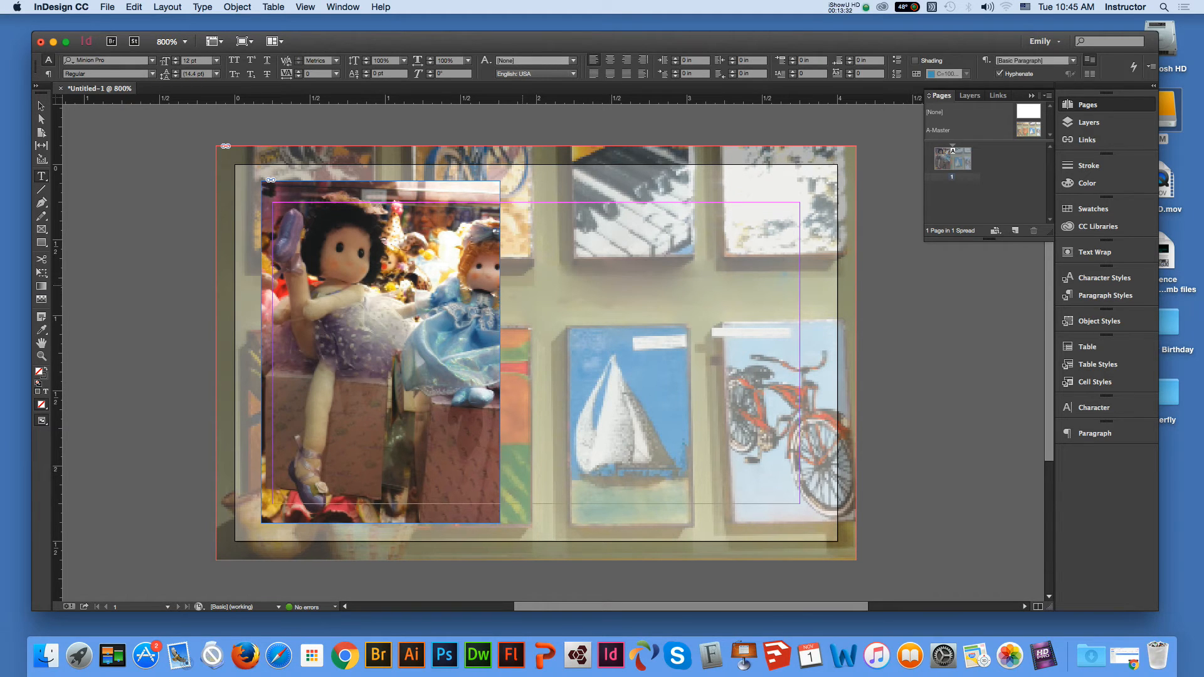
drag(522, 230, 806, 467)
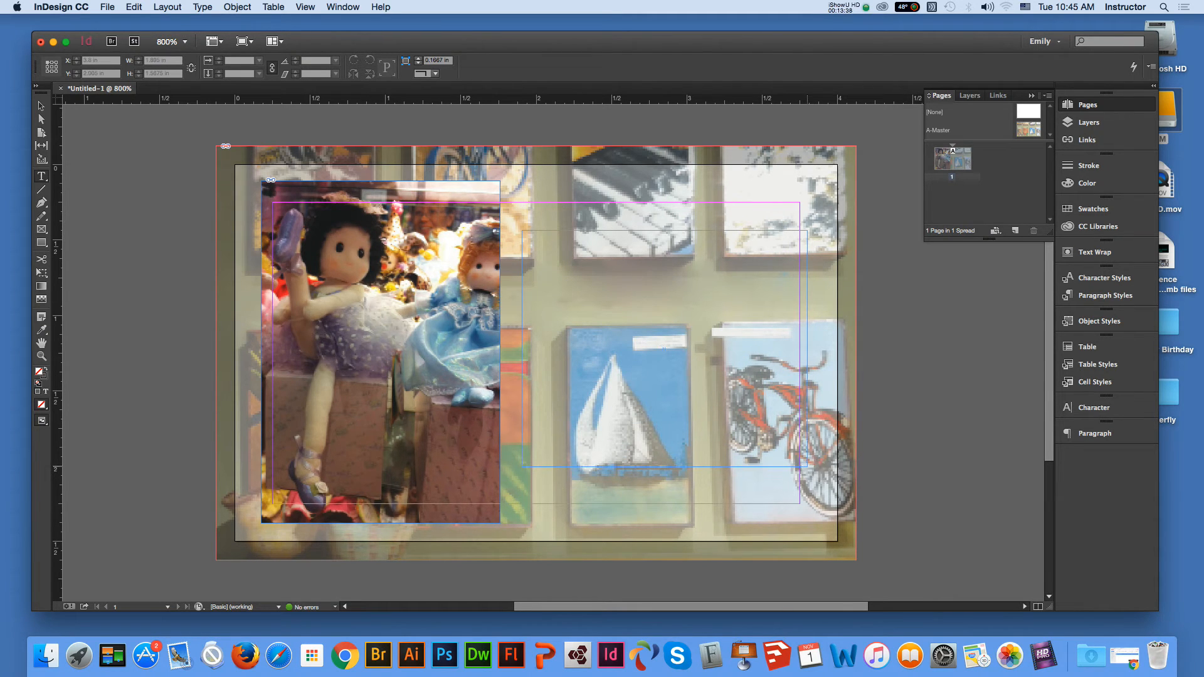
key(Escape)
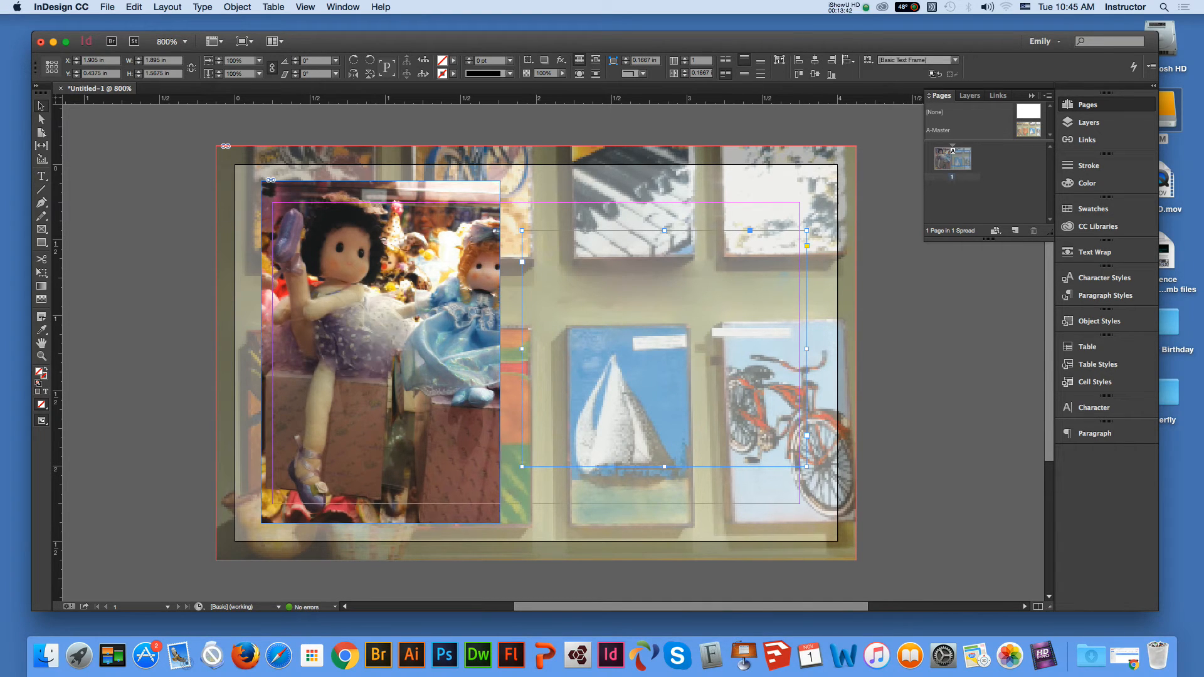
click(453, 60)
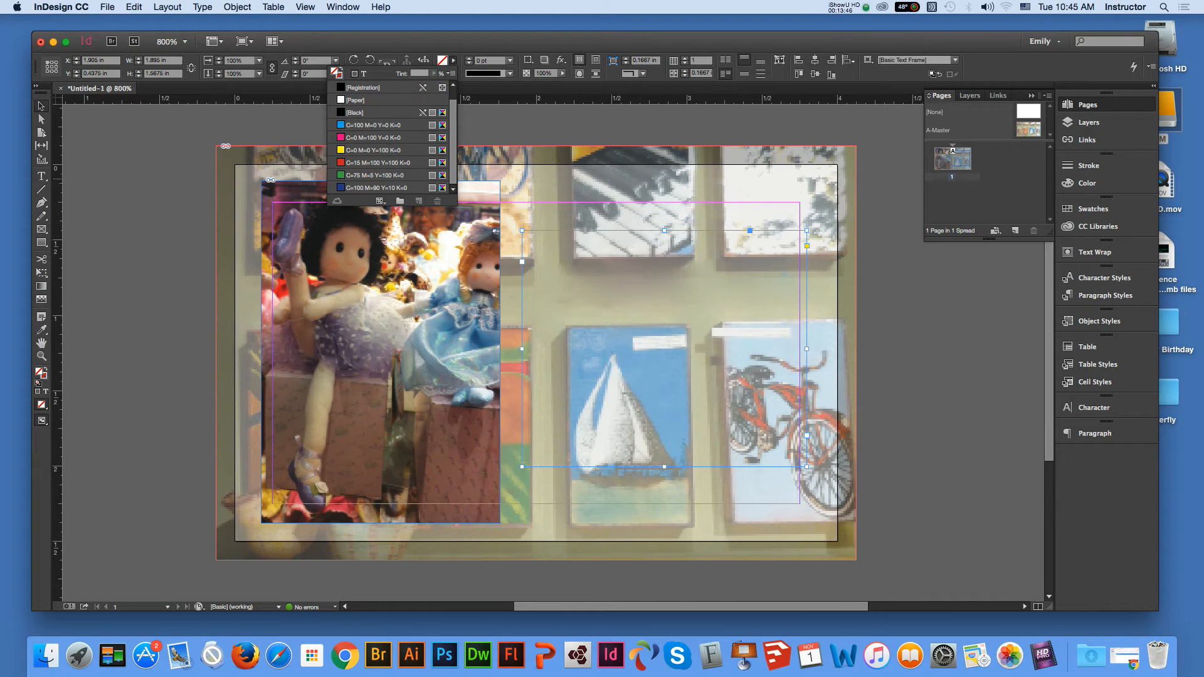
click(370, 175)
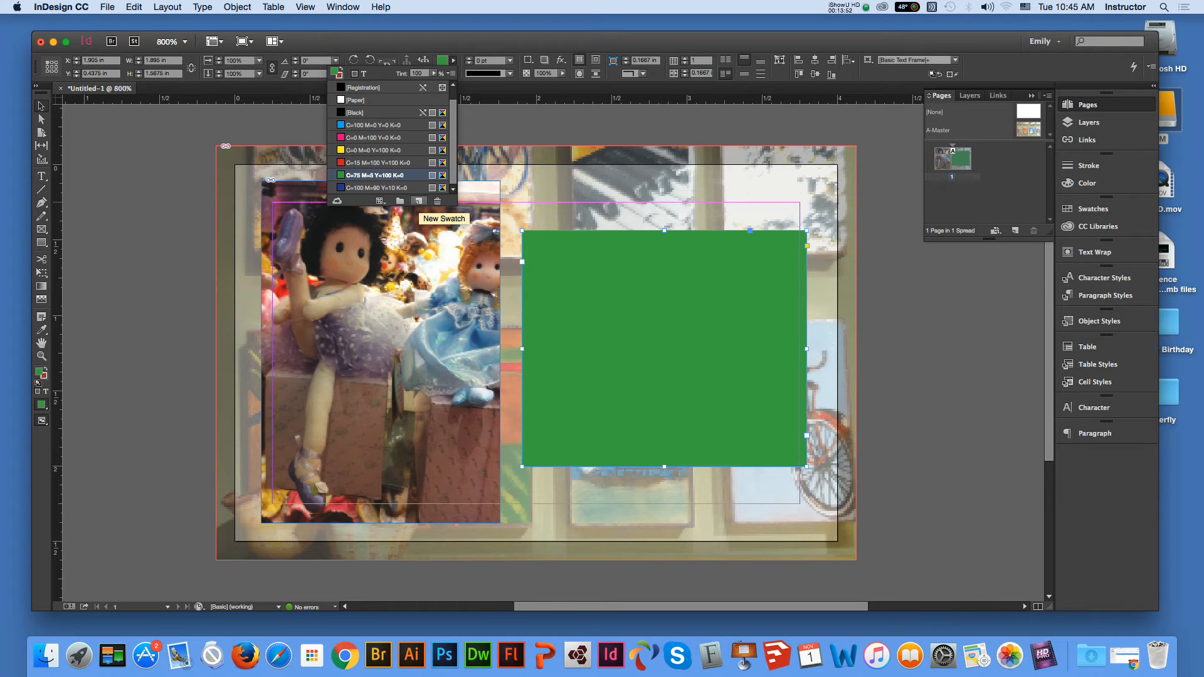
Step: Duplicate the green swatch, change the copy to C=44 M=86 Y=19 K=69 as the text frame's fill, and deselect the frame
click(419, 201)
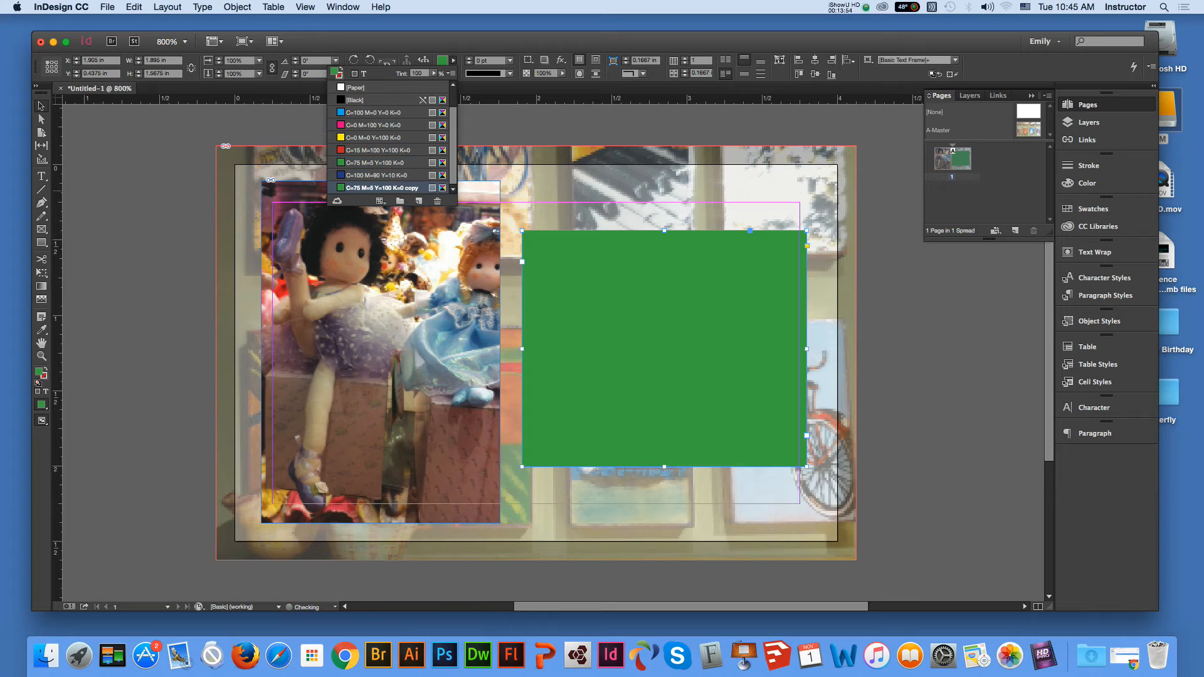
double_click(382, 188)
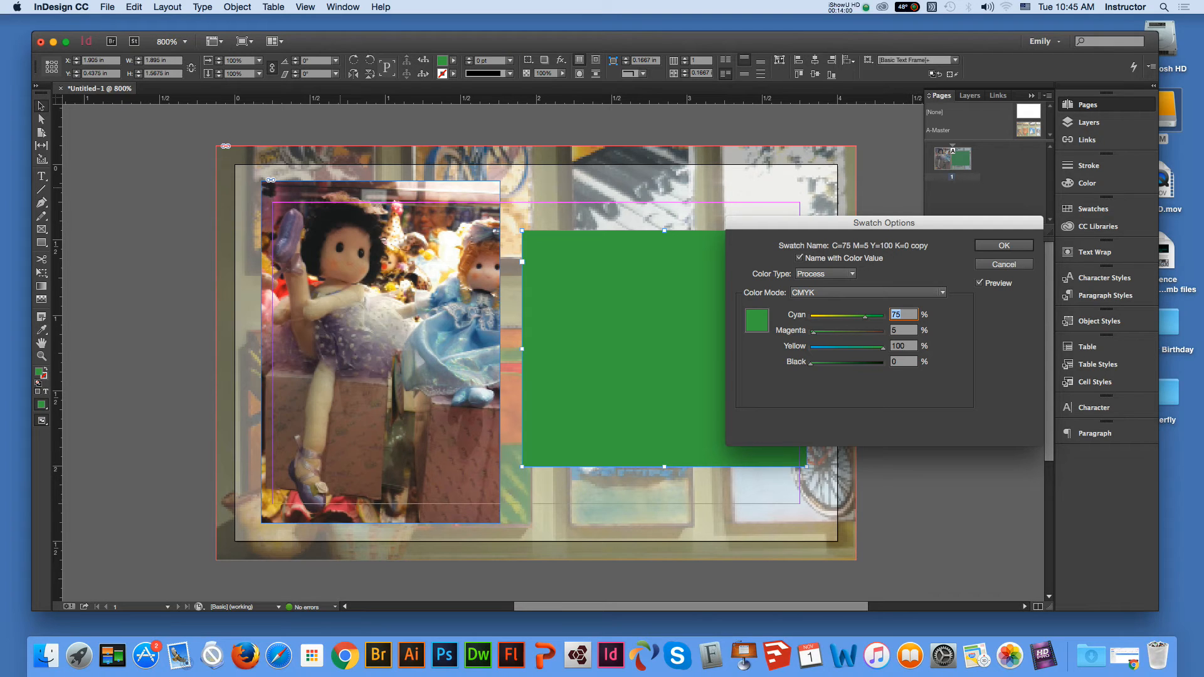
drag(884, 348, 849, 364)
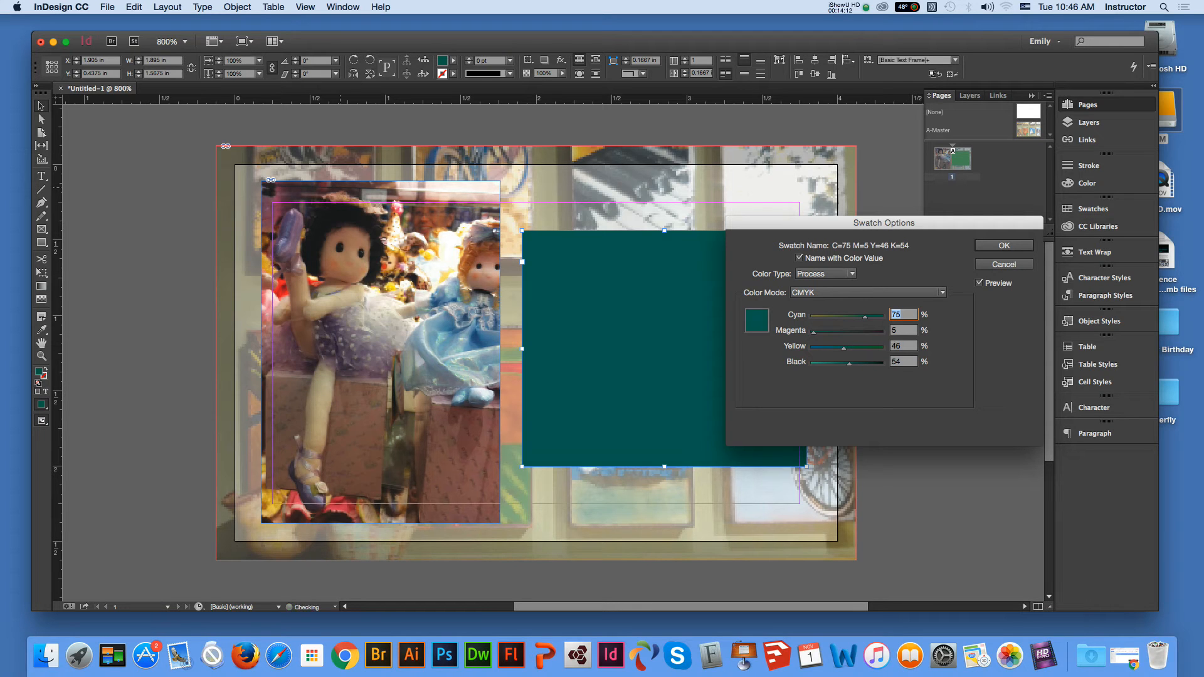
drag(814, 333, 858, 317)
key(Down)
key(Down)
key(Down)
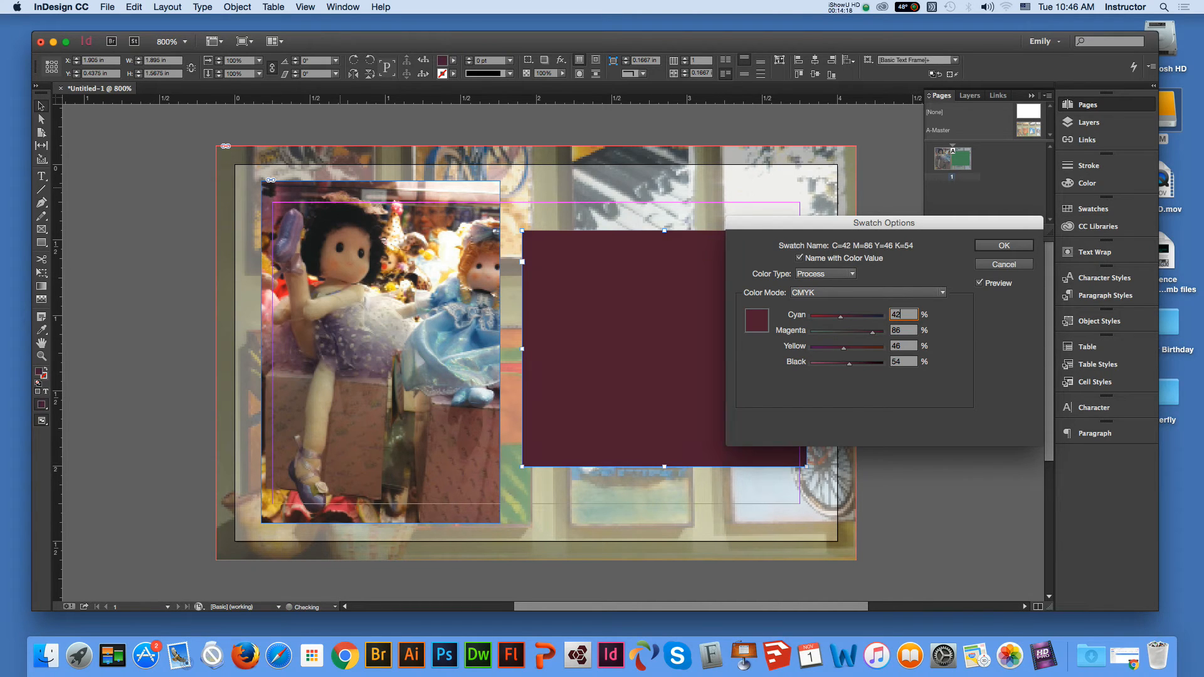
key(Up)
key(Up)
drag(840, 348, 827, 349)
drag(857, 364, 825, 349)
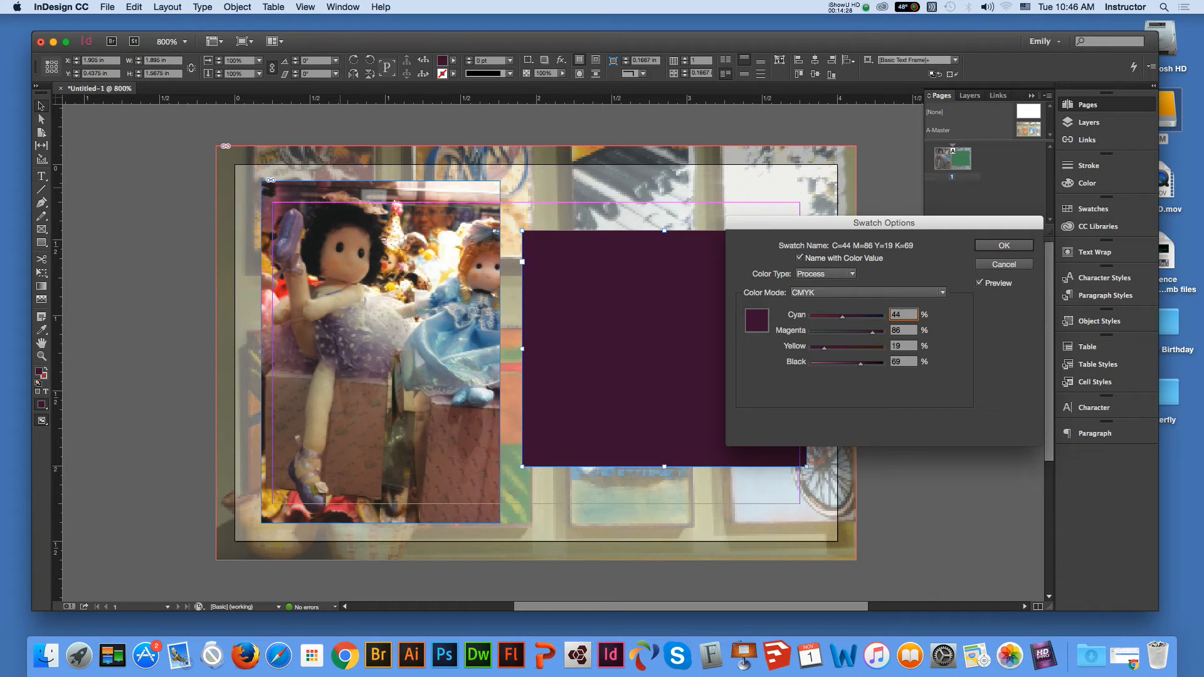
key(Return)
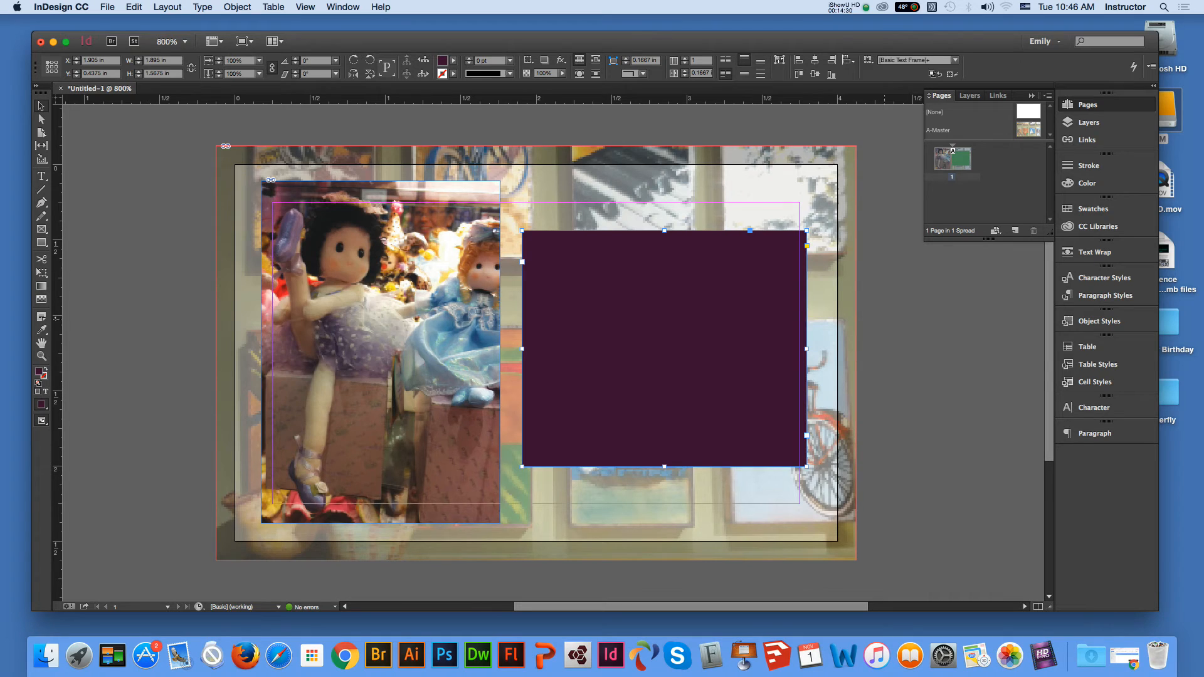
click(154, 370)
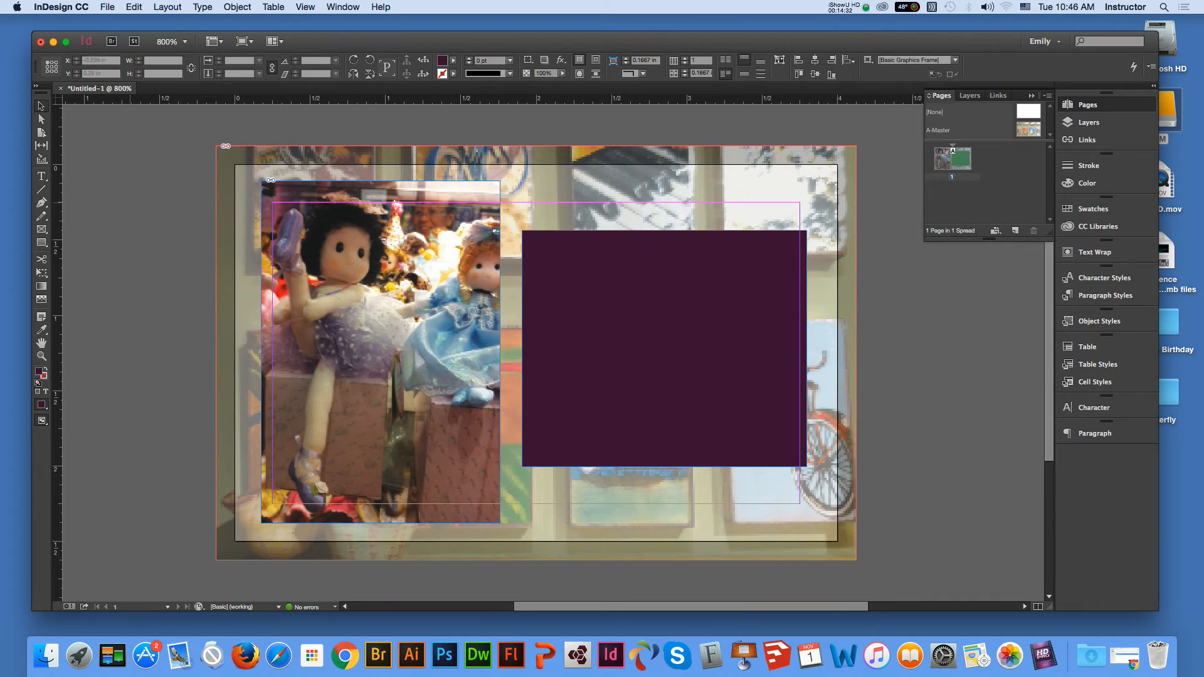
Step: Enlarge the purple text frame to about 2.02 by 1.82 in from its lower-right corner and its top and bottom edges, and deselect it
click(750, 428)
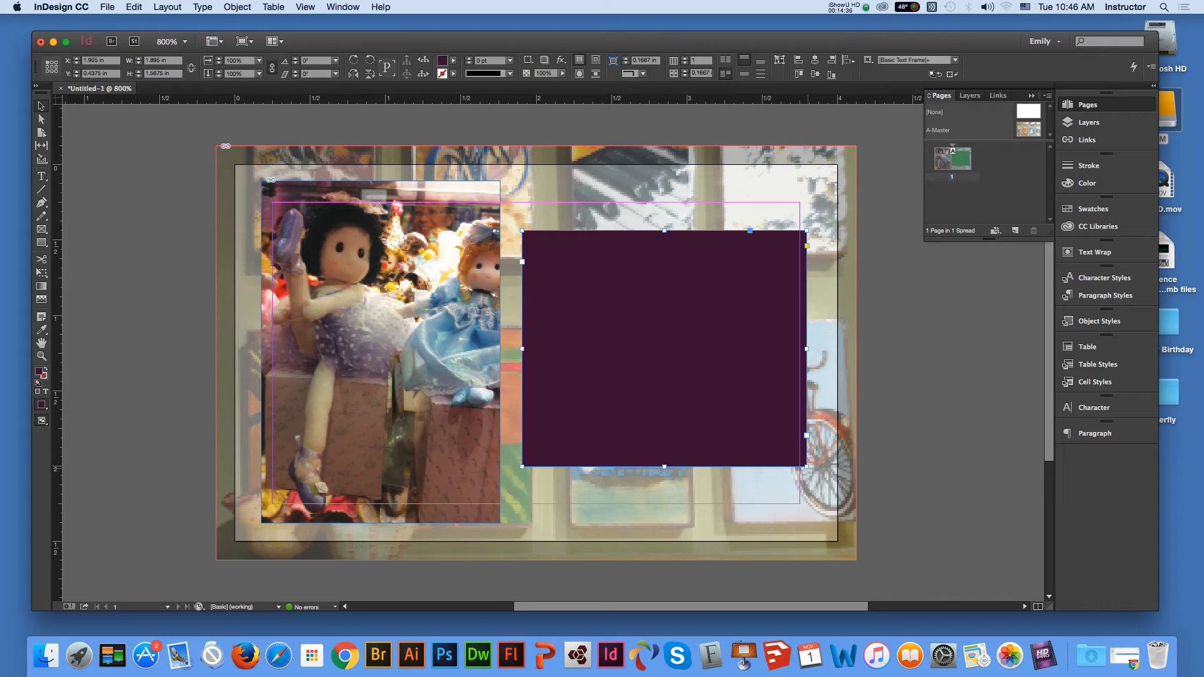
drag(807, 467, 827, 483)
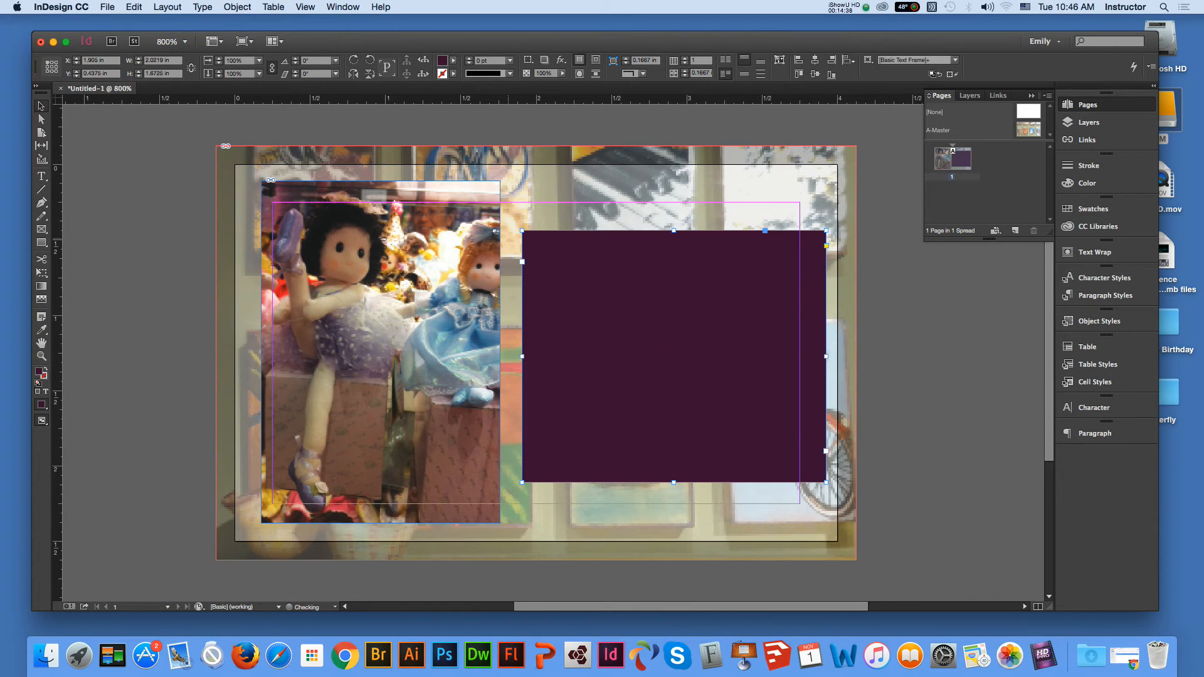
drag(674, 231, 674, 216)
drag(673, 483, 674, 490)
key(shift+super+a)
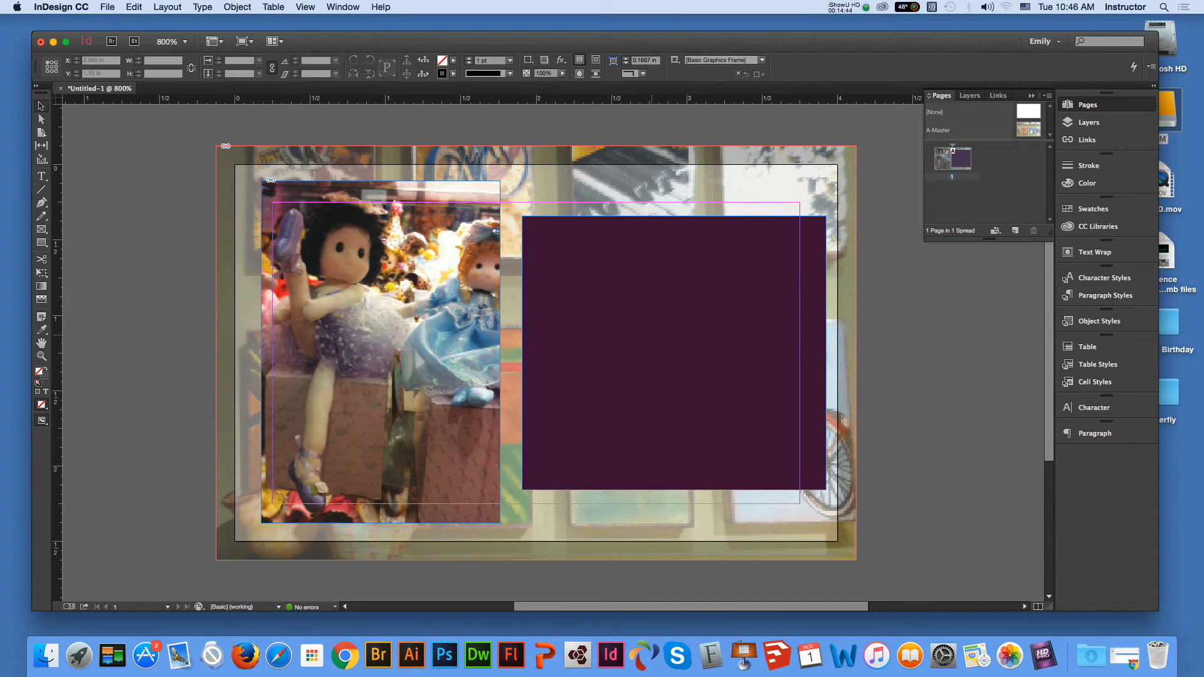
Step: Enter "10% Discount" and "Visit Us at:" as two lines in the purple text frame, and start a new line below them
click(632, 317)
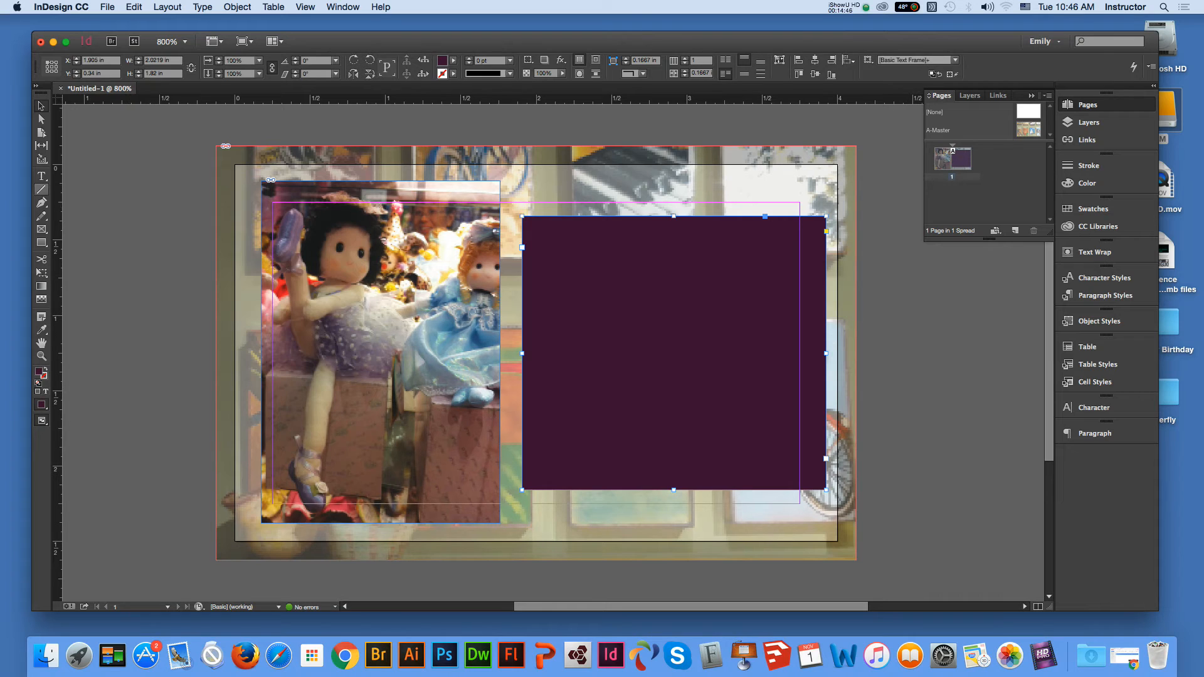
click(41, 176)
click(531, 233)
text(10%)
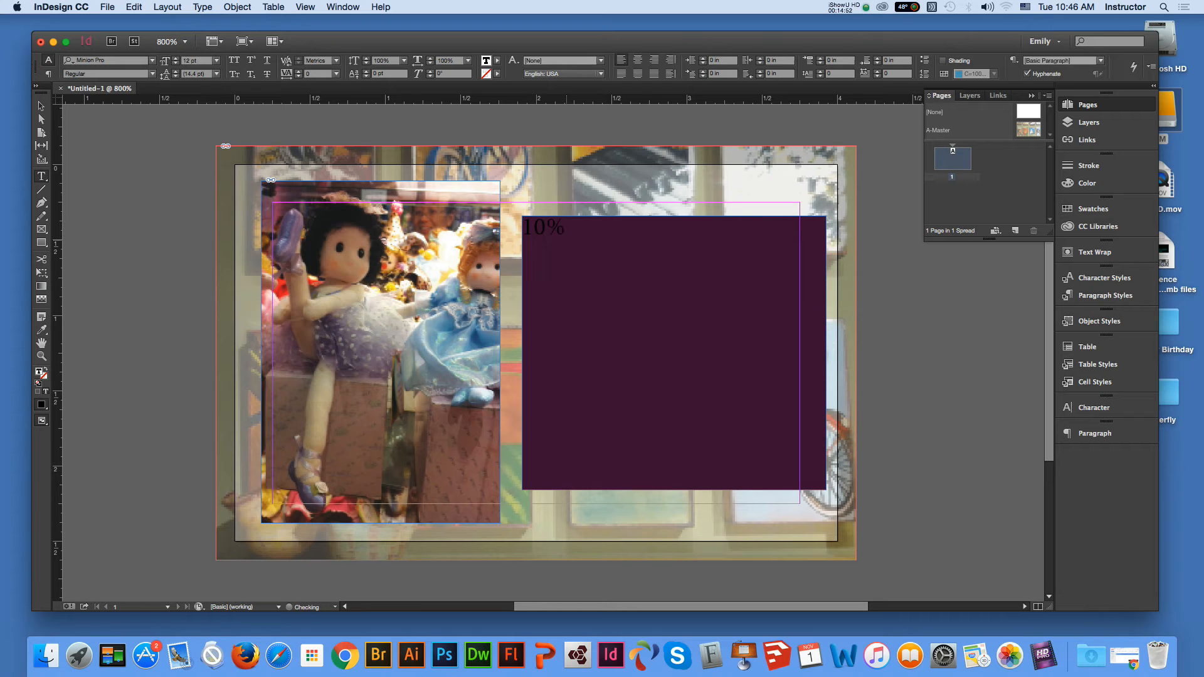
text( Discount)
key(Return)
text(Visit Us)
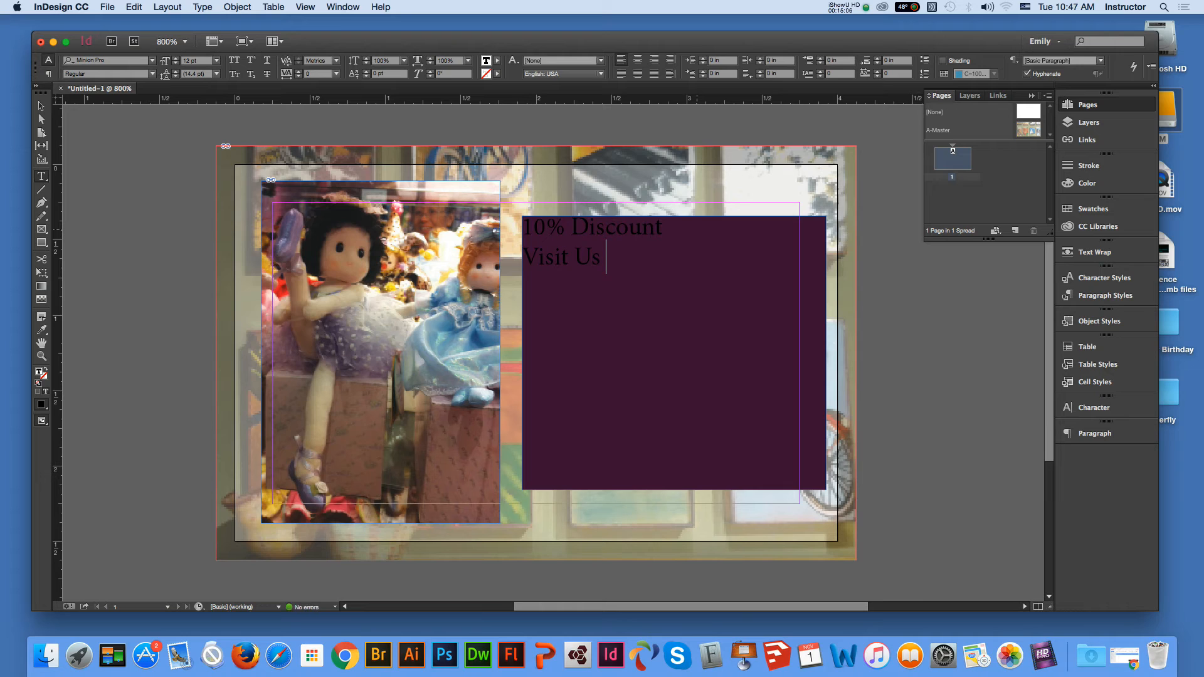
text( at:)
key(Return)
Step: Switch to Word and open the recent document "Welcome to The Pink EchoBoutique.docx"
click(840, 640)
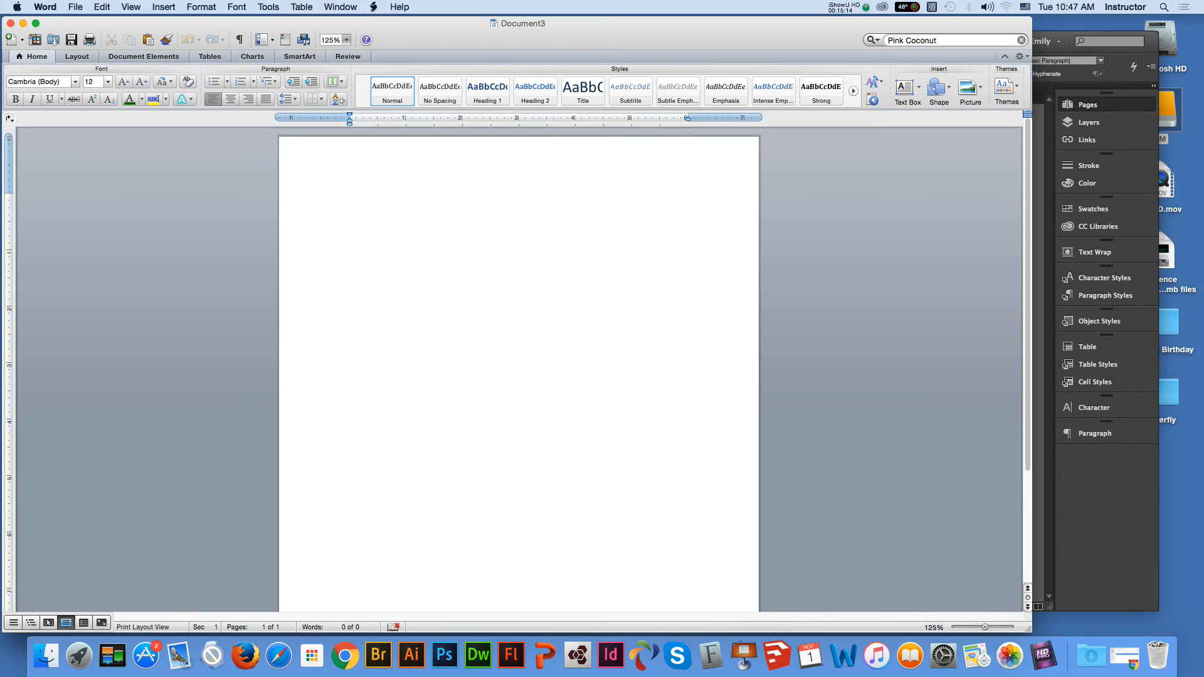
click(75, 7)
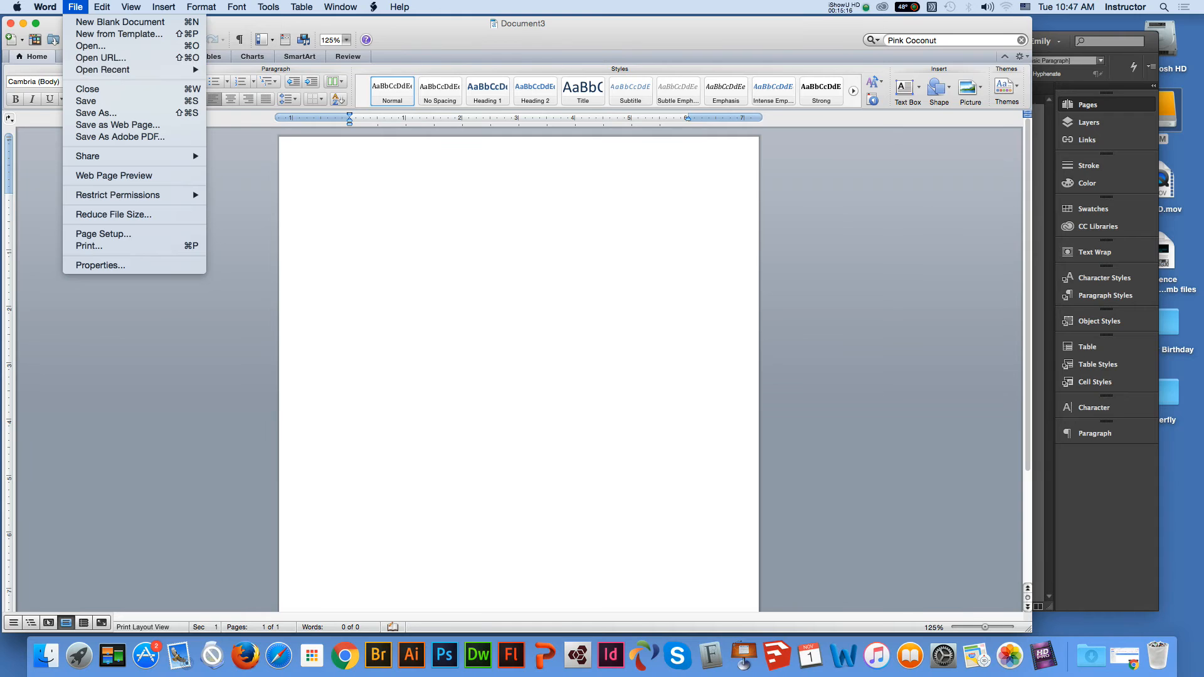
mouse_move(103, 70)
click(304, 70)
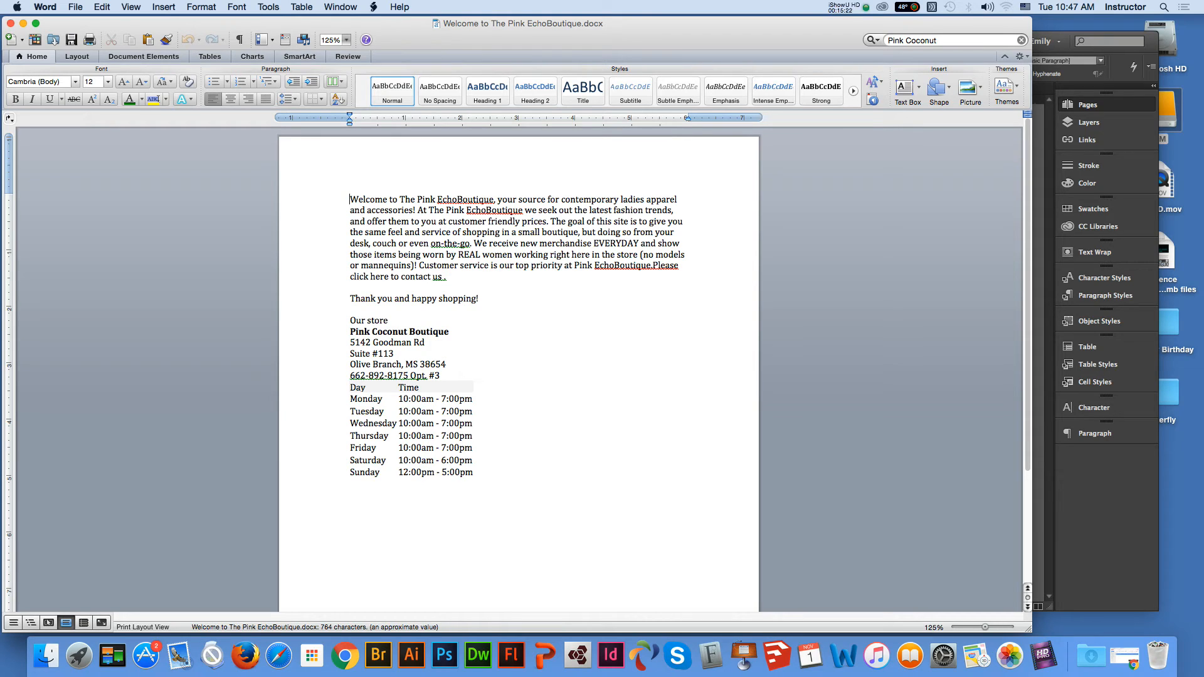
Step: Copy the "Our store" block with name, address and phone, and paste it below "Visit Us at:" in the InDesign text frame
drag(350, 321, 448, 377)
key(super+c)
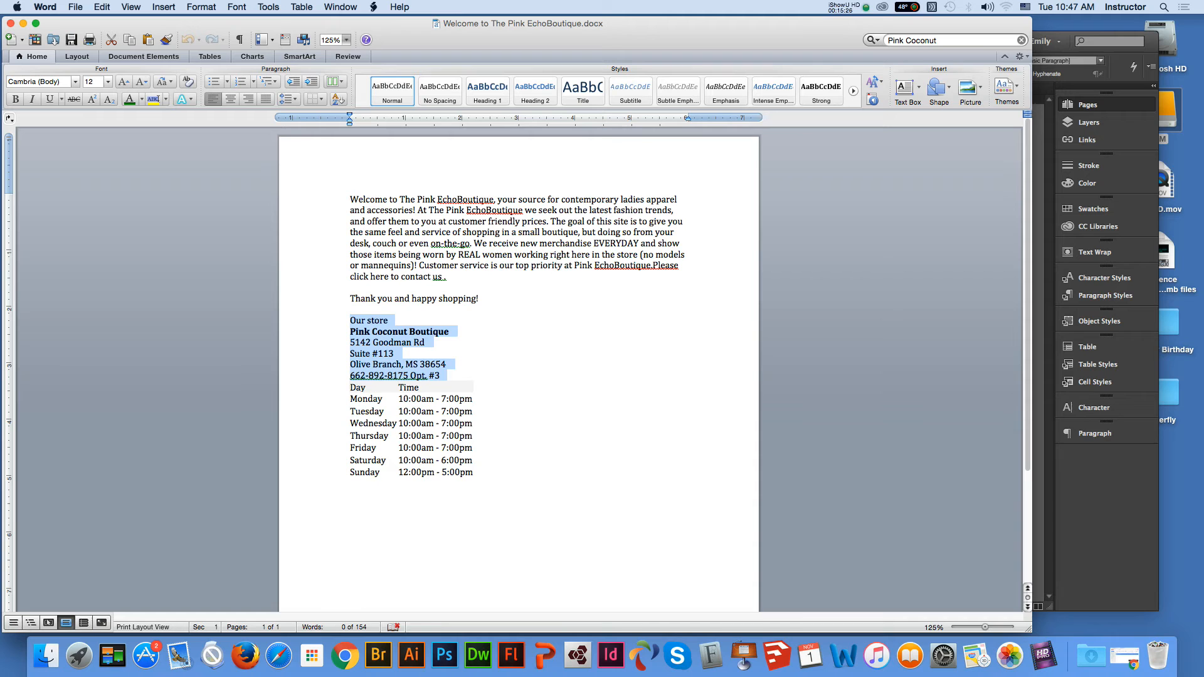
key(super+Tab)
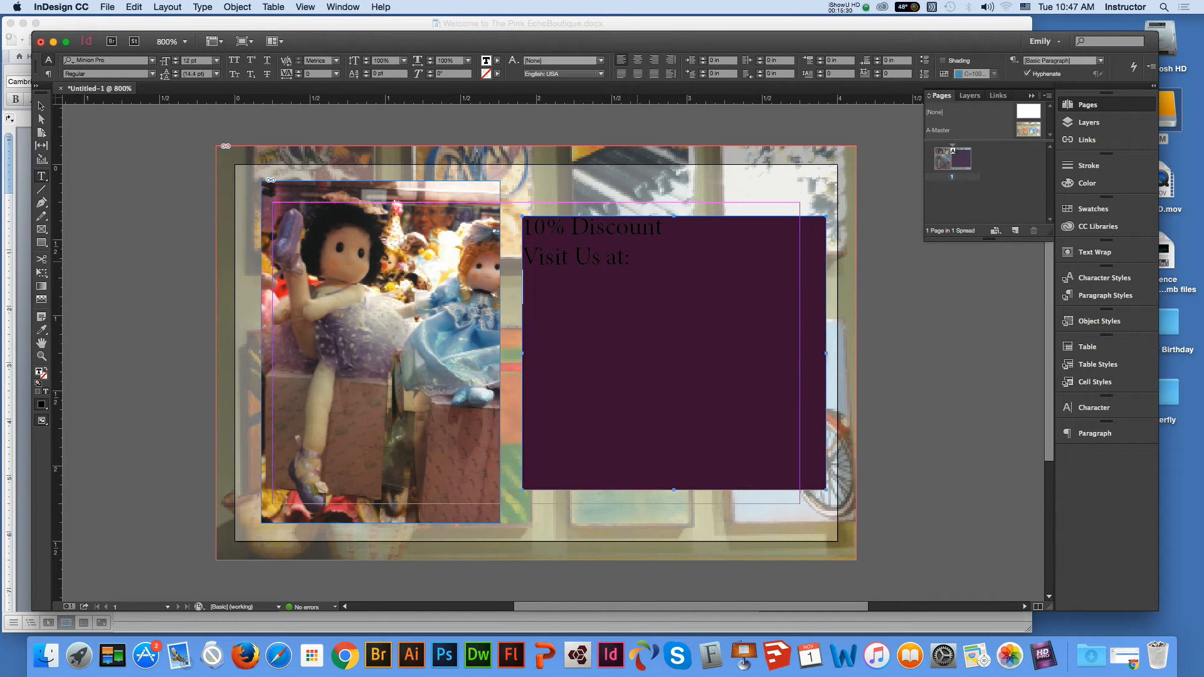
key(super+v)
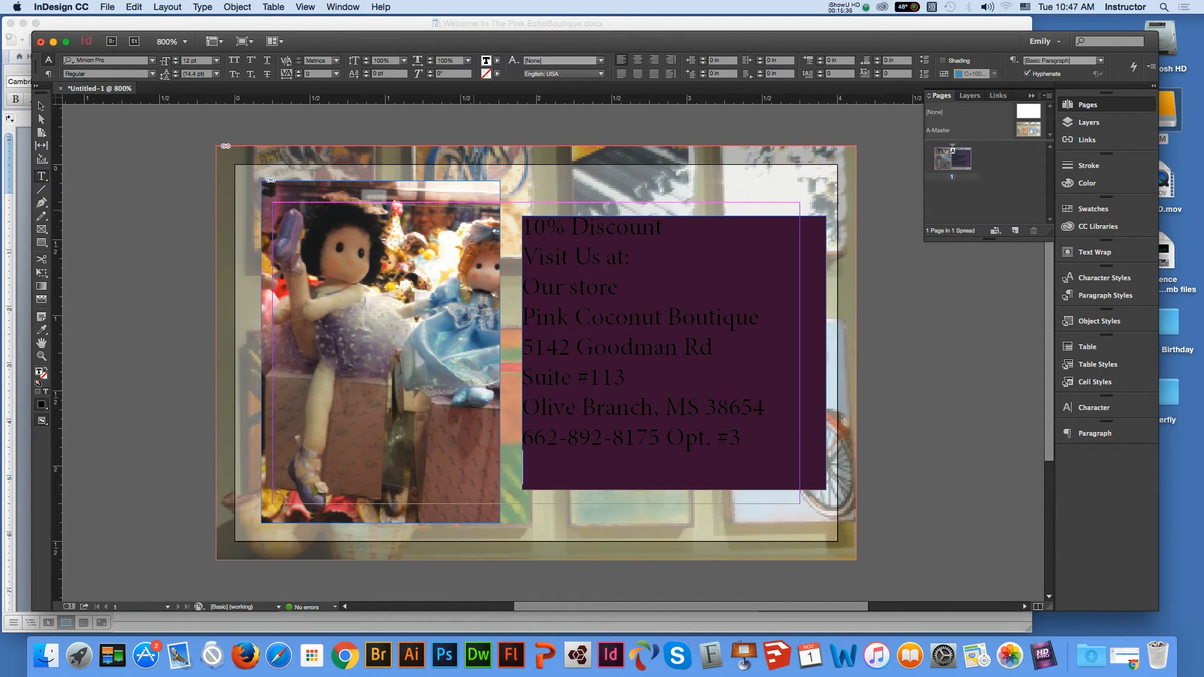
Step: Set the colour of all text in the purple frame to the [Paper] swatch, and deselect the text
click(589, 277)
key(super+a)
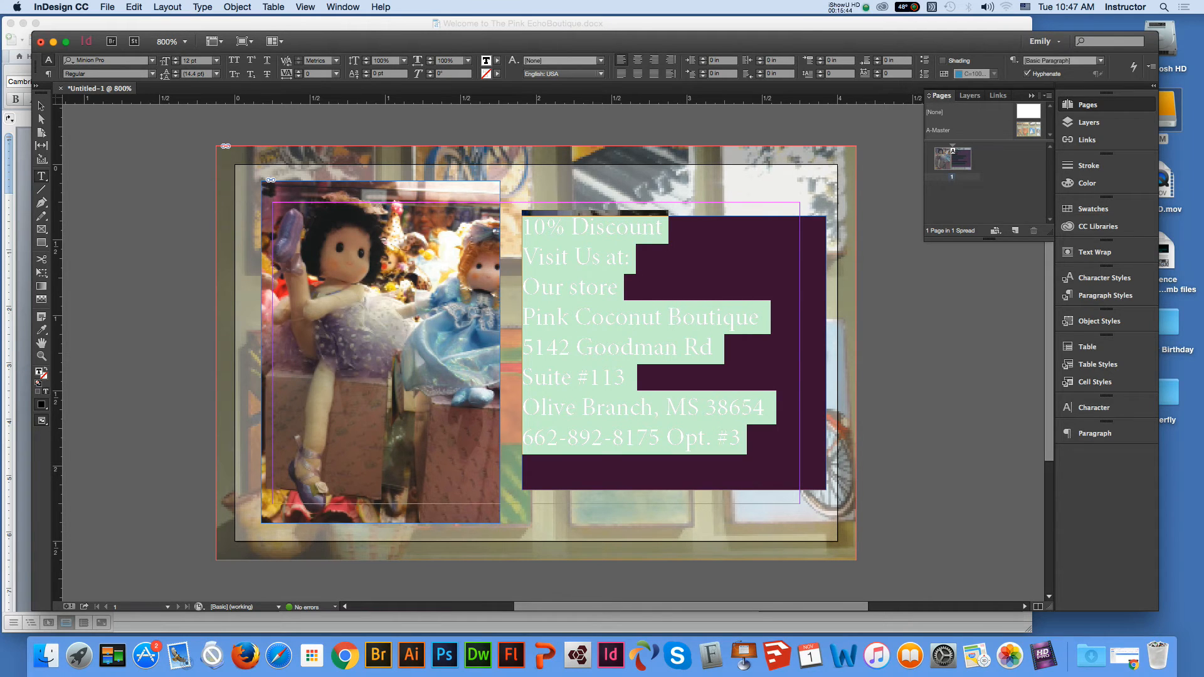
click(497, 61)
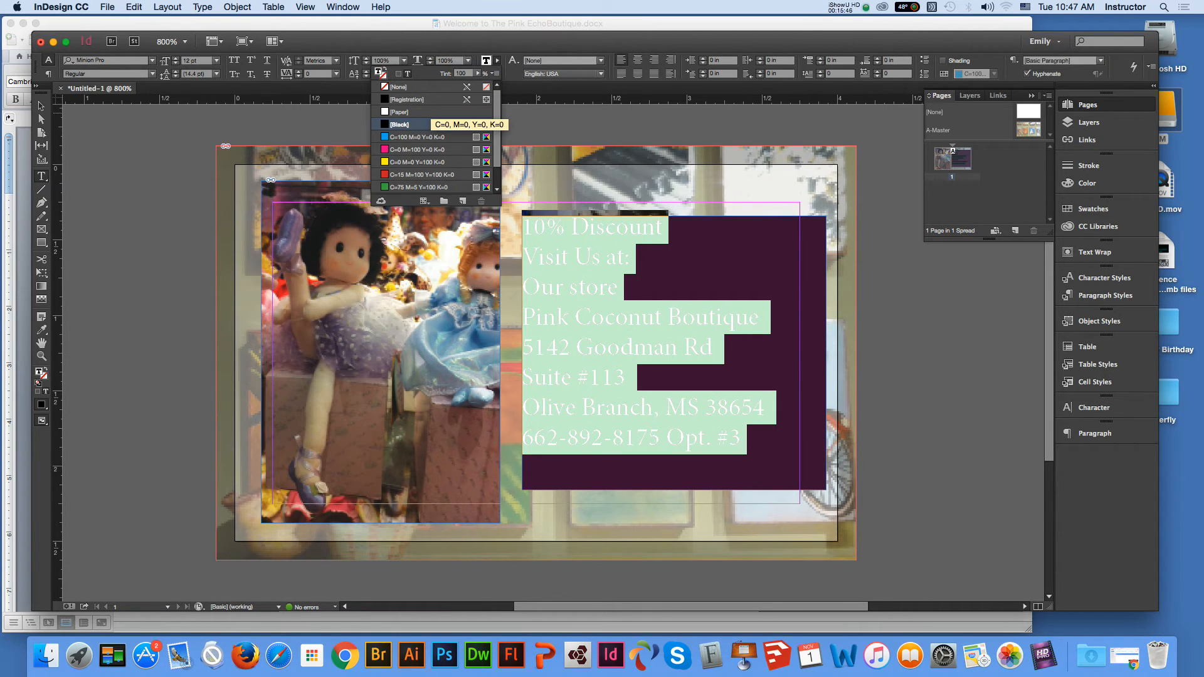
click(400, 112)
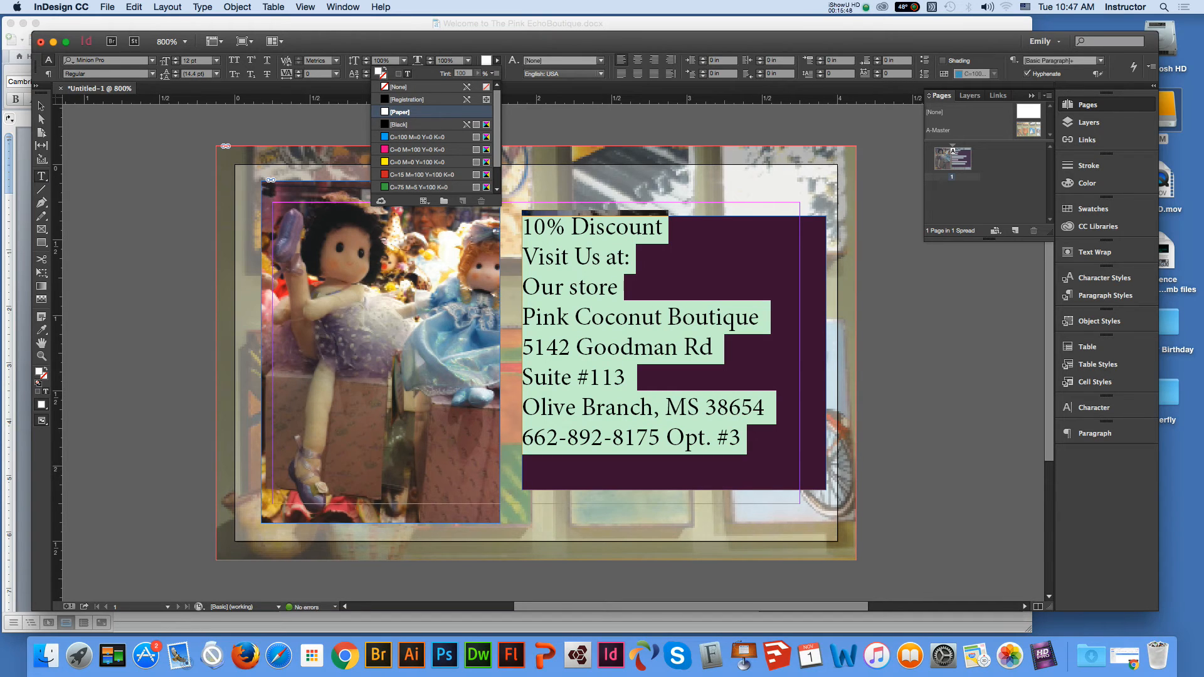
click(326, 42)
click(562, 258)
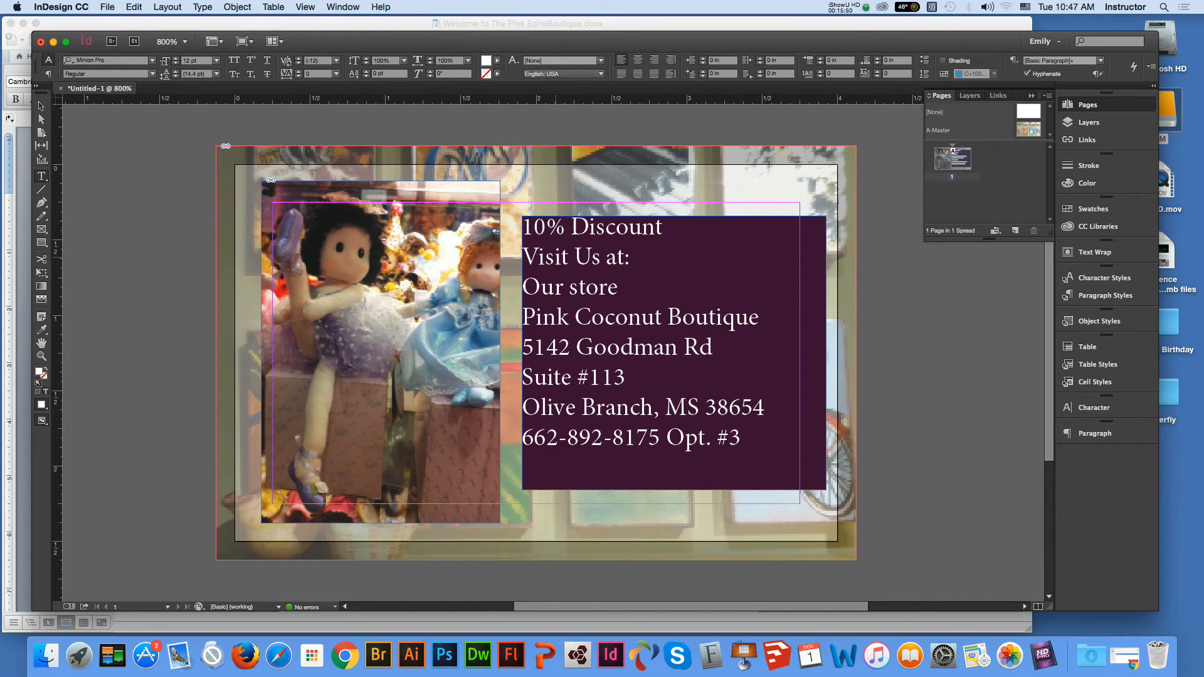
Step: Centre-align all the text in the purple frame
click(656, 339)
key(super+a)
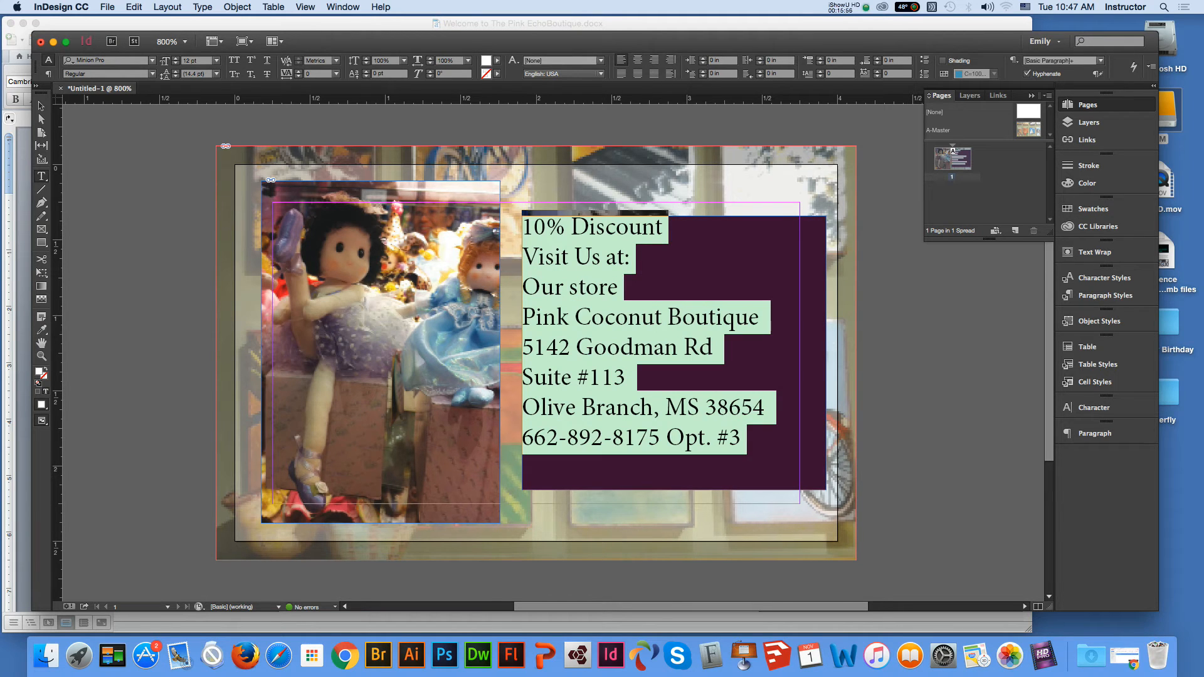
click(638, 59)
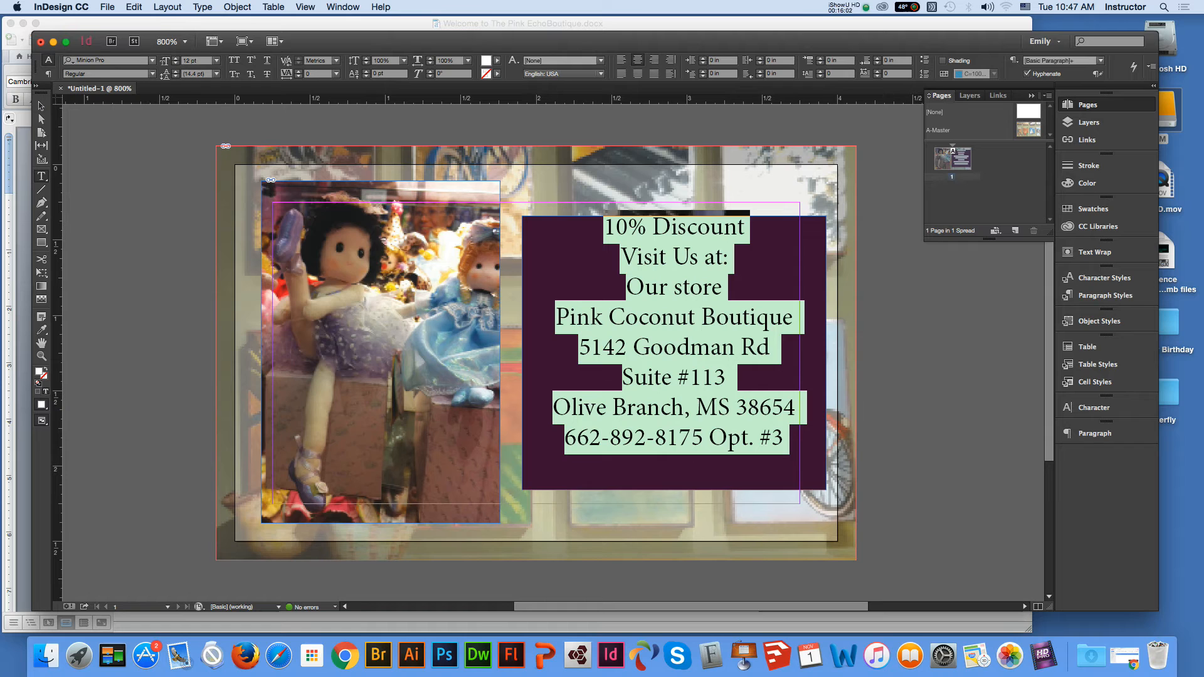
Step: Set the font size of the "10% Discount" line to 18 pt
drag(604, 227, 749, 227)
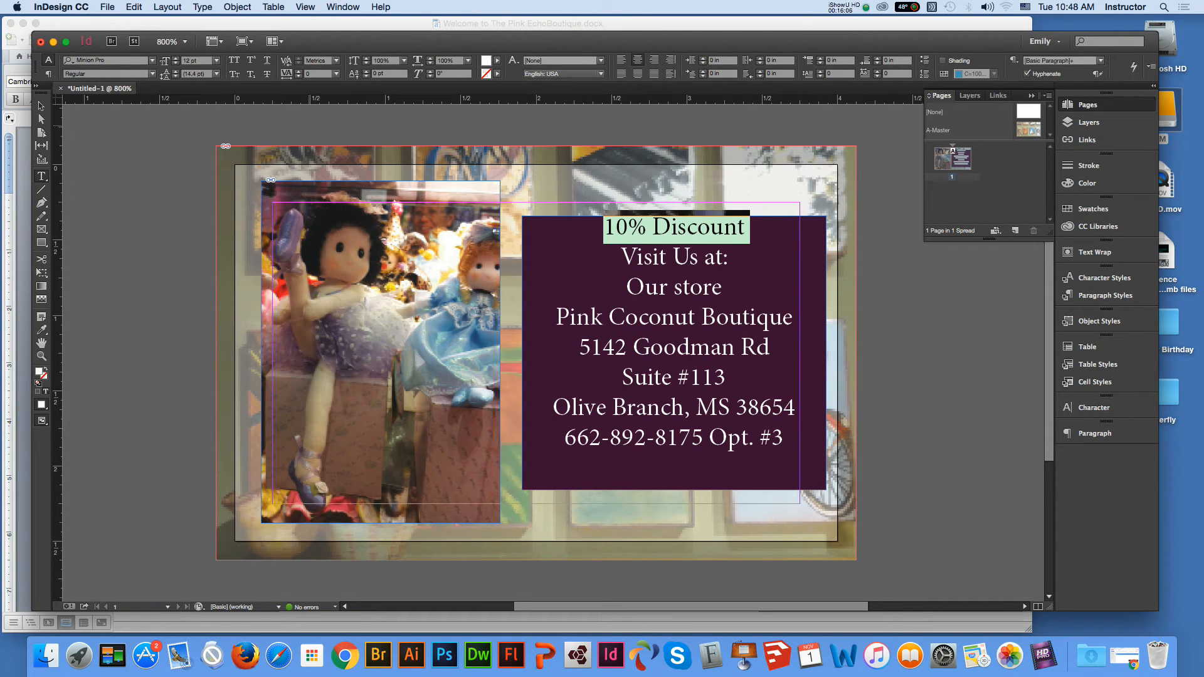
click(217, 60)
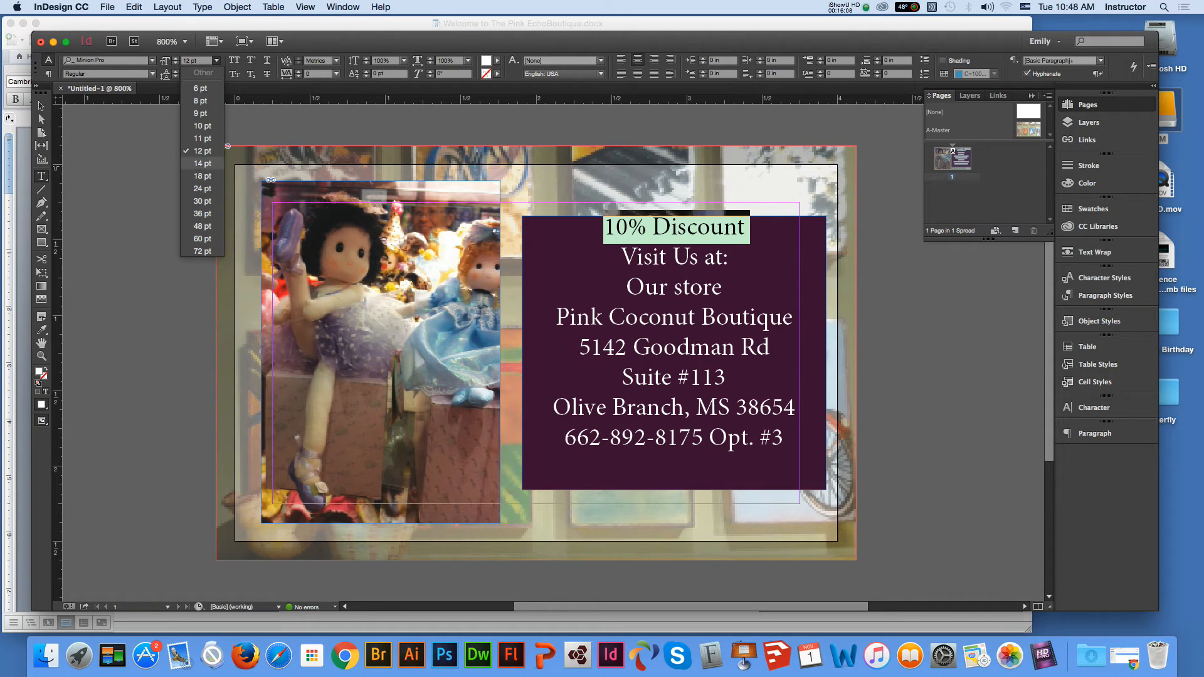
click(199, 165)
click(217, 60)
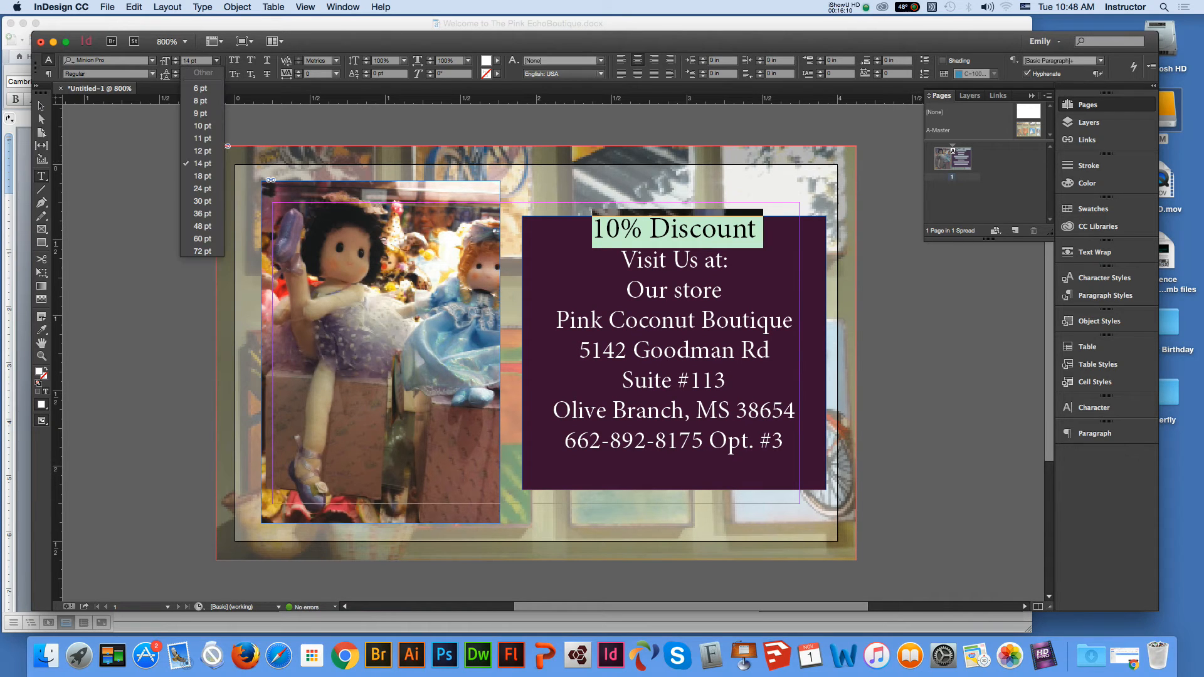
click(202, 176)
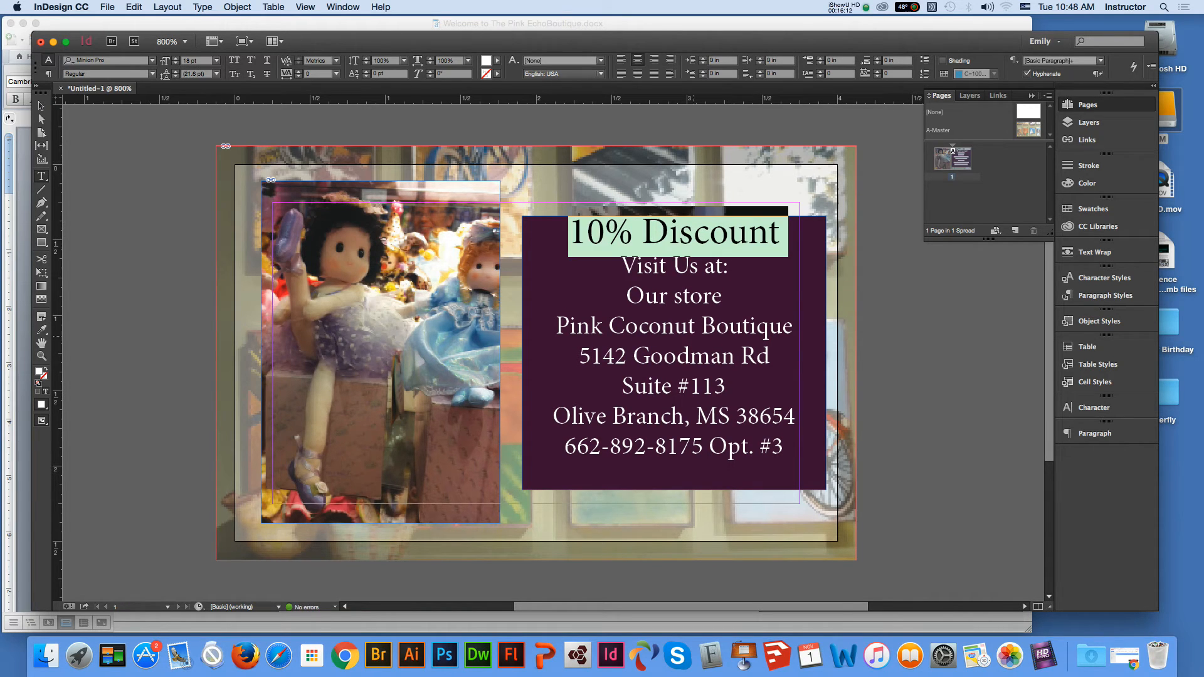
Step: Set the font size of all lines from "Visit Us at:" through the phone number to 11 pt, and deselect the text
click(695, 325)
drag(621, 264, 789, 447)
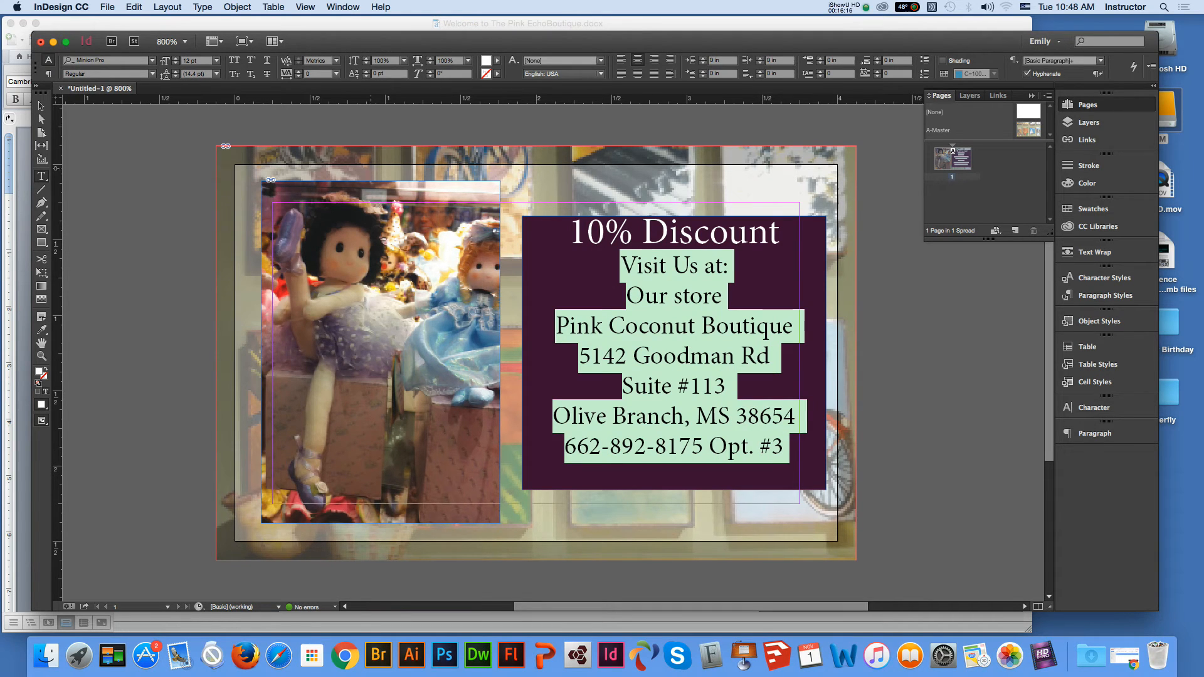
click(216, 61)
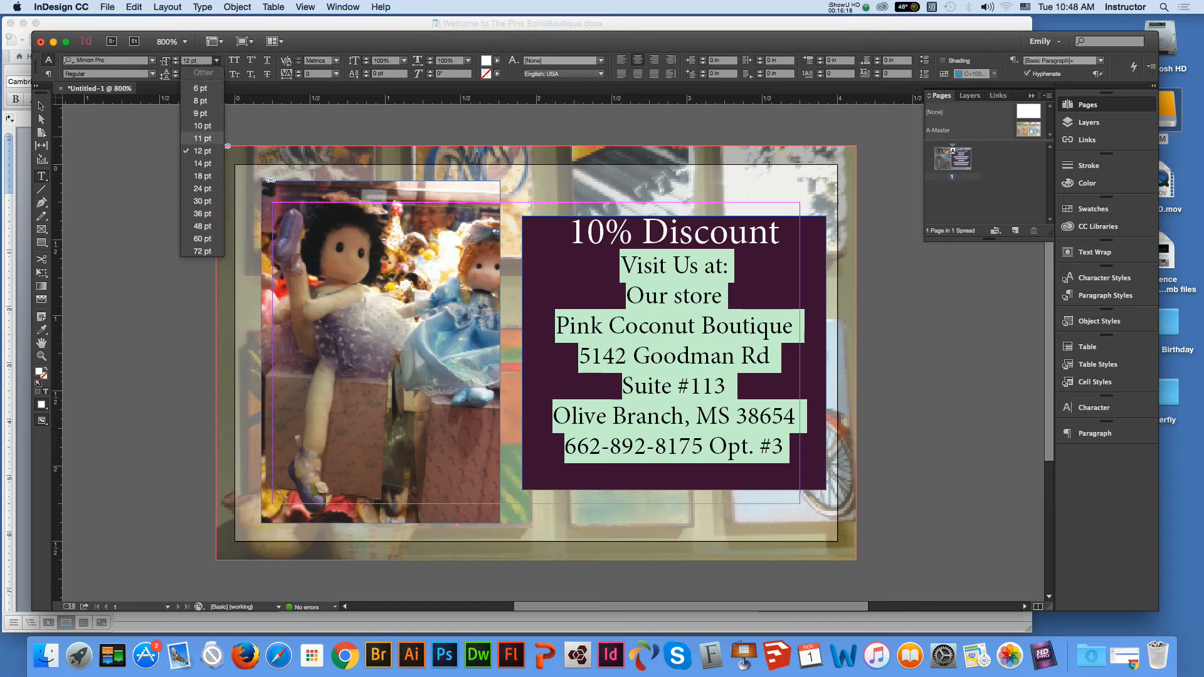
click(202, 138)
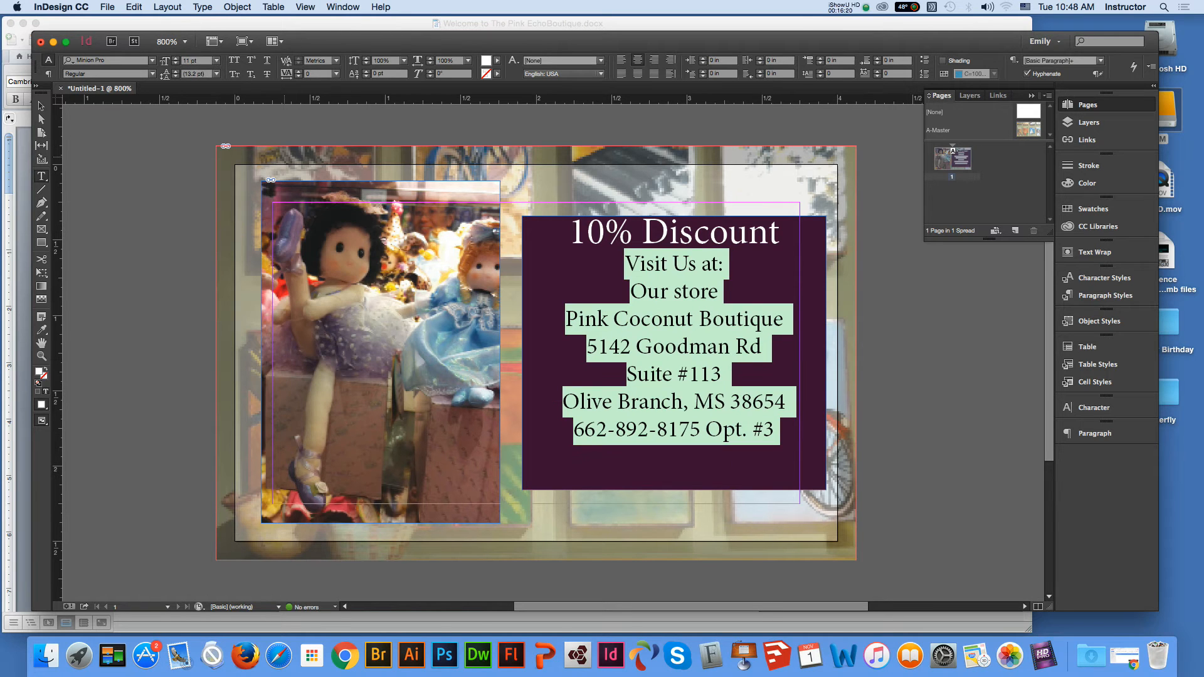
click(700, 284)
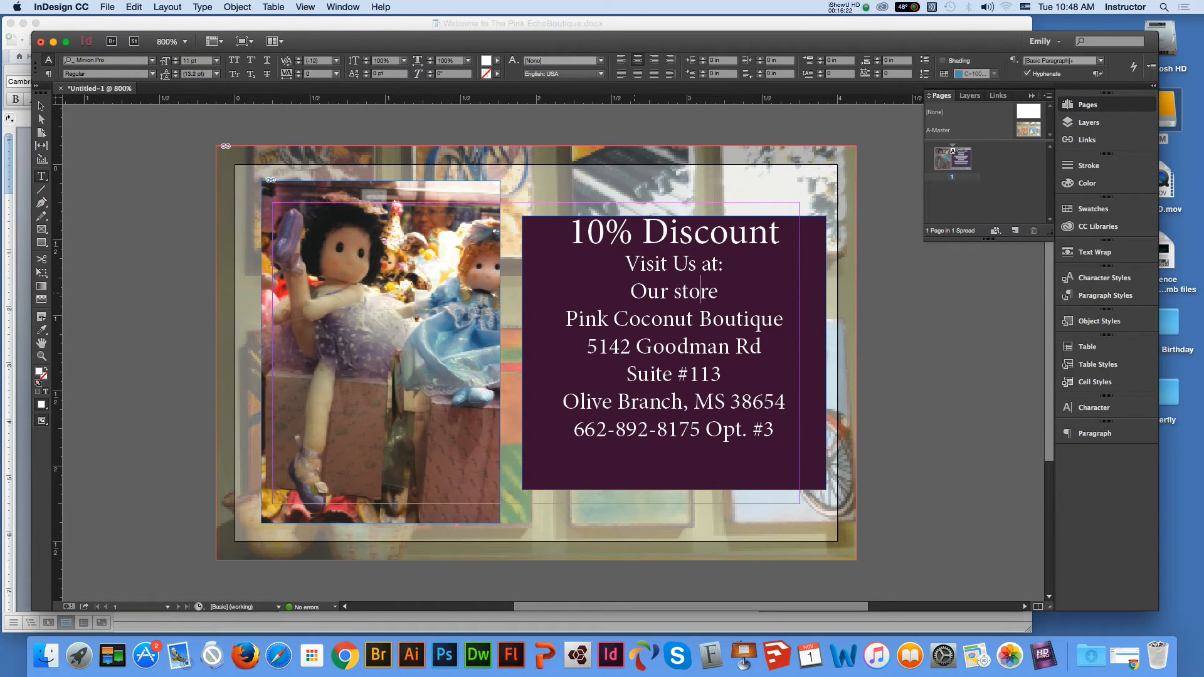
drag(569, 234, 789, 234)
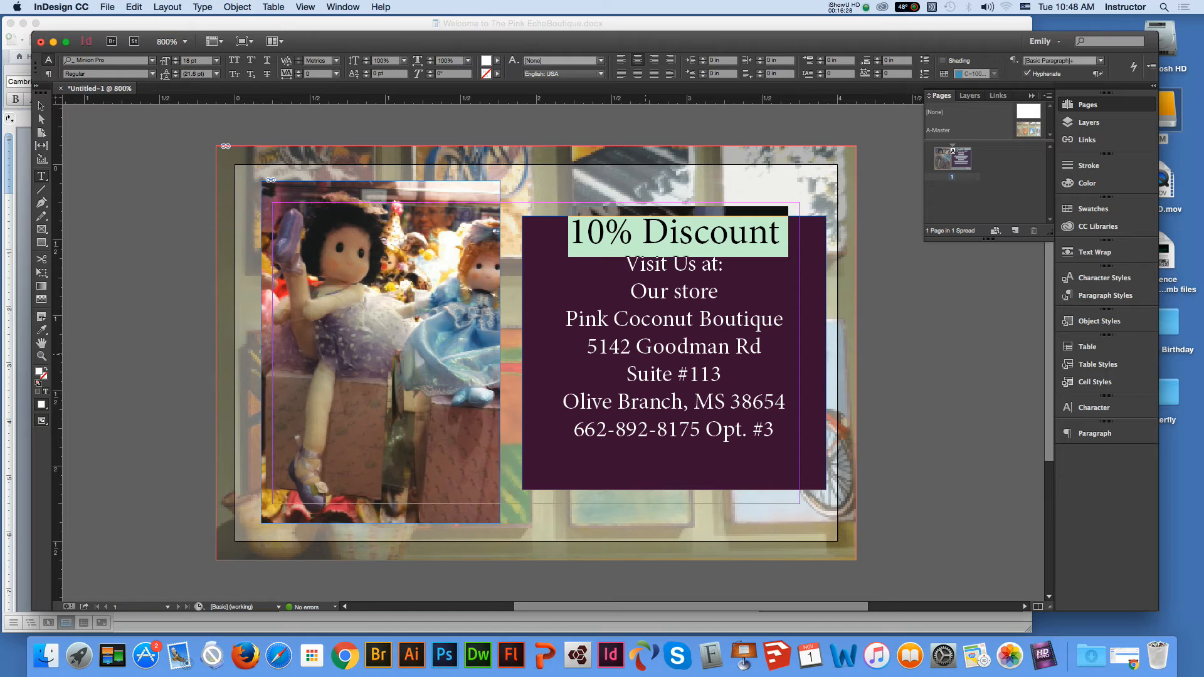
click(628, 374)
drag(627, 374, 790, 402)
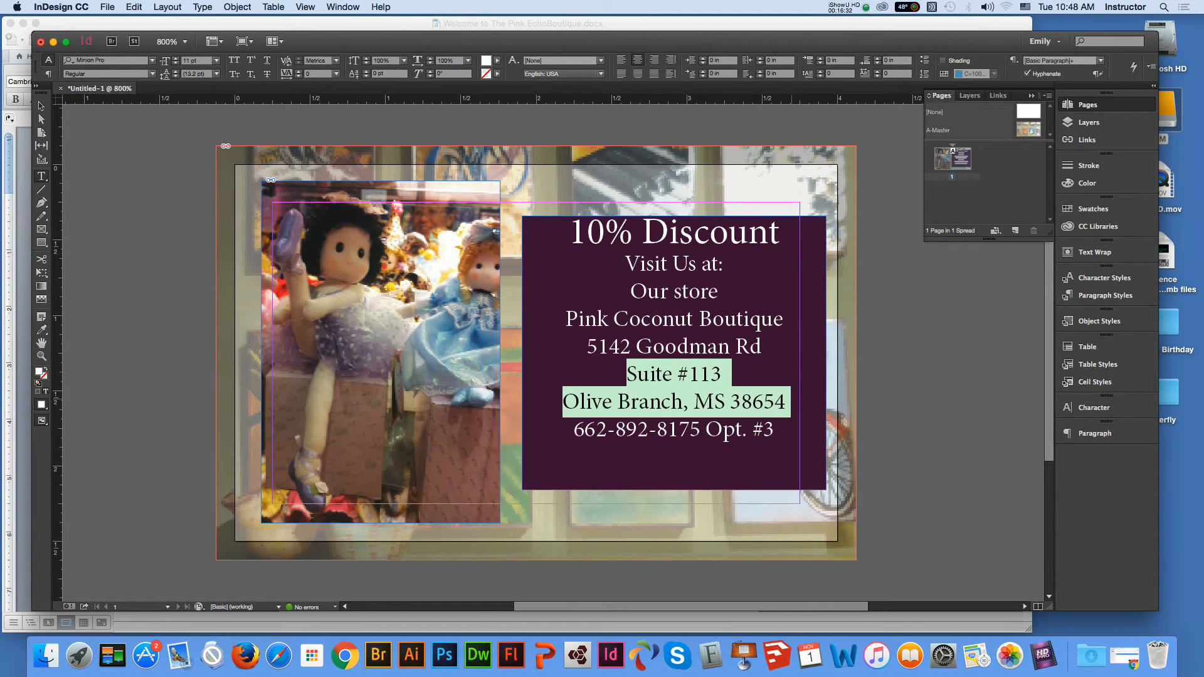
click(742, 402)
drag(563, 402, 787, 402)
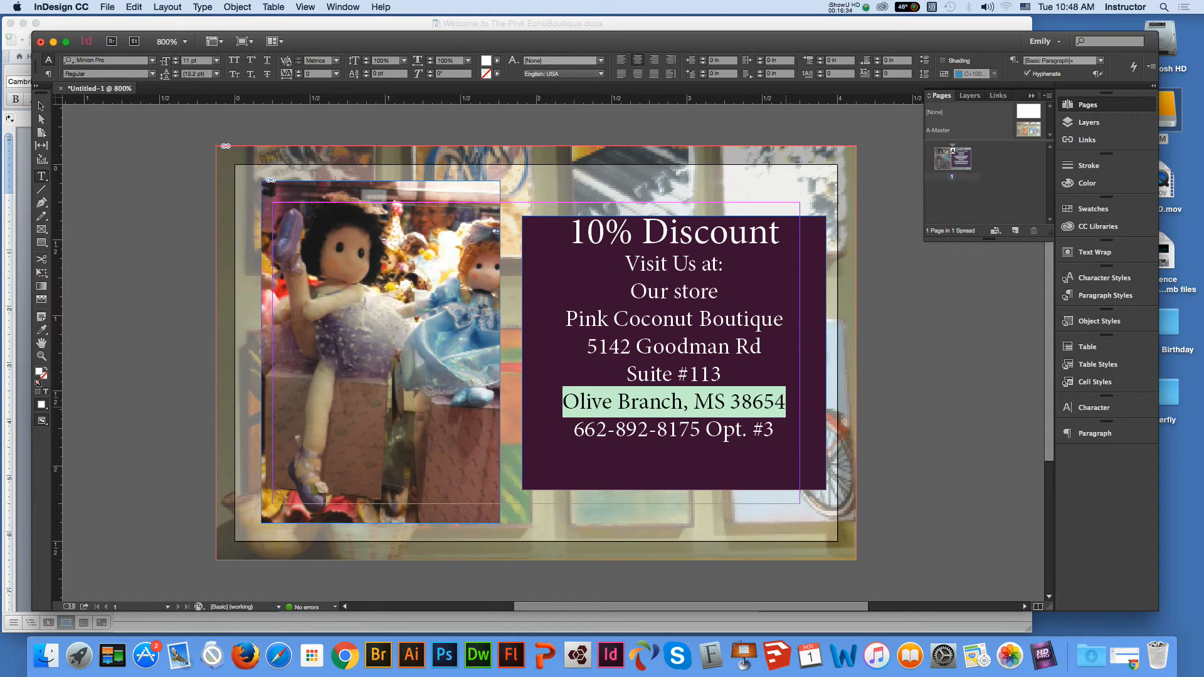
click(735, 344)
Step: Try the Giddyup Std font on the "10% Discount" line
drag(568, 232, 781, 232)
click(152, 61)
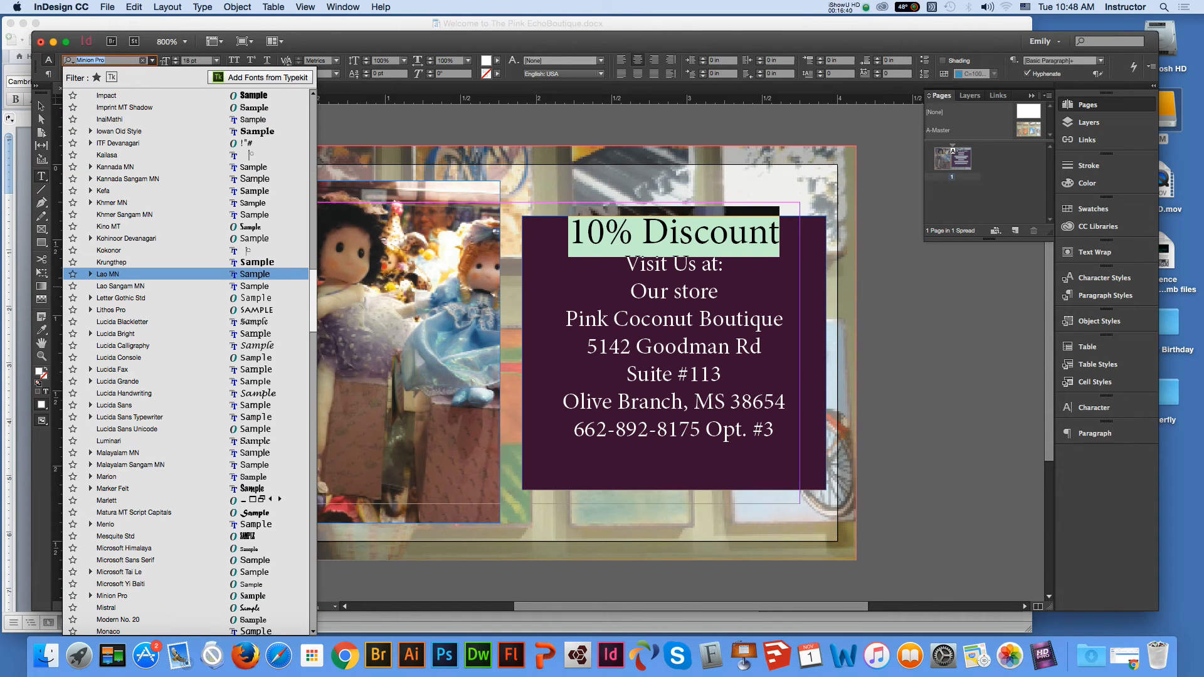
scroll(188, 364, up, 10)
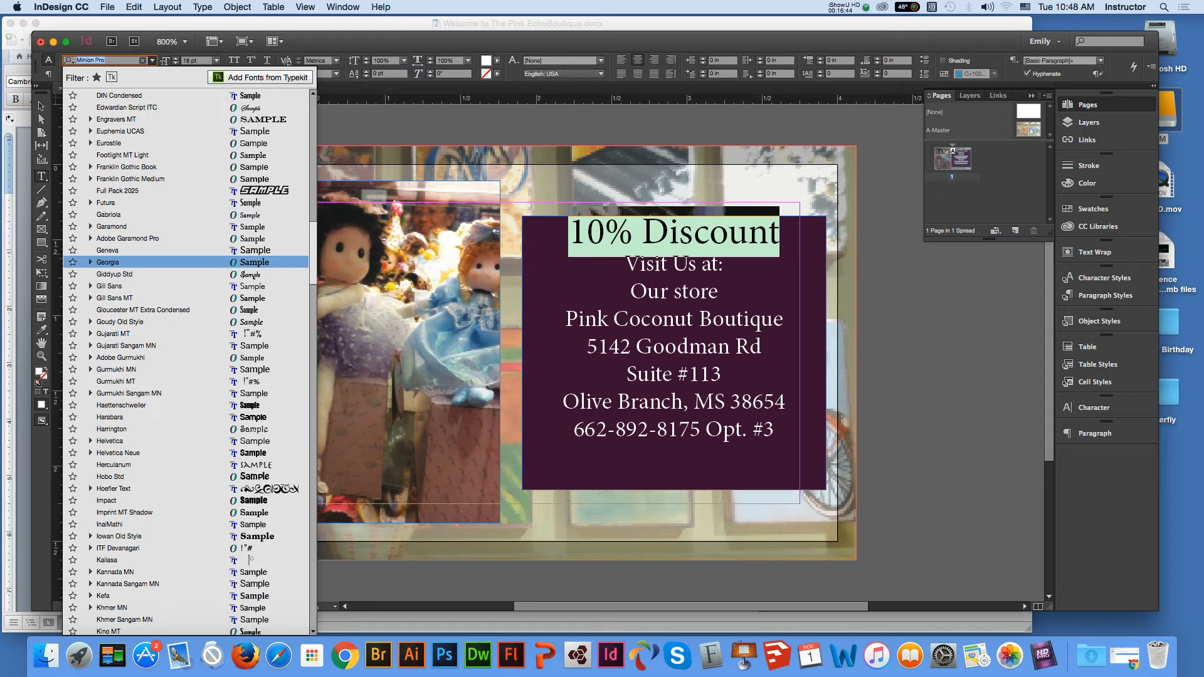
click(115, 274)
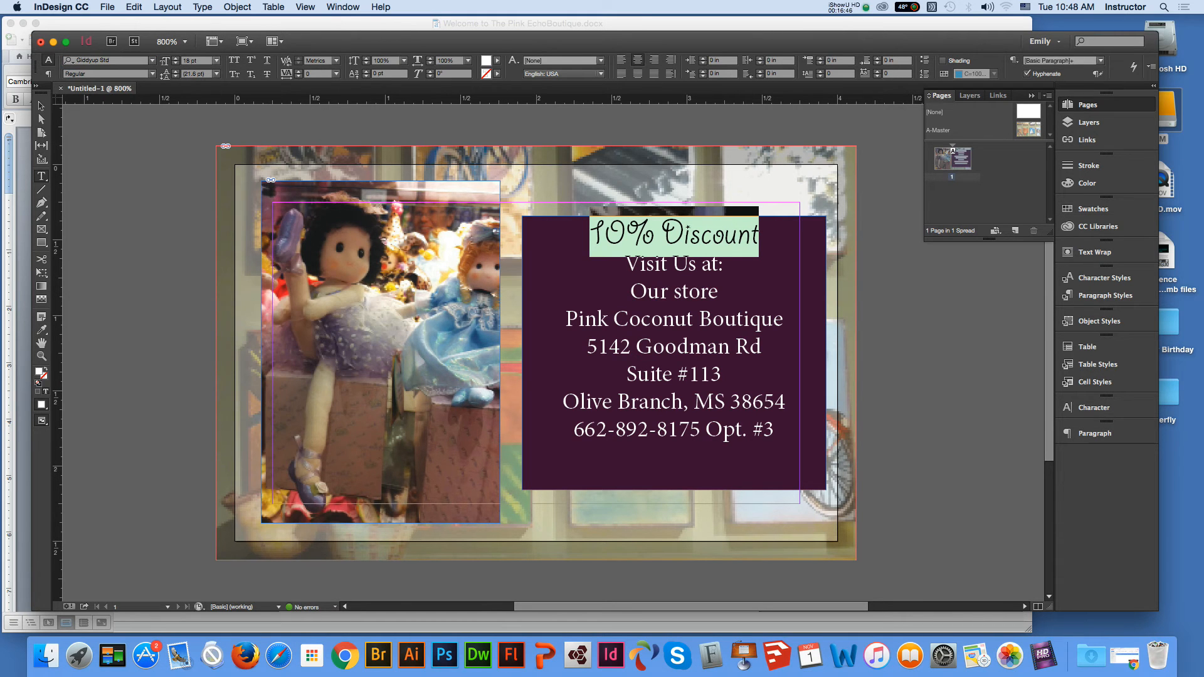
Step: Set the font of the "10% Discount" line to Brush Script MT
click(152, 61)
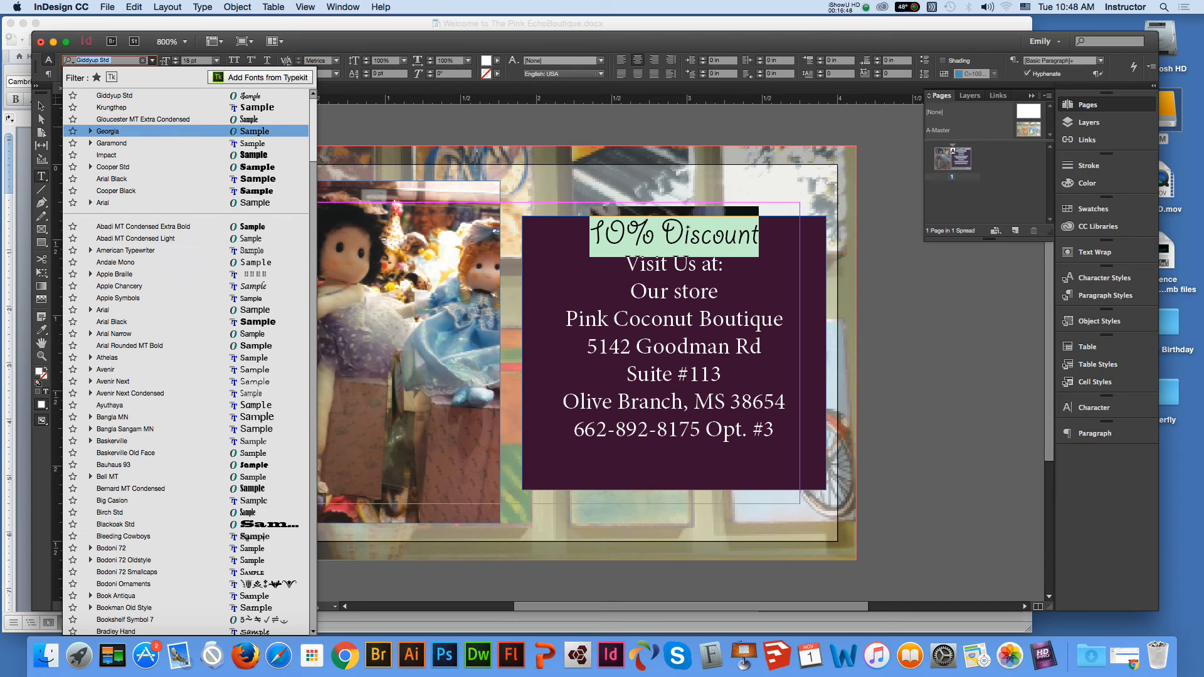
scroll(186, 364, down, 2)
scroll(189, 364, down, 3)
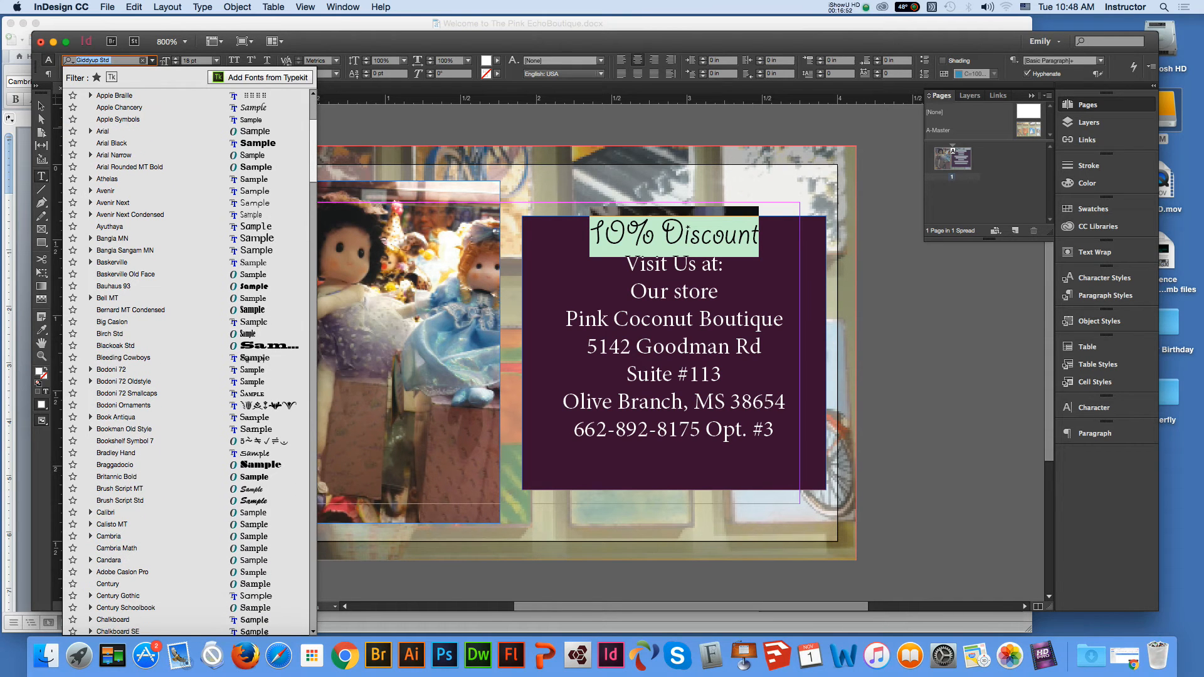
scroll(188, 364, down, 8)
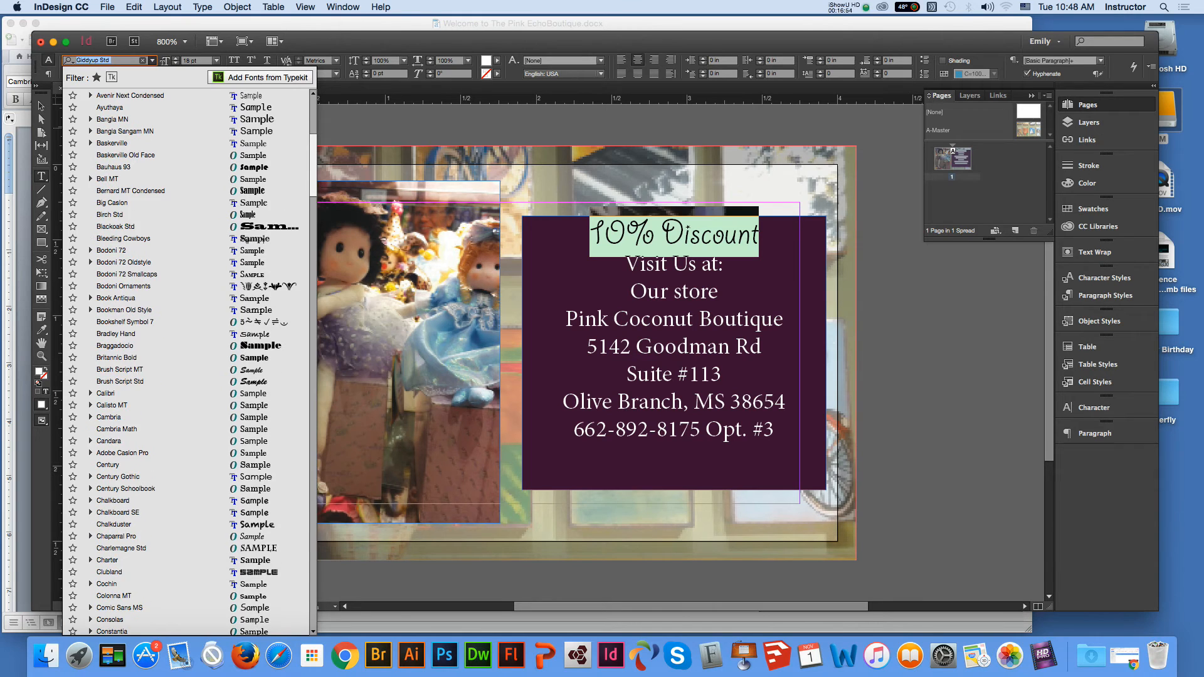
scroll(188, 364, down, 3)
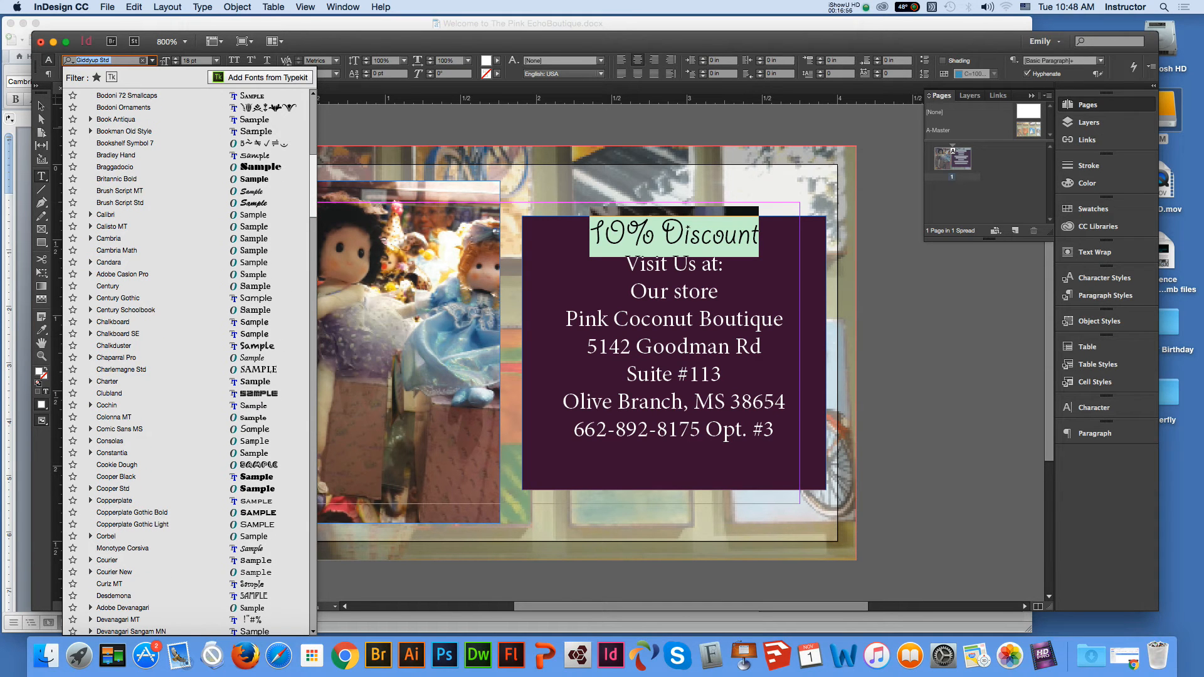
click(119, 191)
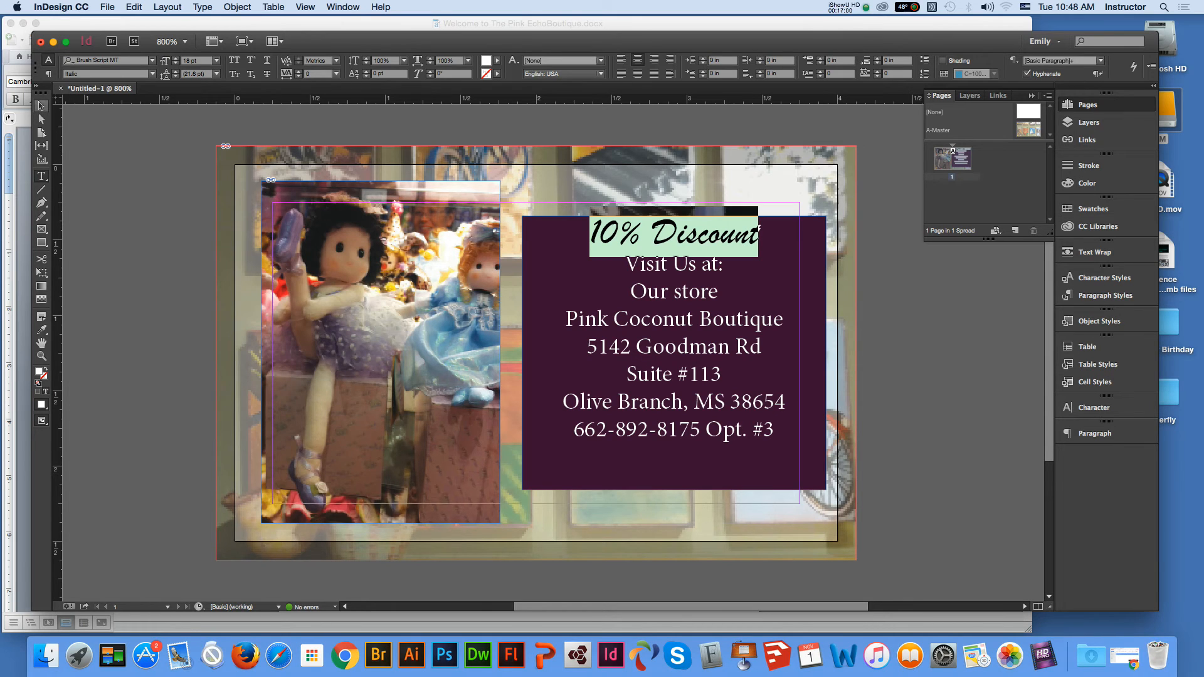
Step: Set the font size of the "10% Discount" line to 24 pt, and deselect the text
drag(200, 61, 181, 61)
text(2)
key(Return)
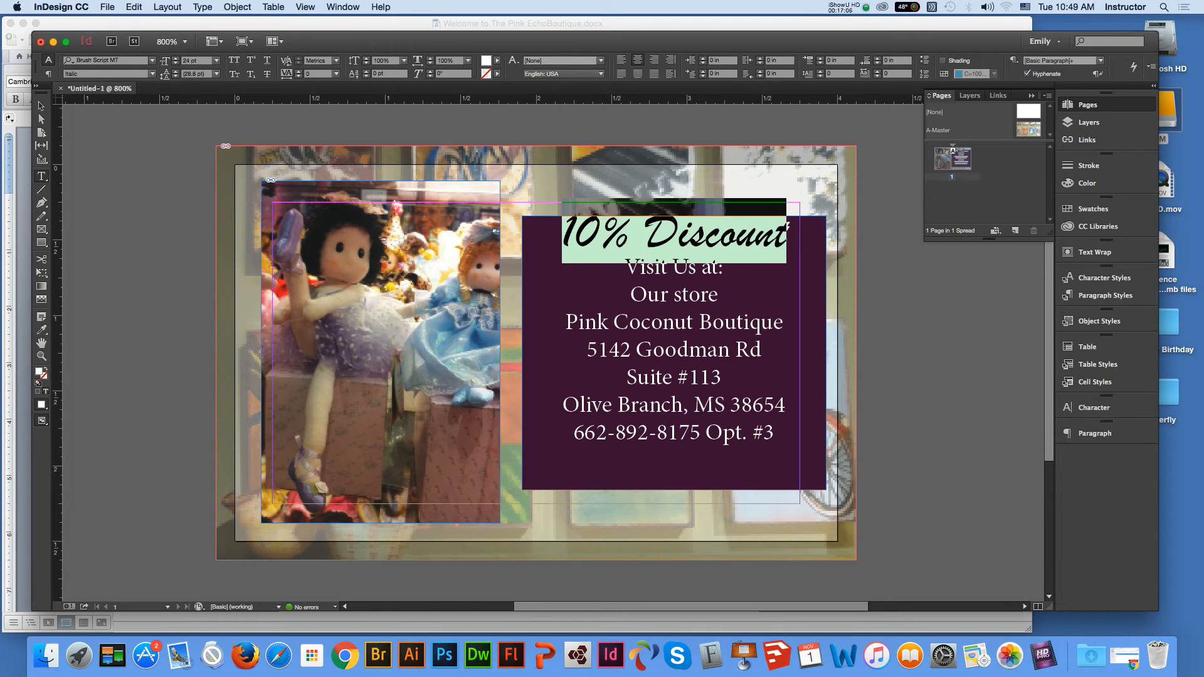
key(Escape)
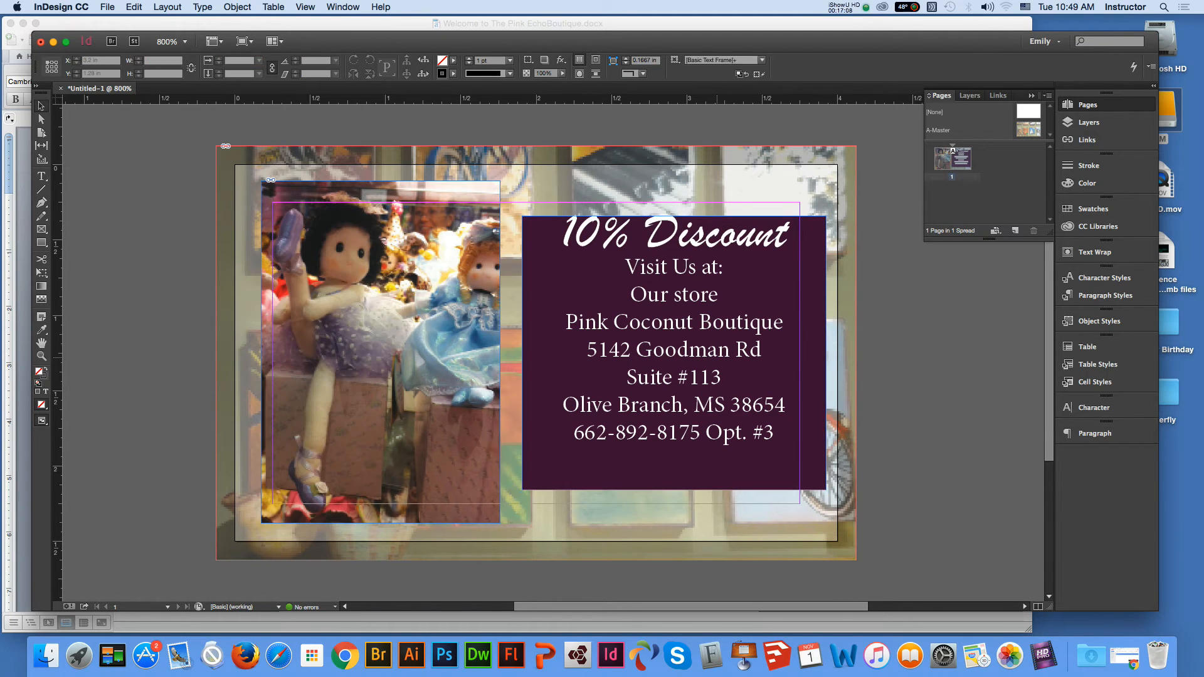
Step: Give the purple text frame an inset spacing of 0.125 in on all four sides, and deselect it
click(712, 356)
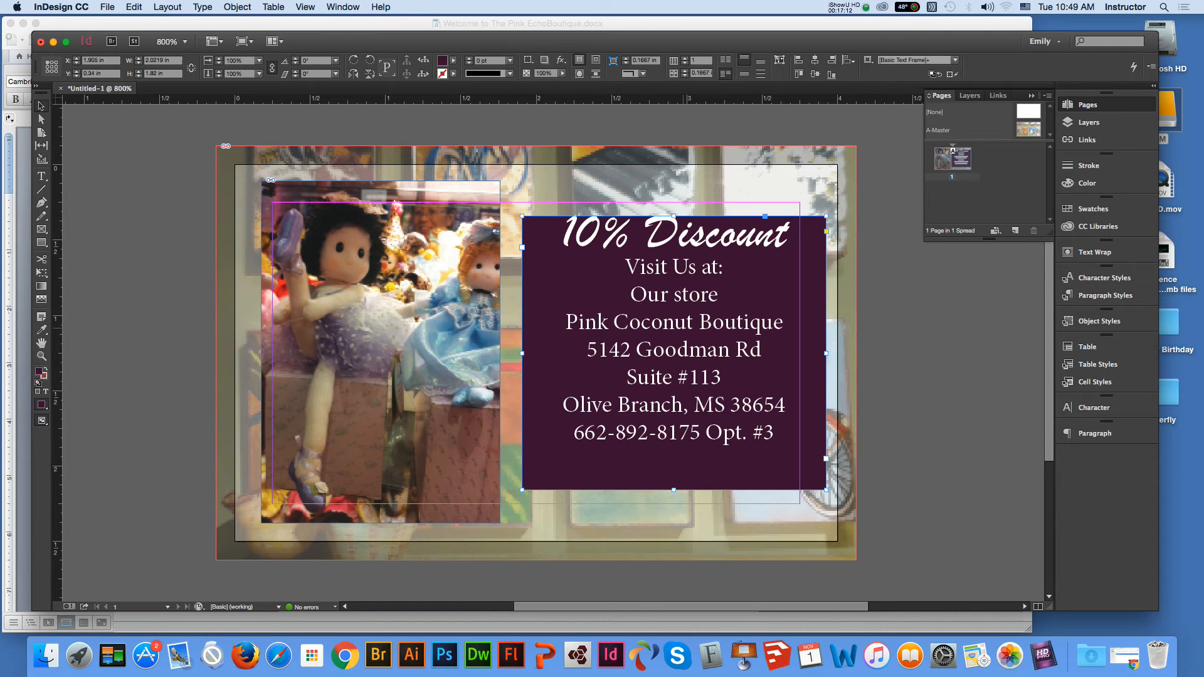
right_click(684, 257)
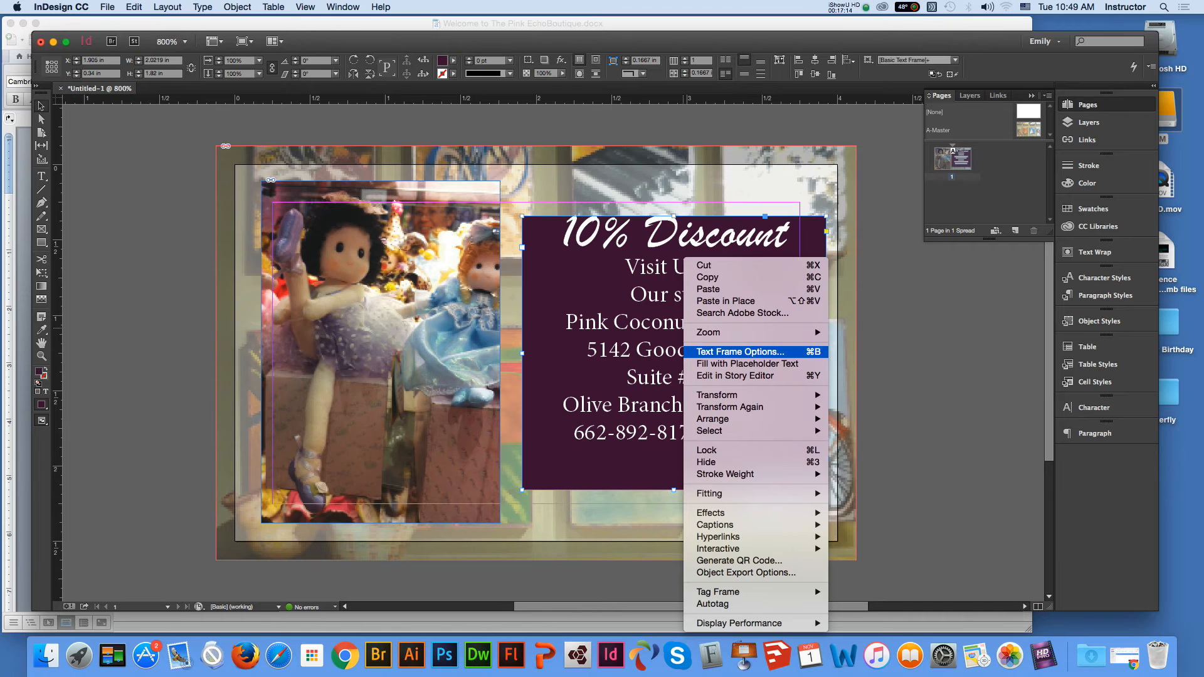
click(740, 352)
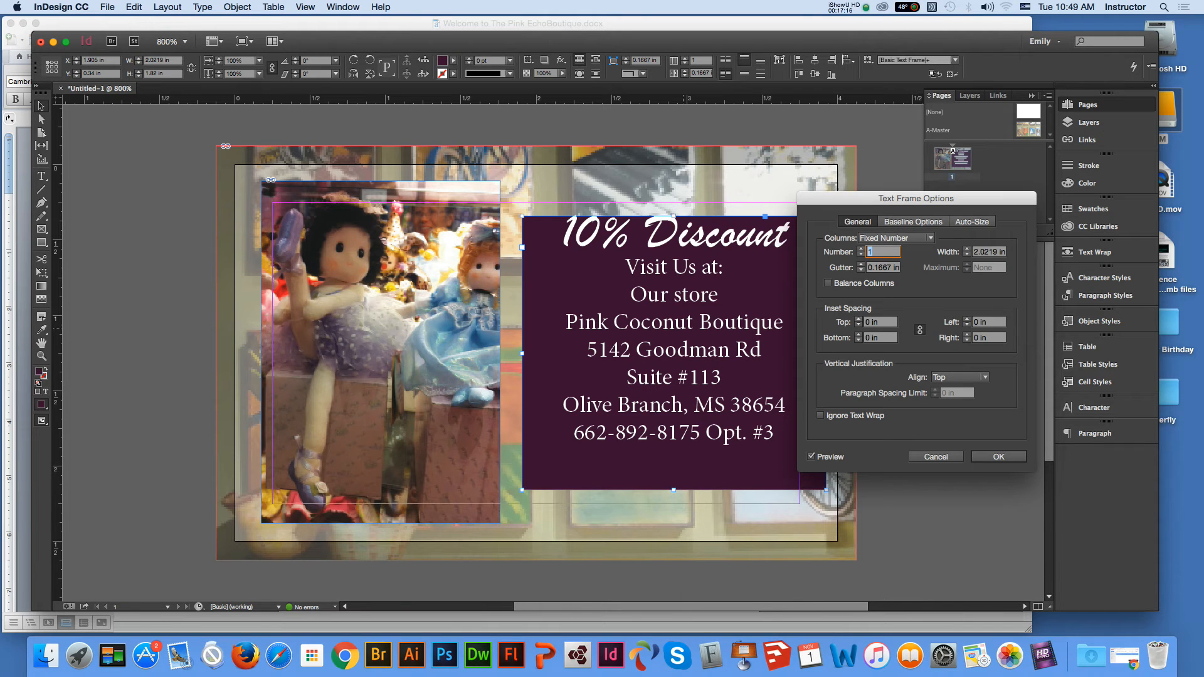
click(858, 319)
click(858, 319)
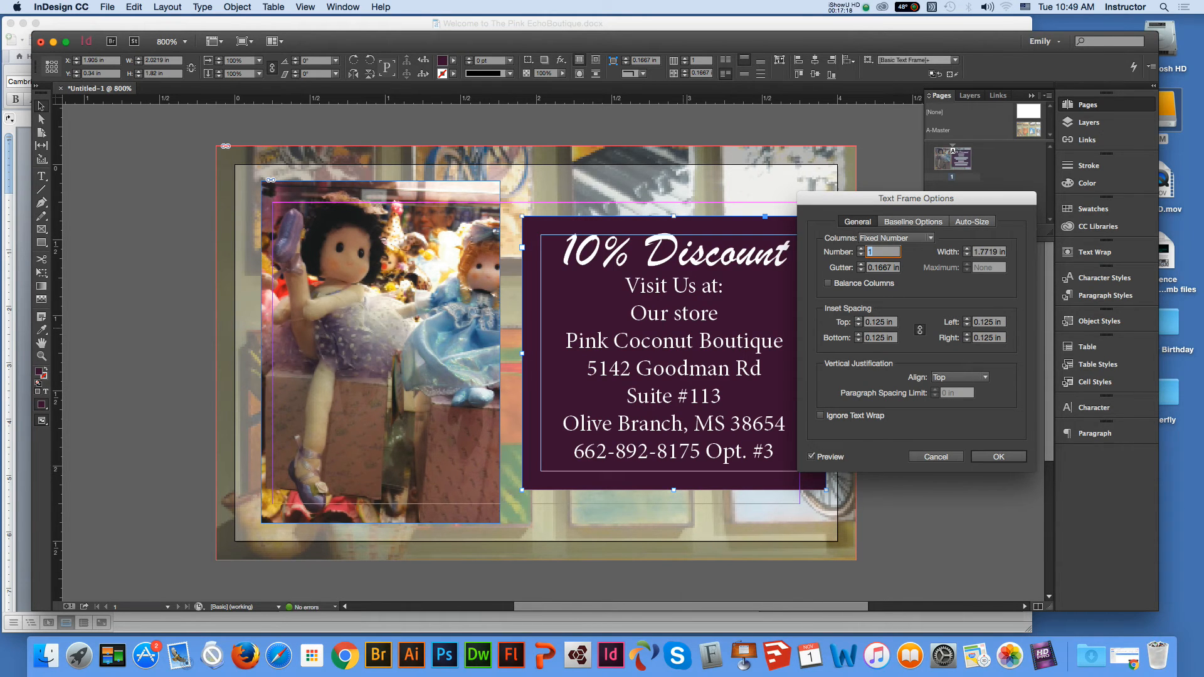
key(Return)
click(898, 389)
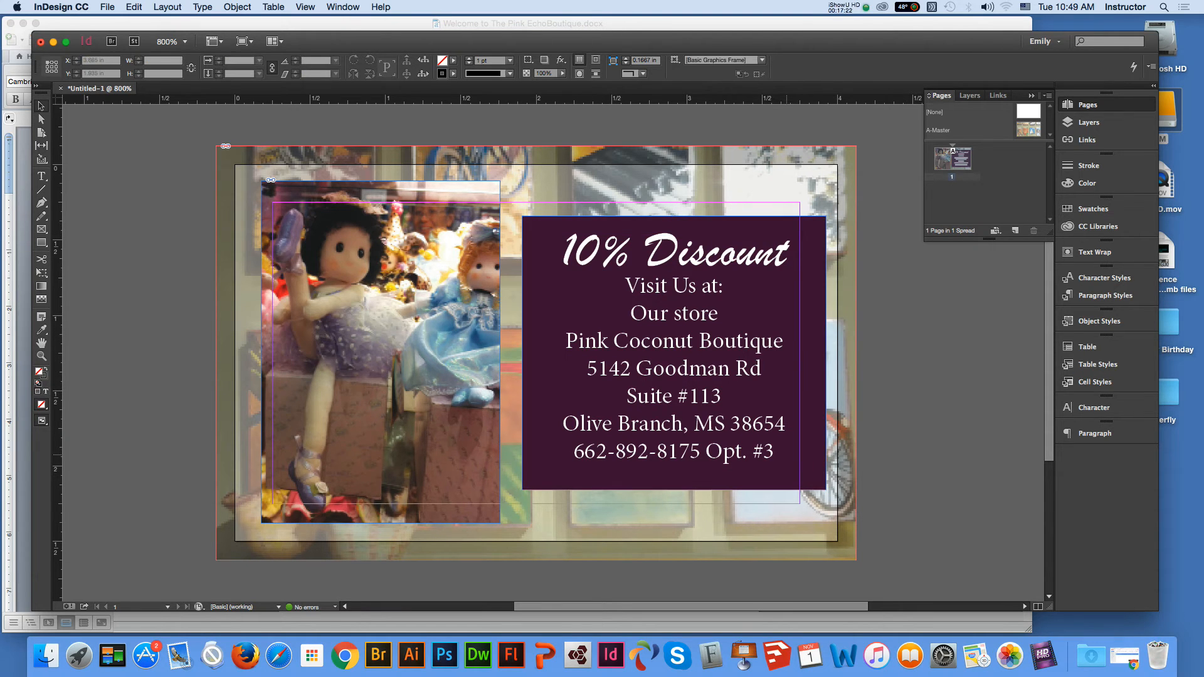
Step: Set the font size of the lines from "Our store" through the phone number to 10 pt
click(689, 434)
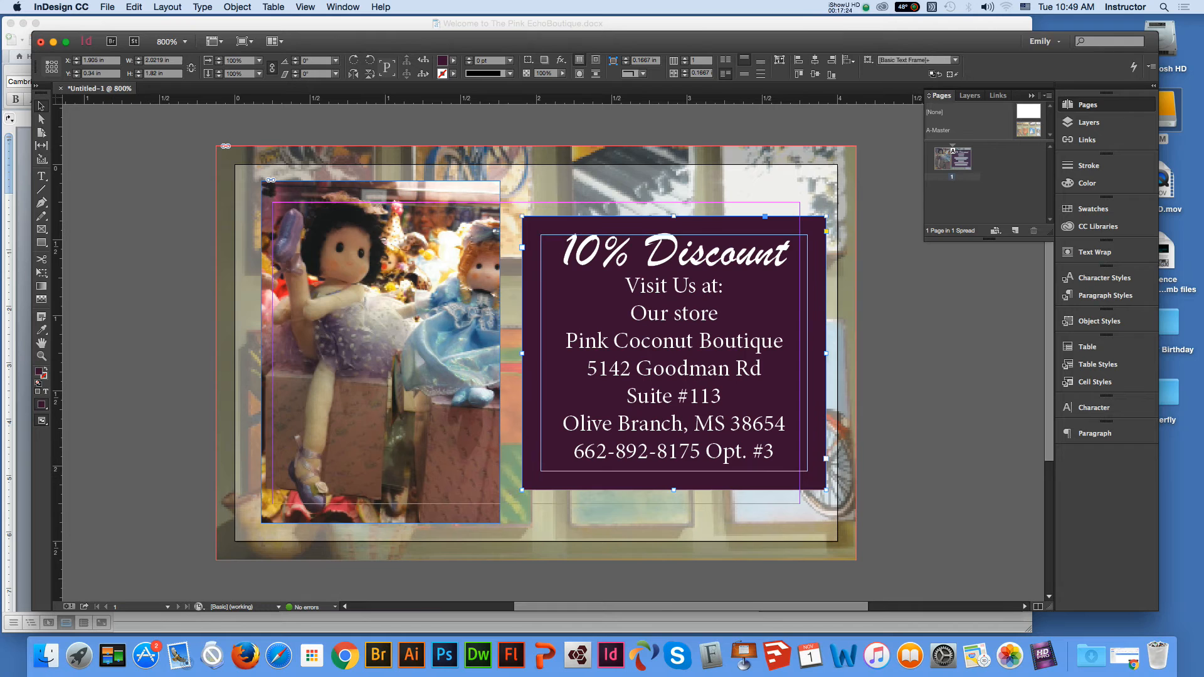
click(41, 176)
drag(631, 313, 776, 452)
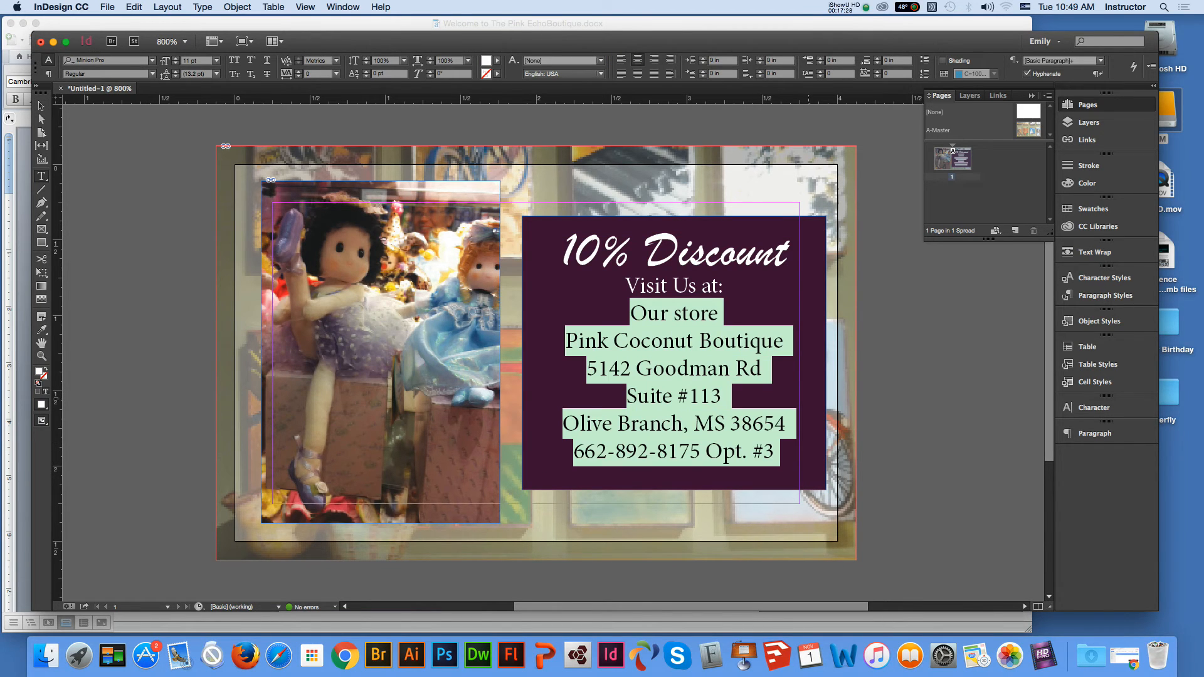
click(216, 60)
click(202, 126)
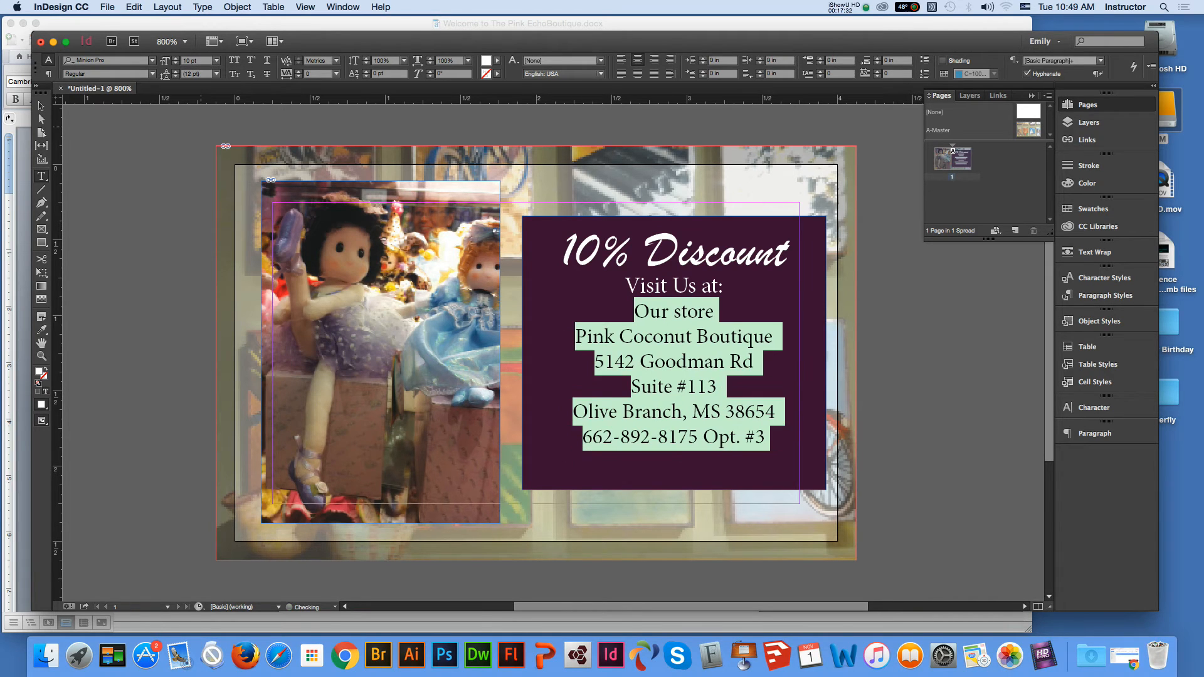
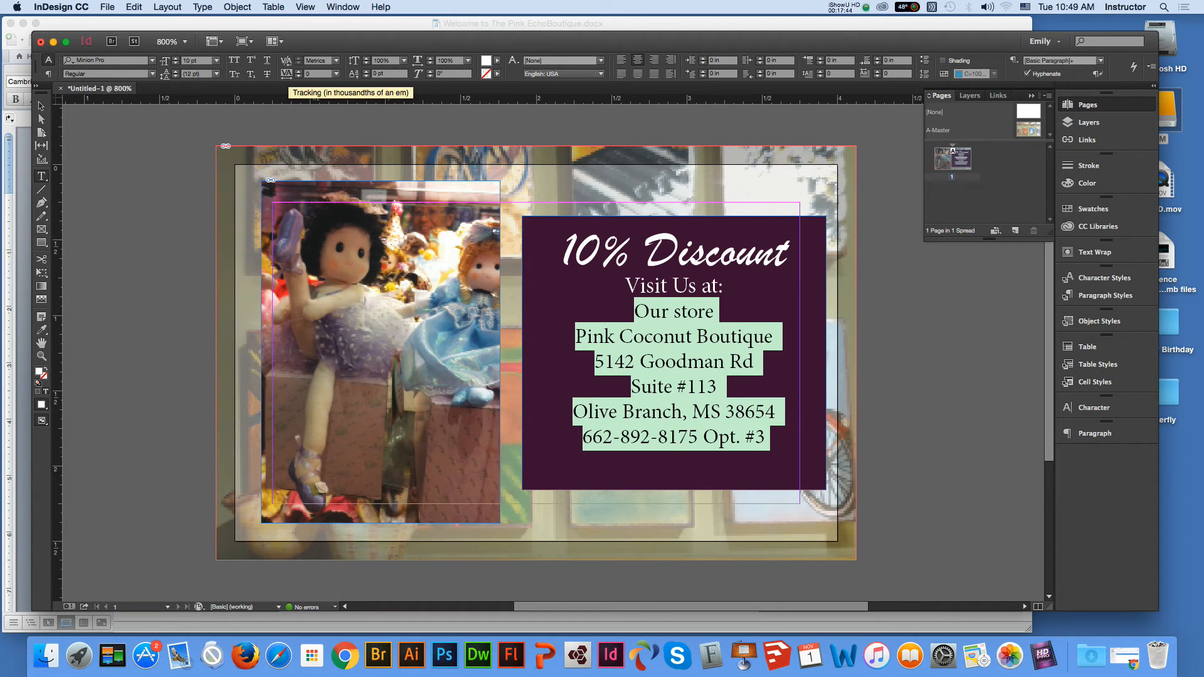
Step: Set the tracking of the lines from "Our store" through the phone number to 25, and deselect the text
click(336, 73)
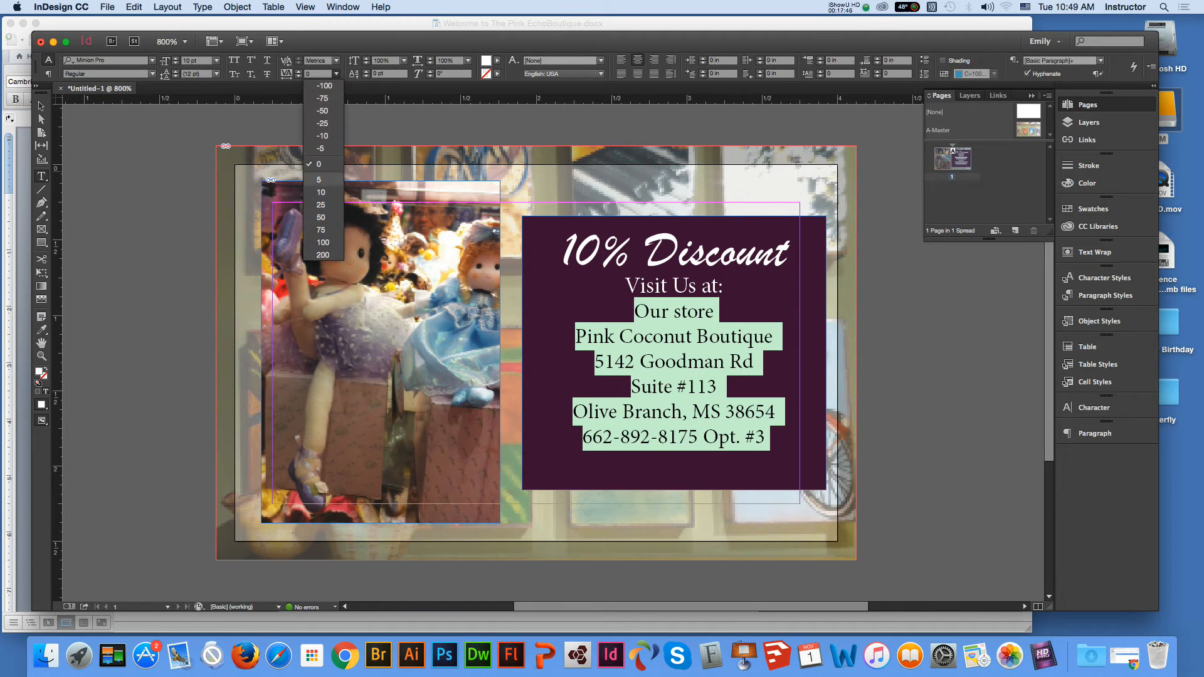
click(323, 192)
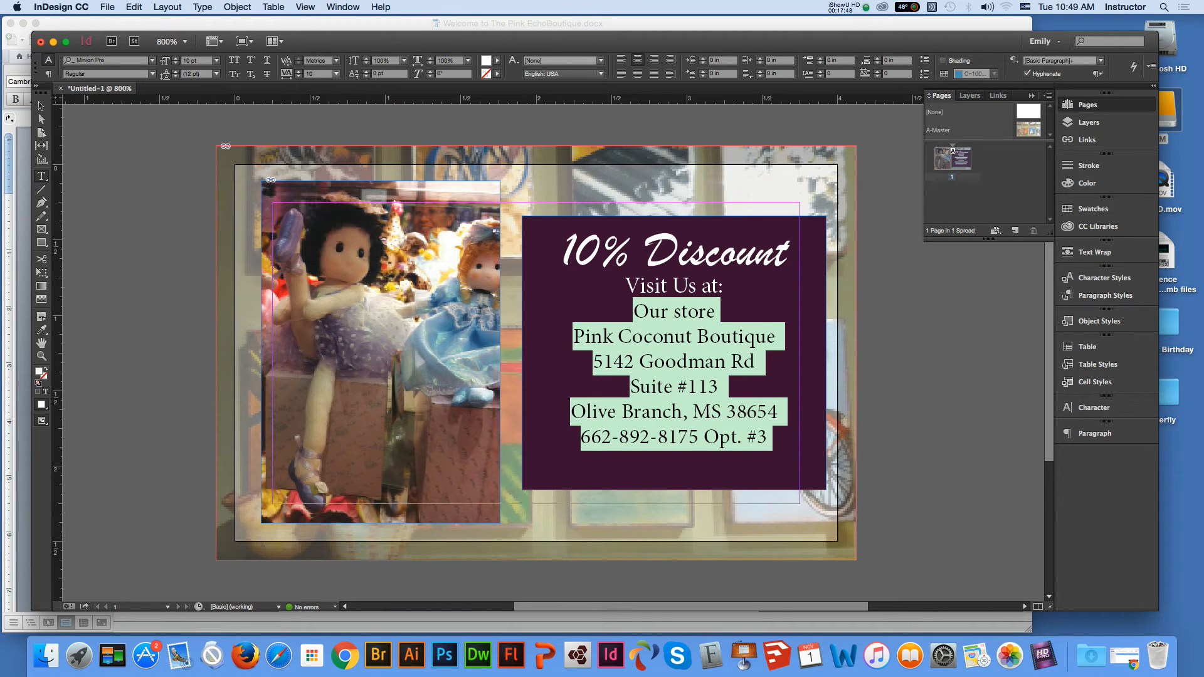
click(337, 73)
click(323, 205)
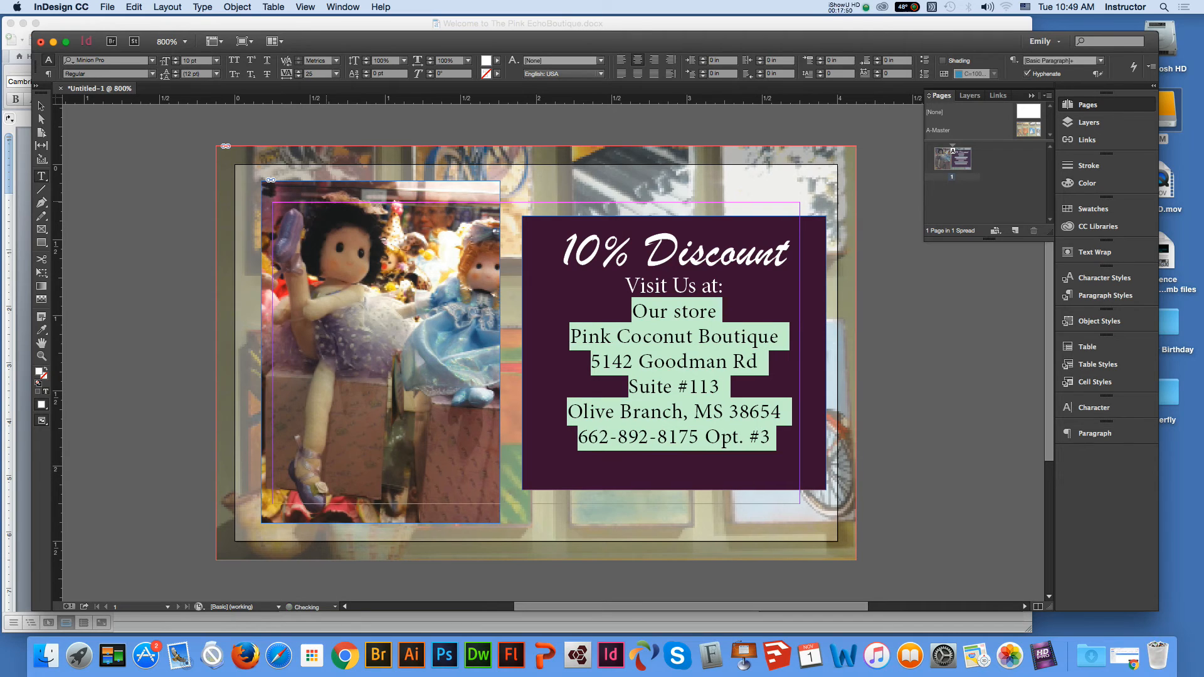
click(684, 281)
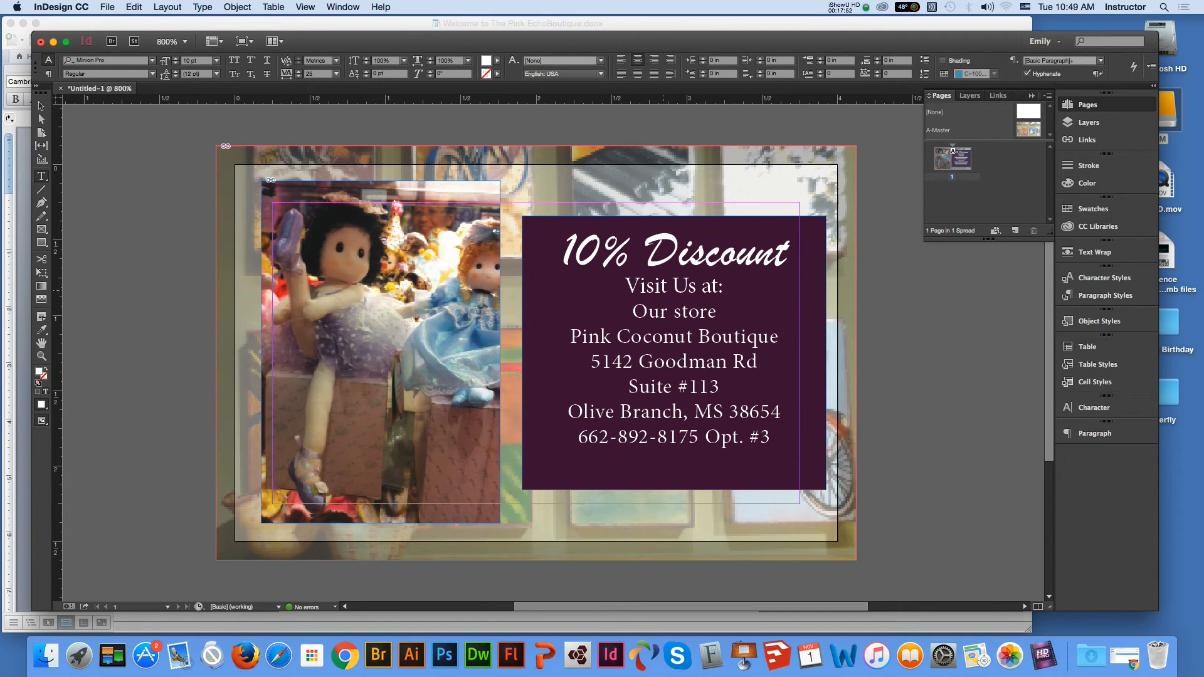
Step: Insert a blank line between "10% Discount" and "Visit Us at:" in the purple frame
drag(624, 287, 723, 290)
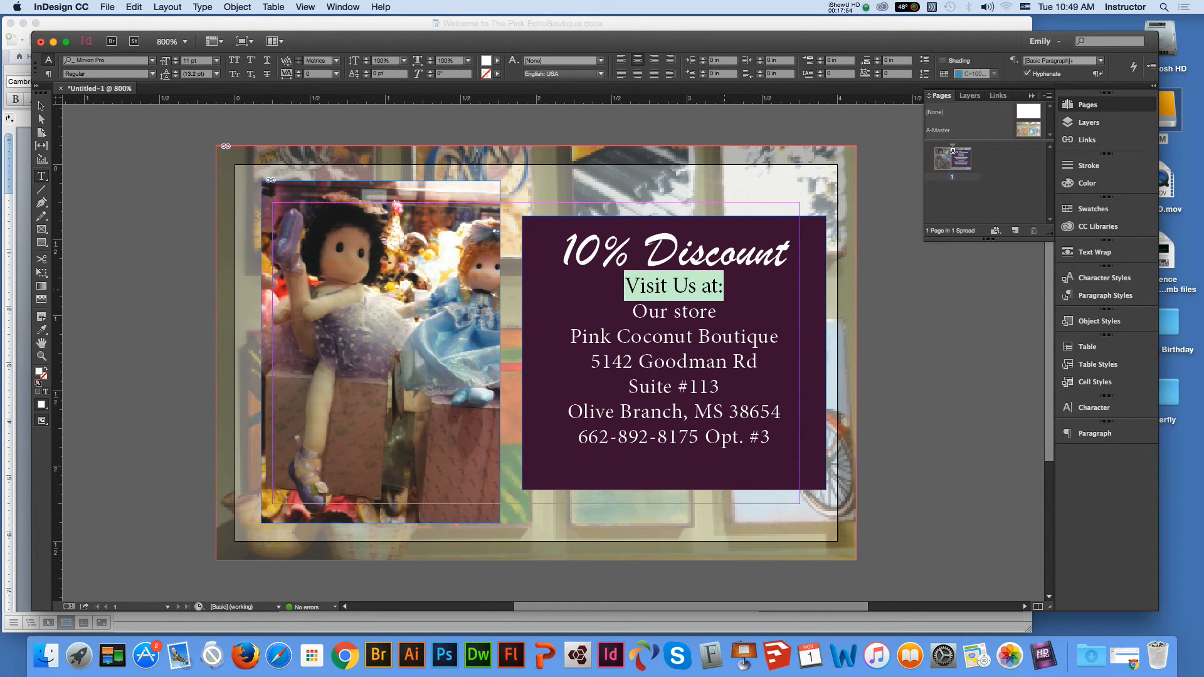
drag(625, 286, 717, 314)
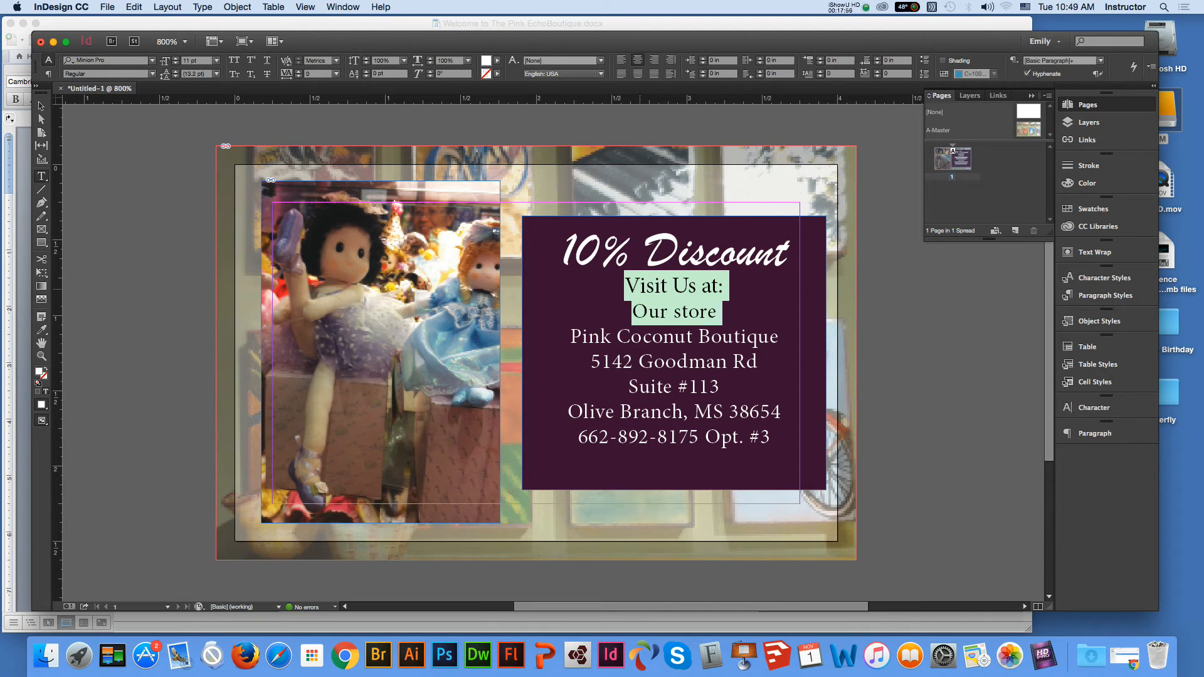
click(628, 286)
key(Return)
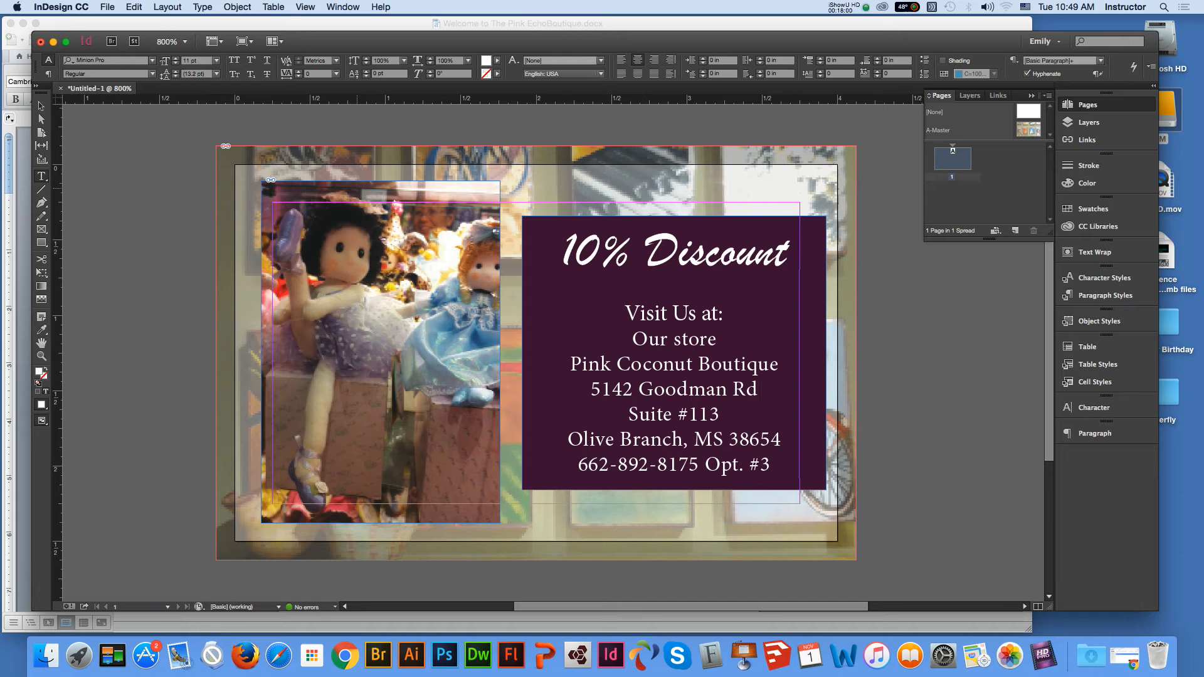
Step: Leave text editing, round all four corners of the purple text frame slightly, and deselect it
key(Escape)
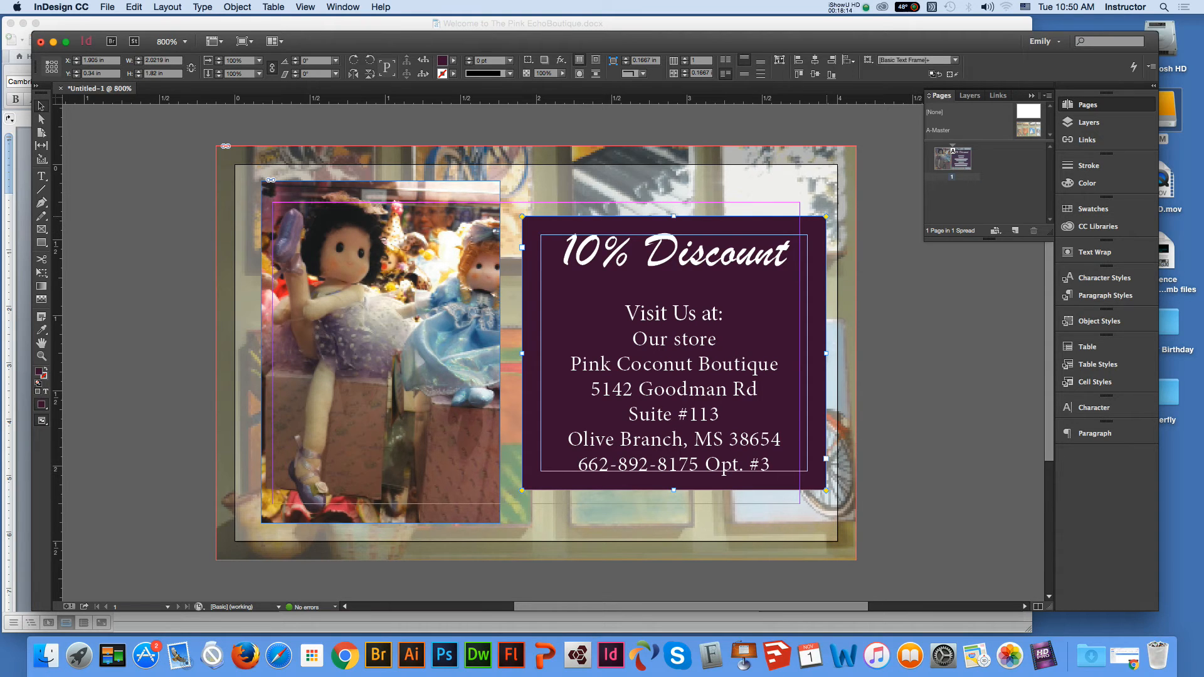
drag(826, 216, 813, 219)
click(918, 335)
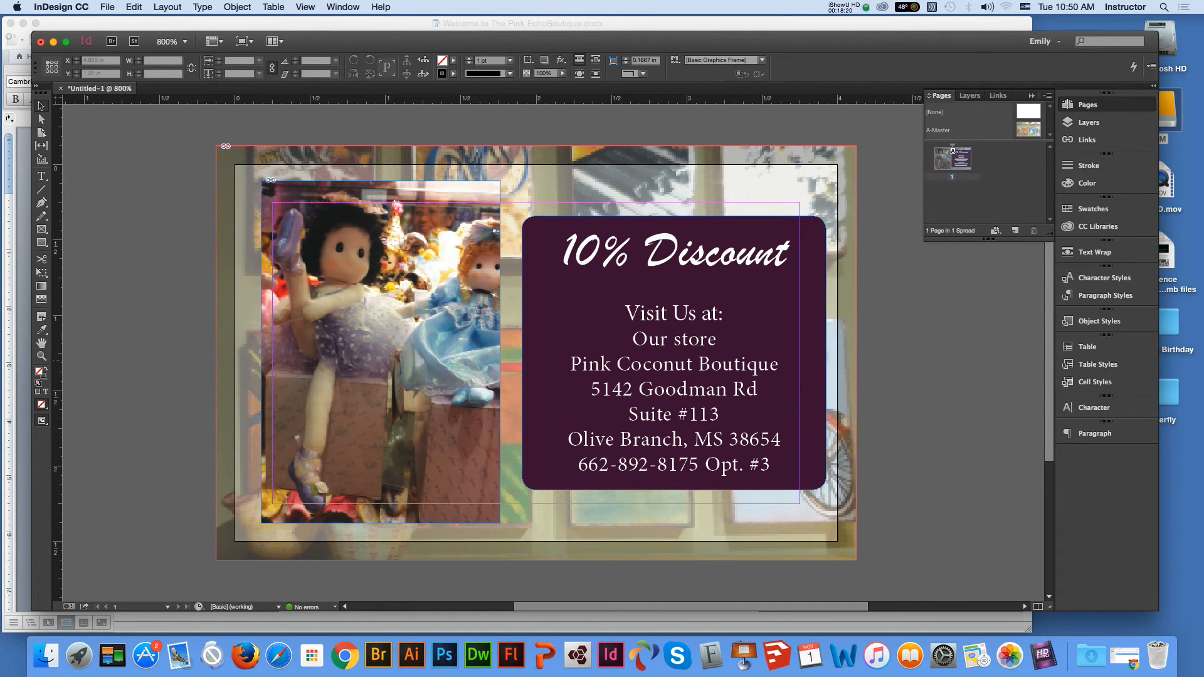
scroll(536, 342, down, 1)
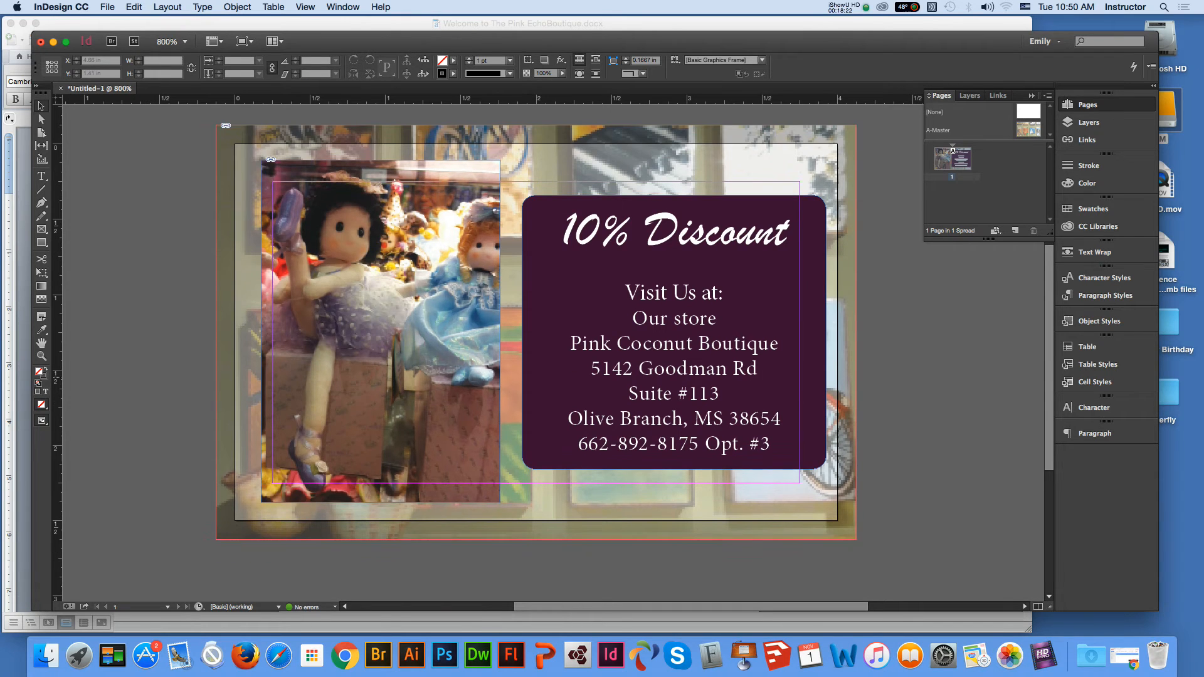
scroll(537, 362, up, 3)
scroll(536, 355, down, 1)
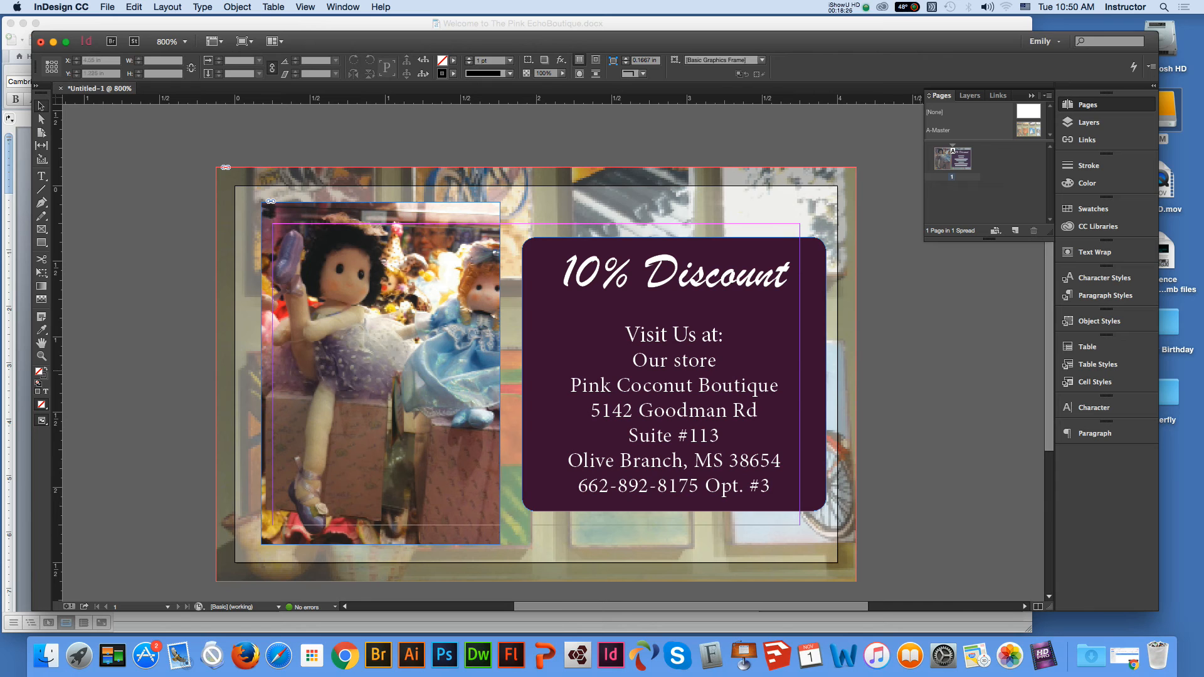
key(super+minus)
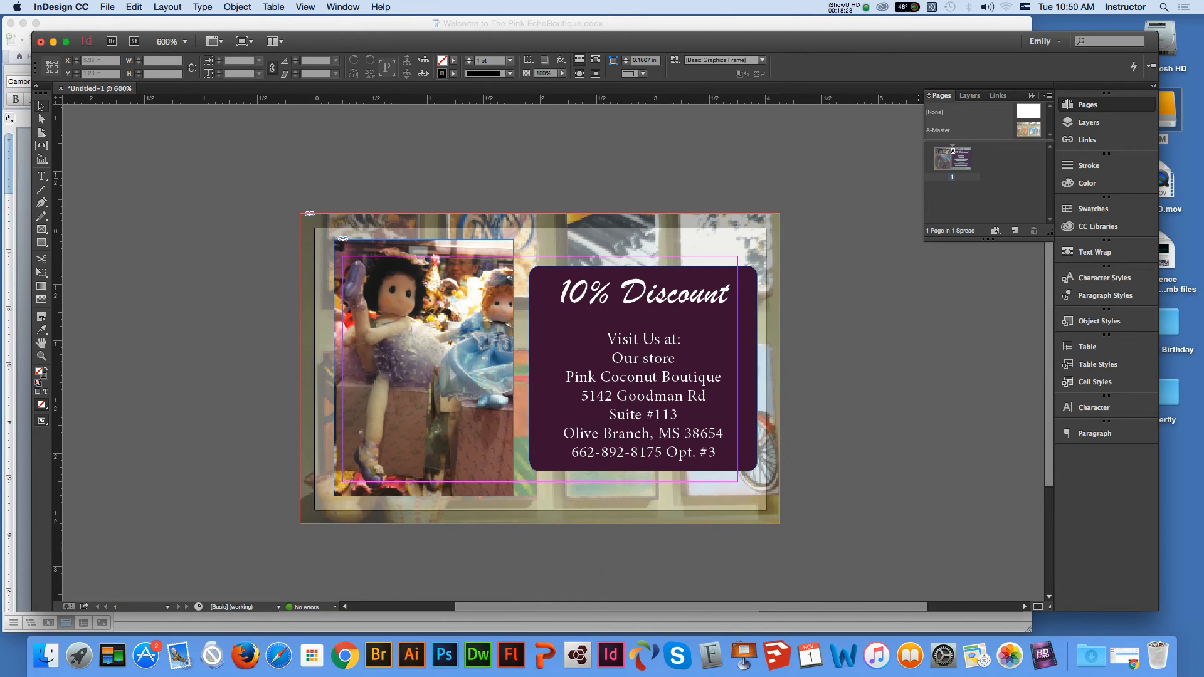
scroll(539, 352, down, 3)
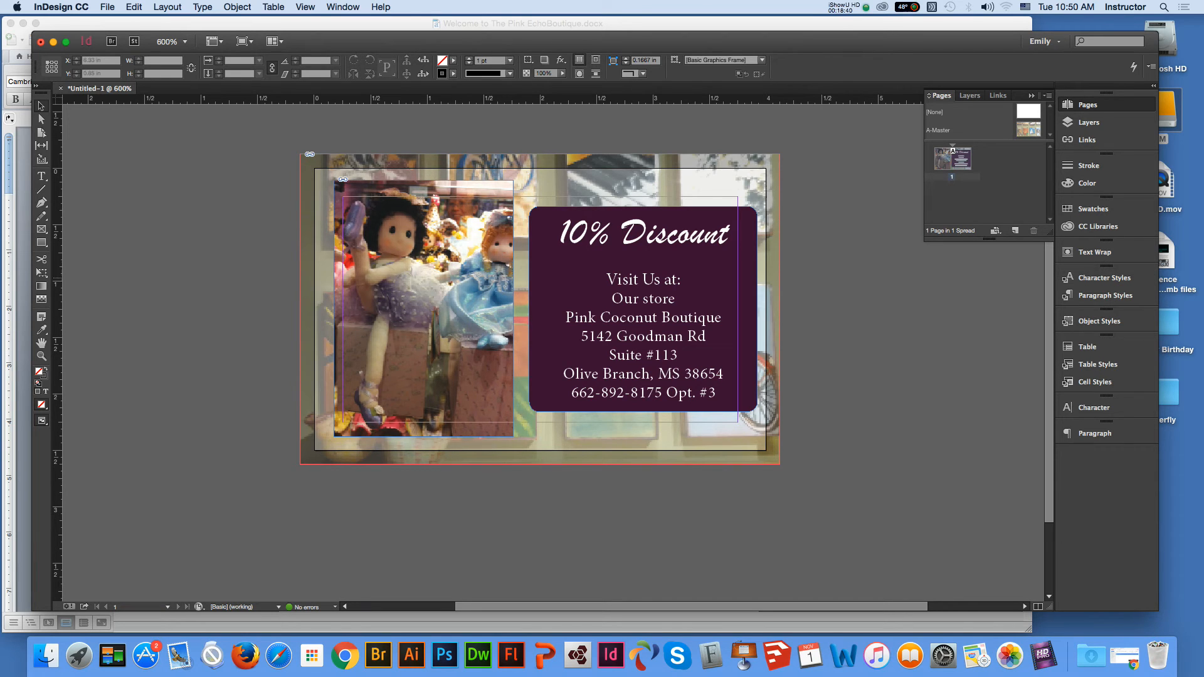
Step: Insert 2 pages after page 1 based on A-Master, check page 1, and open page 2
click(1047, 95)
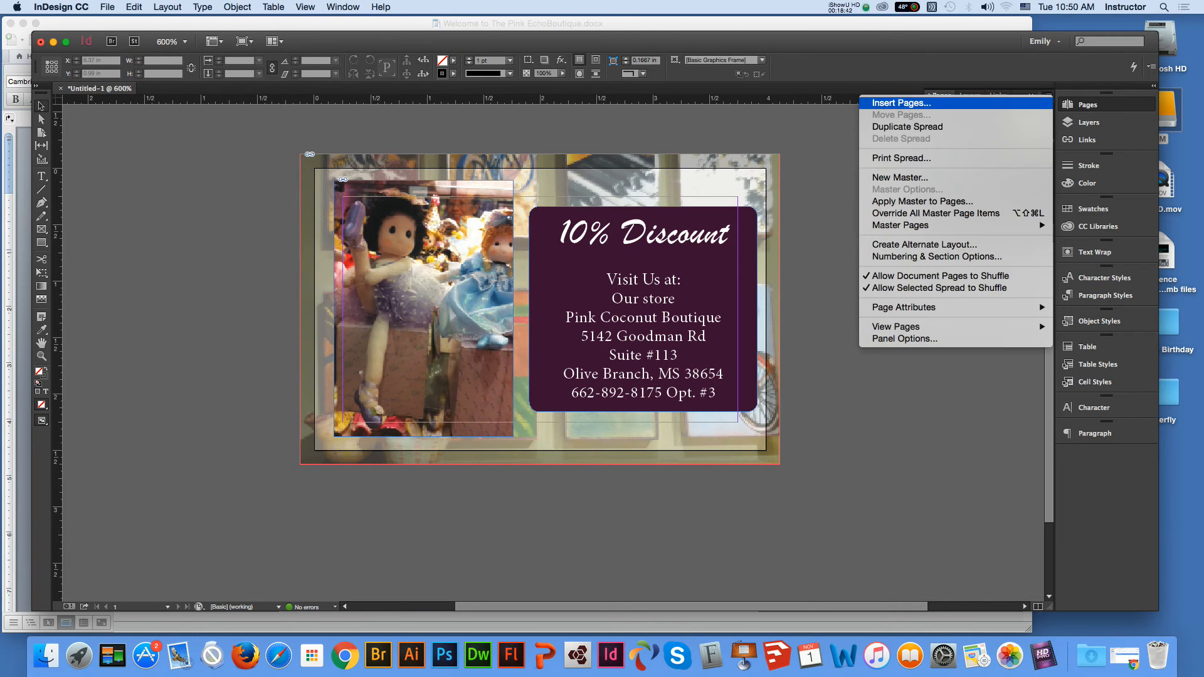
click(884, 103)
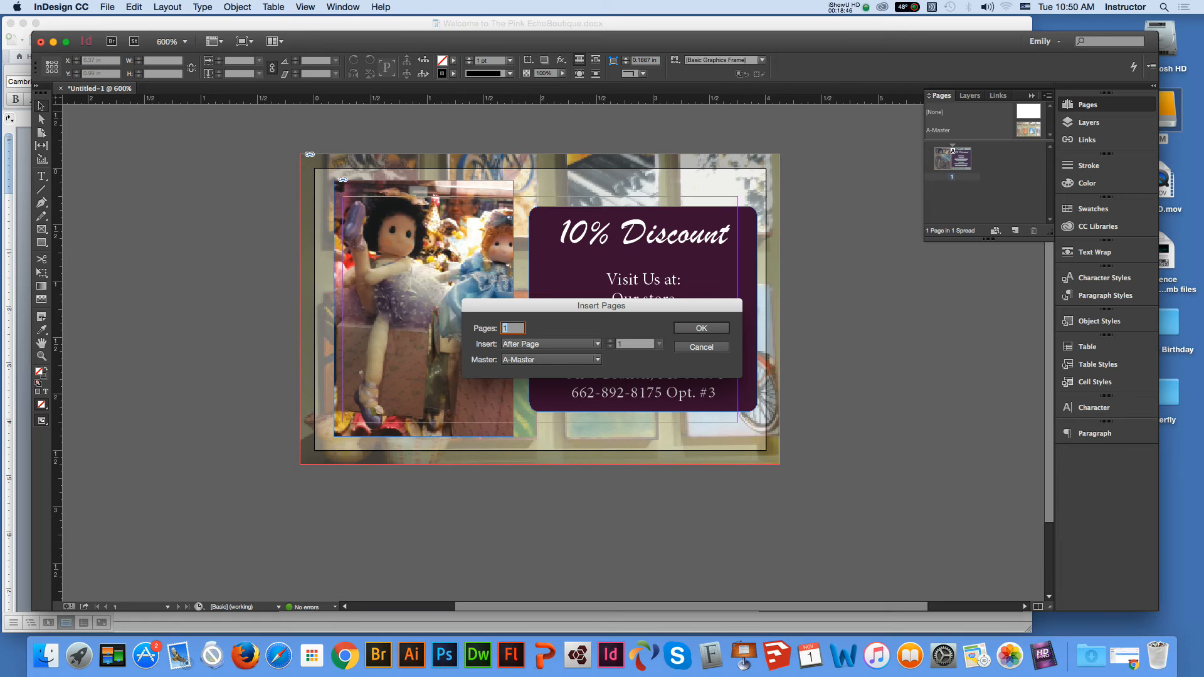
text(2)
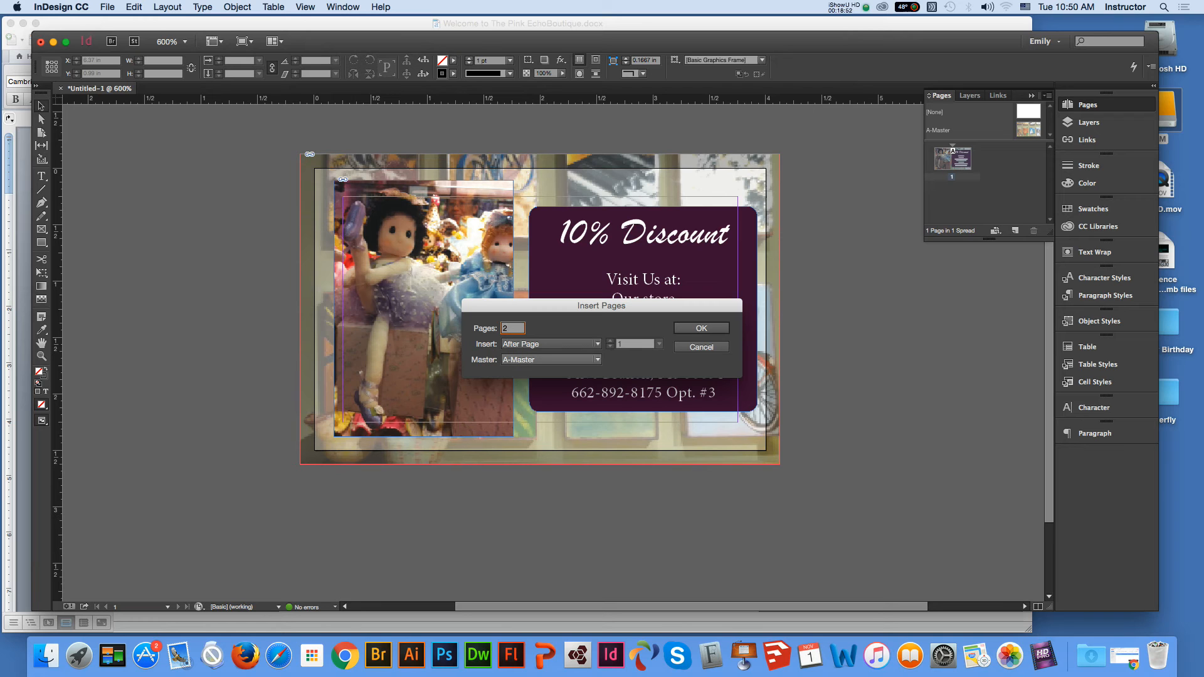
key(Return)
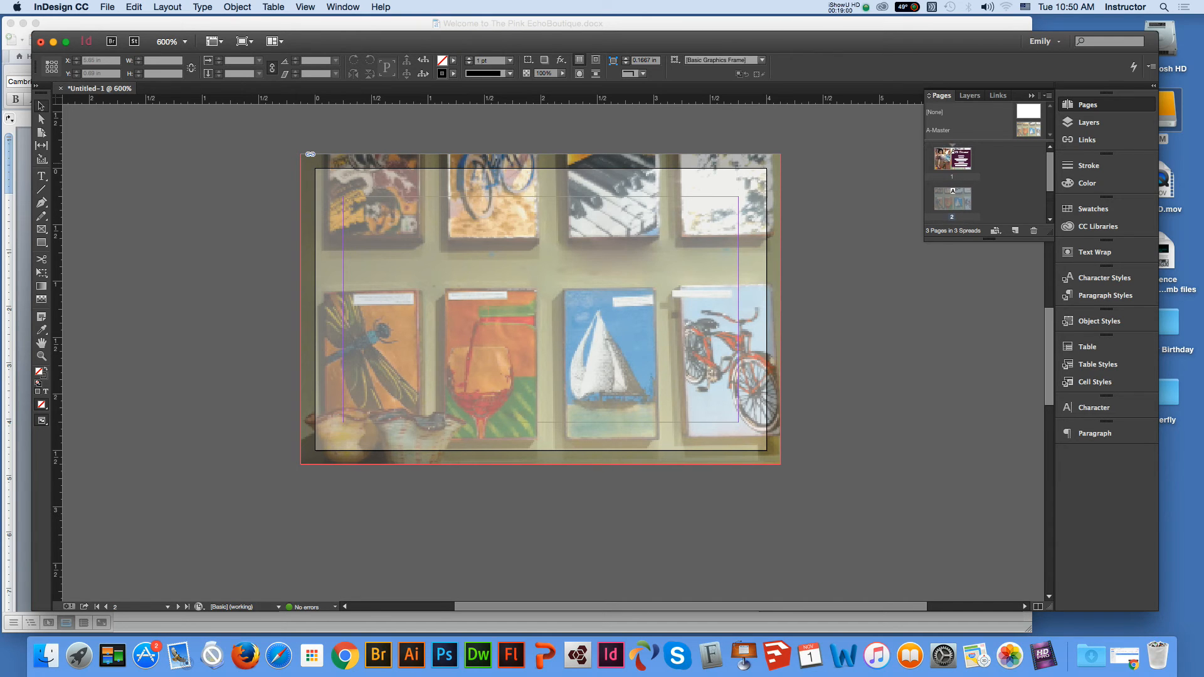
double_click(956, 162)
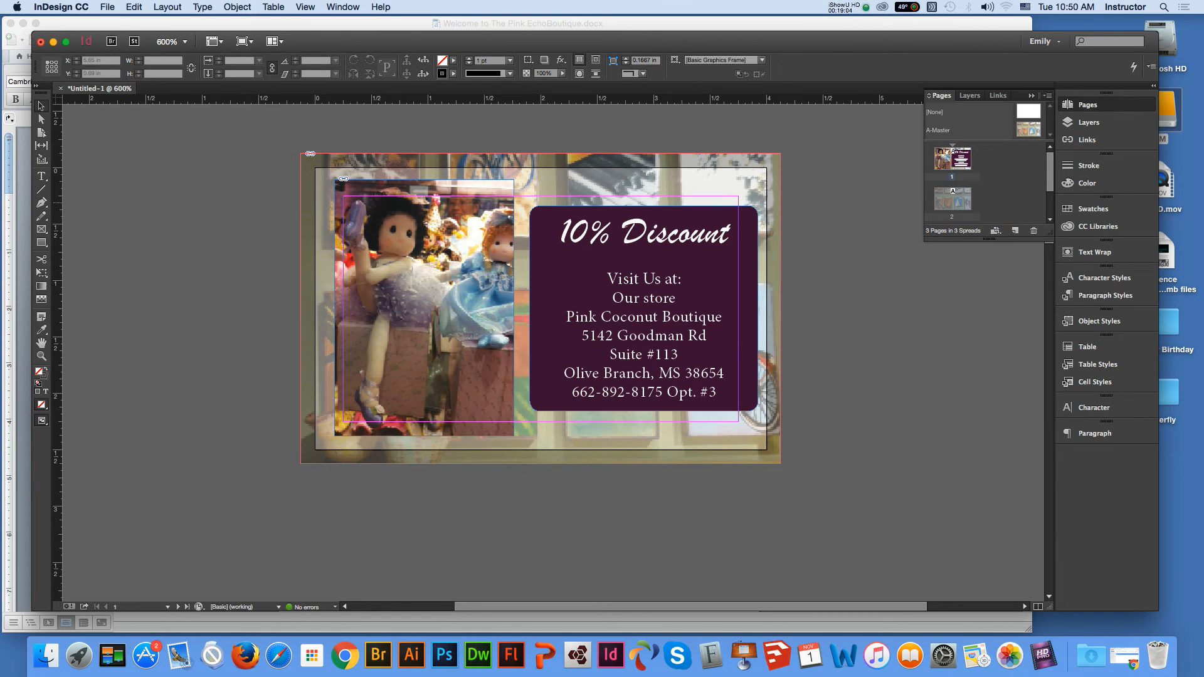
double_click(953, 200)
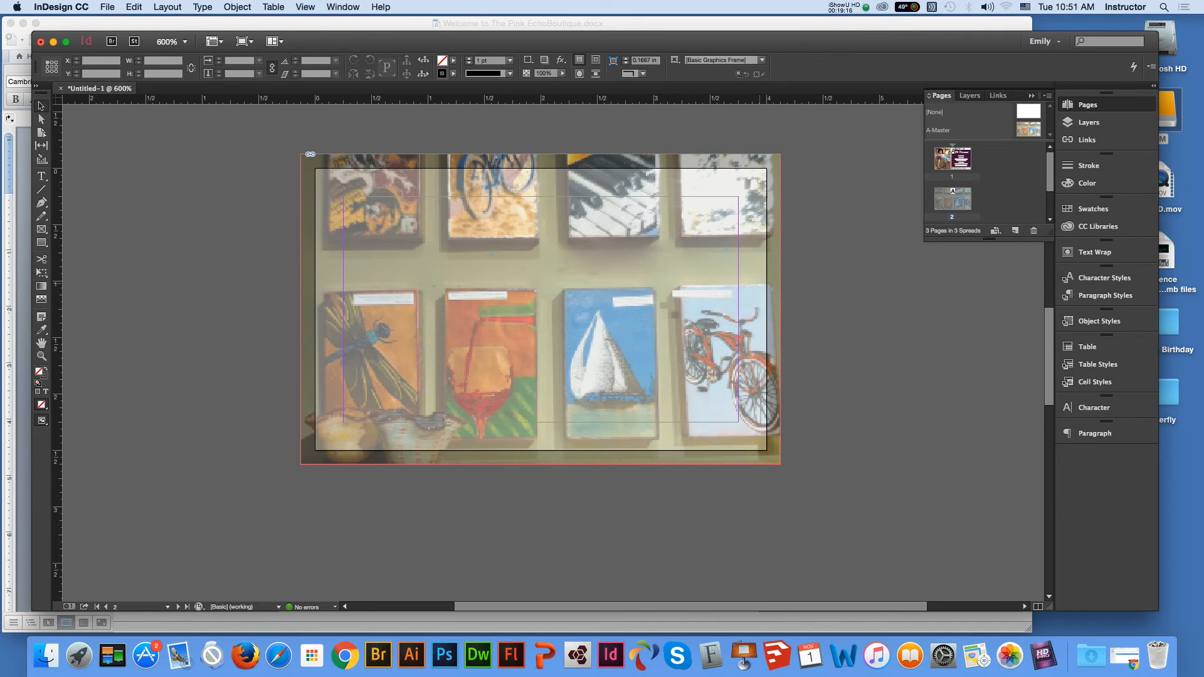
Step: Override the master background on page 2 and shift its image down and across within the frame
shift+super+click(685, 284)
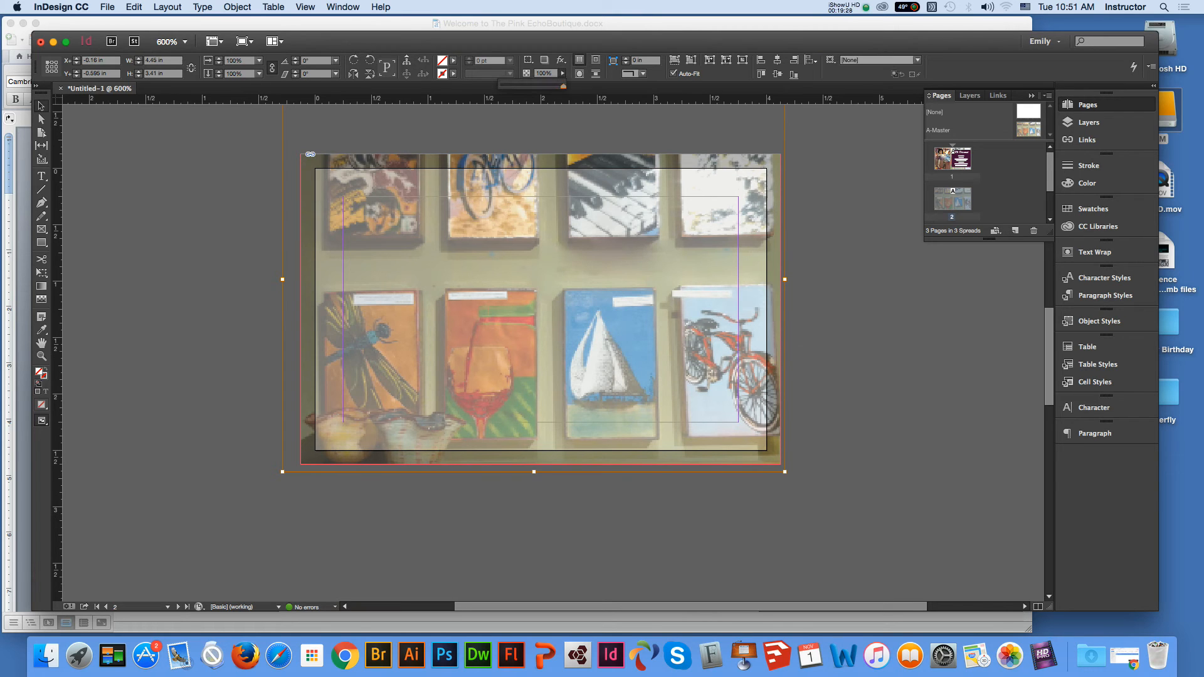
drag(541, 279, 541, 309)
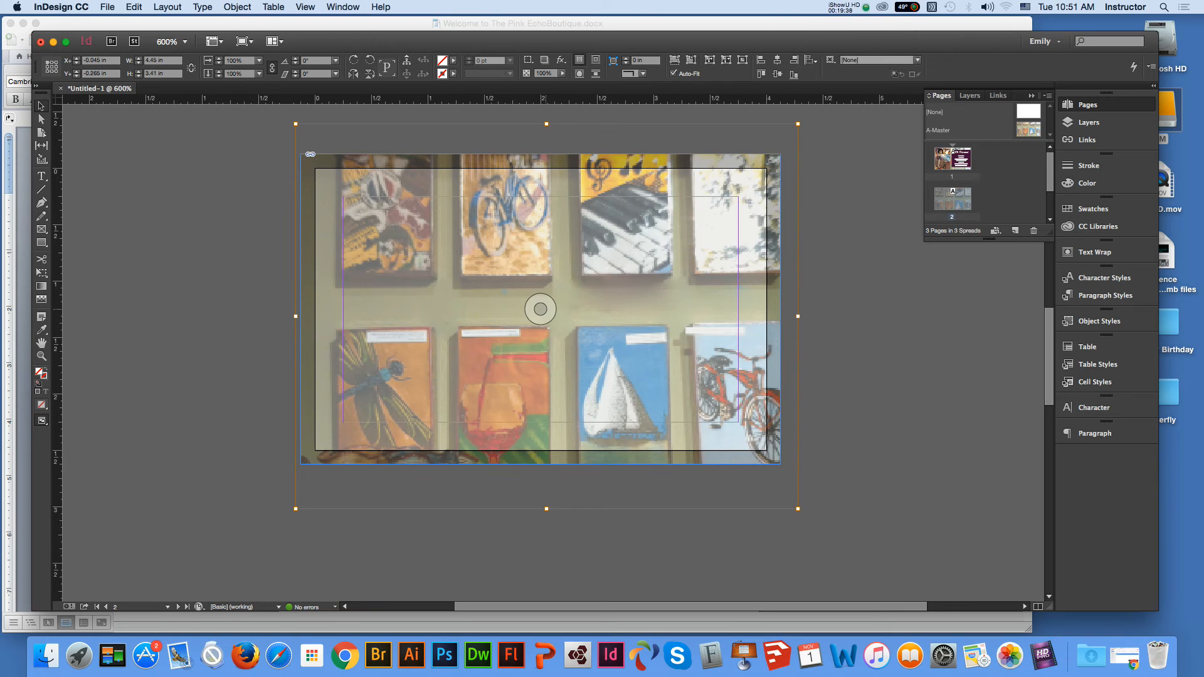
Step: Try a slightly lower opacity and a small nudge on the page 2 background image, and return its opacity to 100%
click(562, 74)
mouse_move(563, 86)
mouse_down()
mouse_move(545, 86)
mouse_move(557, 85)
mouse_up()
click(525, 184)
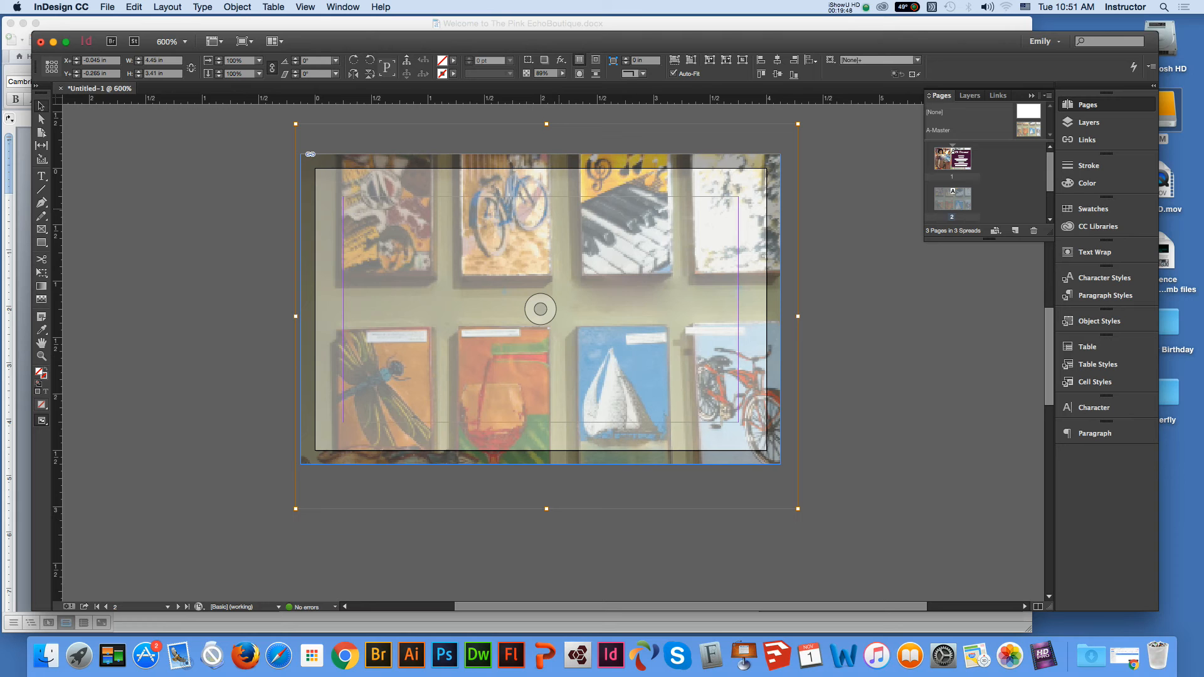
drag(559, 209, 562, 214)
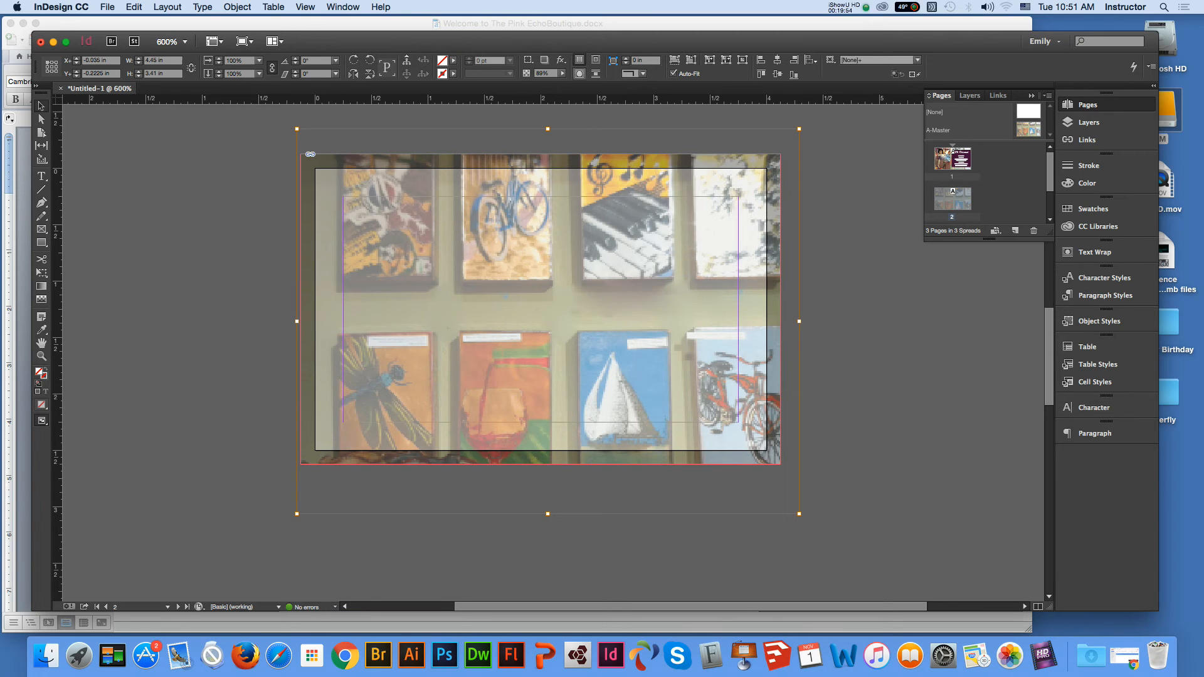
click(563, 74)
drag(557, 86, 564, 86)
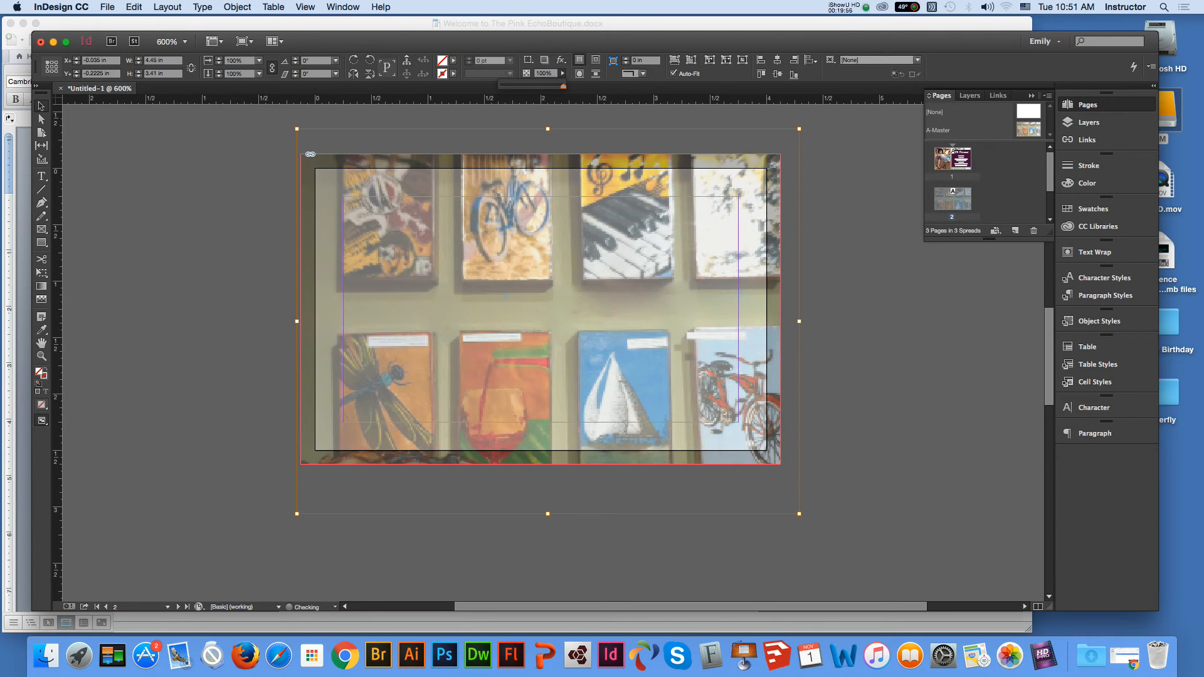
Step: Delete the background image from its frame on page 2 and select the empty frame
click(654, 292)
key(Delete)
click(548, 313)
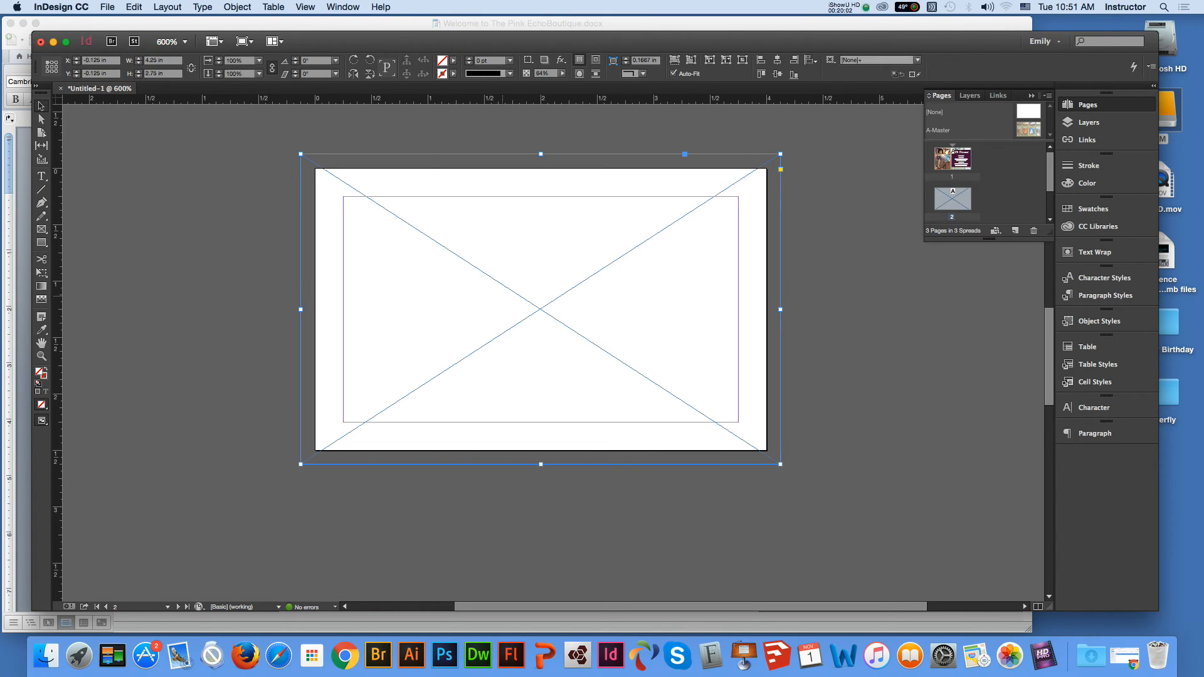
Step: Place dolls.psd in the empty background frame on page 2 and move the photo down within it
click(108, 7)
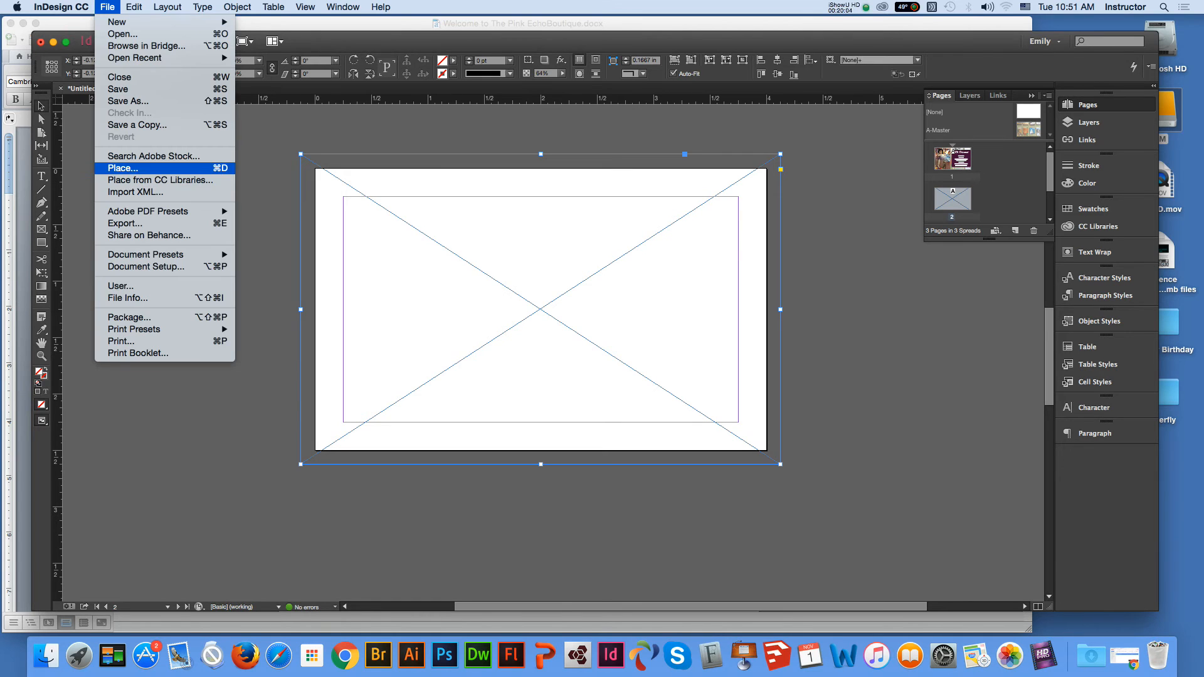
click(123, 168)
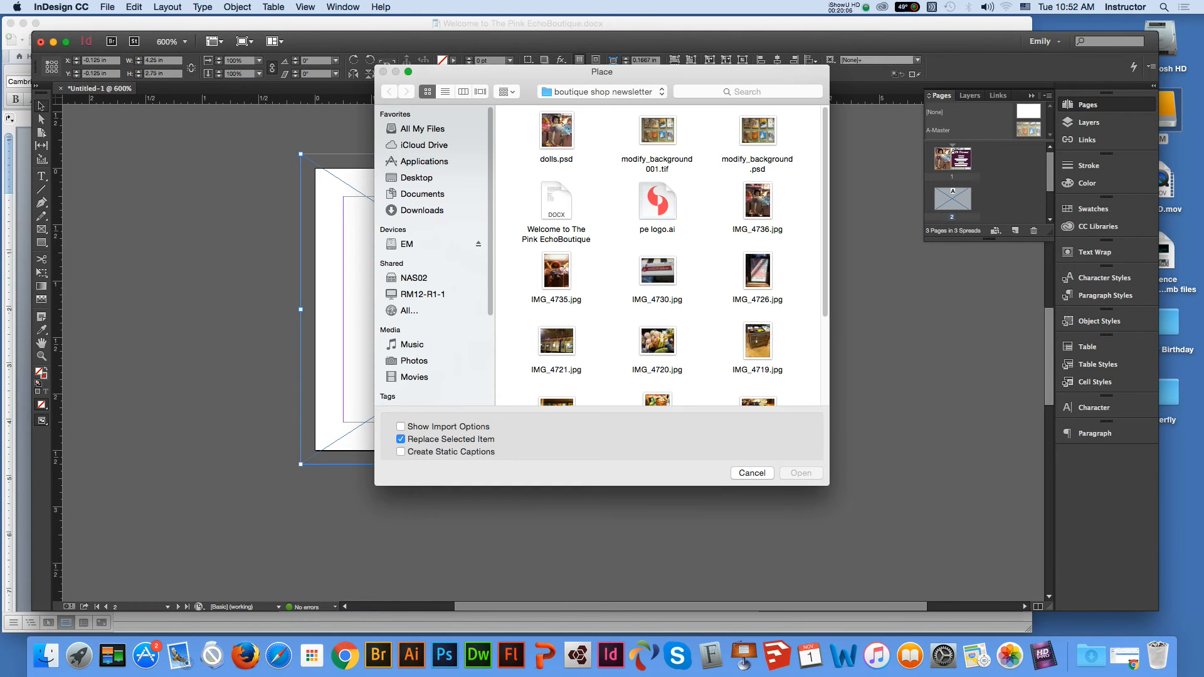
click(557, 131)
click(802, 473)
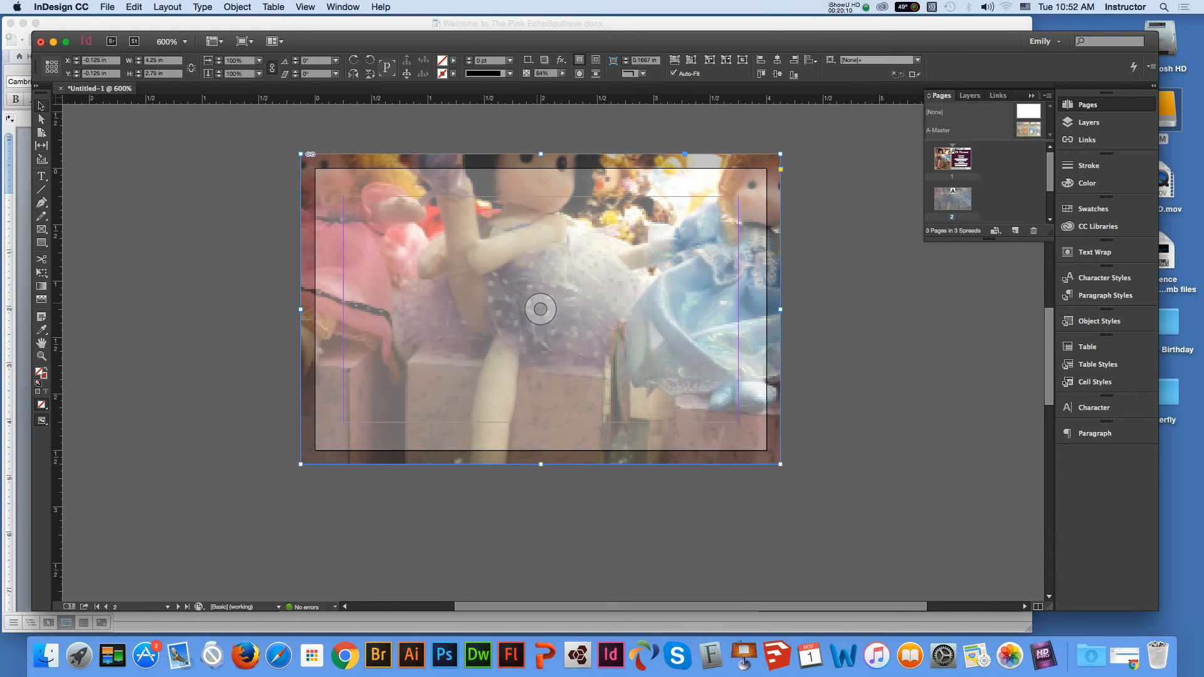
click(543, 310)
mouse_move(541, 309)
mouse_down()
mouse_move(534, 328)
mouse_move(549, 300)
mouse_up()
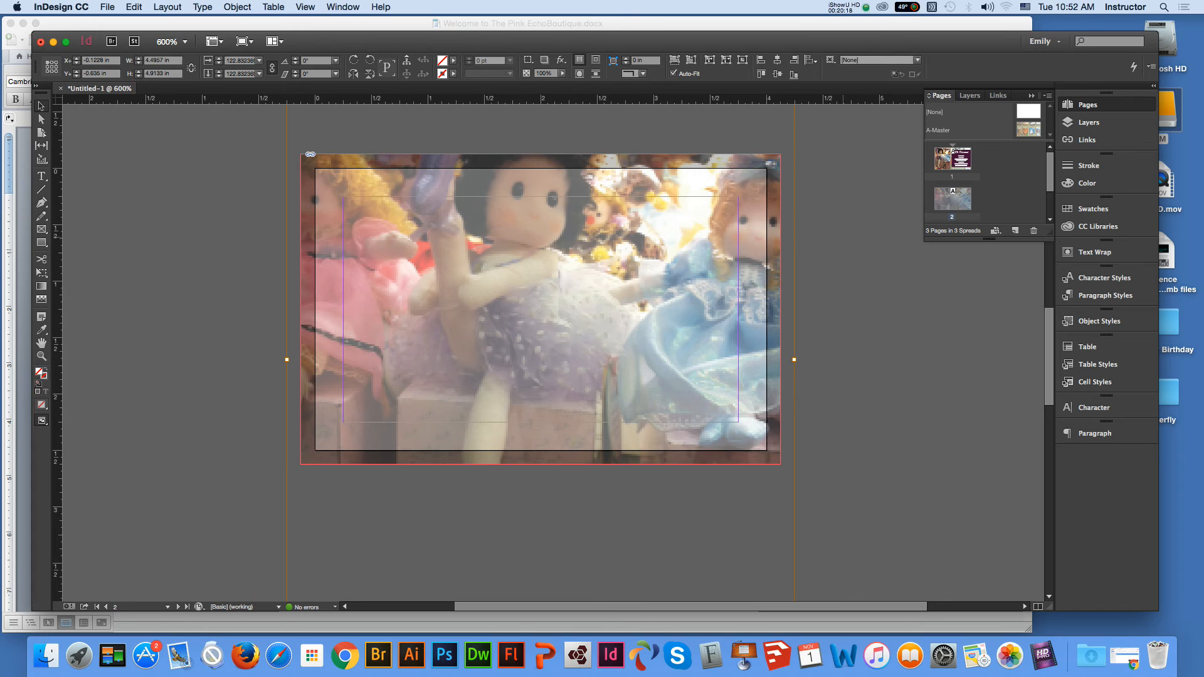
Step: Delete the overridden background frame together with its dolls photo from page 2
click(830, 244)
click(561, 169)
mouse_move(561, 169)
mouse_down()
mouse_move(580, 171)
mouse_move(563, 172)
mouse_up()
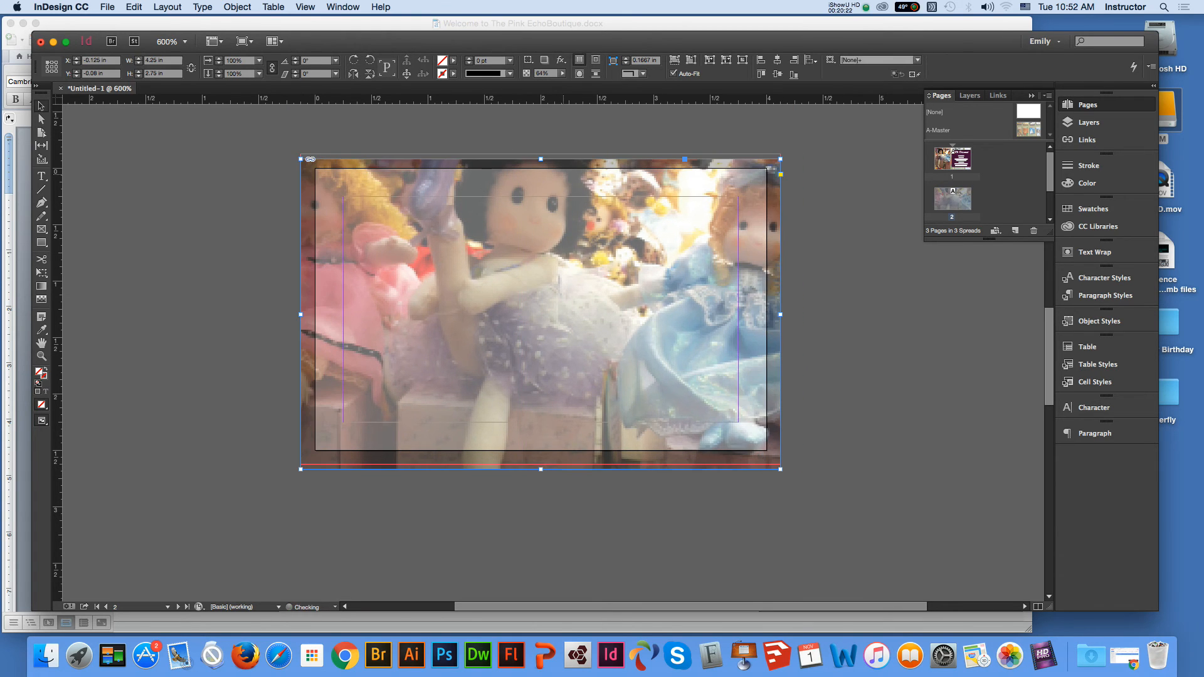
key(Delete)
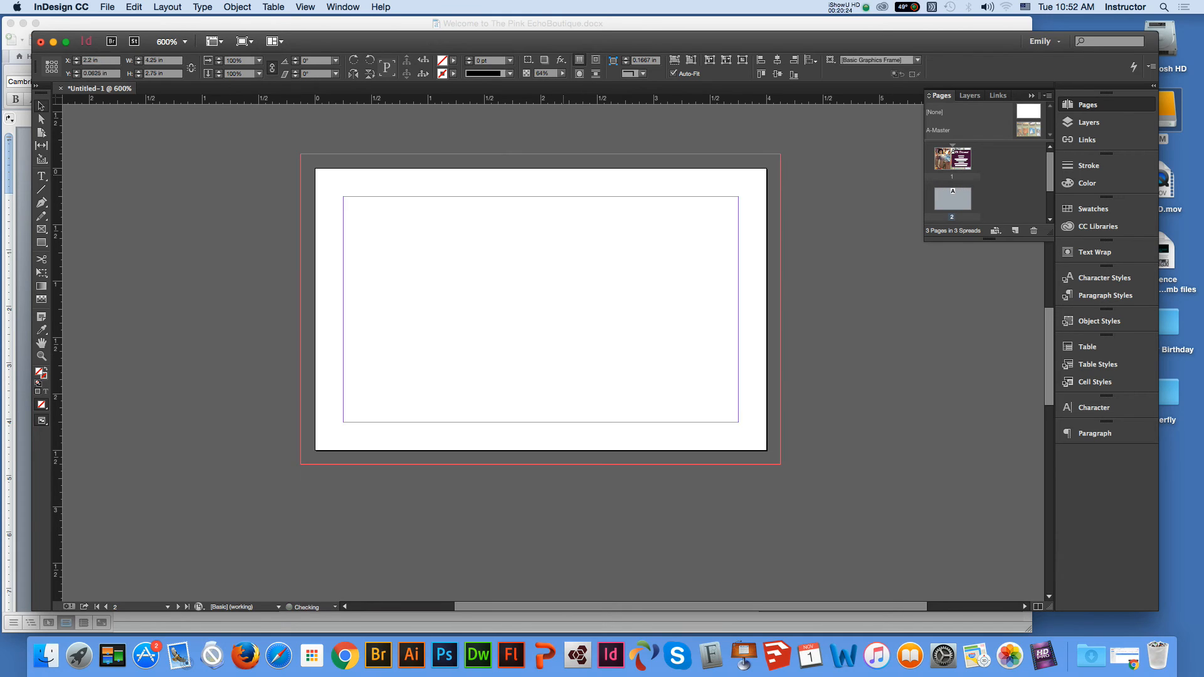
Step: Draw a frame about 4.25 by 2.775 in across page 2's bleed area and place dolls.psd in it
drag(302, 152, 781, 465)
click(108, 7)
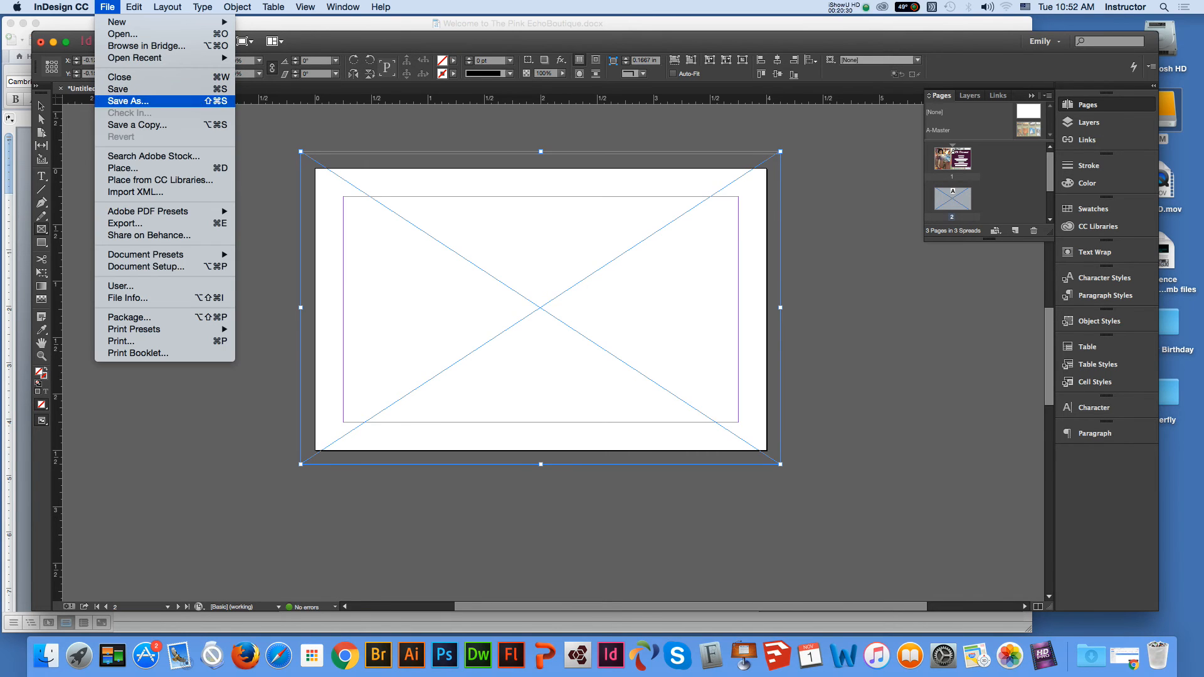
click(123, 168)
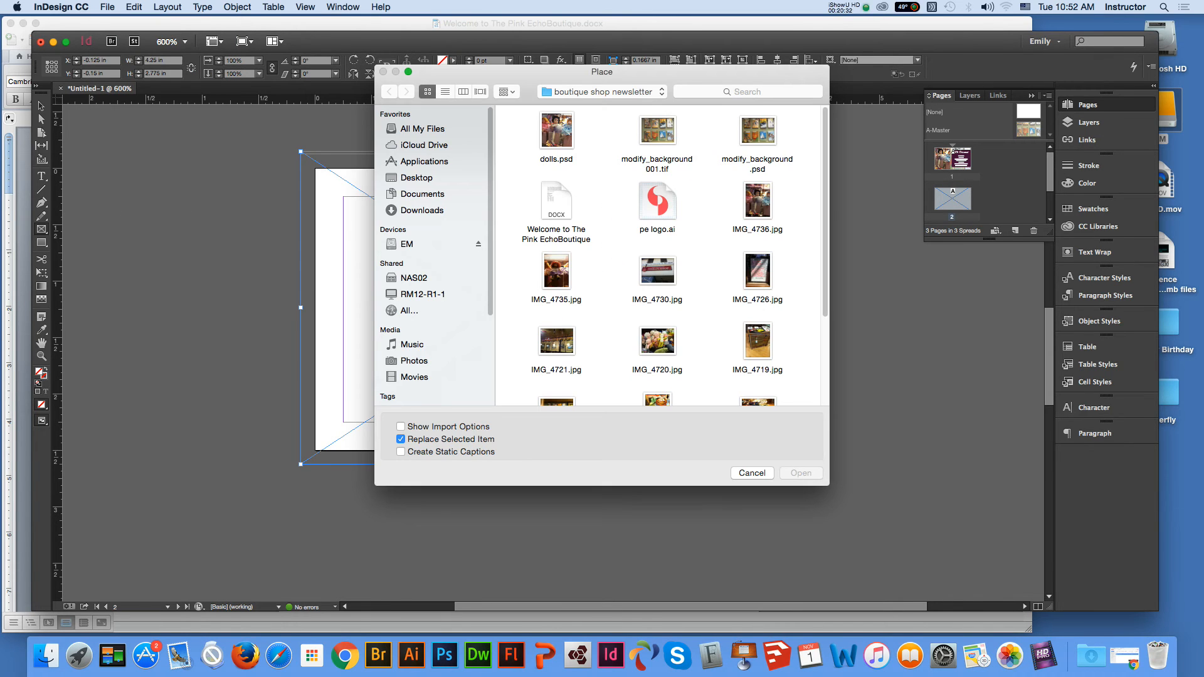
click(556, 131)
key(Return)
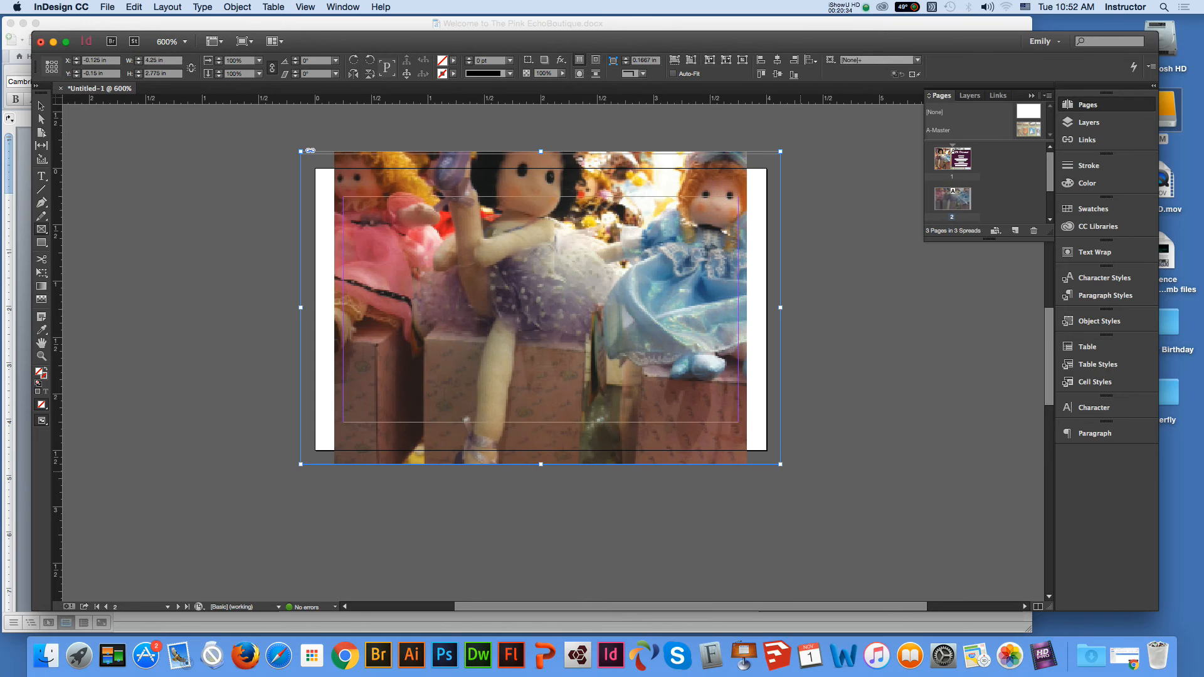
Step: Align the dolls photo with the frame's left edge, enlarge it to the full 4.25 in frame width, and deselect it
click(541, 308)
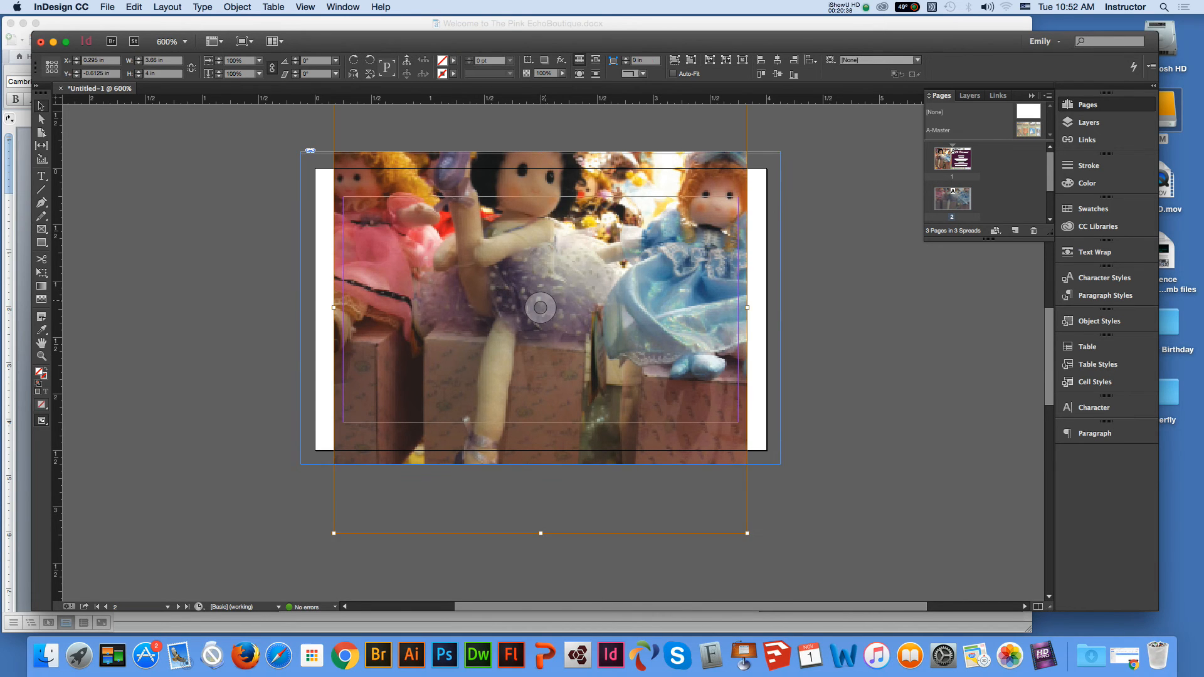
drag(541, 307, 514, 318)
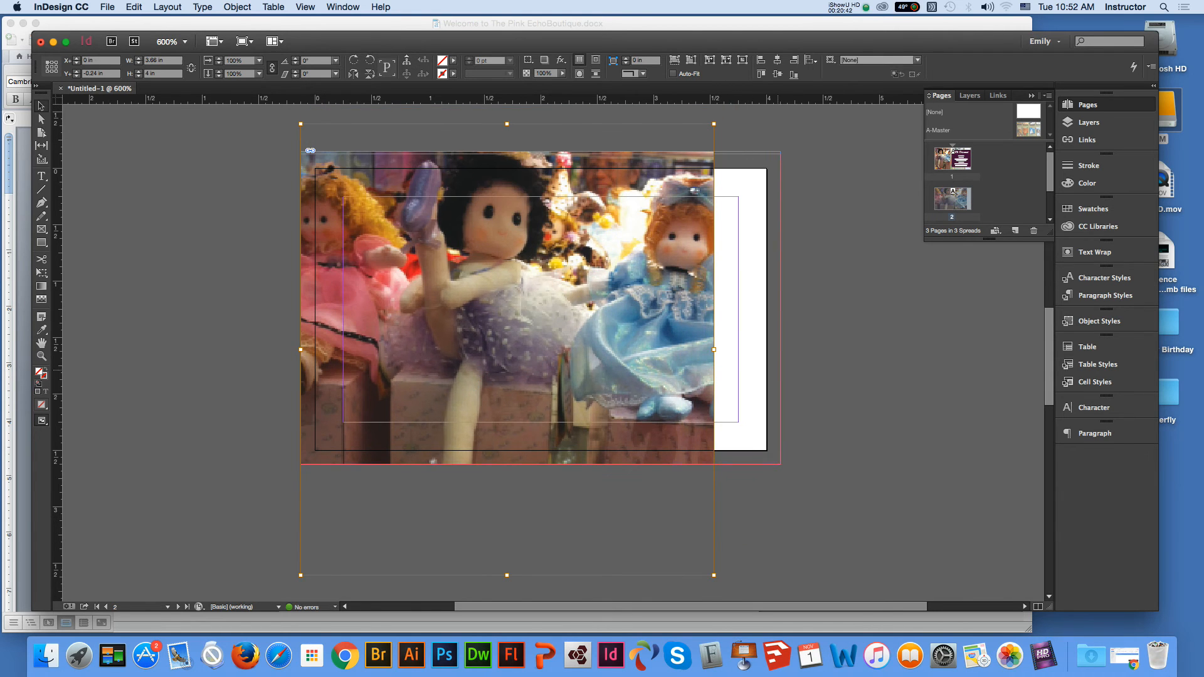
key(super+minus)
key(super+minus)
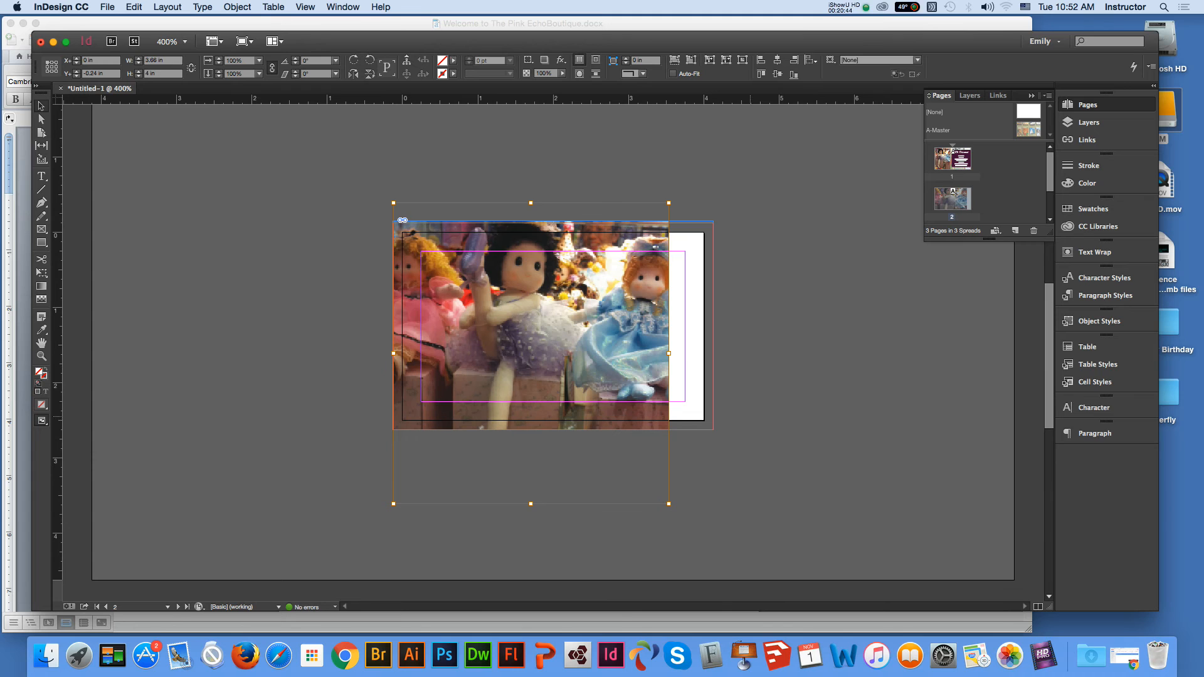
drag(670, 503, 711, 532)
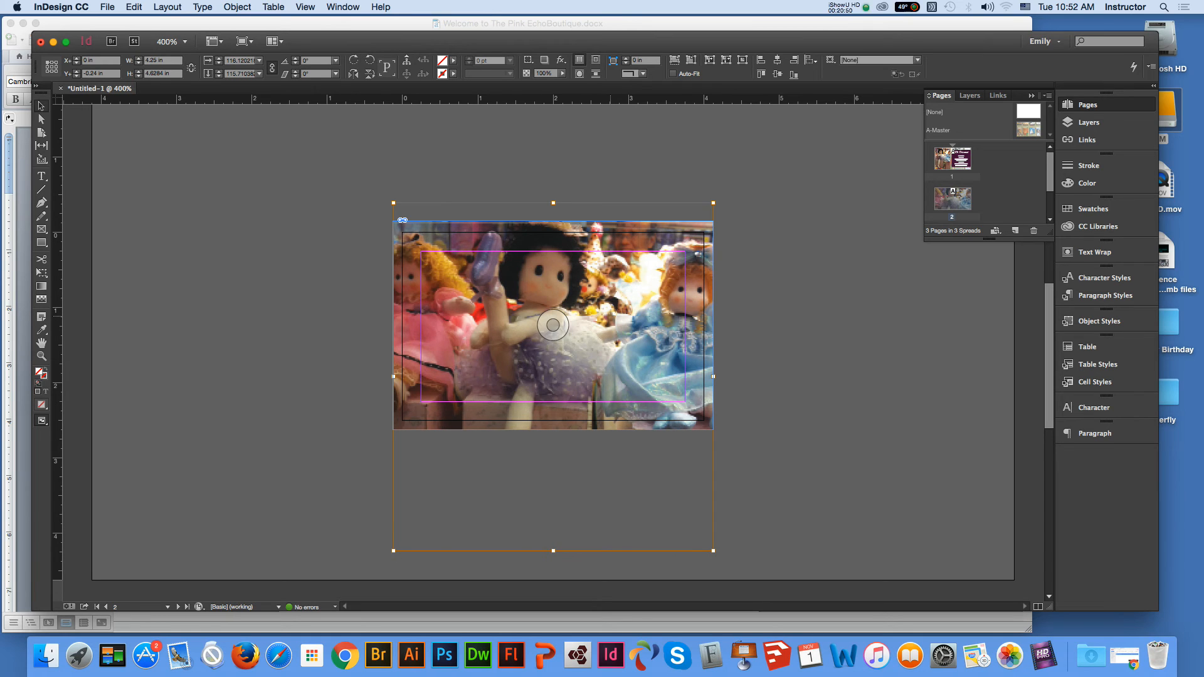
click(202, 211)
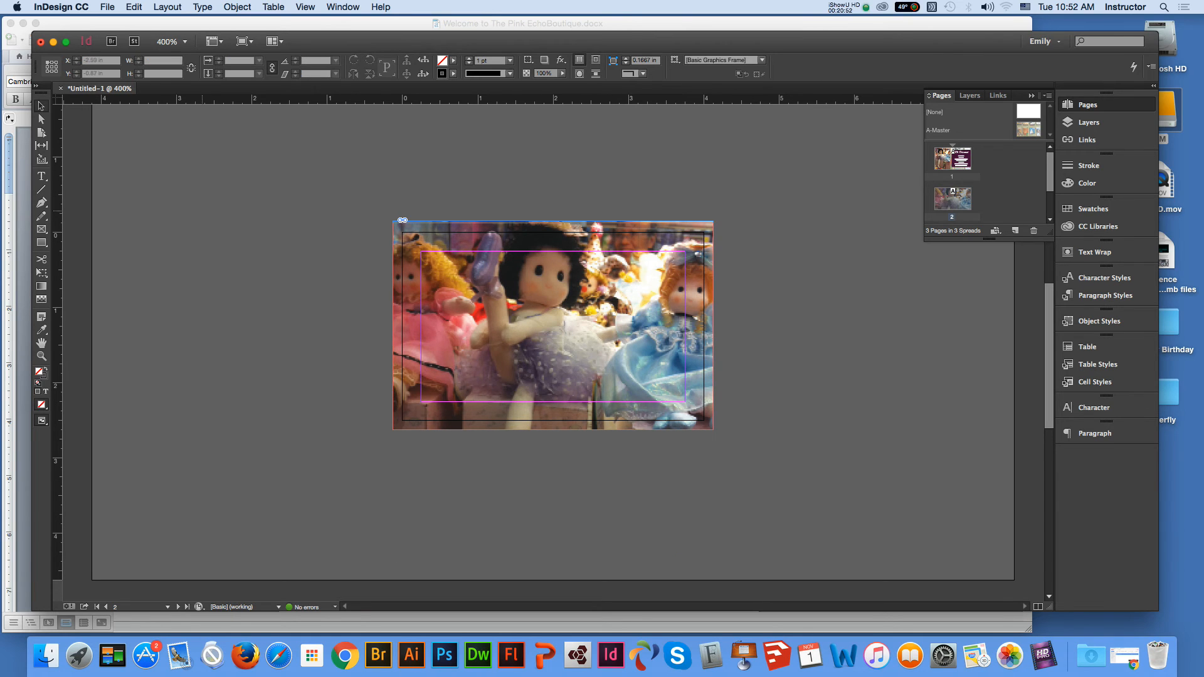
Step: Move the dolls photo down within its page 2 frame to a Y offset of 0.0378 in, and deselect it
click(41, 356)
click(622, 290)
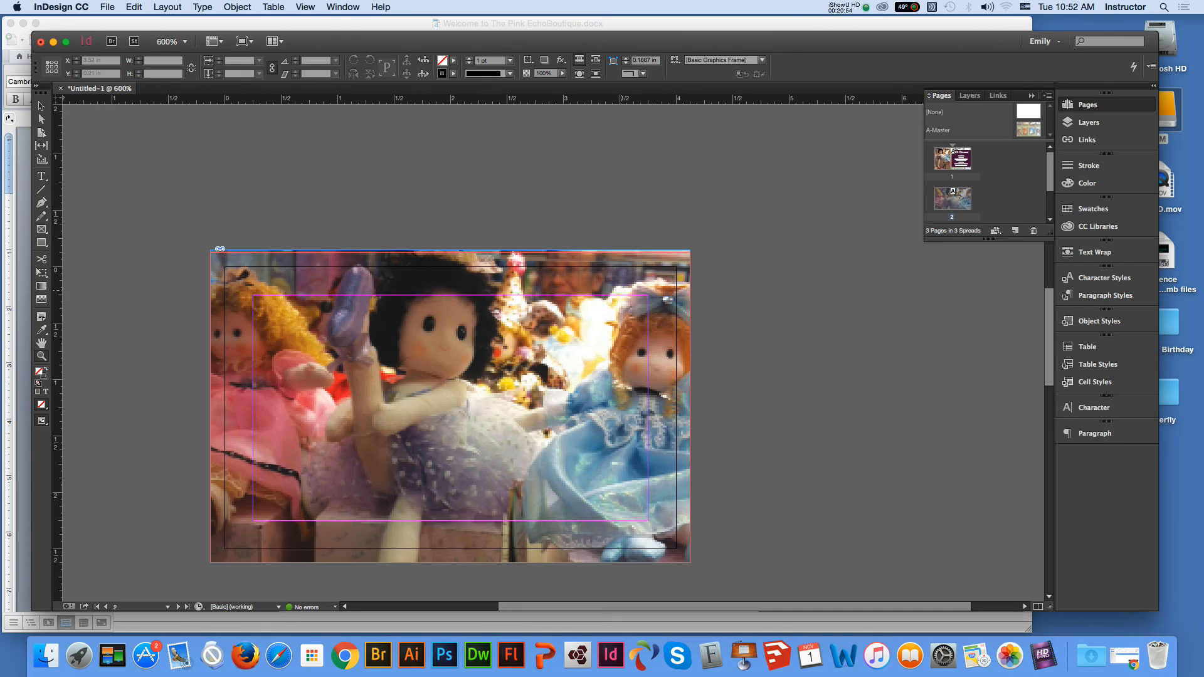
click(41, 106)
click(41, 343)
drag(188, 377, 225, 309)
click(41, 106)
click(489, 345)
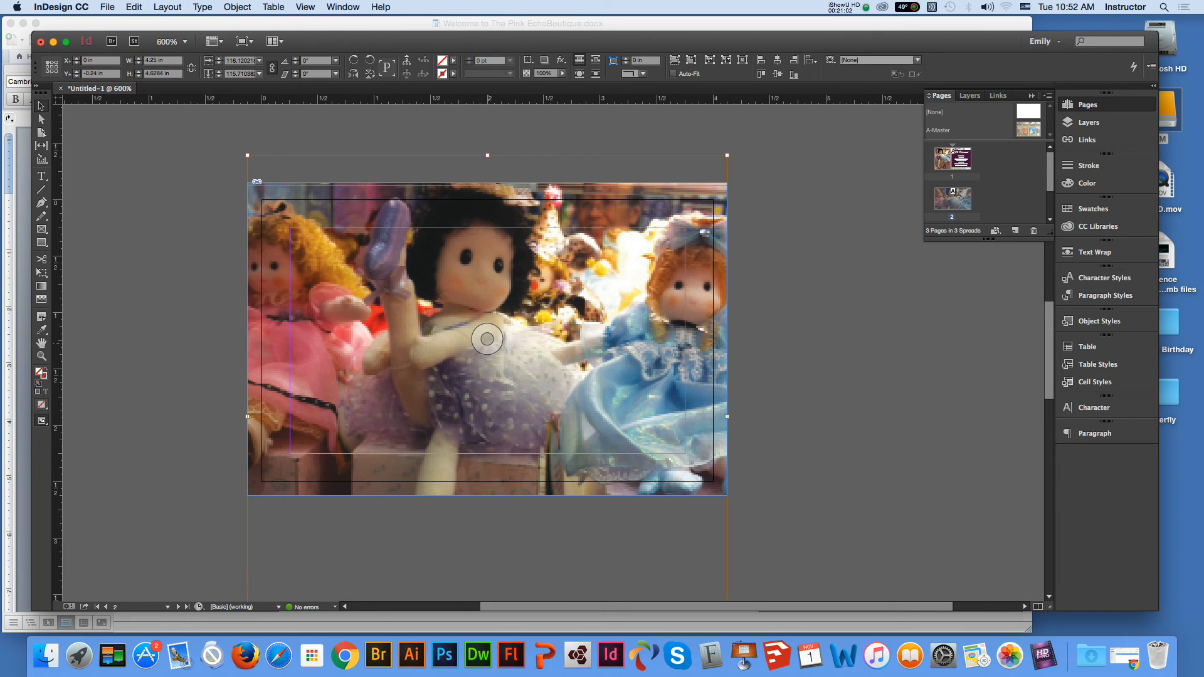
drag(487, 339, 488, 354)
key(Down)
key(Down)
key(Down)
key(Down)
key(Down)
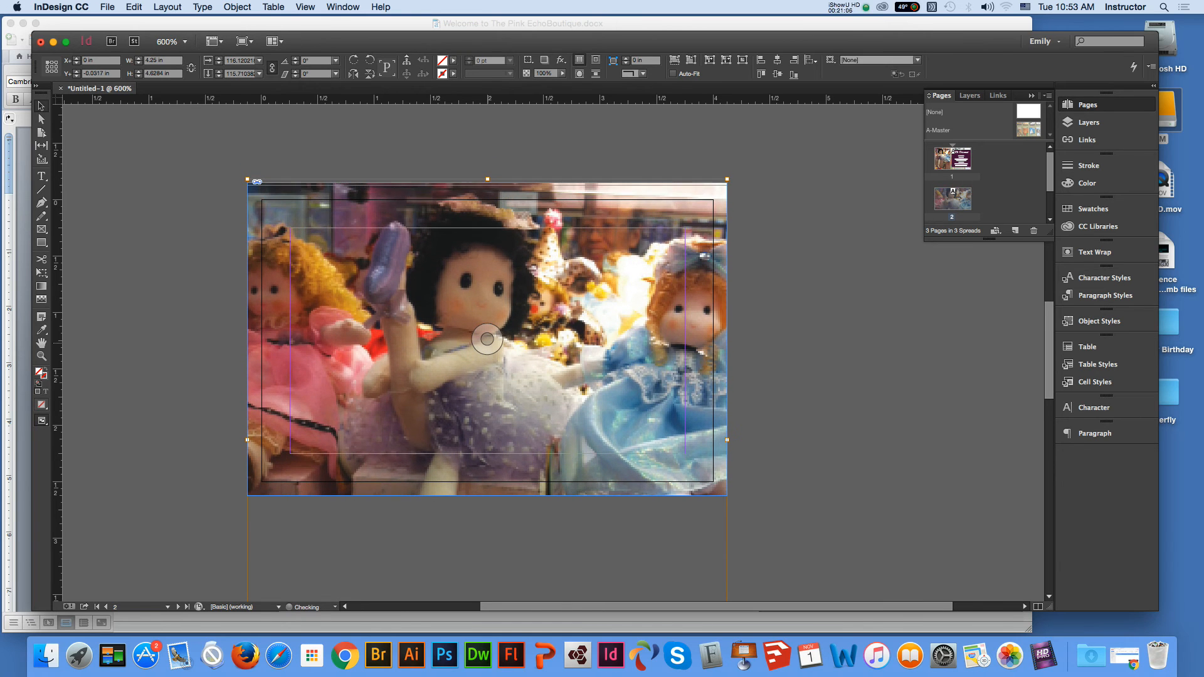
key(Down)
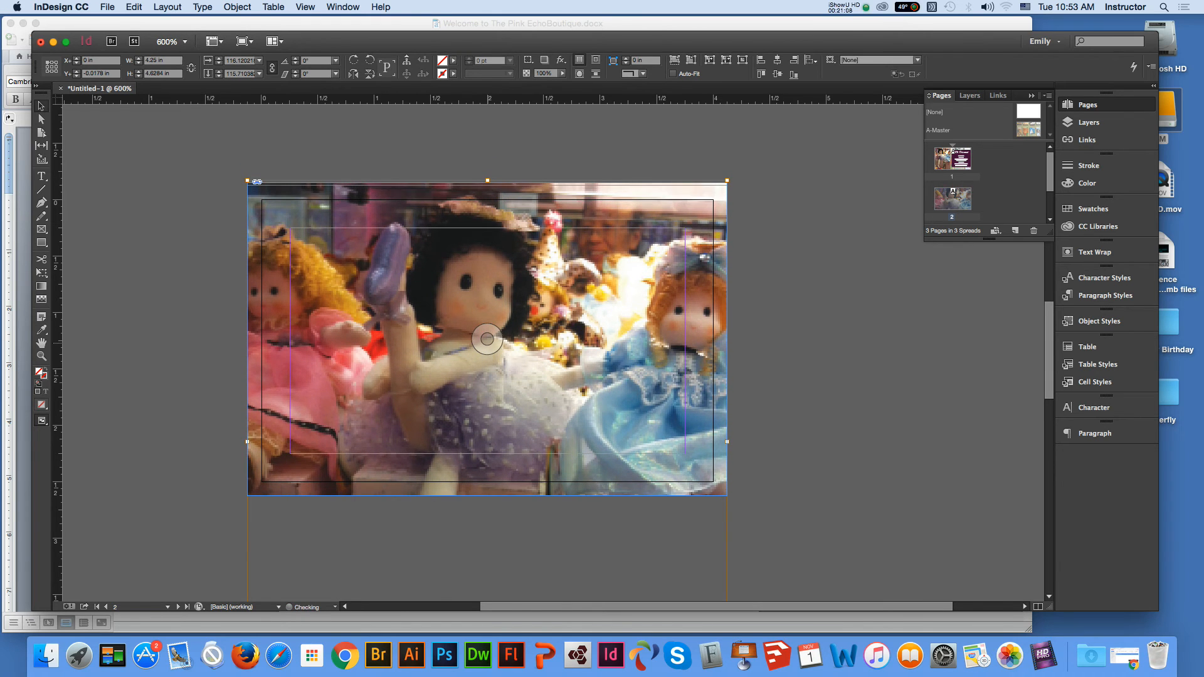
key(Down)
key(Down)
key(Down)
key(Down)
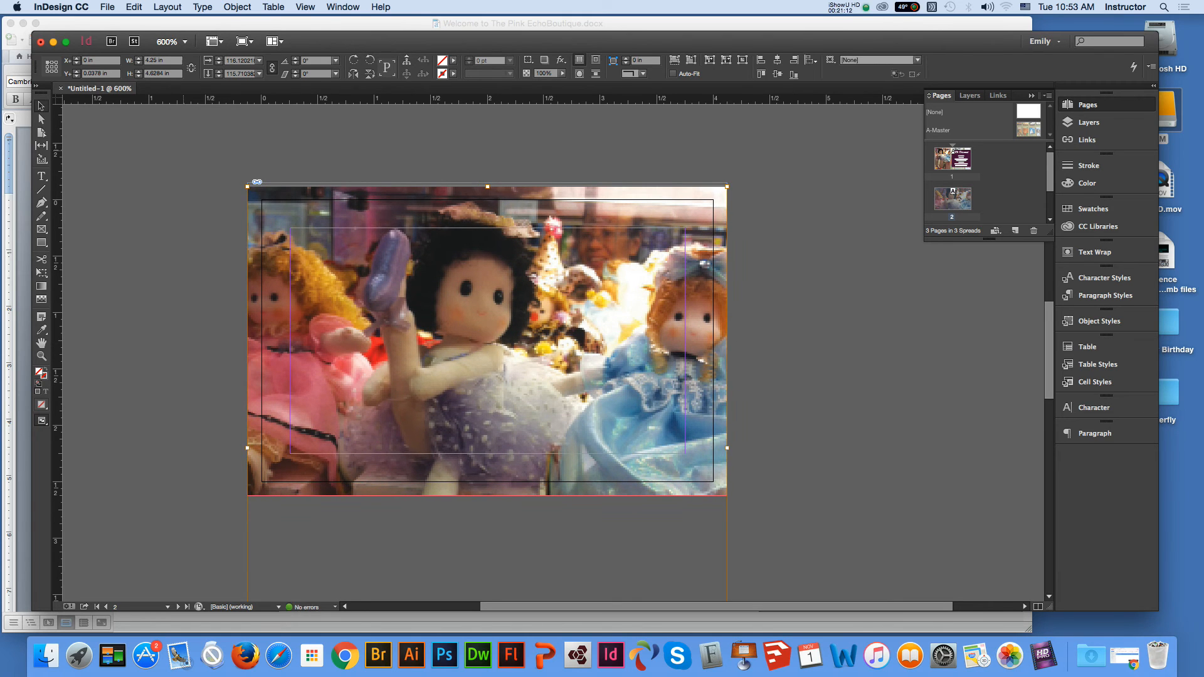
key(Escape)
click(500, 314)
click(828, 245)
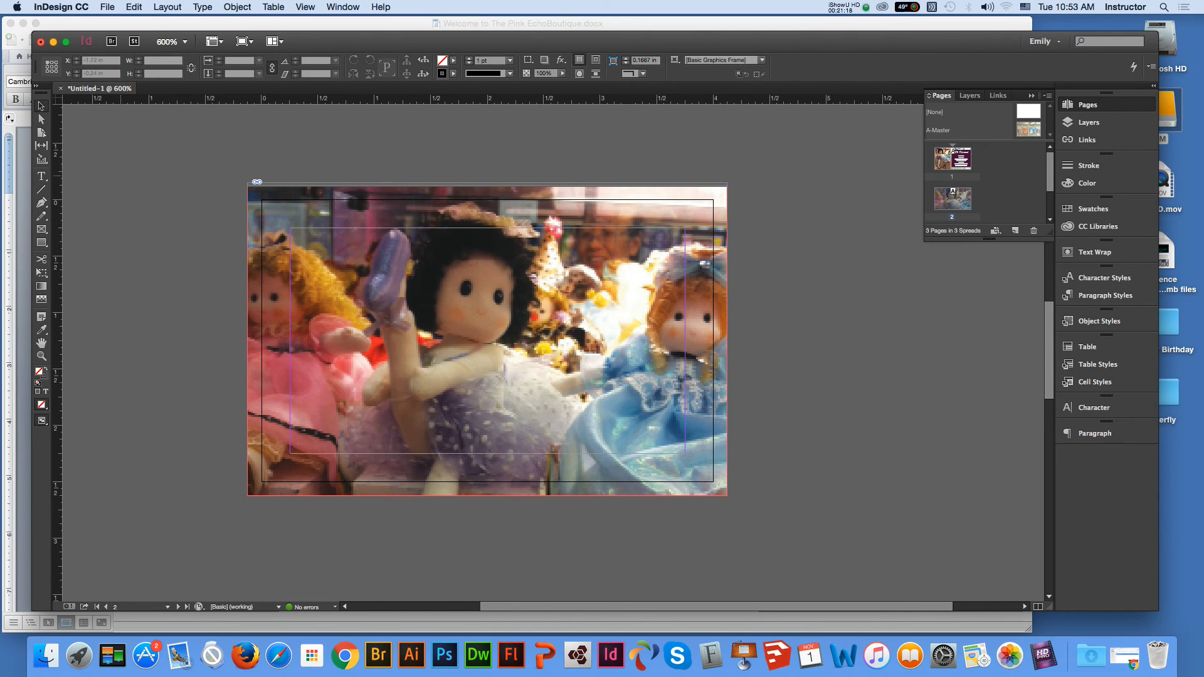
click(41, 343)
drag(324, 186, 373, 261)
key(v)
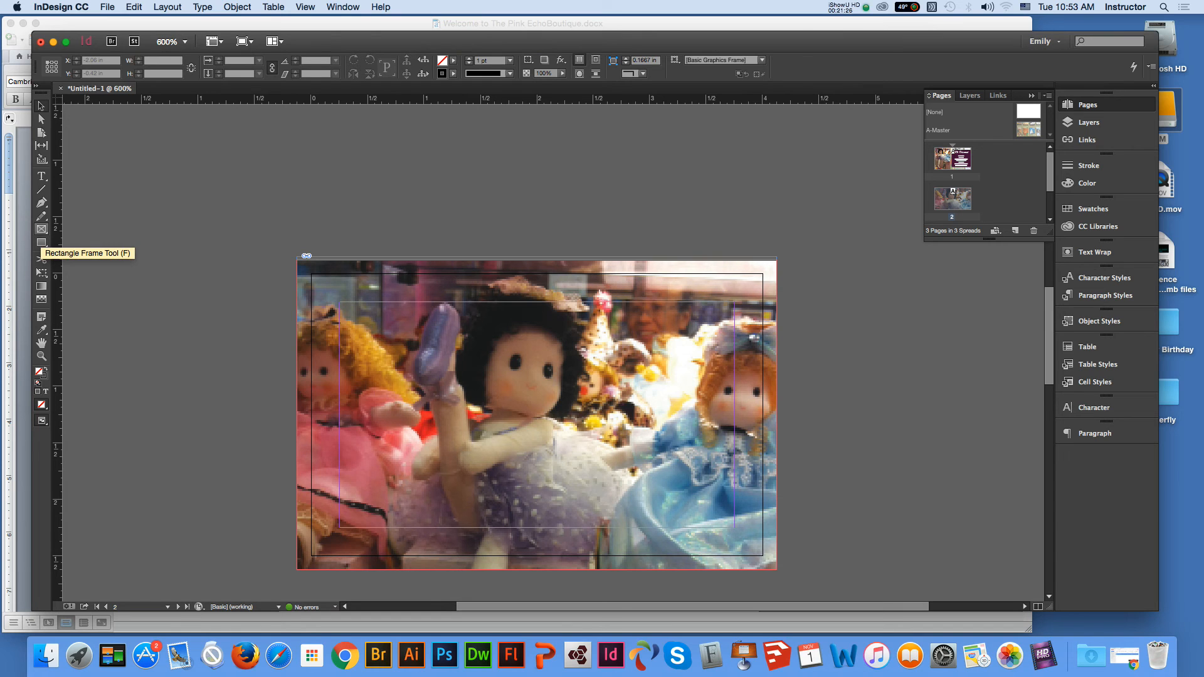
click(41, 243)
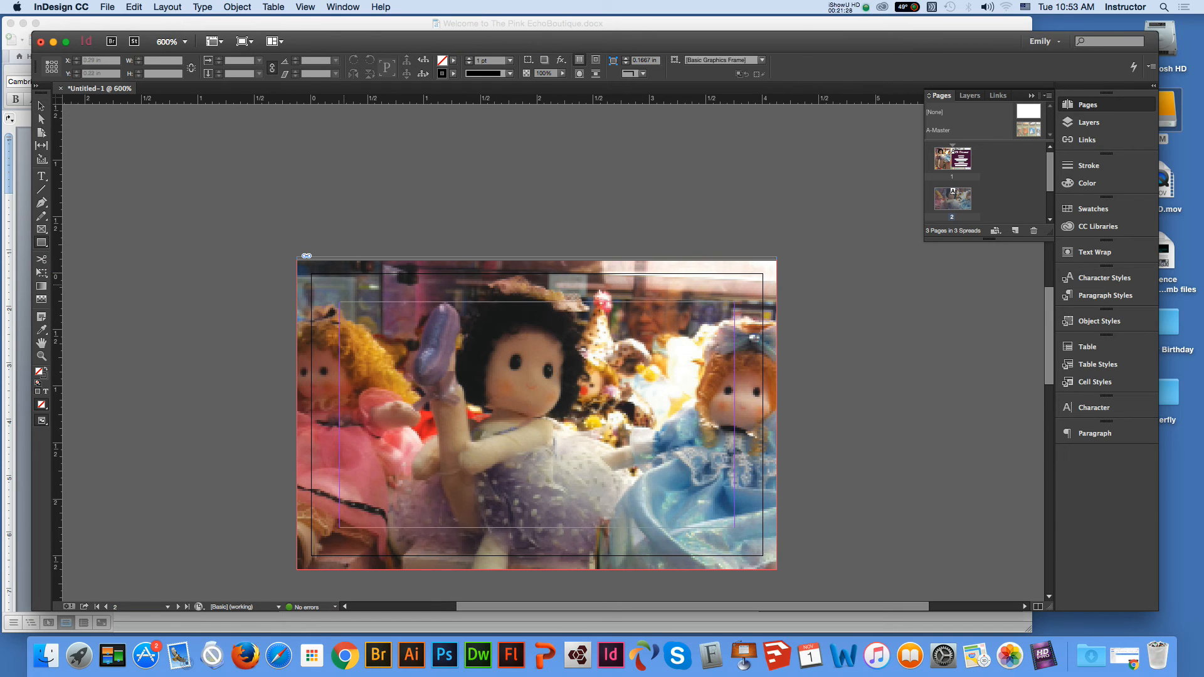
Step: Copy the purple 10% Discount text box from page 1 and paste it over the dolls photo on page 2
click(41, 106)
click(41, 344)
drag(457, 193, 448, 309)
drag(474, 232, 460, 351)
drag(487, 272, 462, 453)
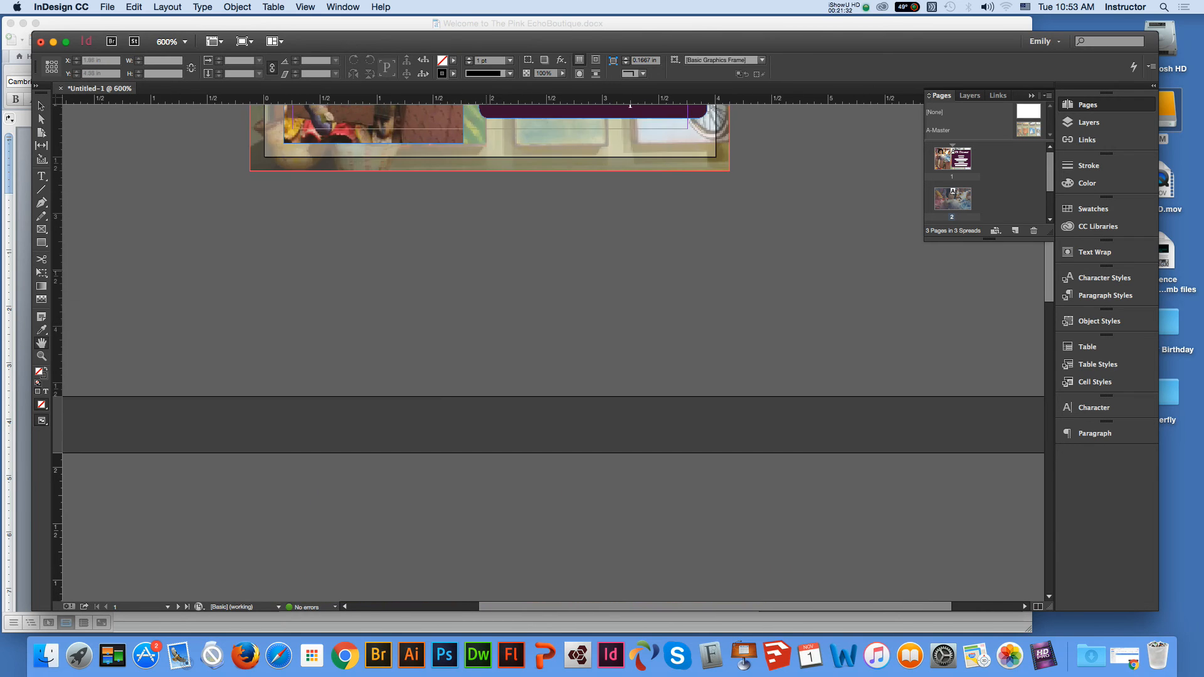
drag(485, 367, 466, 528)
click(42, 106)
click(569, 212)
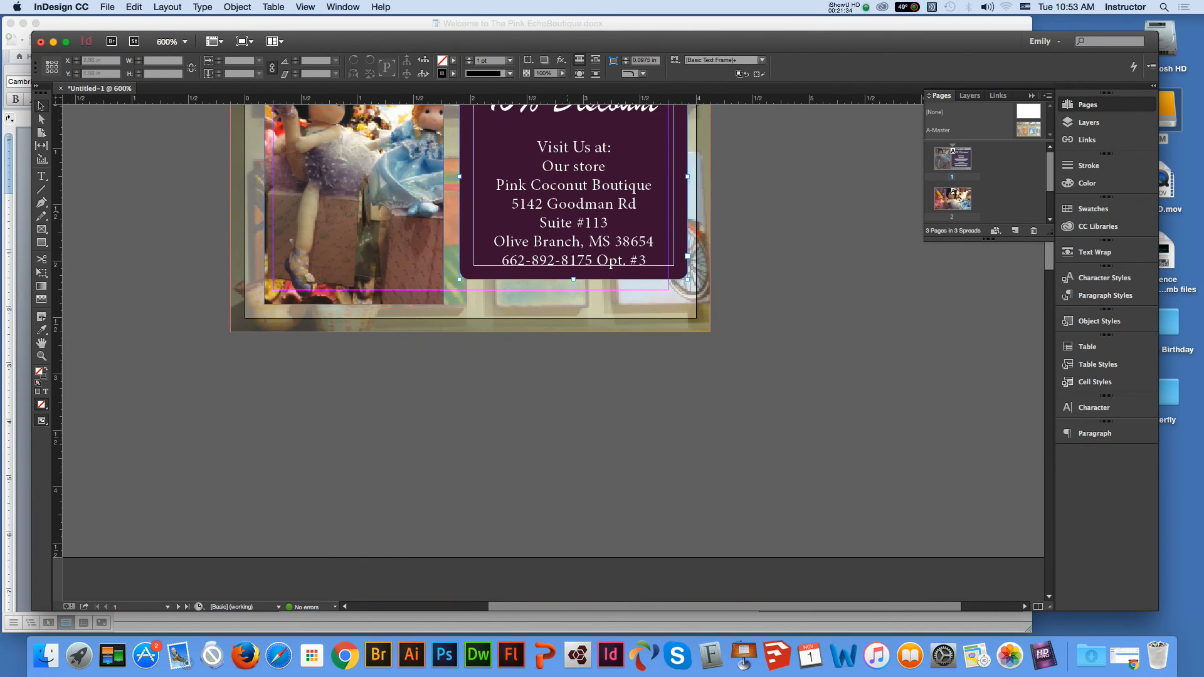
click(42, 343)
drag(466, 466, 492, 267)
click(41, 106)
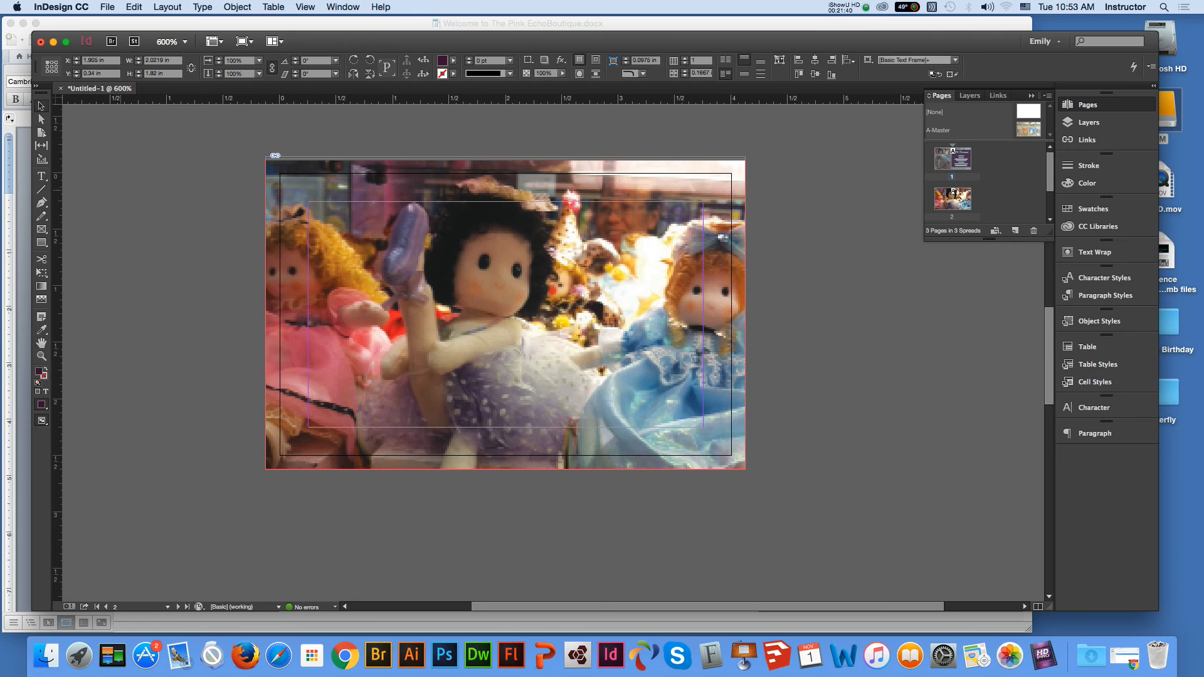
key(super+v)
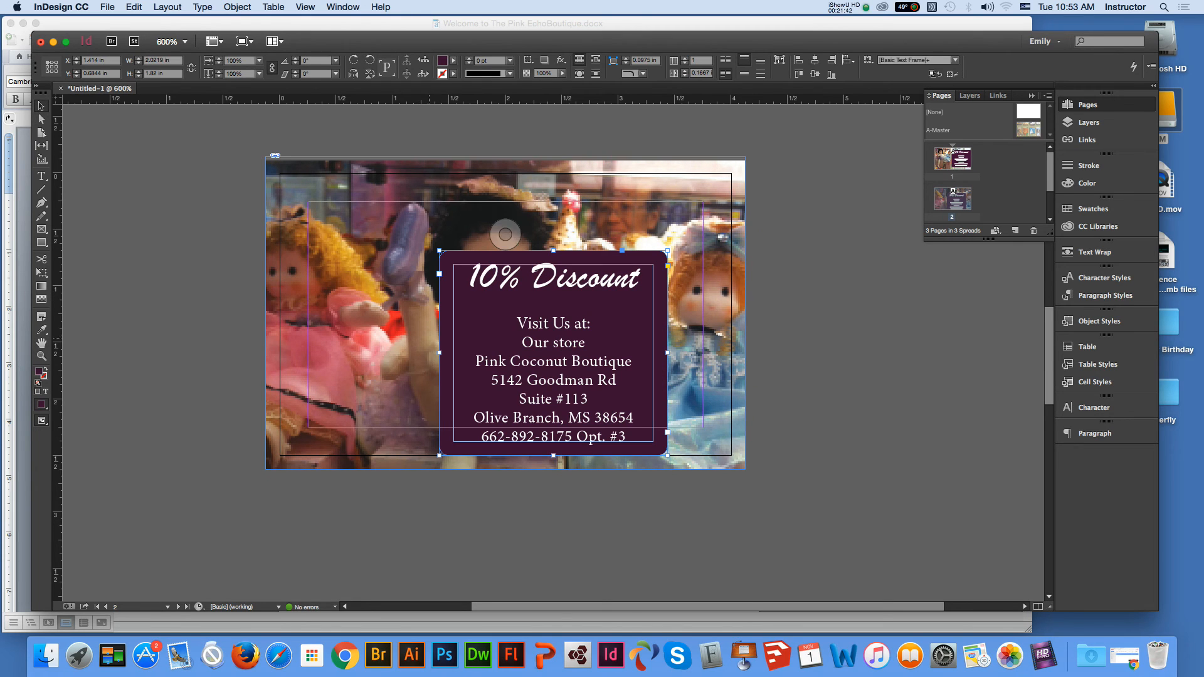
Step: Widen the pasted discount box to about 2.9 in and stretch its height to about 2.25 in
drag(439, 353, 340, 353)
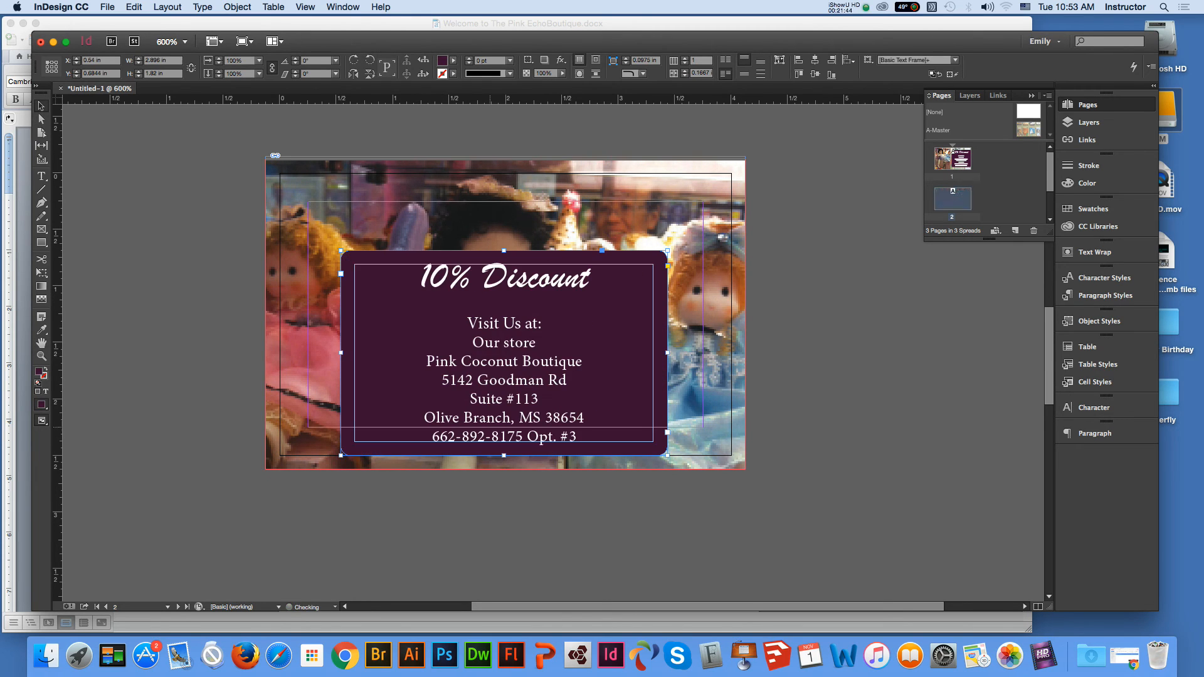
drag(503, 456, 504, 400)
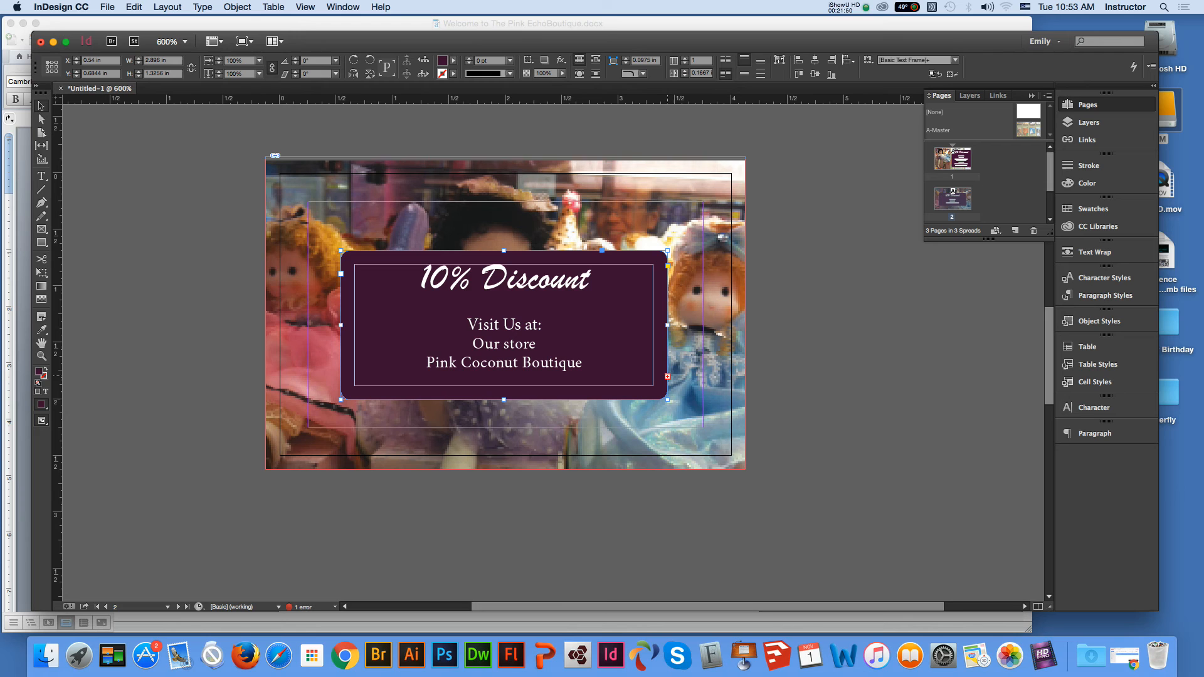
key(t)
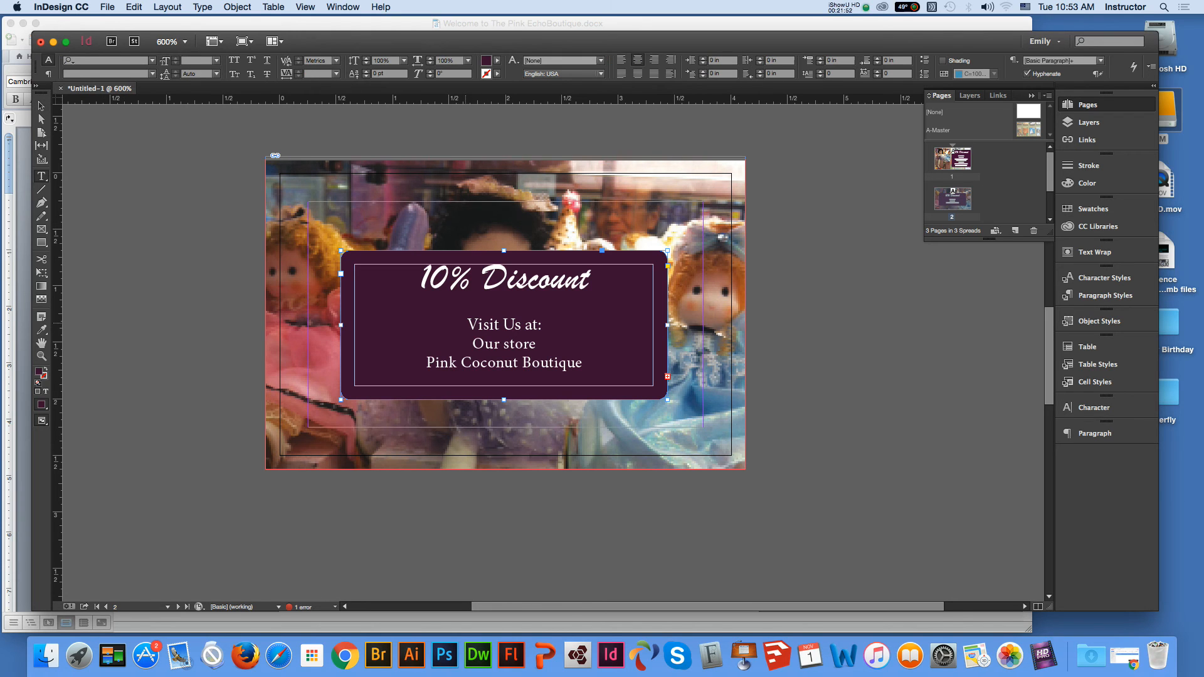
drag(468, 321, 609, 384)
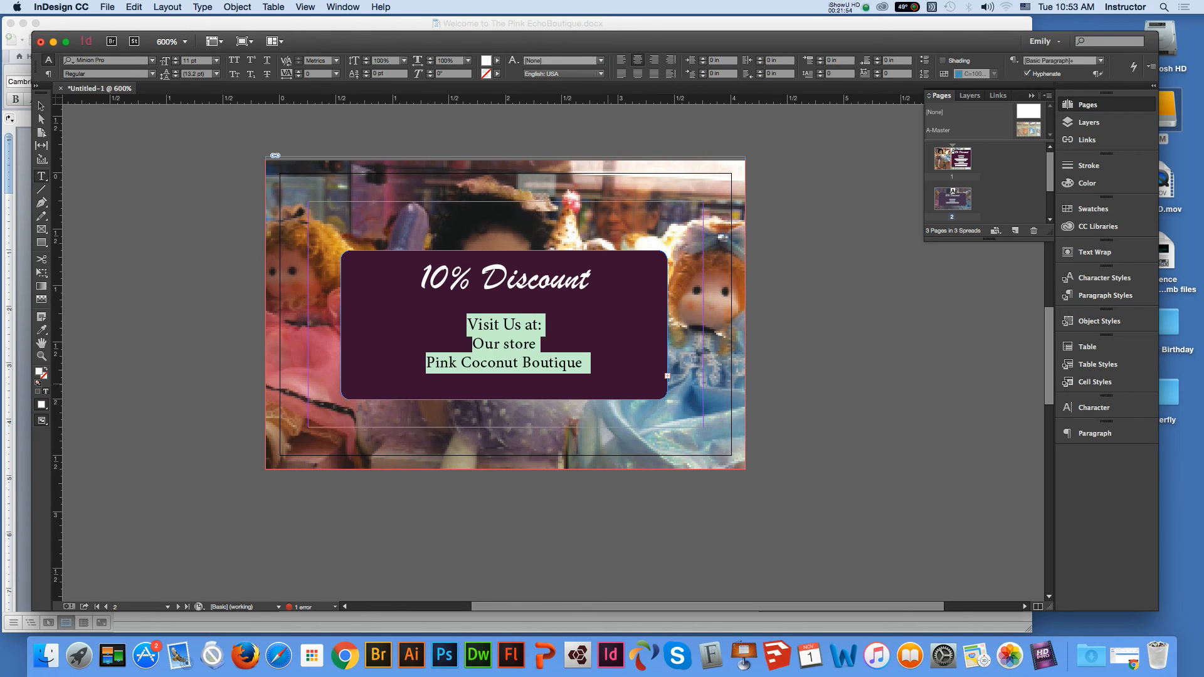
key(super+a)
click(41, 106)
drag(504, 400, 504, 504)
Step: Cut the address lines from "Visit Us at:" onward out of the page 2 box and fit the frame to its heading
key(t)
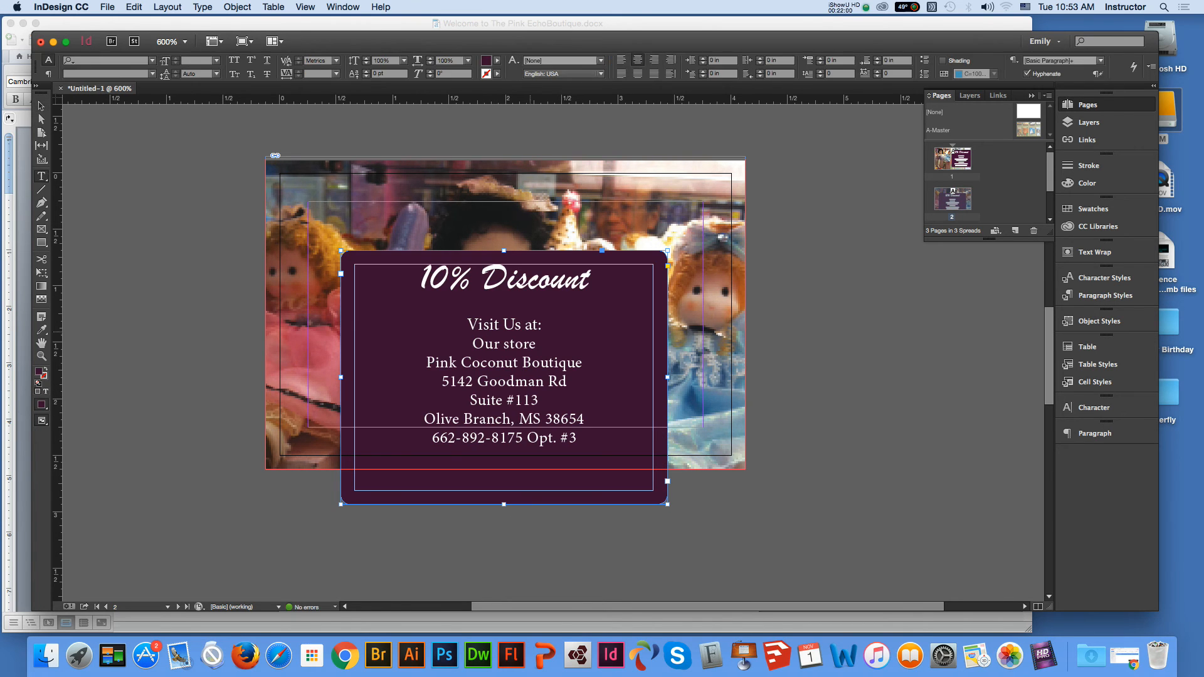
drag(467, 324, 581, 439)
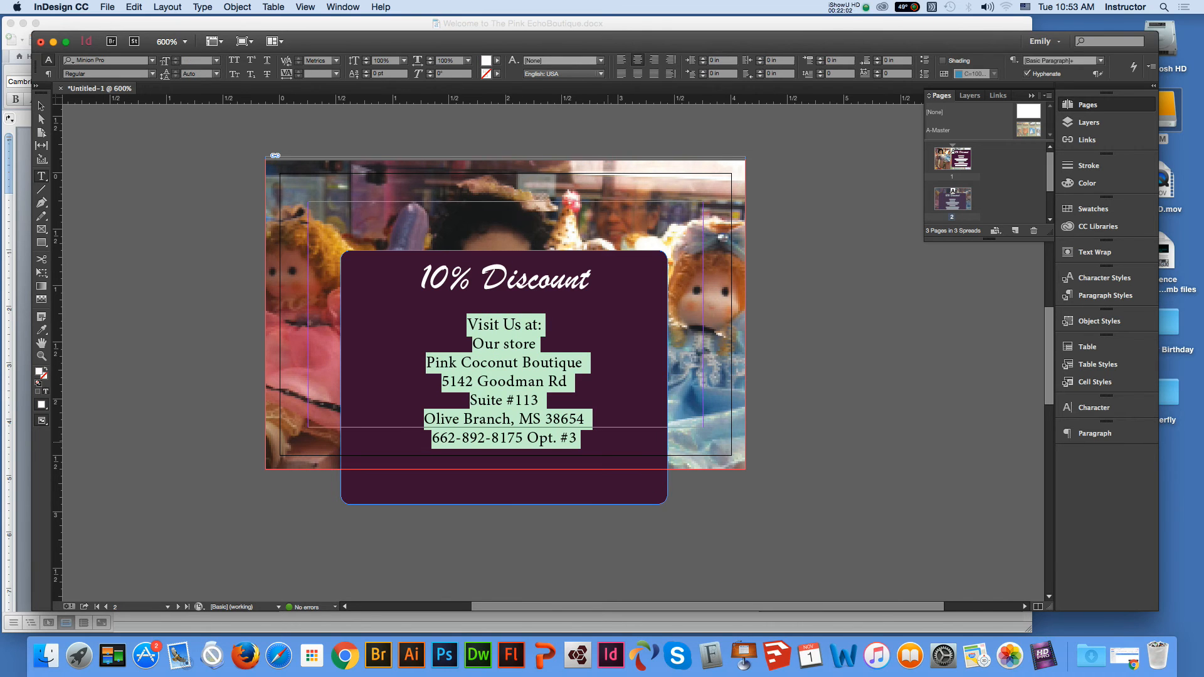
key(BackSpace)
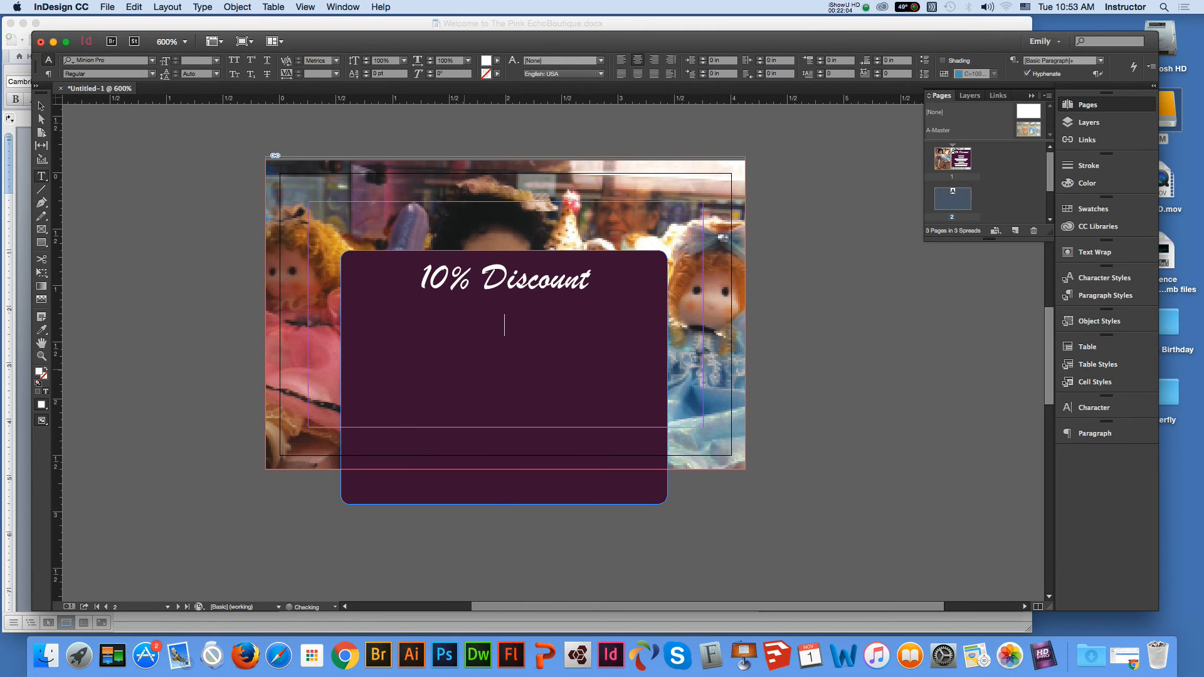
key(BackSpace)
click(41, 105)
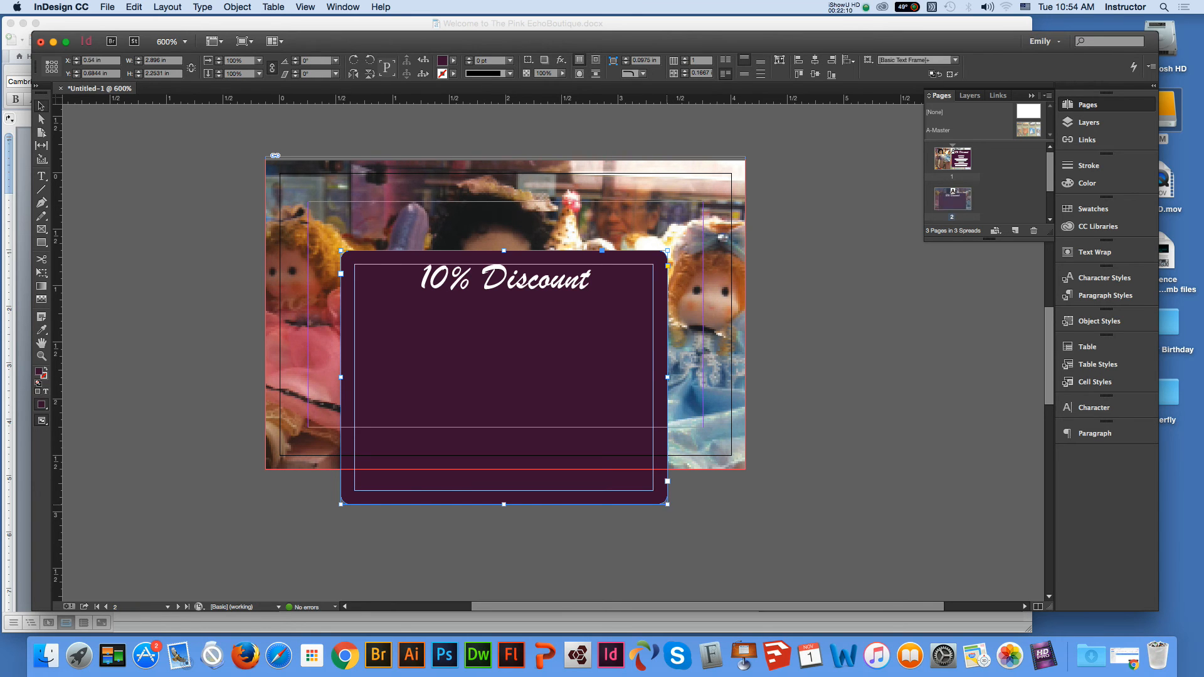
key(super+alt+c)
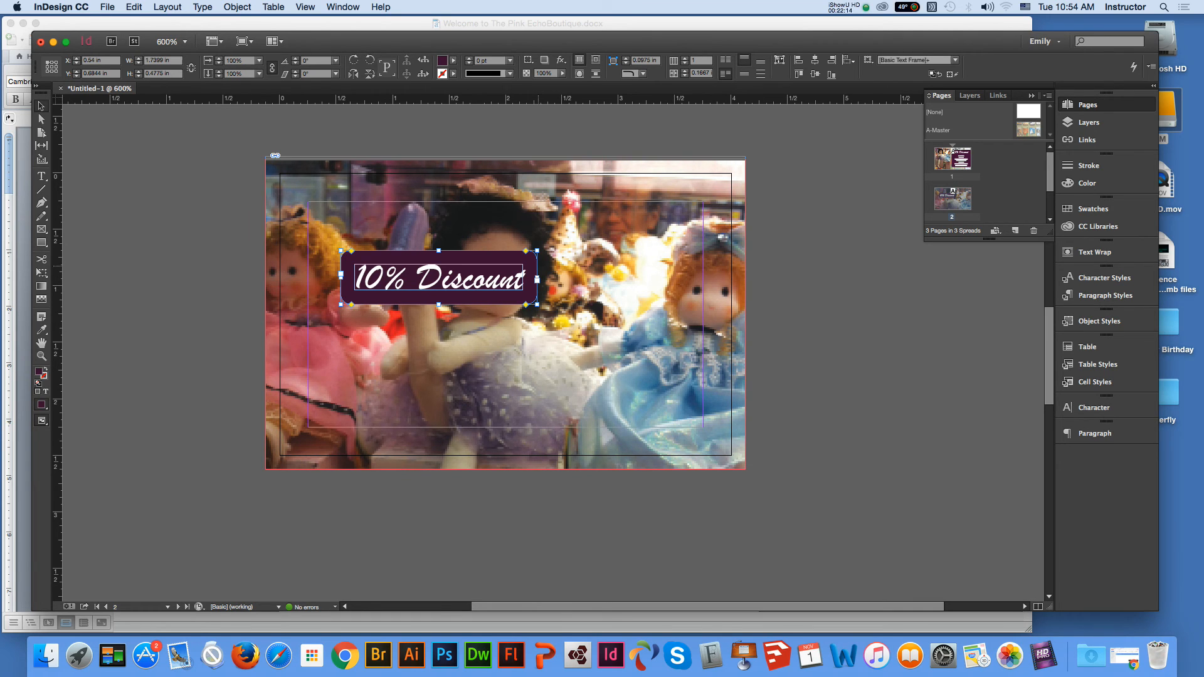
Step: Reduce the 10% Discount box's corner radius to 0.005 in and move the box to about X 0.19, Y 1.24 in
drag(526, 251, 541, 254)
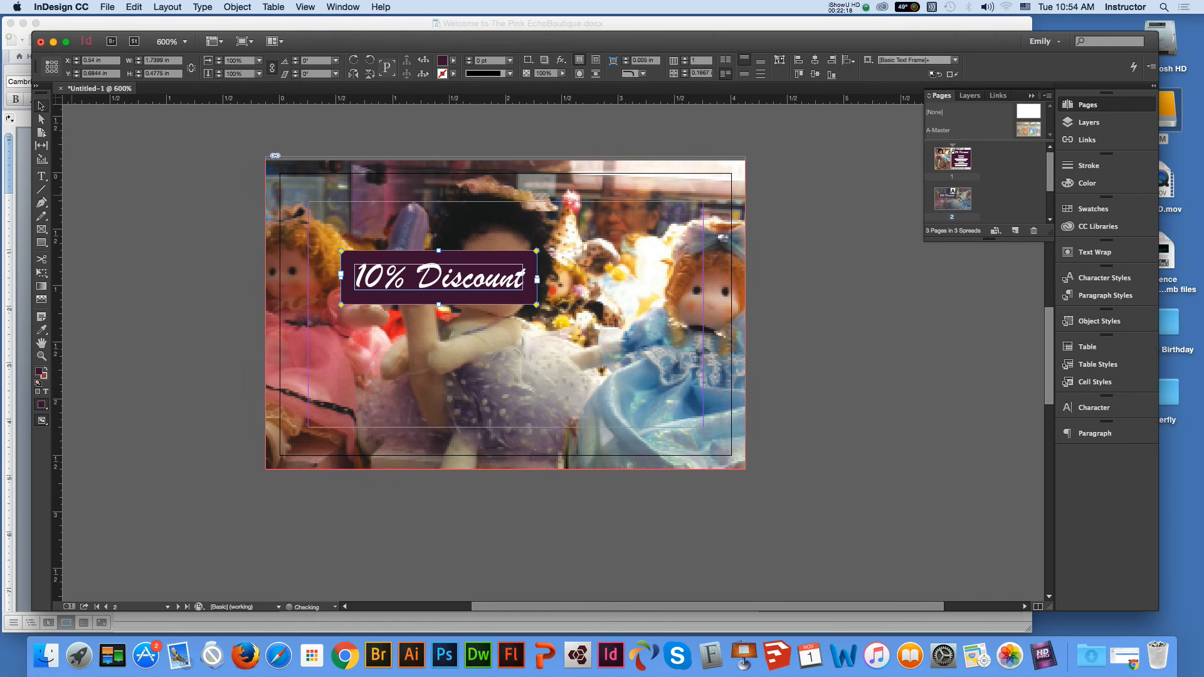
click(42, 106)
click(207, 232)
drag(403, 297, 385, 345)
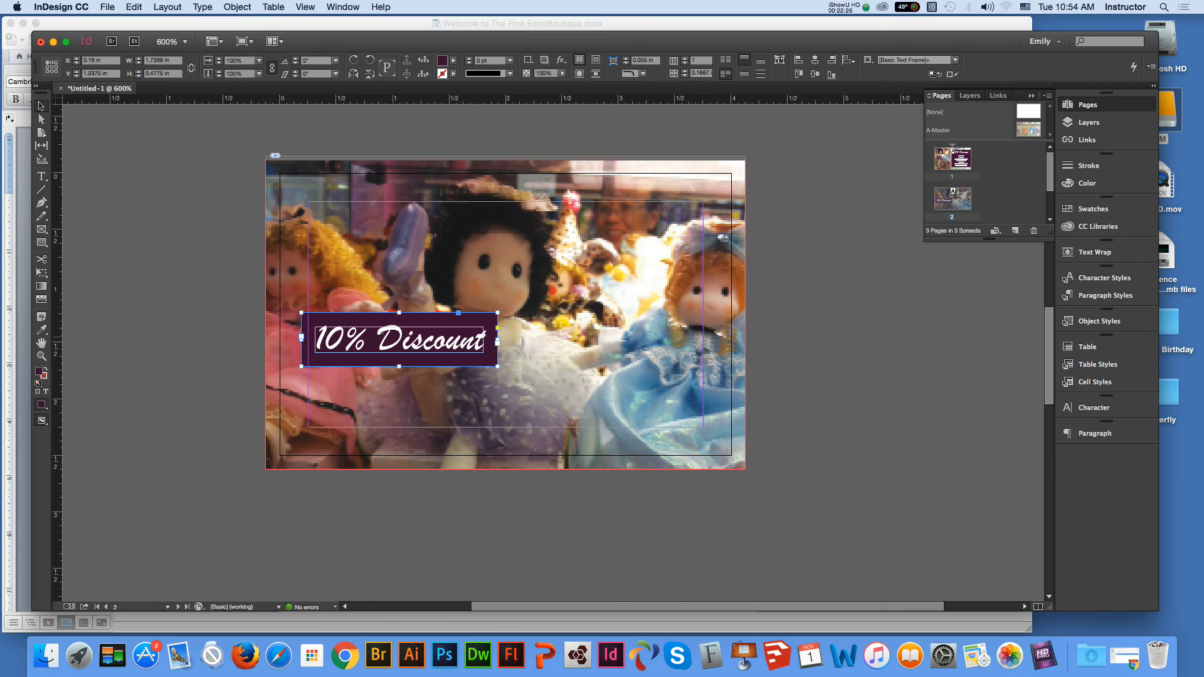
click(851, 367)
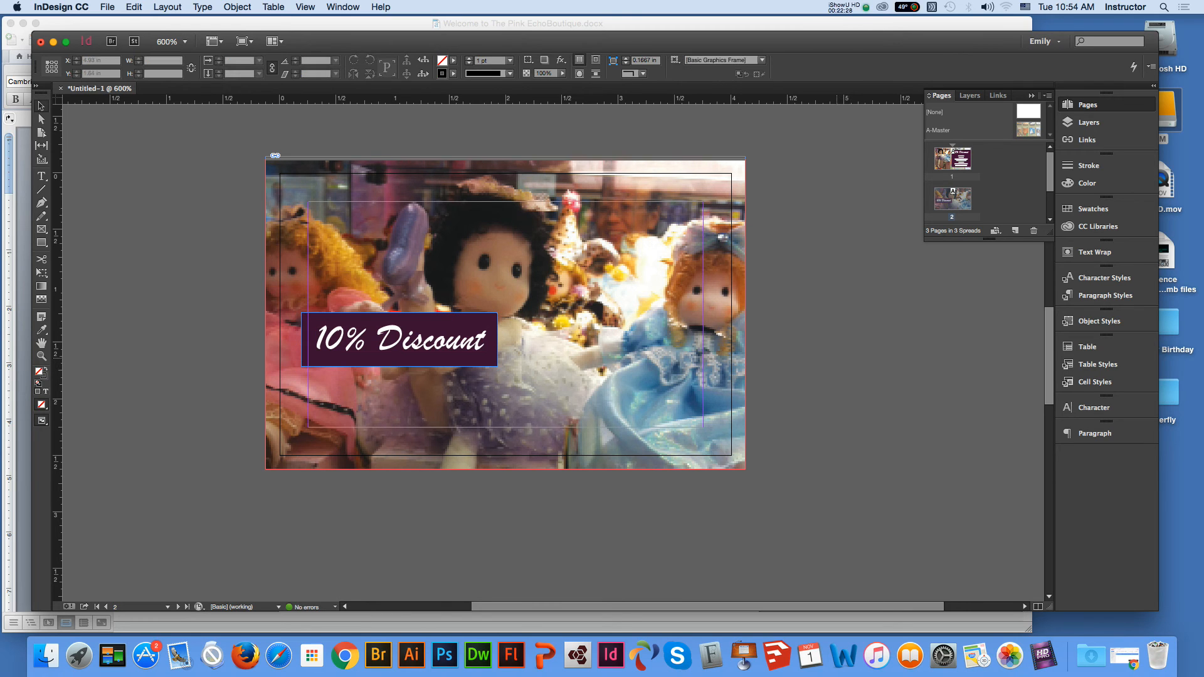
Step: Paste the cut address text as its own frame about 1.42 in square, positioned over the doll in blue
key(super+v)
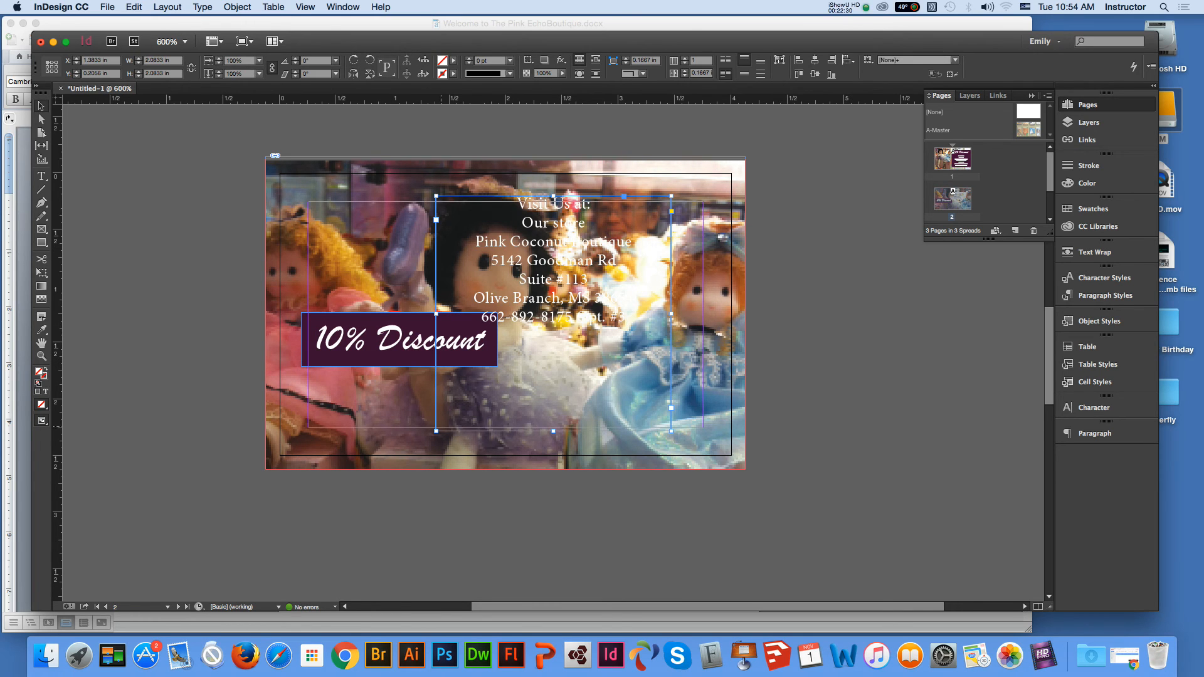
drag(672, 432, 597, 356)
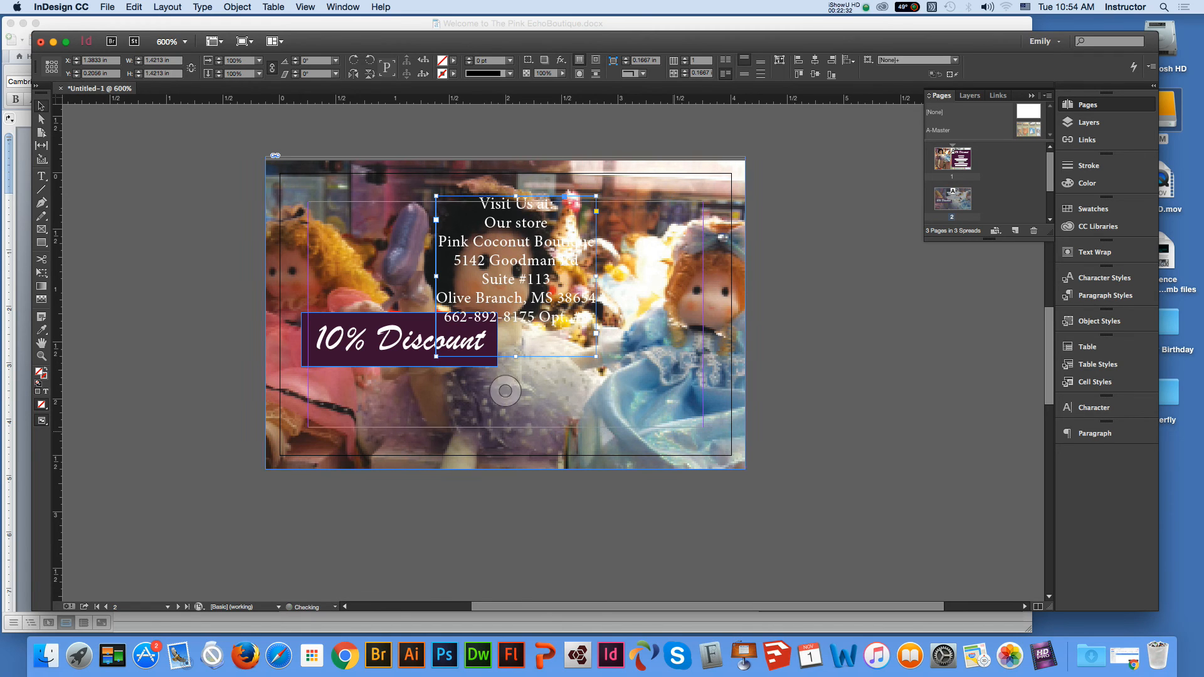
drag(529, 270, 653, 331)
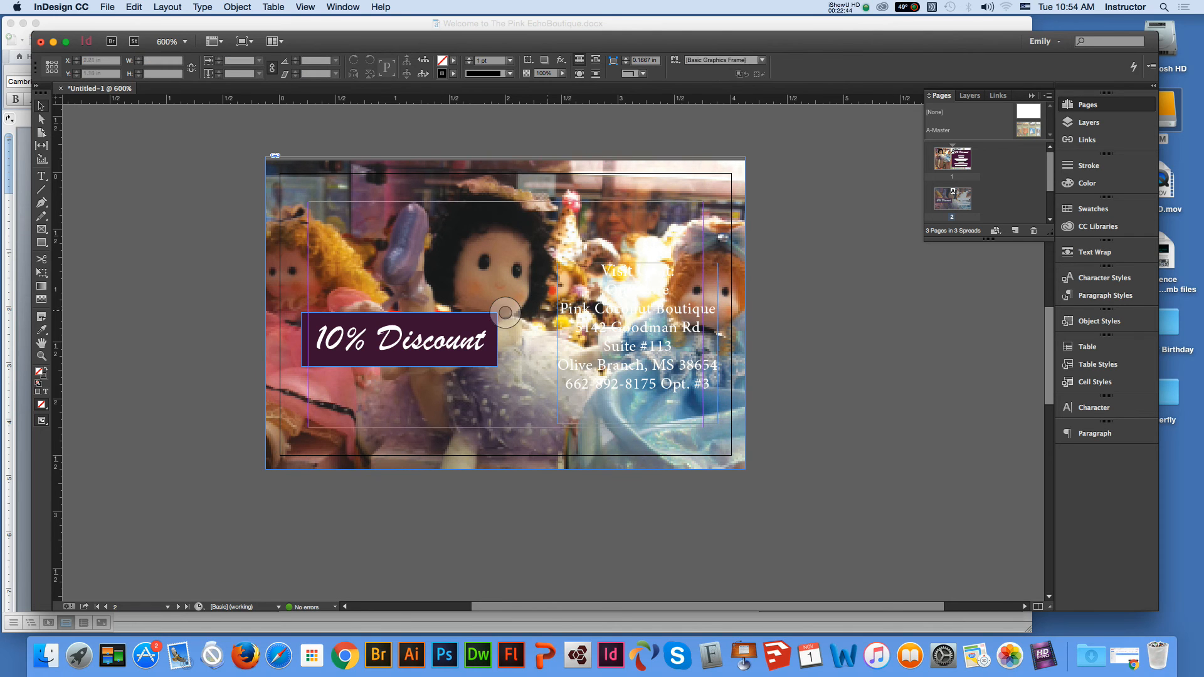
Step: Apply the 10% Discount box's purple fill and corner formatting to the address frame with the Eyedropper
click(41, 330)
click(442, 320)
click(41, 106)
Step: Set the address frame's inset spacing to 0.0625 in on all sides
right_click(632, 259)
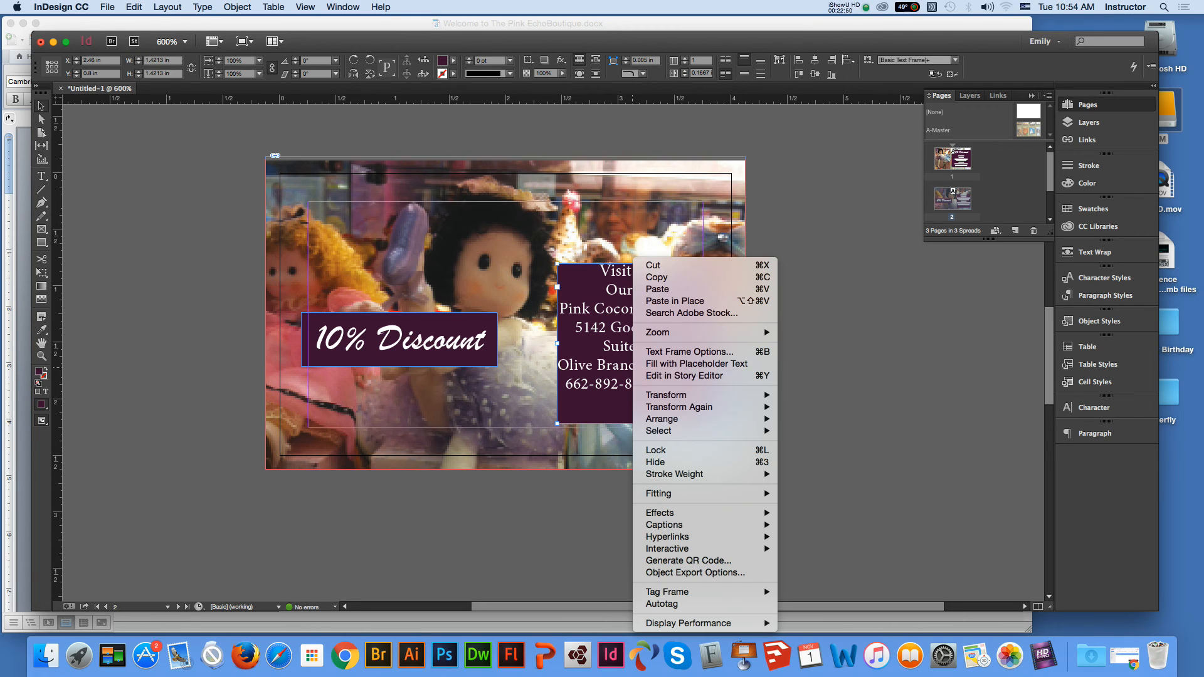
click(690, 352)
click(859, 320)
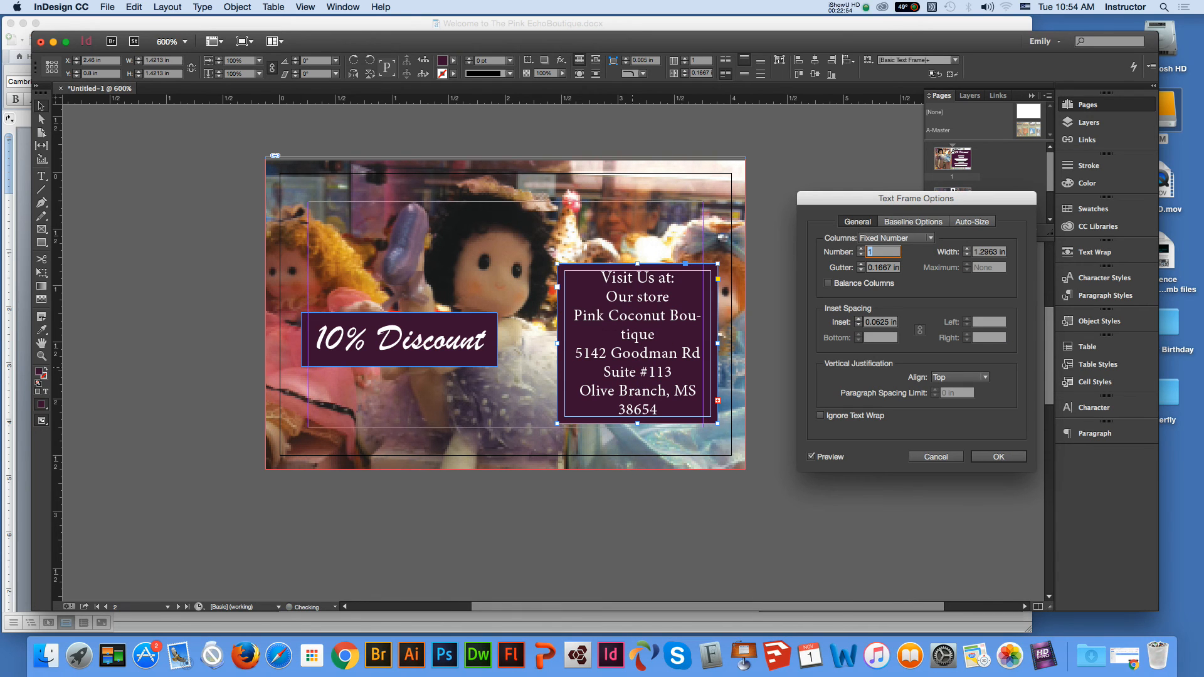
click(998, 456)
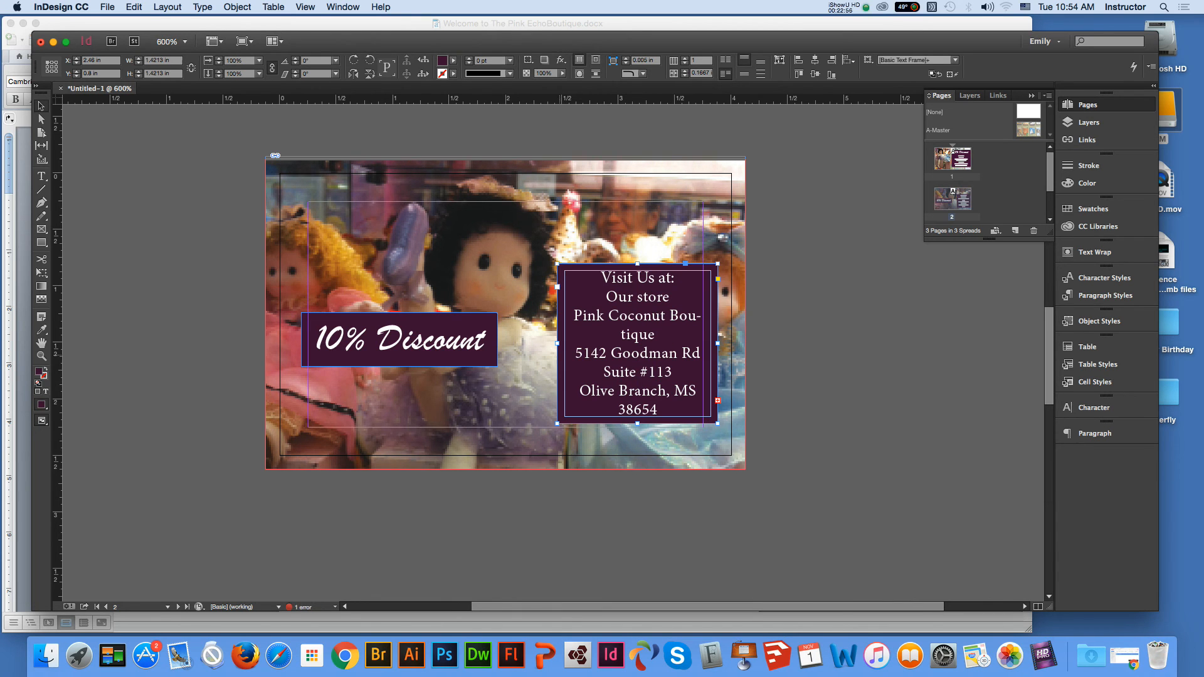
Step: Widen the address frame on both sides to about 1.57 in
drag(557, 343, 543, 343)
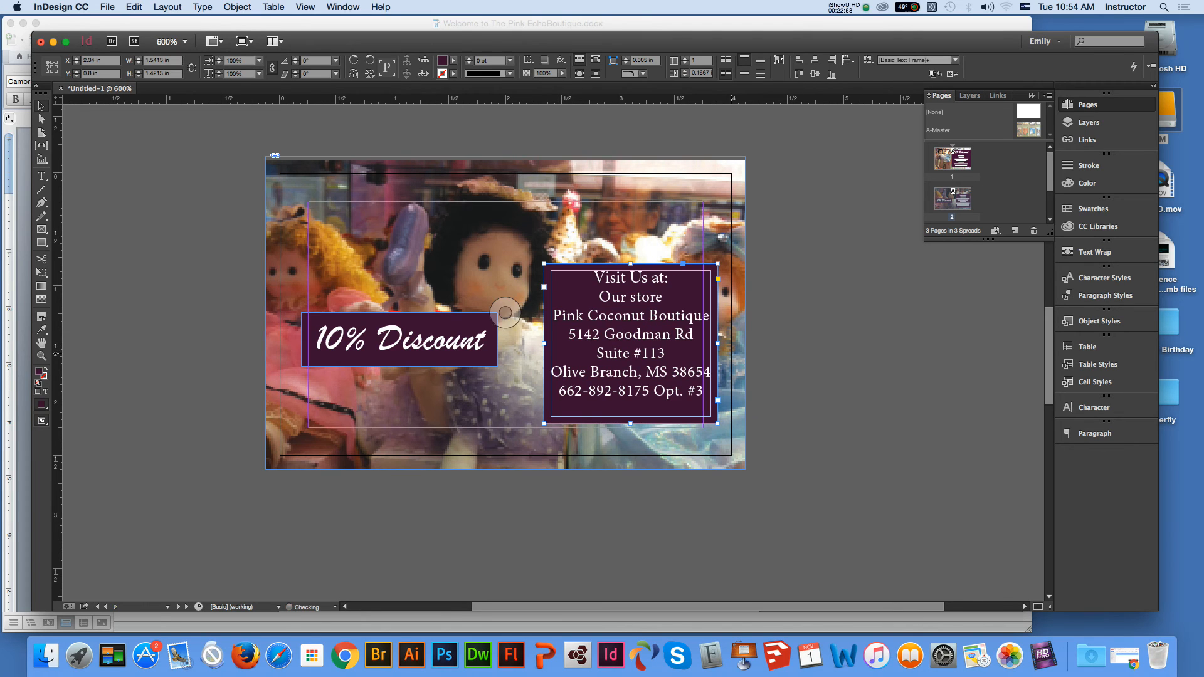
drag(717, 343, 721, 344)
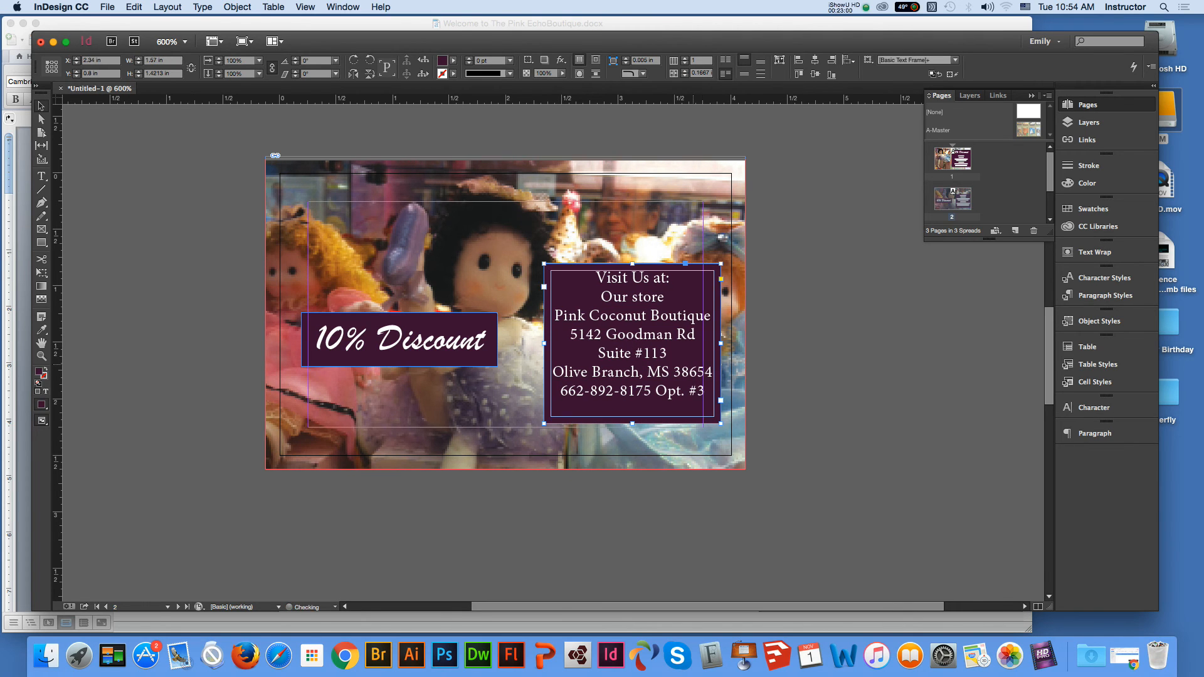
click(842, 384)
Step: Lower the address frame's opacity to 70% and deselect it
click(659, 364)
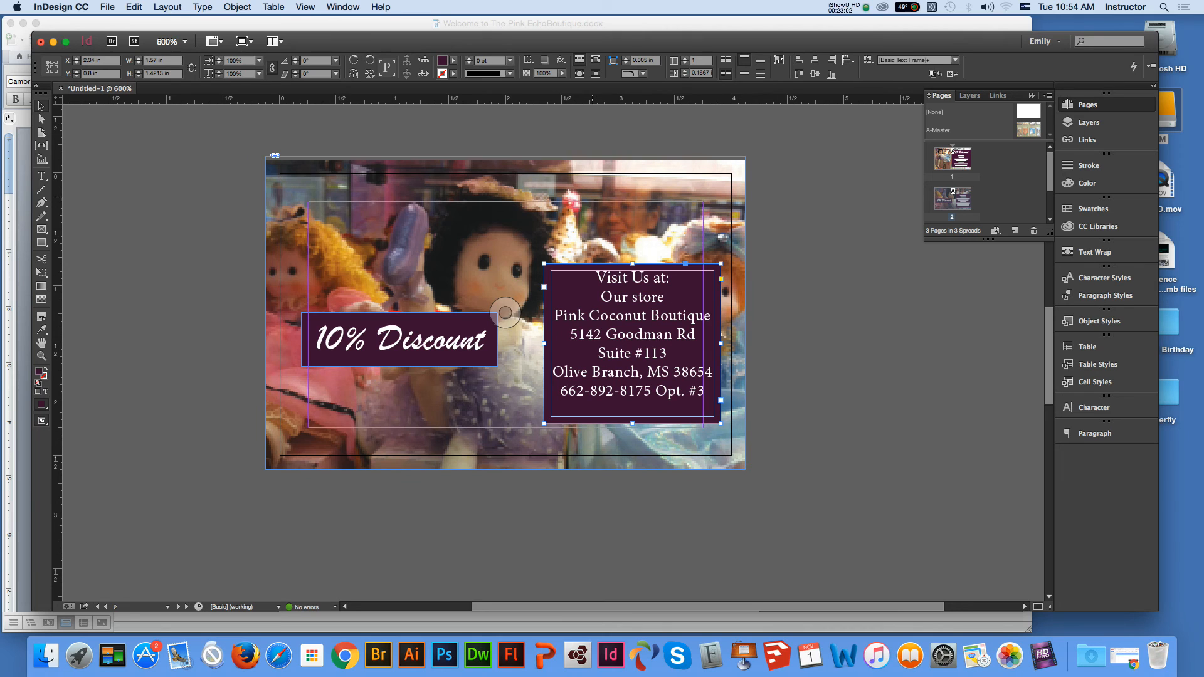
click(562, 74)
drag(562, 86, 545, 86)
click(887, 341)
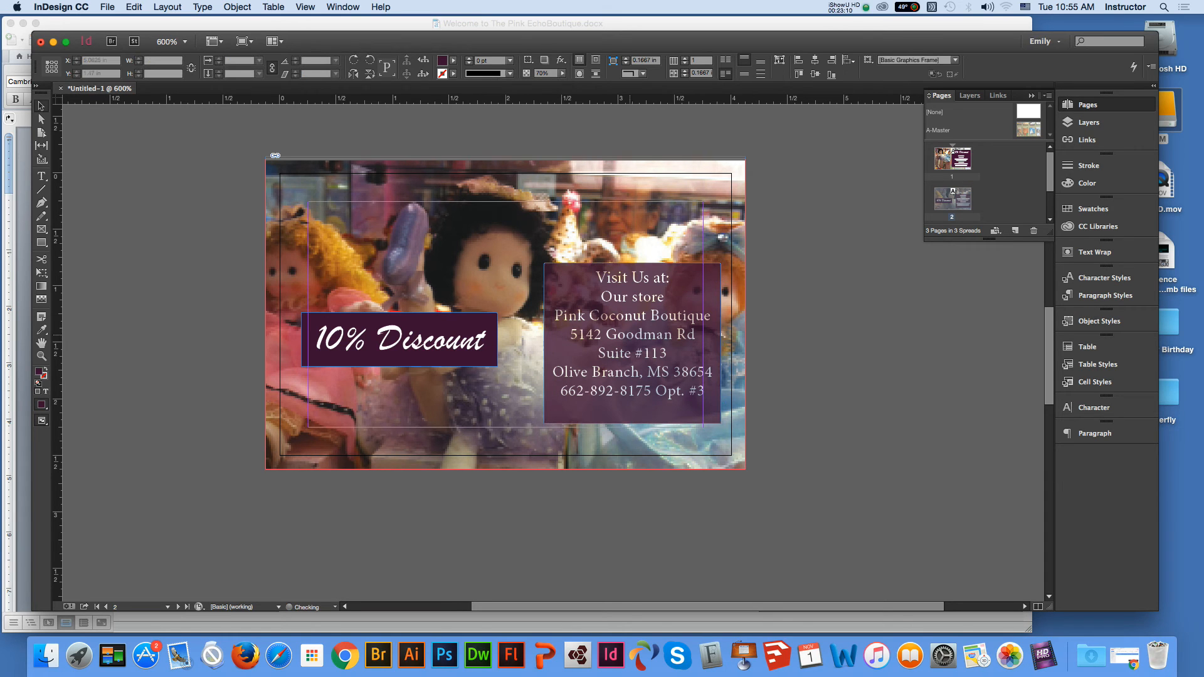
Step: Move the 10% Discount box to page 2's left trim edge, at X 0 and about Y 1.27 in
click(395, 353)
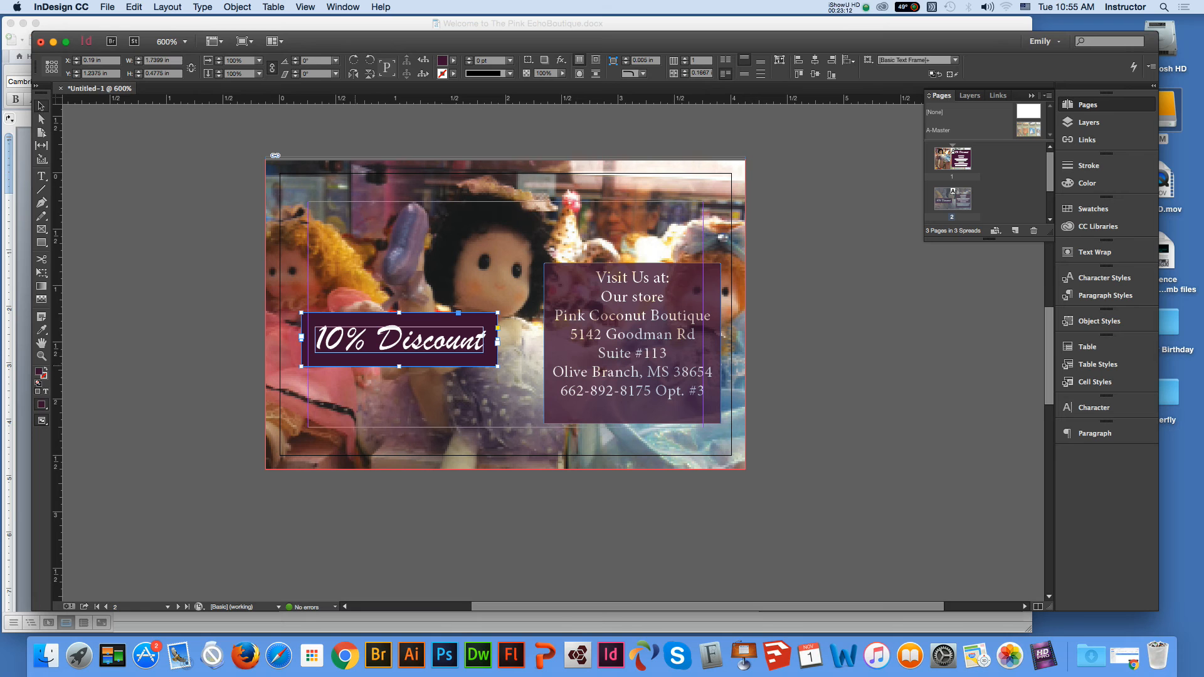
drag(307, 345, 286, 349)
double_click(323, 346)
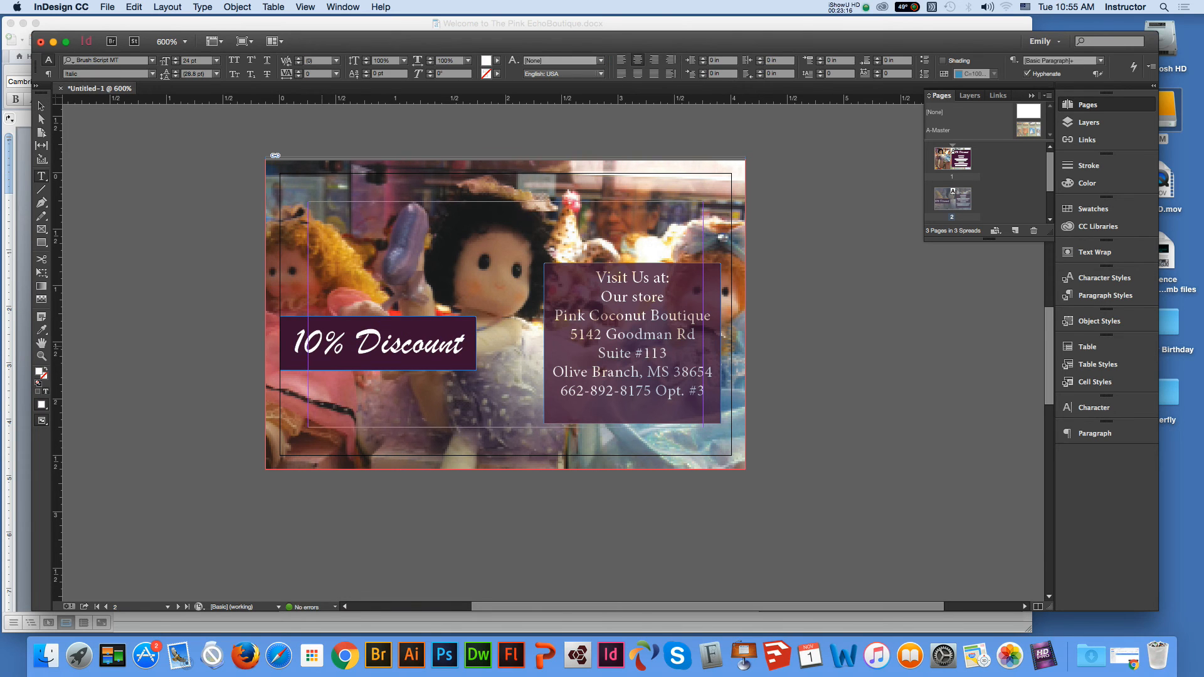
click(41, 106)
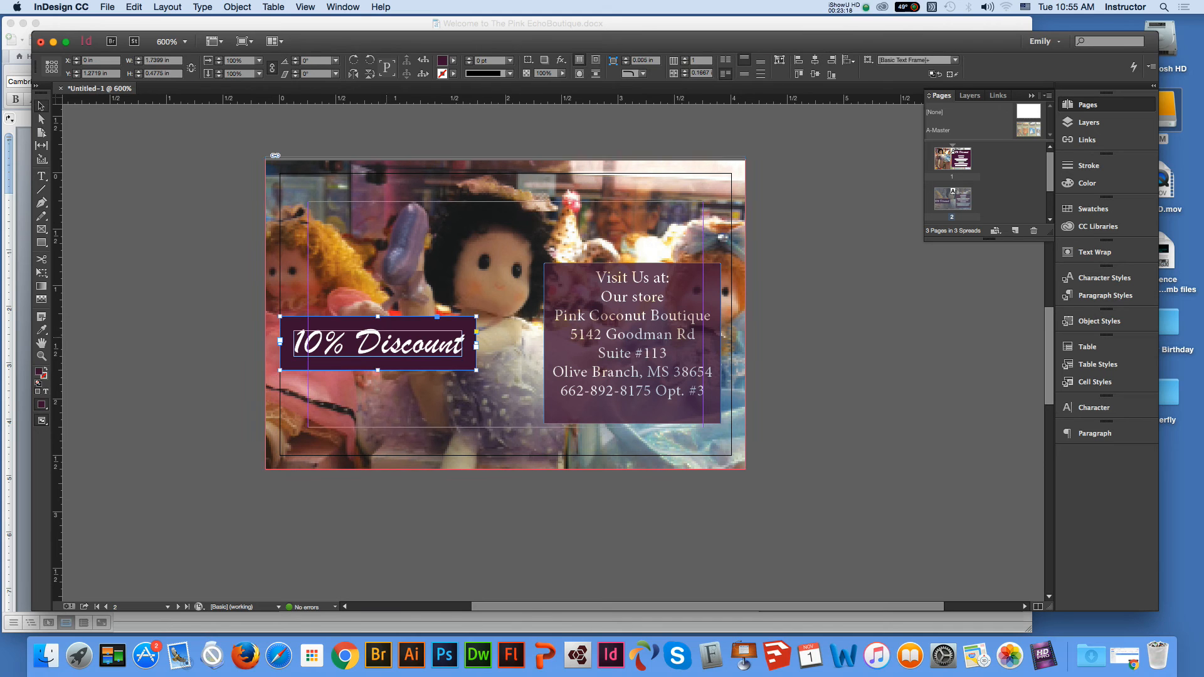
right_click(387, 344)
click(443, 352)
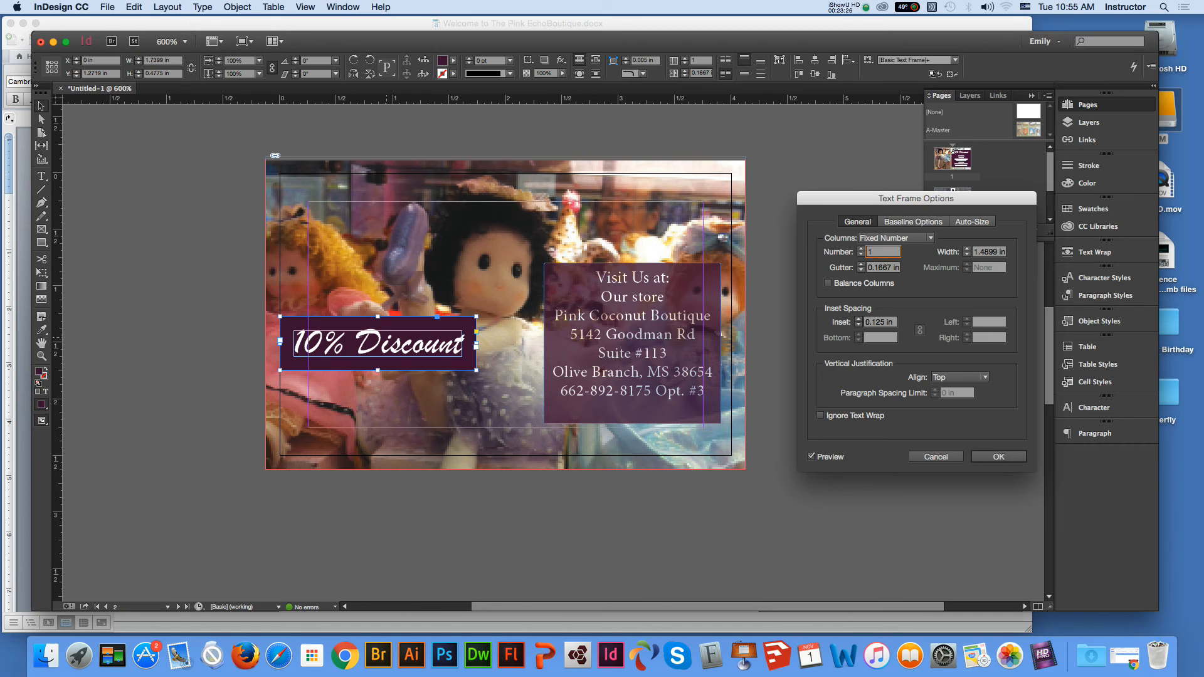
key(Escape)
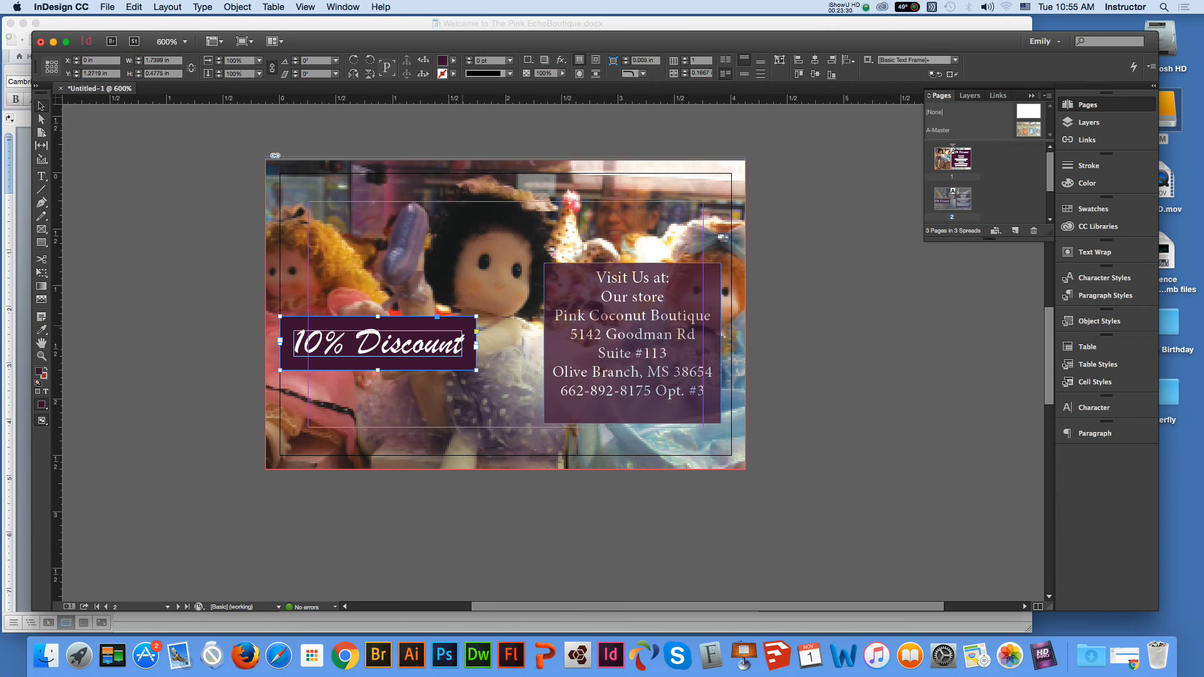
Step: Set the 10% Discount box's inset spacing to 0.175 in and enlarge the frame to about 2.06 by 0.62 in
right_click(461, 347)
click(501, 352)
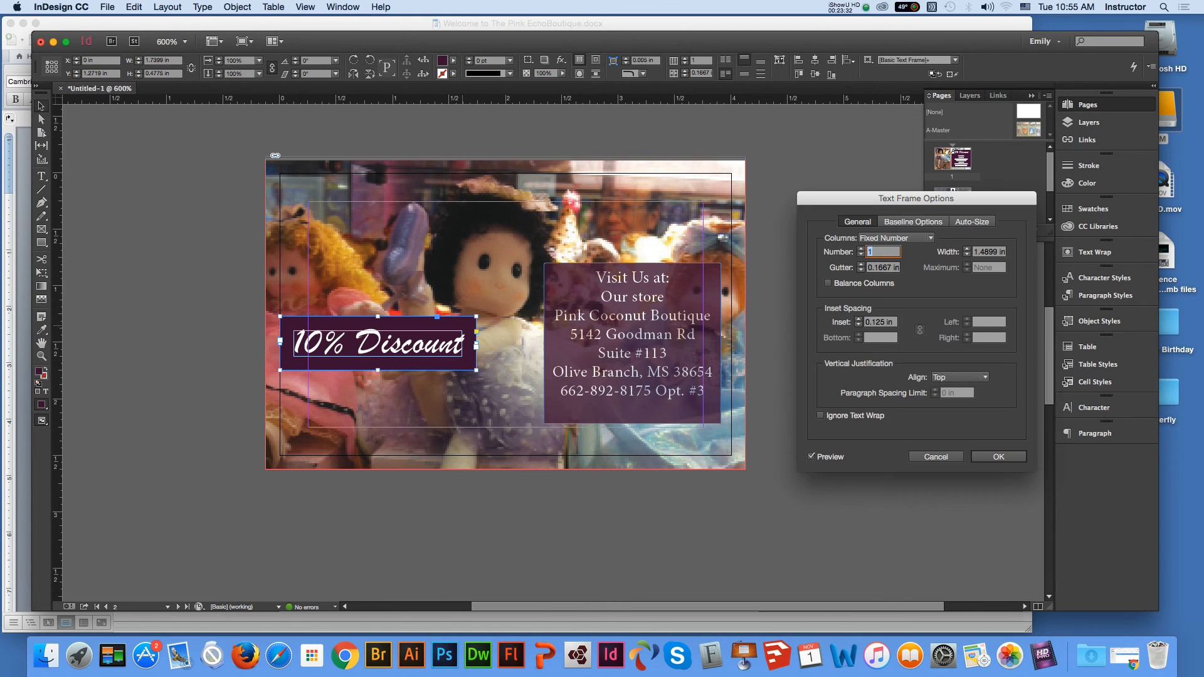
click(866, 322)
click(859, 320)
click(859, 325)
click(883, 322)
drag(881, 321, 876, 322)
text(7)
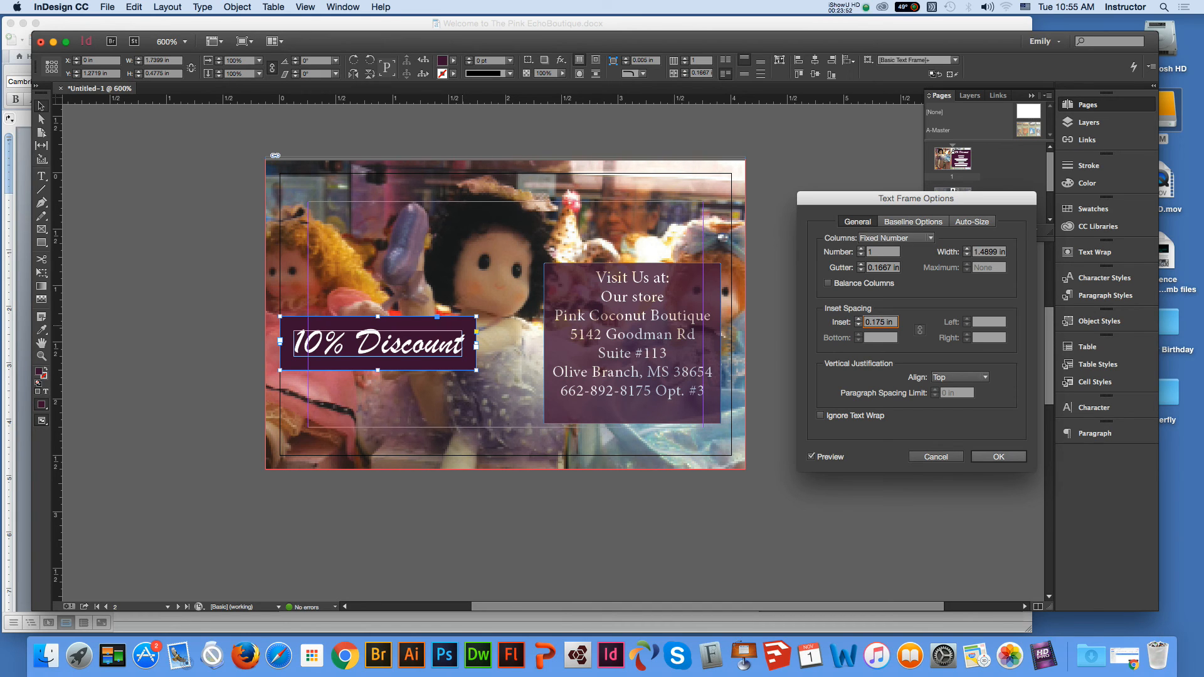
key(Return)
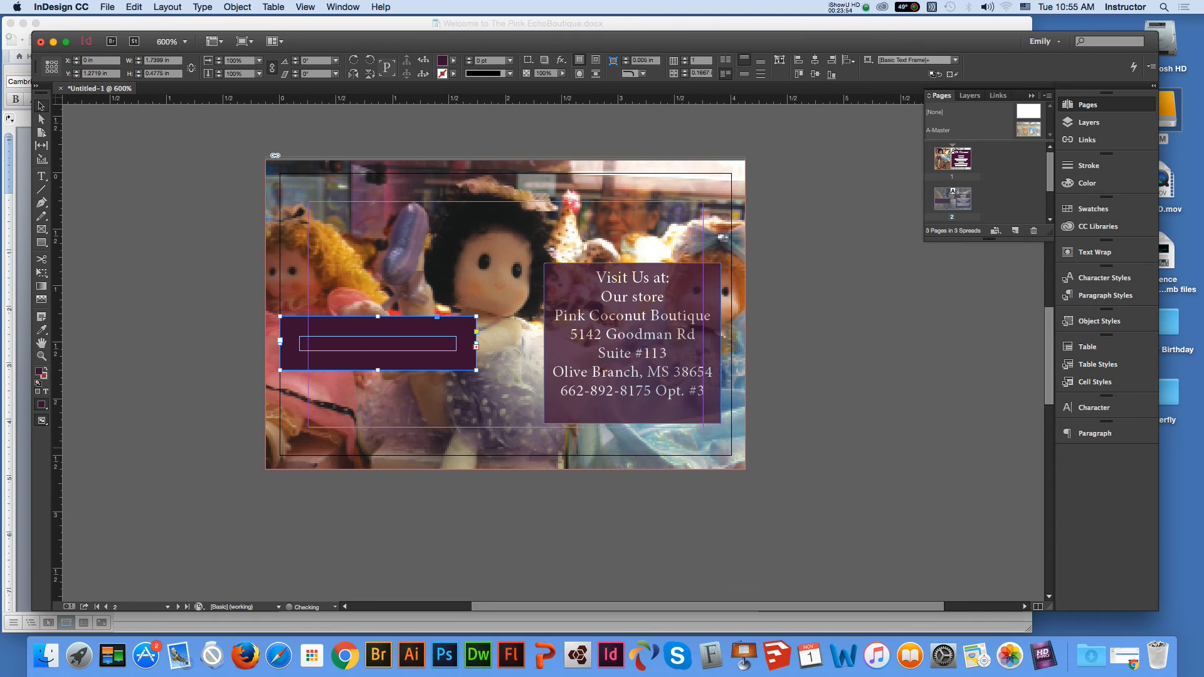
drag(476, 370, 513, 386)
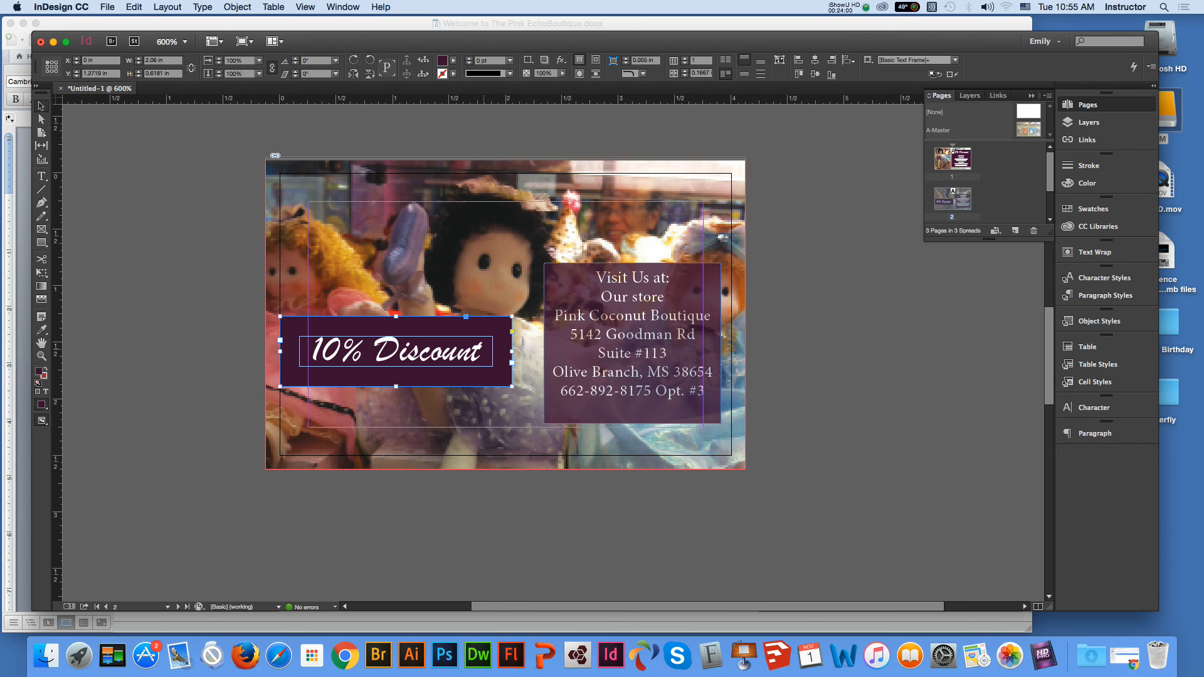
Step: Set the 10% Discount box's inset spacing to 0.125 in and fit the frame to its content
right_click(479, 255)
click(502, 353)
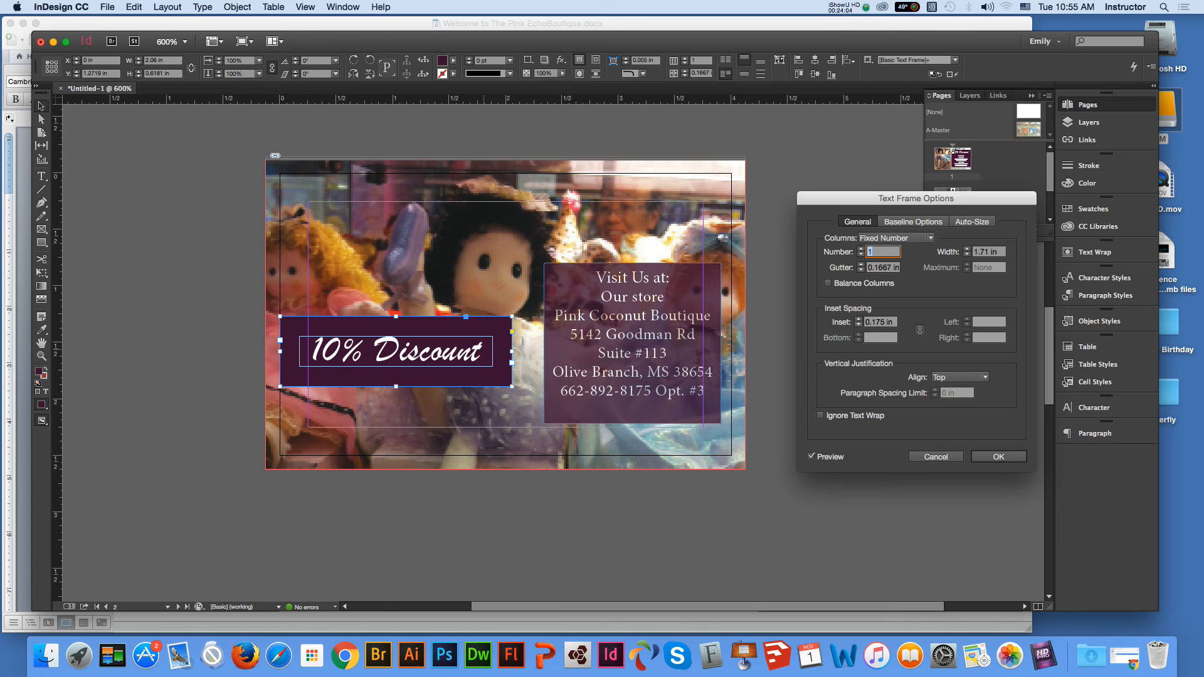
click(859, 325)
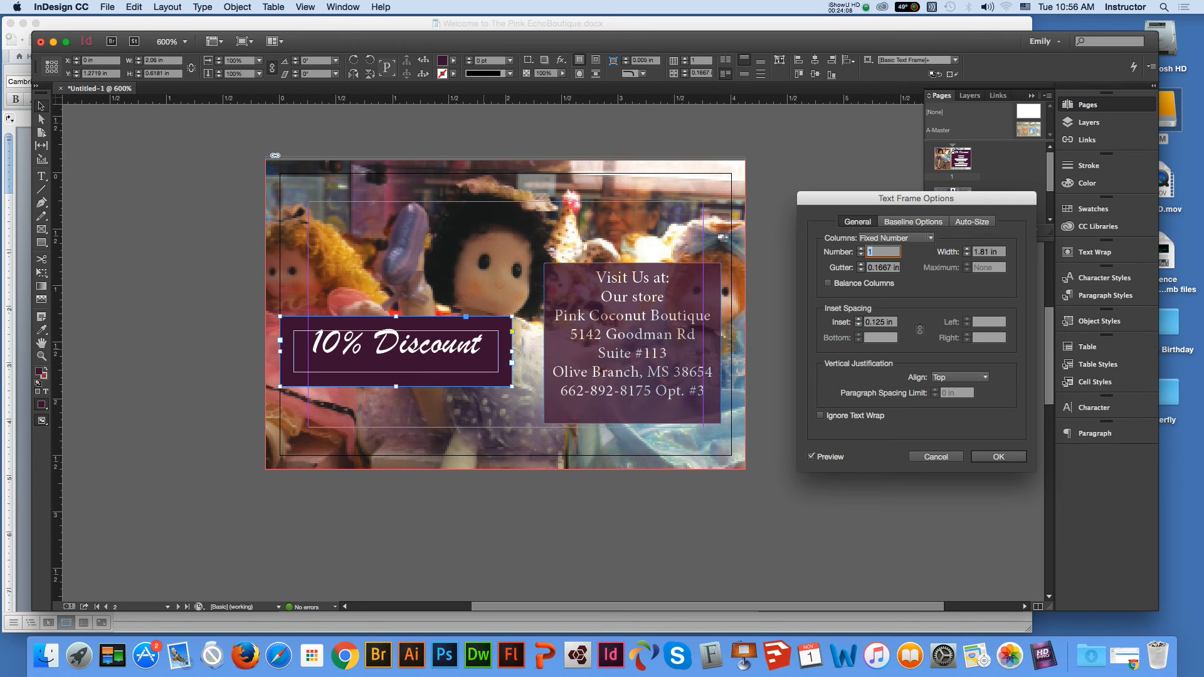
click(999, 457)
click(822, 420)
click(502, 321)
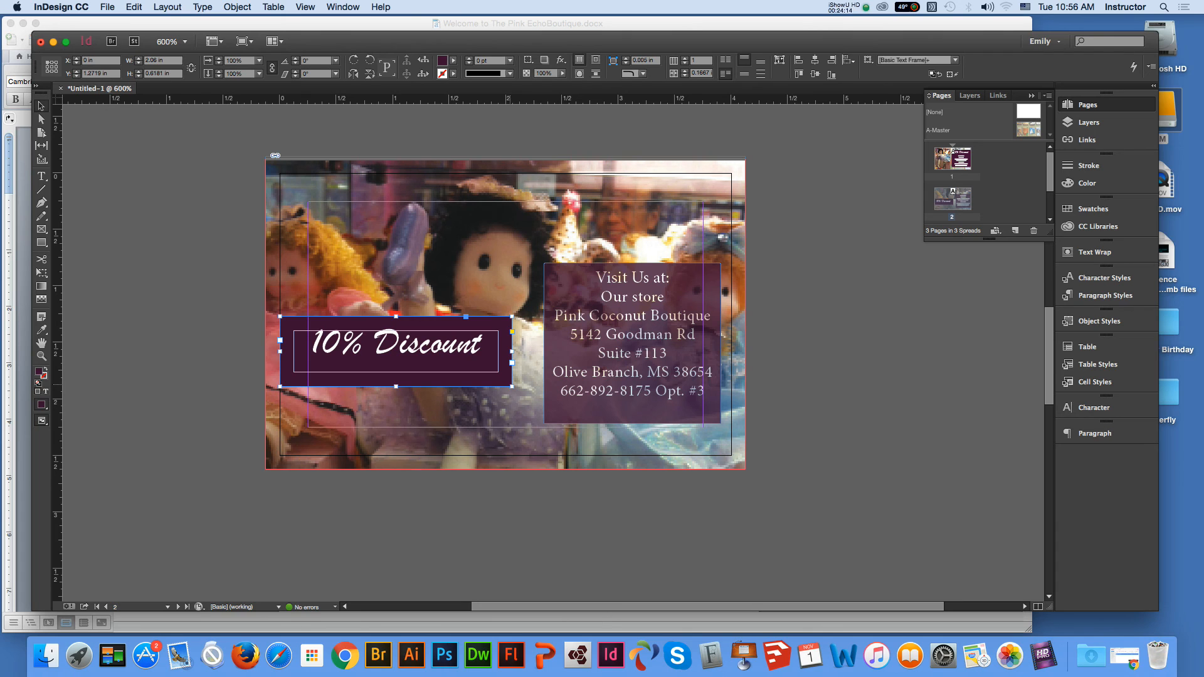
key(super+alt+c)
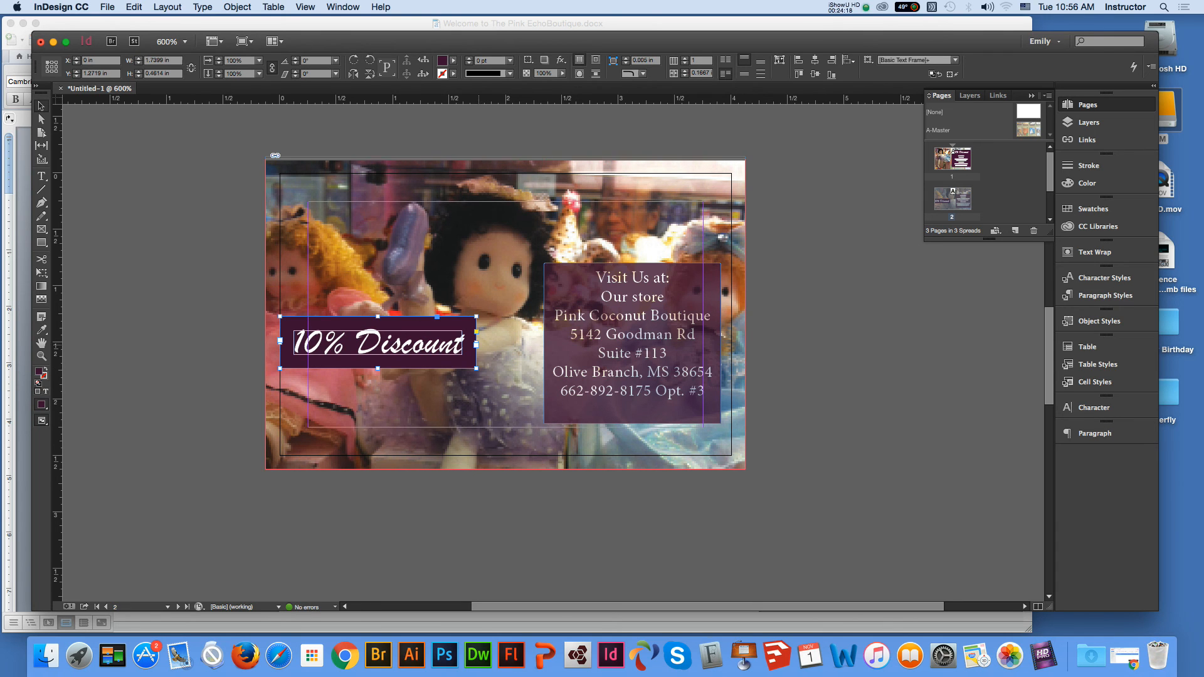
Step: Move the 10% Discount box to the left bleed edge at about Y 1.44 in and enlarge it to about 2.28 by 0.53 in
drag(476, 345, 494, 345)
click(505, 313)
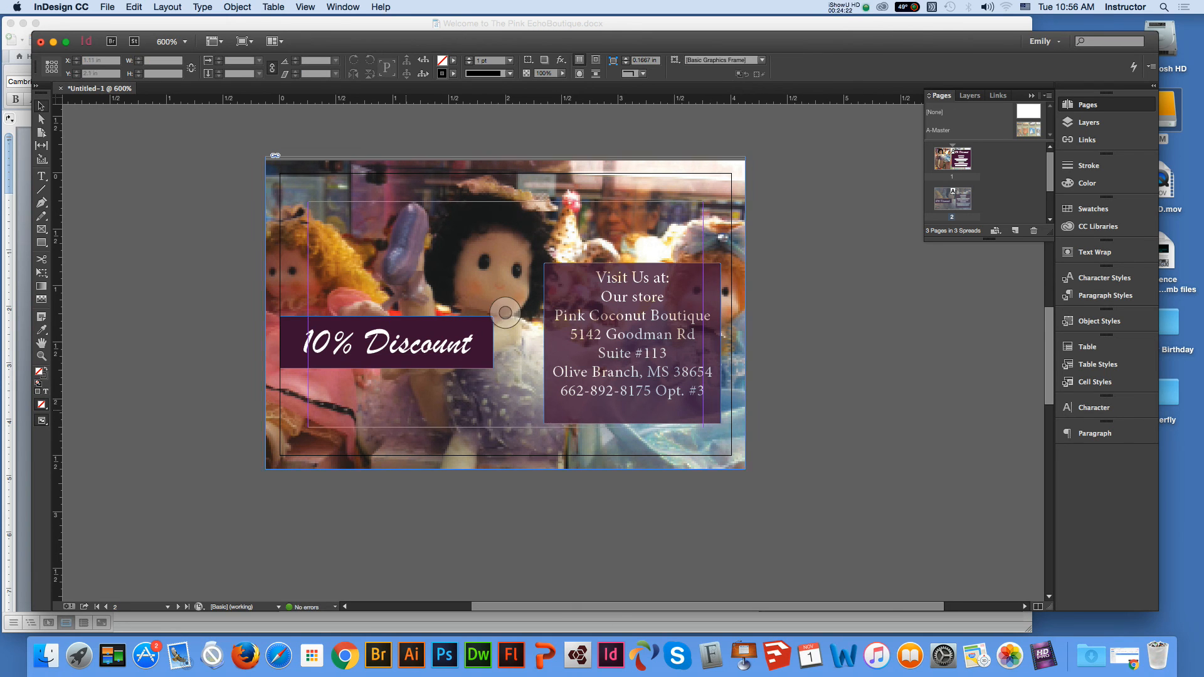
drag(446, 340, 430, 359)
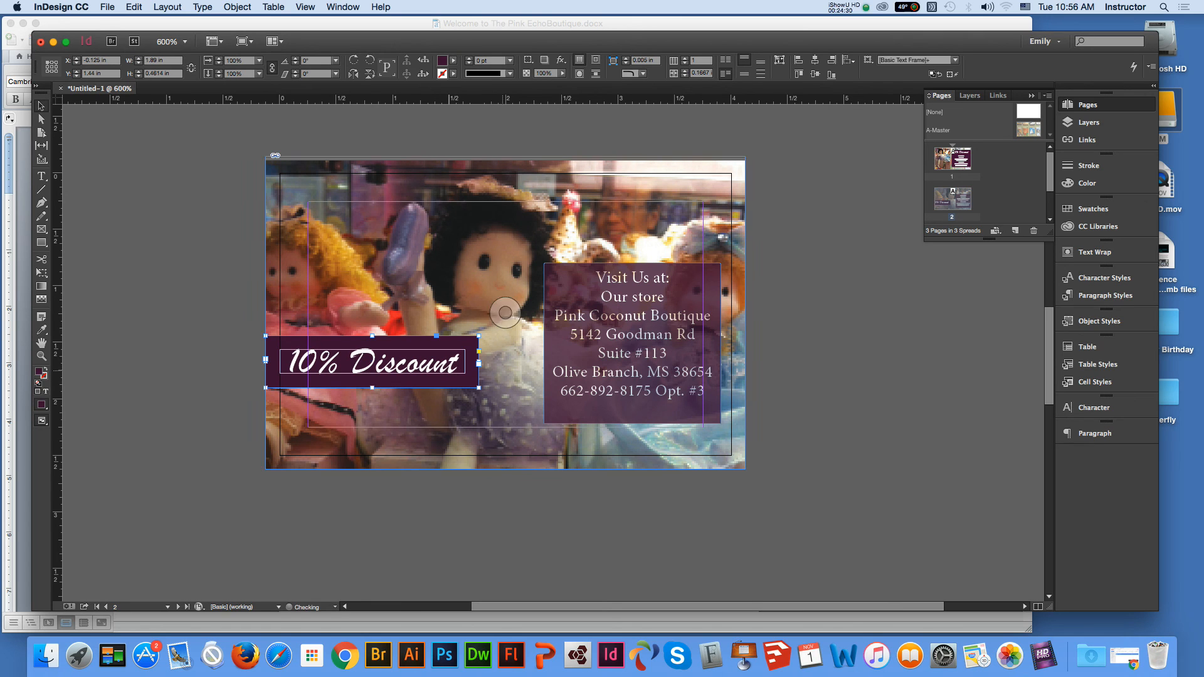
drag(478, 388, 522, 395)
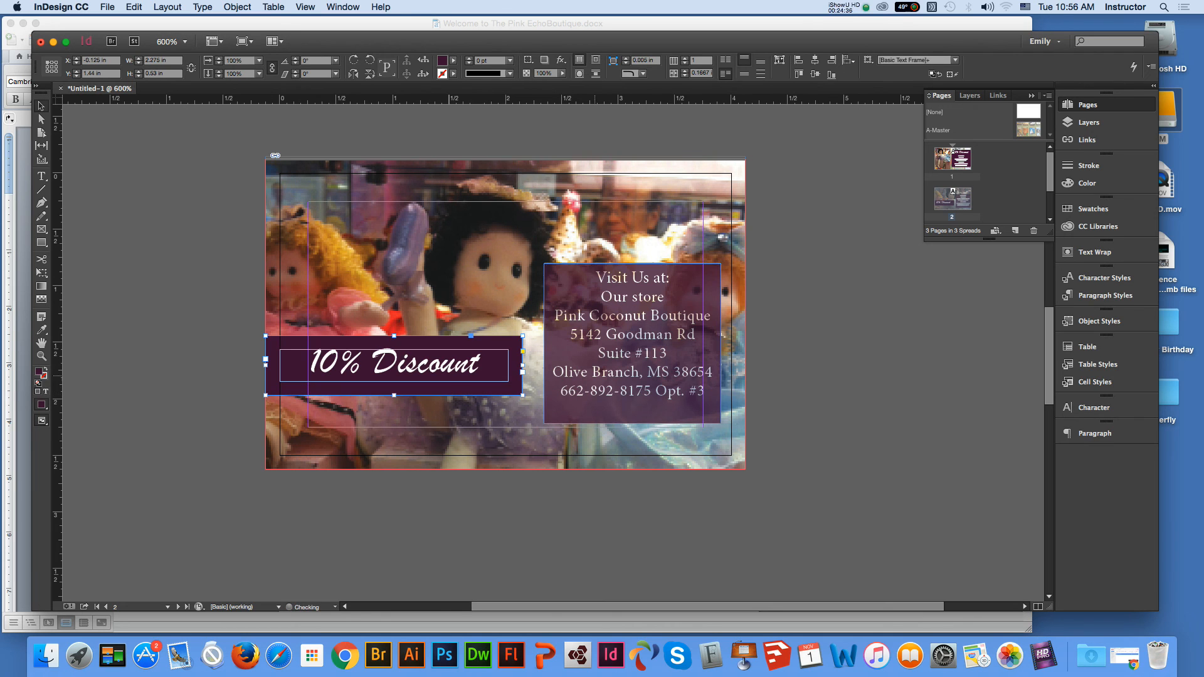
click(816, 377)
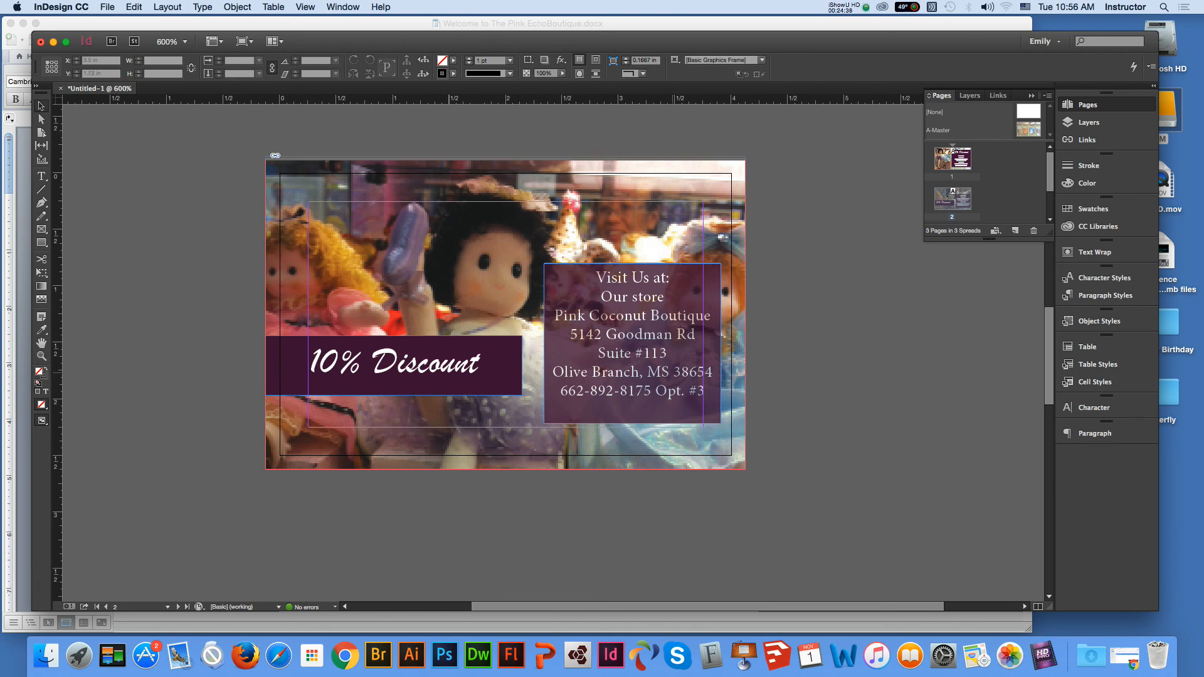
Step: Copy the 10% Discount text style onto the "Visit Us at:" line with the Eyedropper and set its size to 14 pt
key(t)
drag(671, 283, 595, 282)
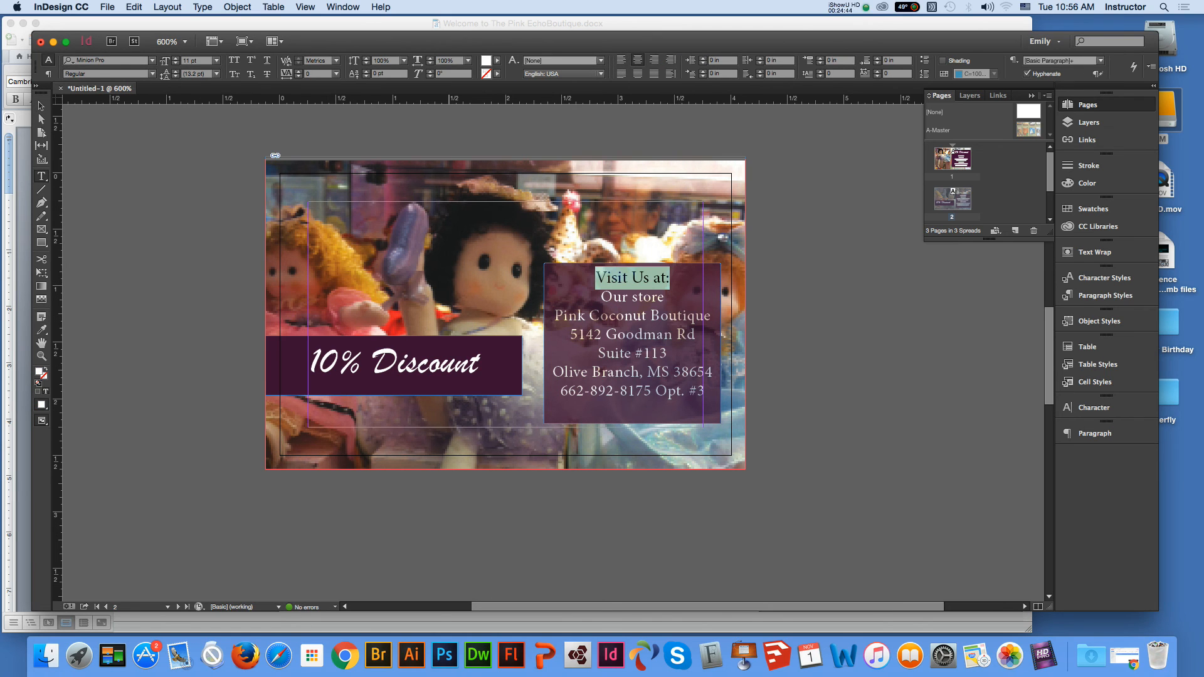
click(41, 330)
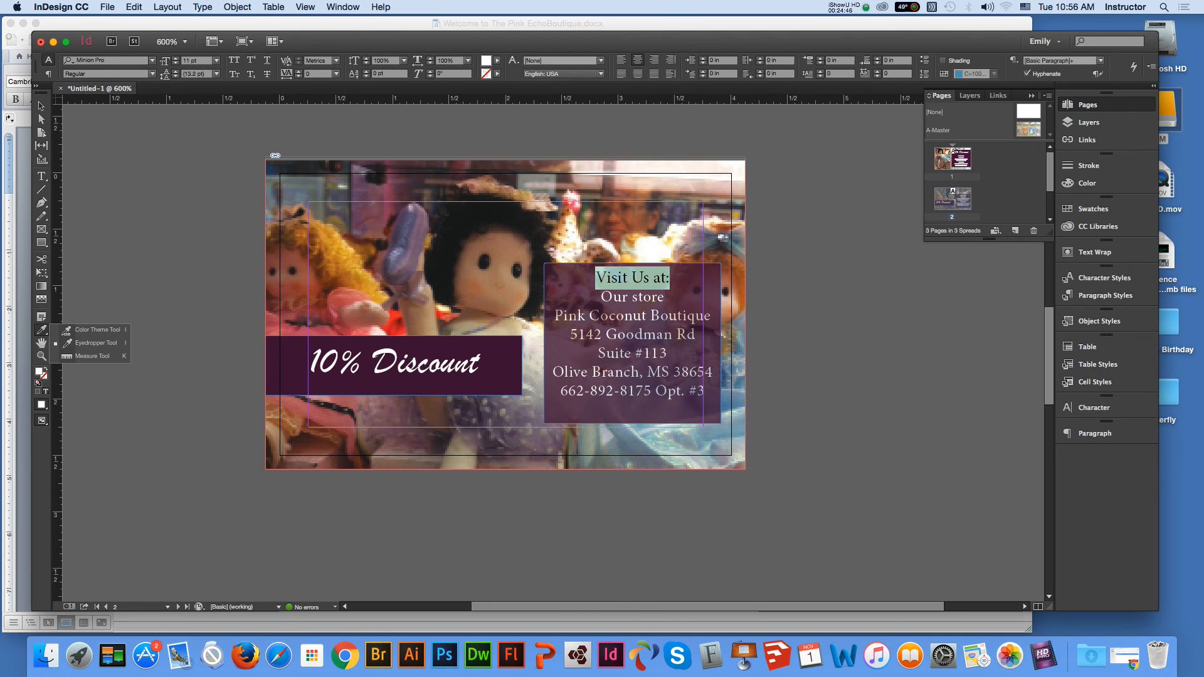
click(93, 343)
click(395, 363)
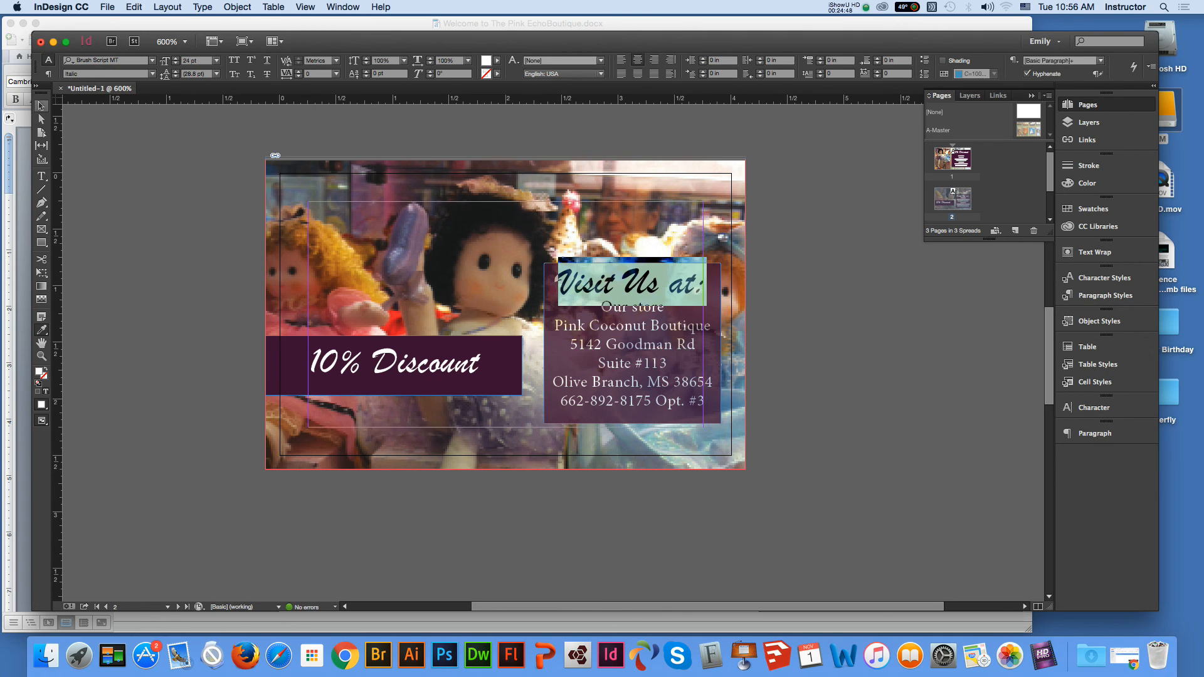
click(216, 60)
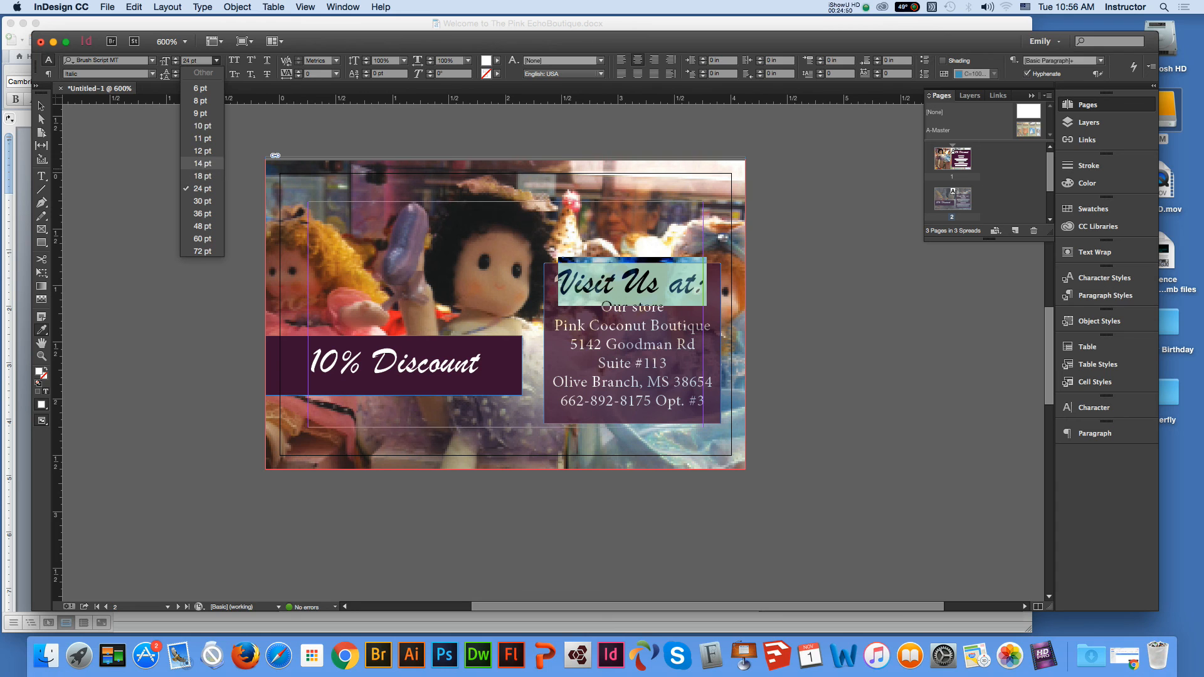
click(202, 163)
click(41, 106)
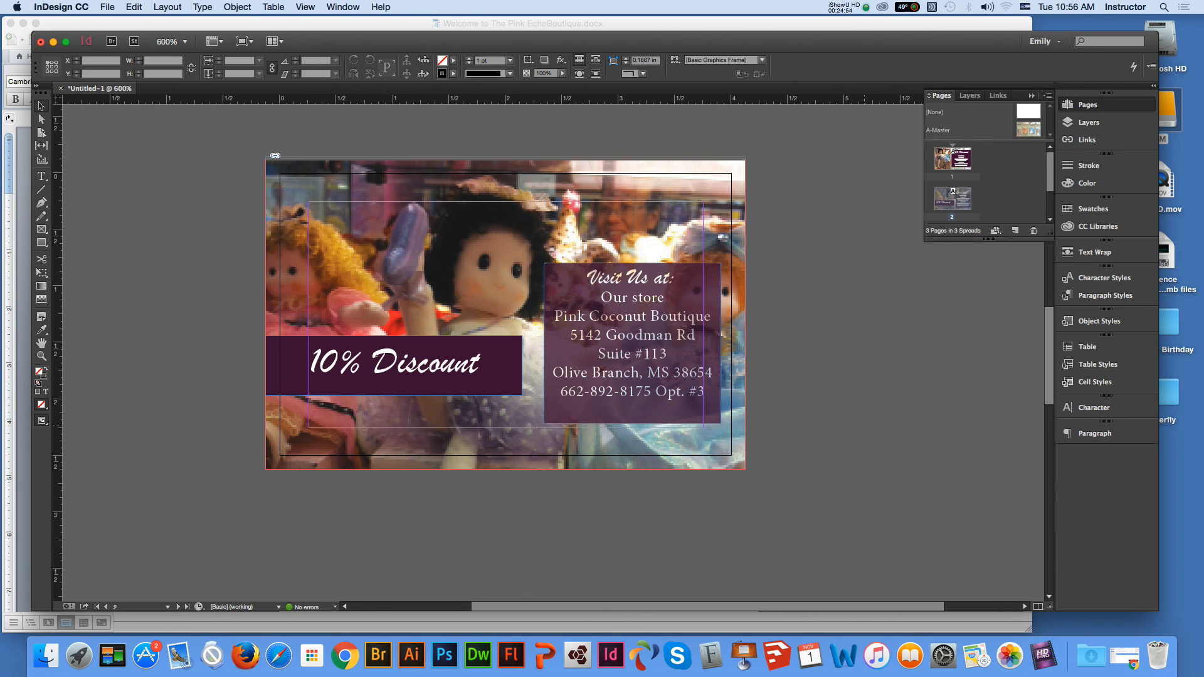
Step: Look through the document's pages to compare the alternative discount layouts
scroll(841, 346, down, 1)
scroll(842, 346, up, 15)
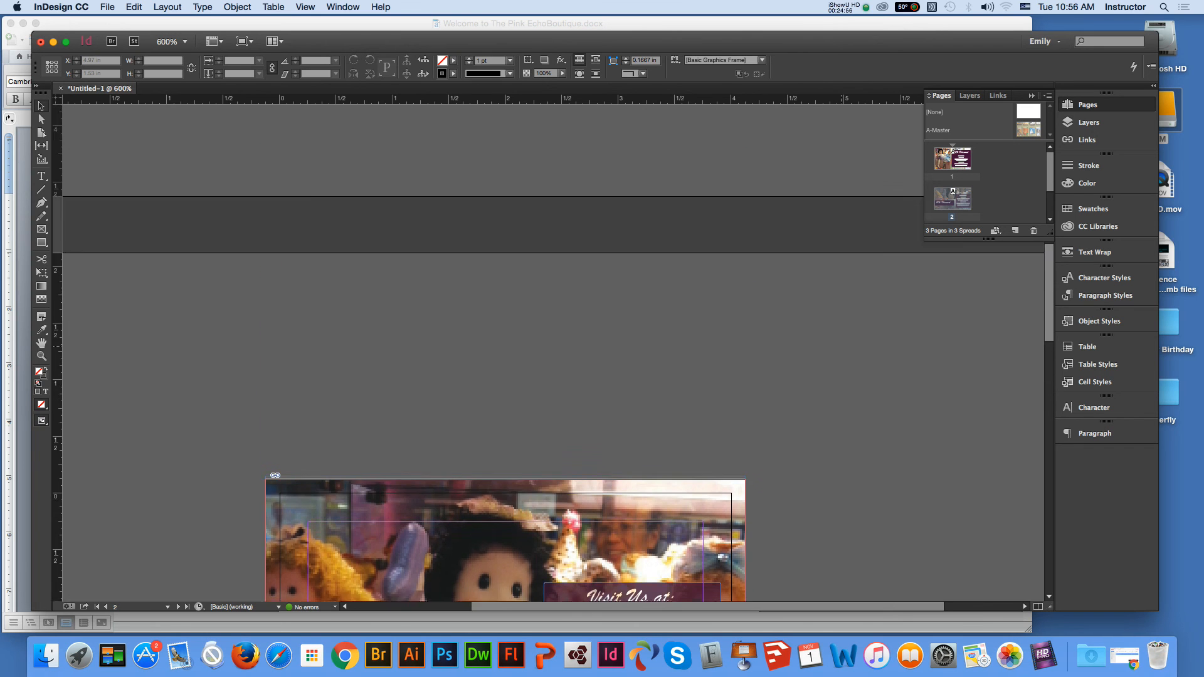
scroll(842, 346, down, 10)
scroll(552, 352, down, 5)
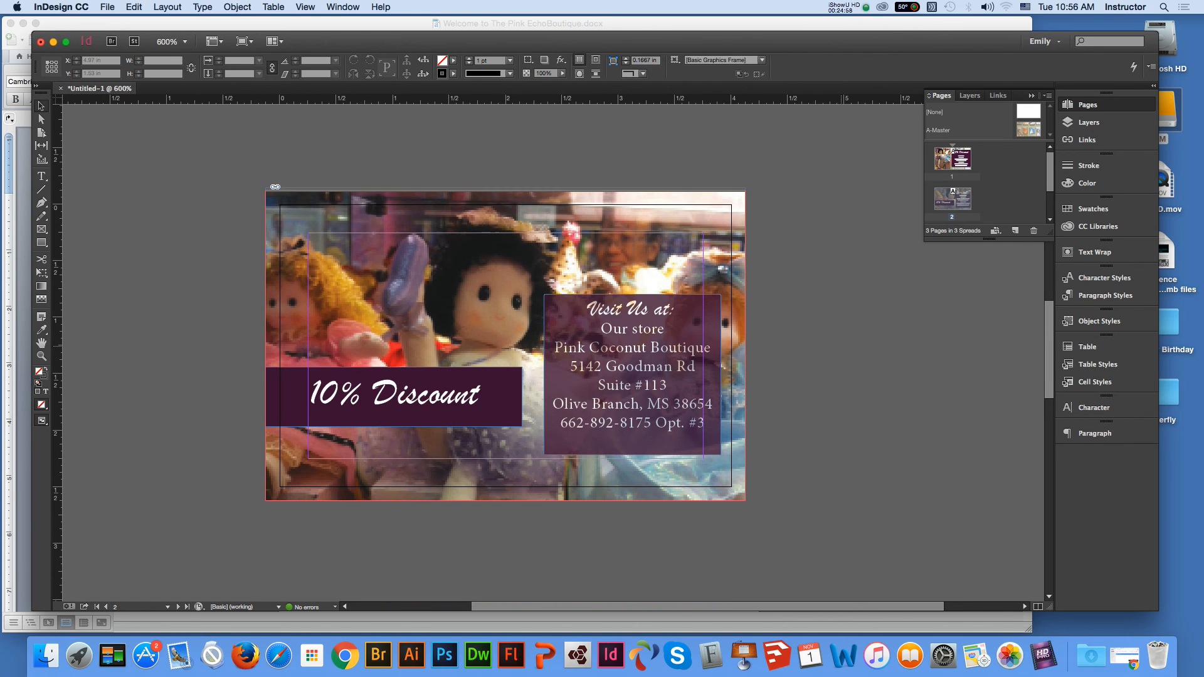
scroll(552, 351, down, 2)
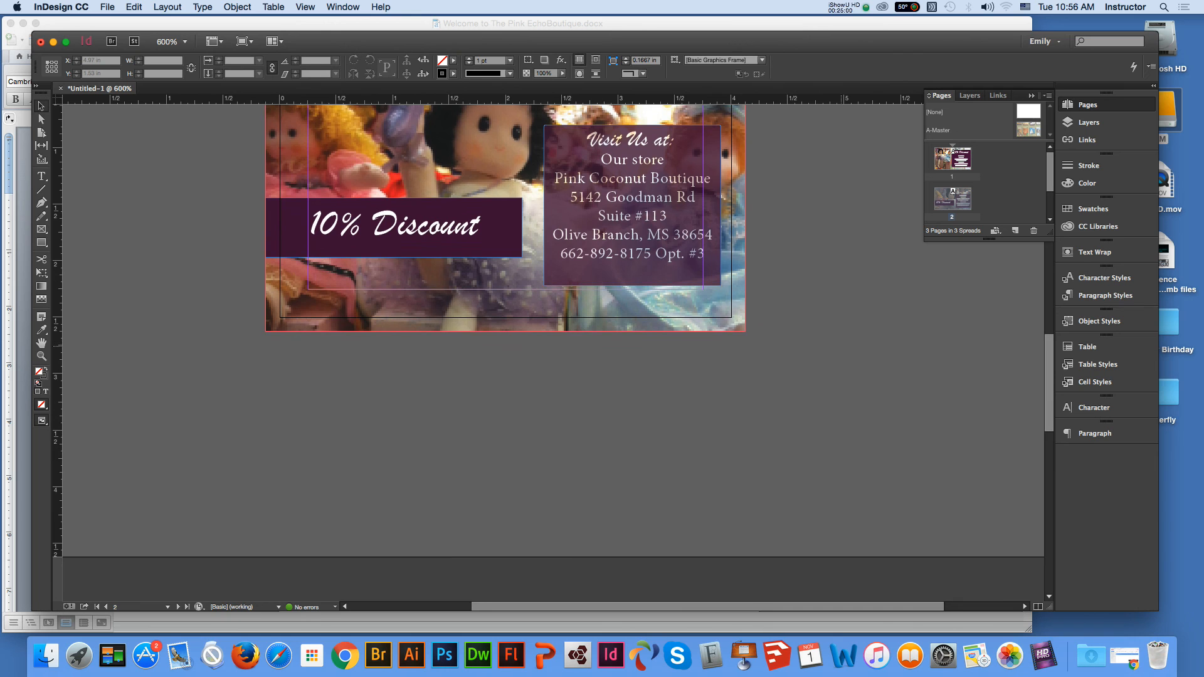
scroll(552, 351, down, 10)
scroll(552, 352, up, 2)
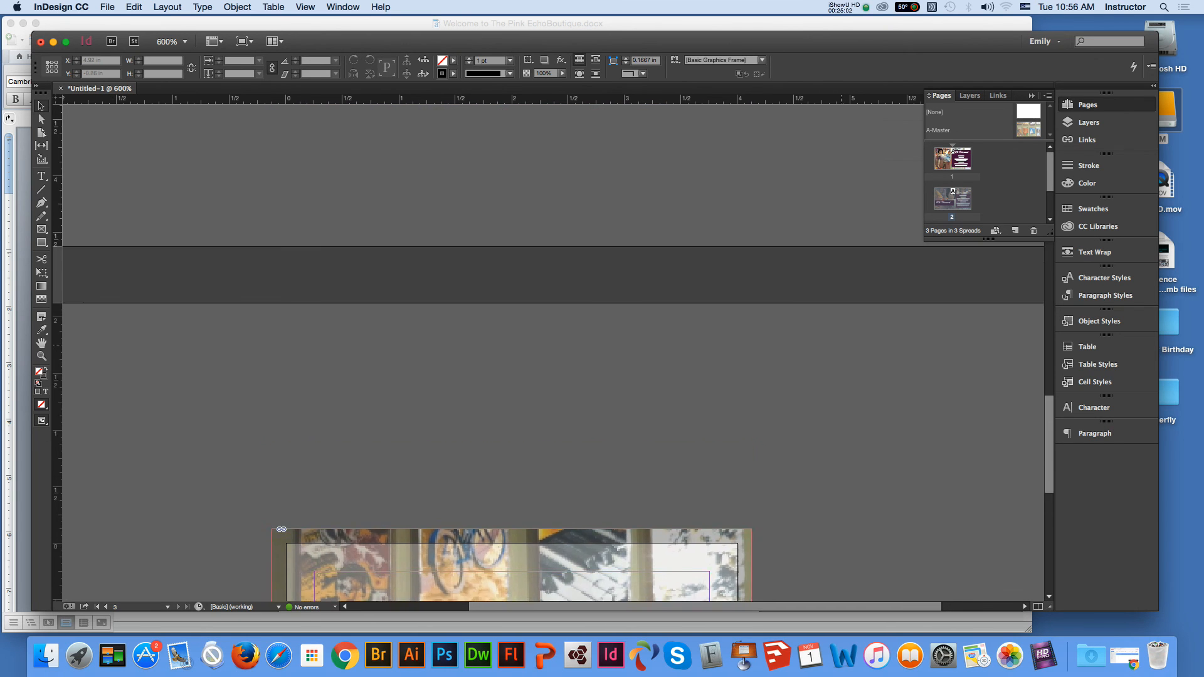
scroll(552, 351, up, 6)
scroll(552, 351, down, 6)
scroll(552, 352, up, 5)
scroll(552, 352, up, 8)
key(F11)
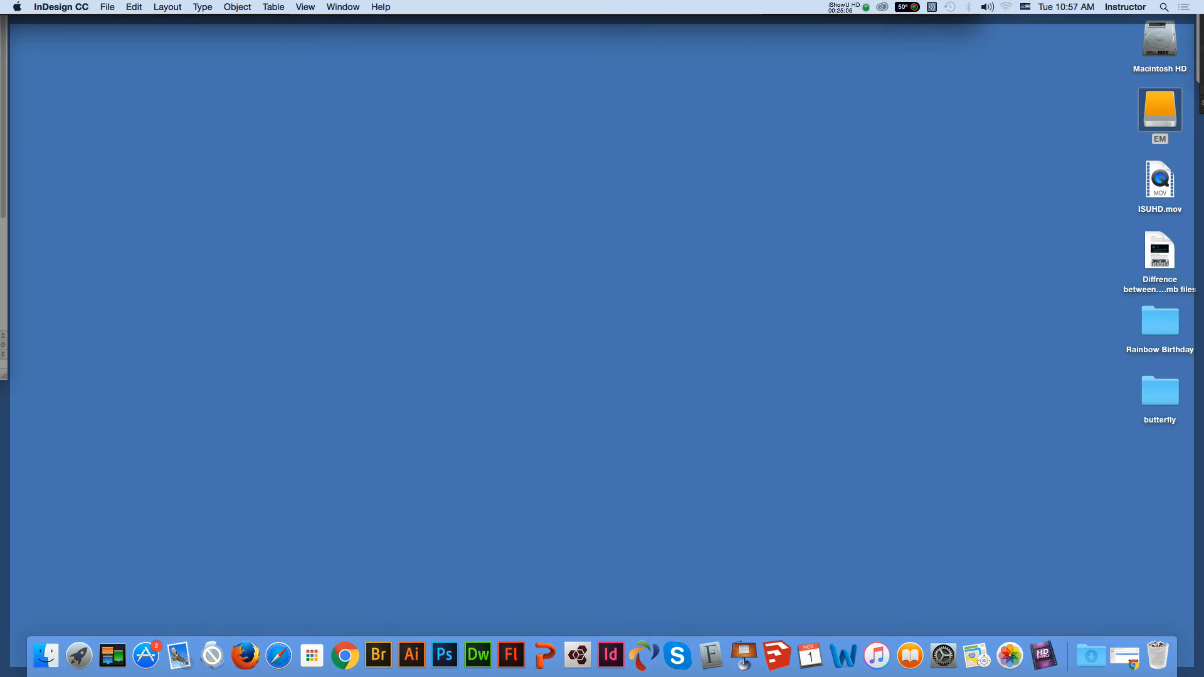
click(612, 656)
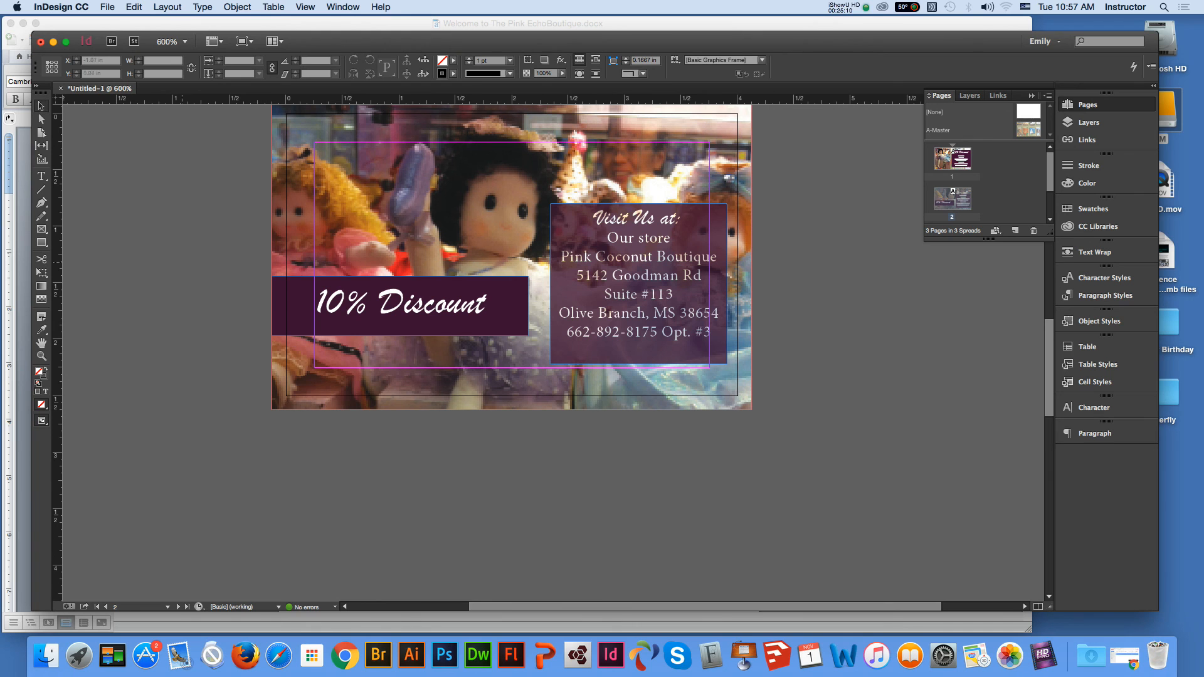
scroll(654, 486, up, 7)
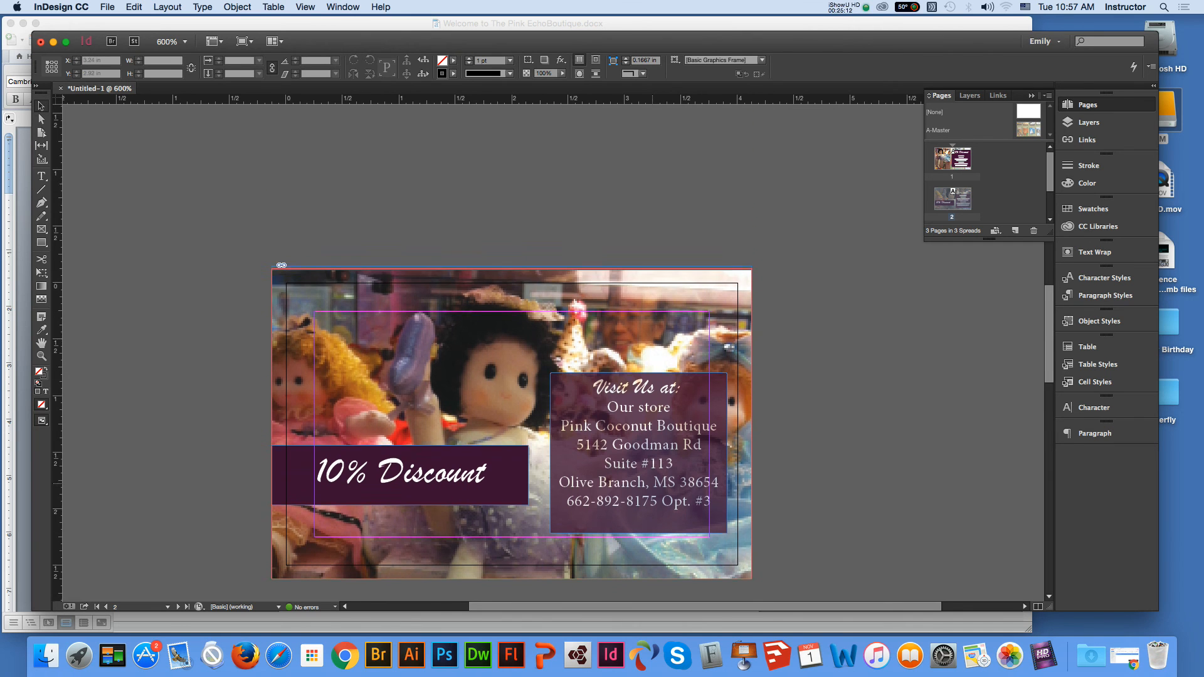
scroll(651, 484, down, 8)
scroll(552, 352, down, 6)
scroll(552, 351, up, 10)
scroll(552, 351, up, 5)
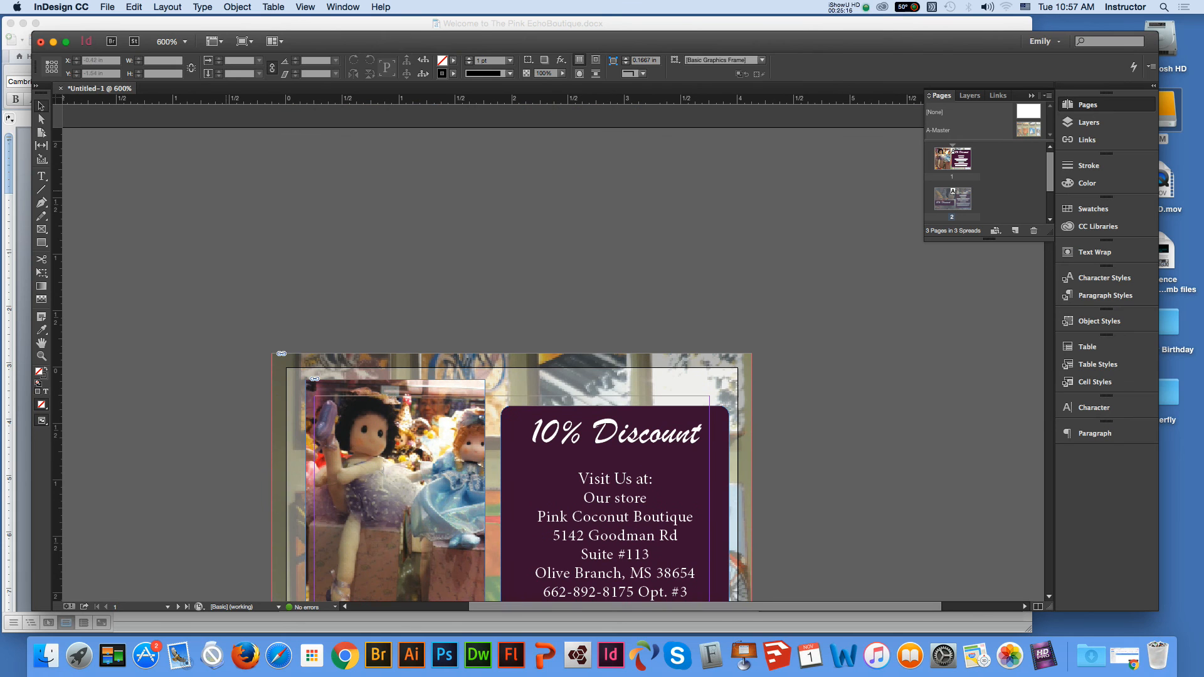
Step: Start saving the document and browse through CS242 In Design on the EM drive to the boutique shop newsletter folder
click(108, 6)
click(128, 101)
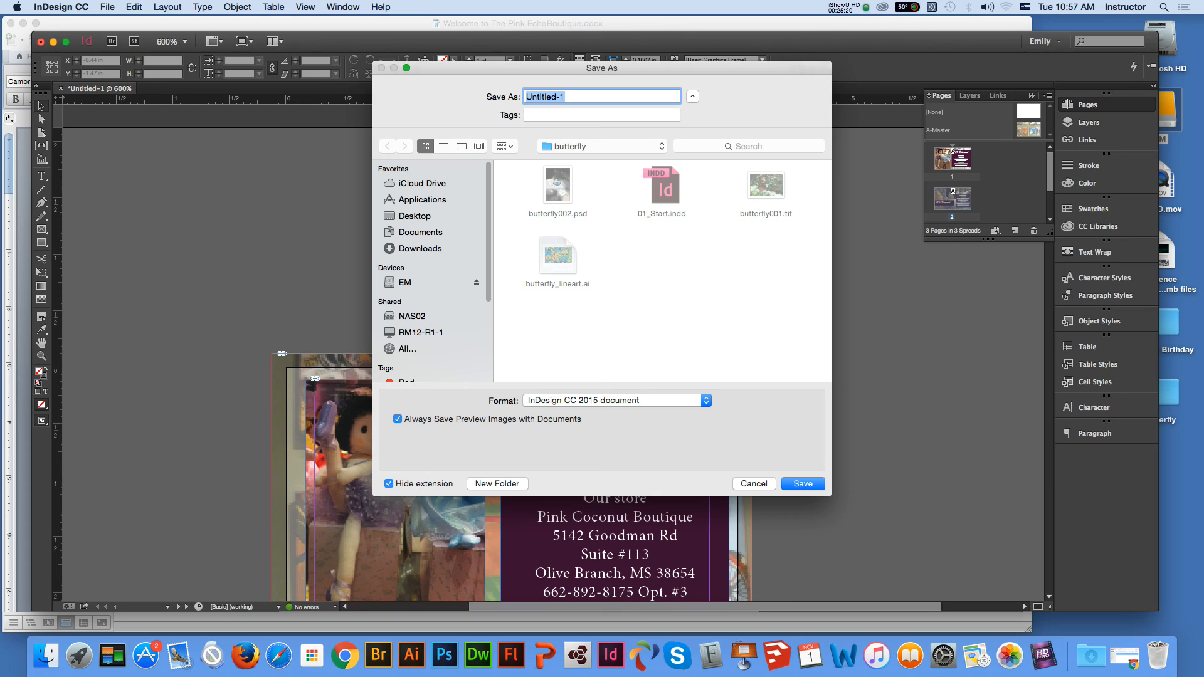
click(415, 216)
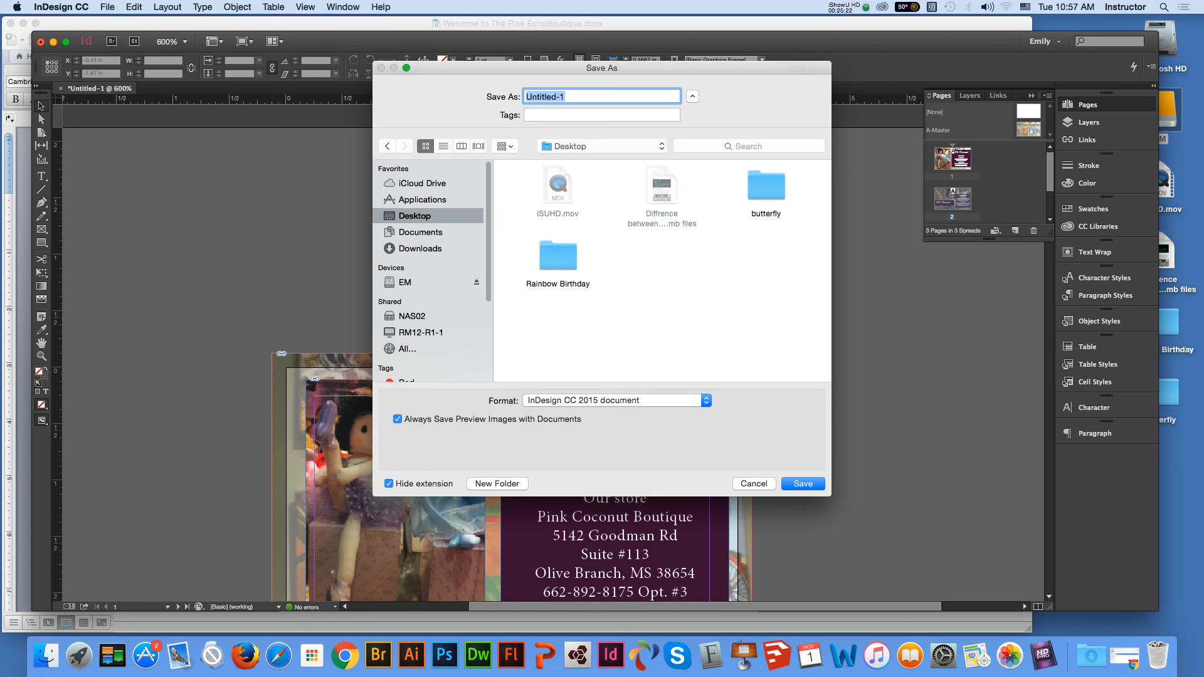
click(497, 484)
click(406, 283)
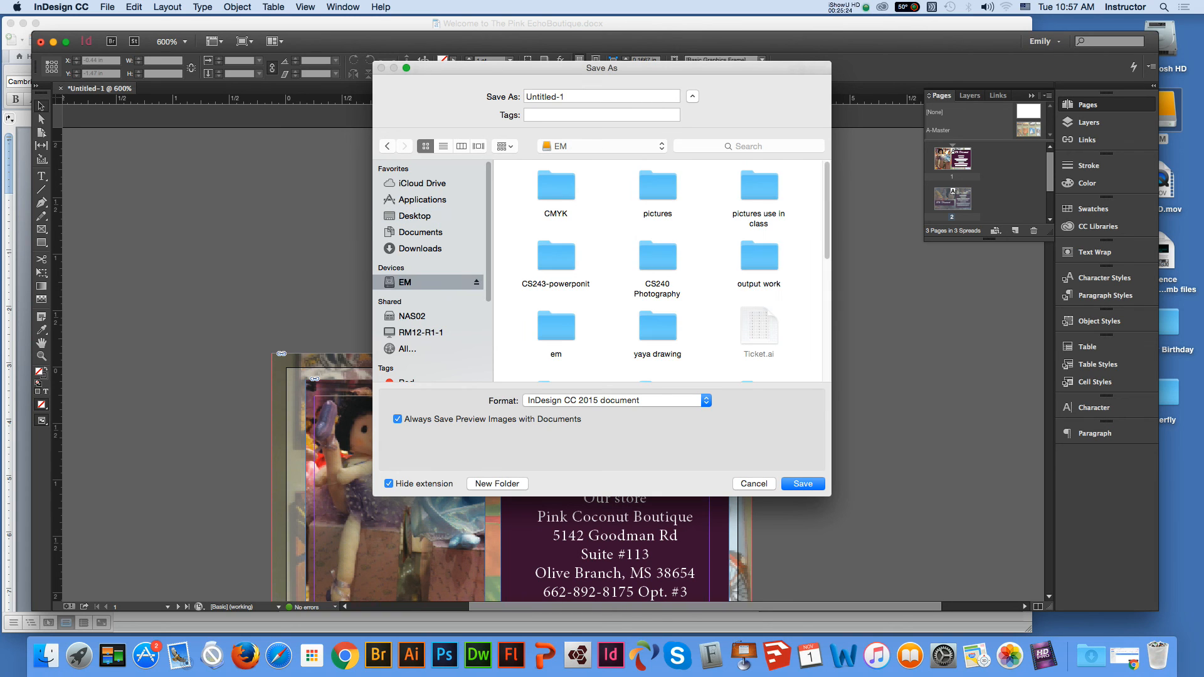
scroll(659, 270, down, 2)
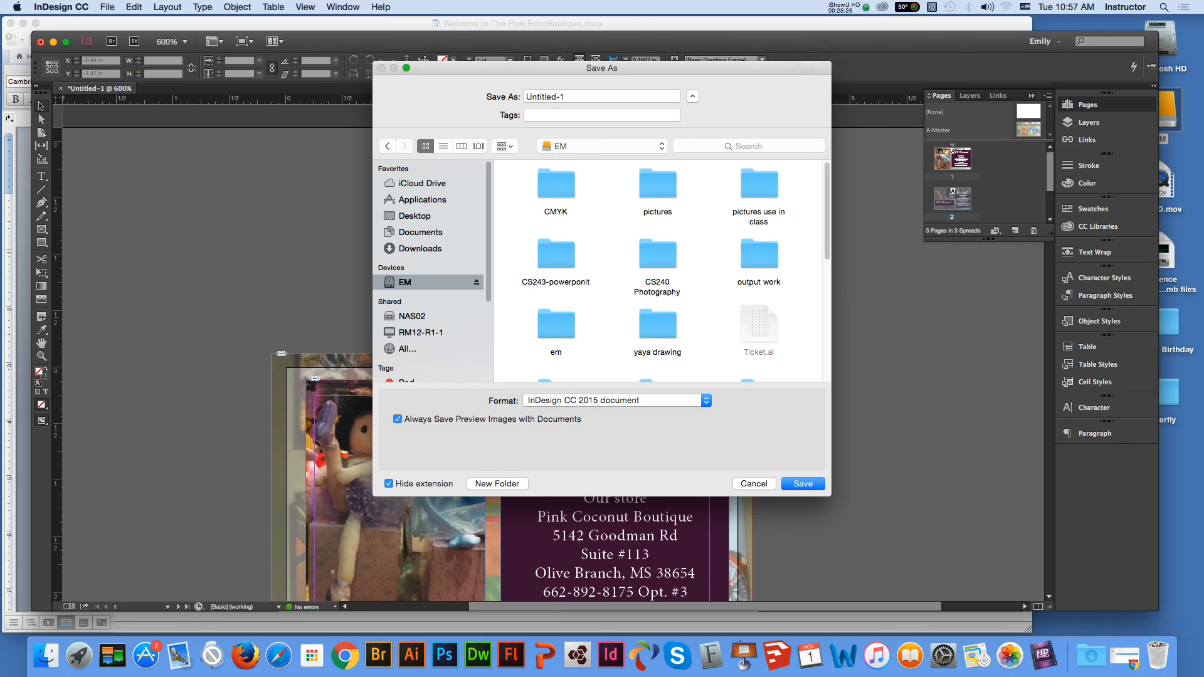
scroll(659, 270, down, 3)
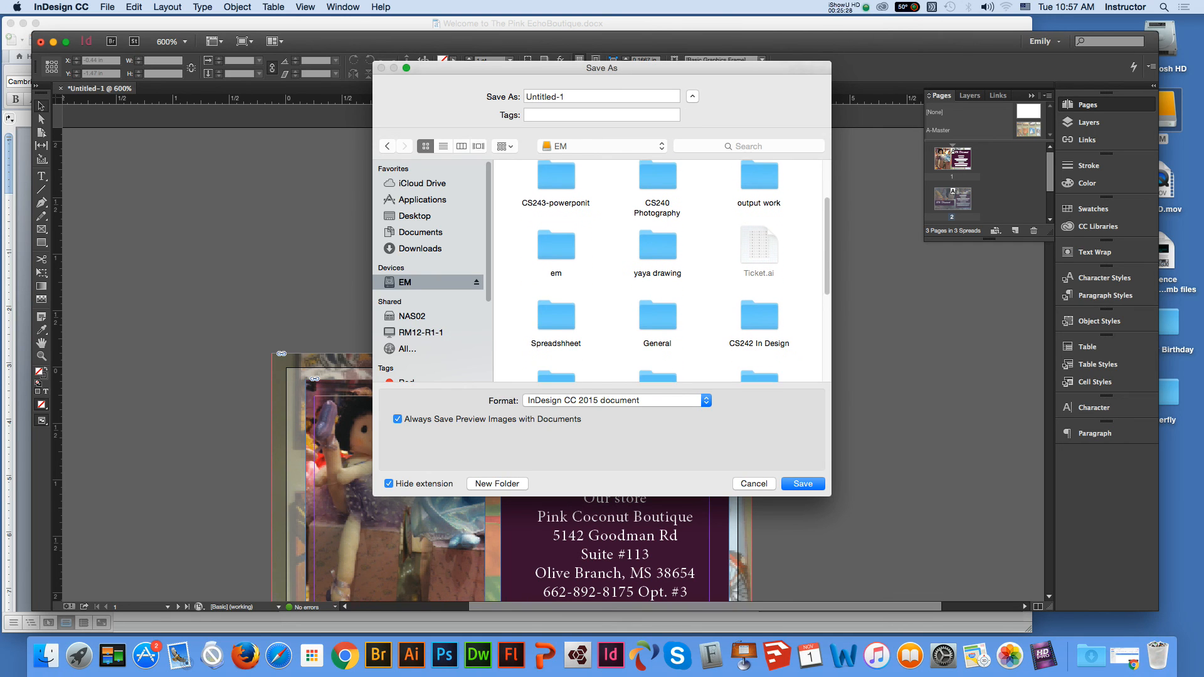
click(760, 270)
double_click(759, 270)
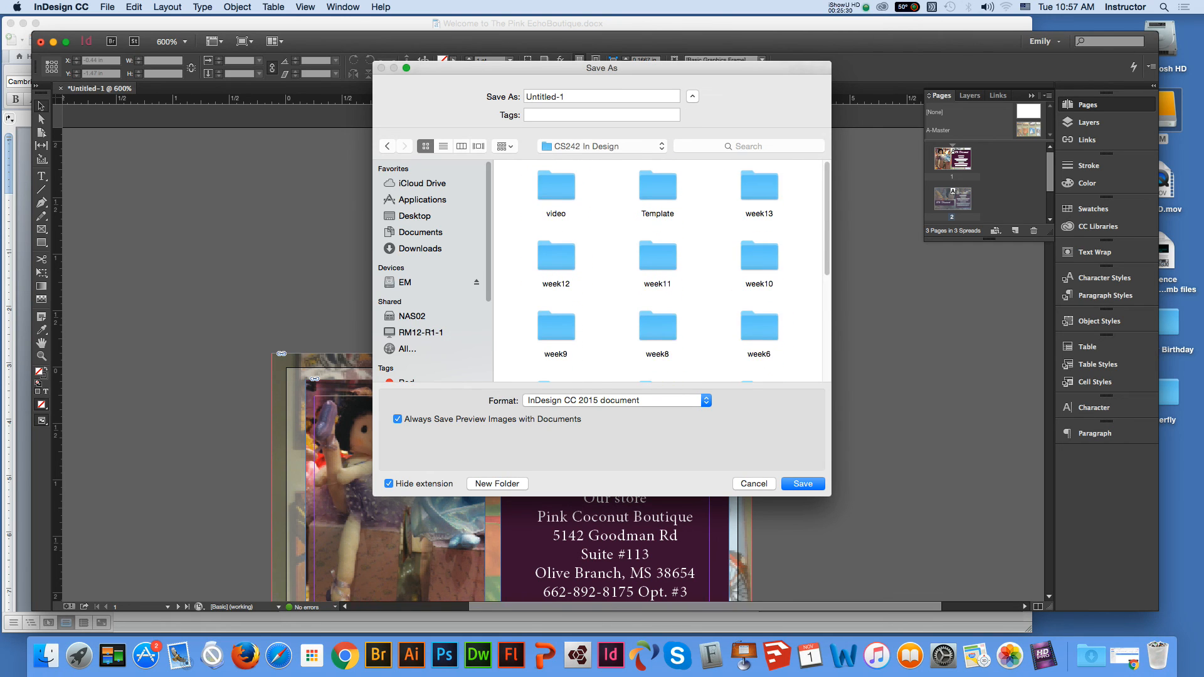
scroll(659, 270, down, 2)
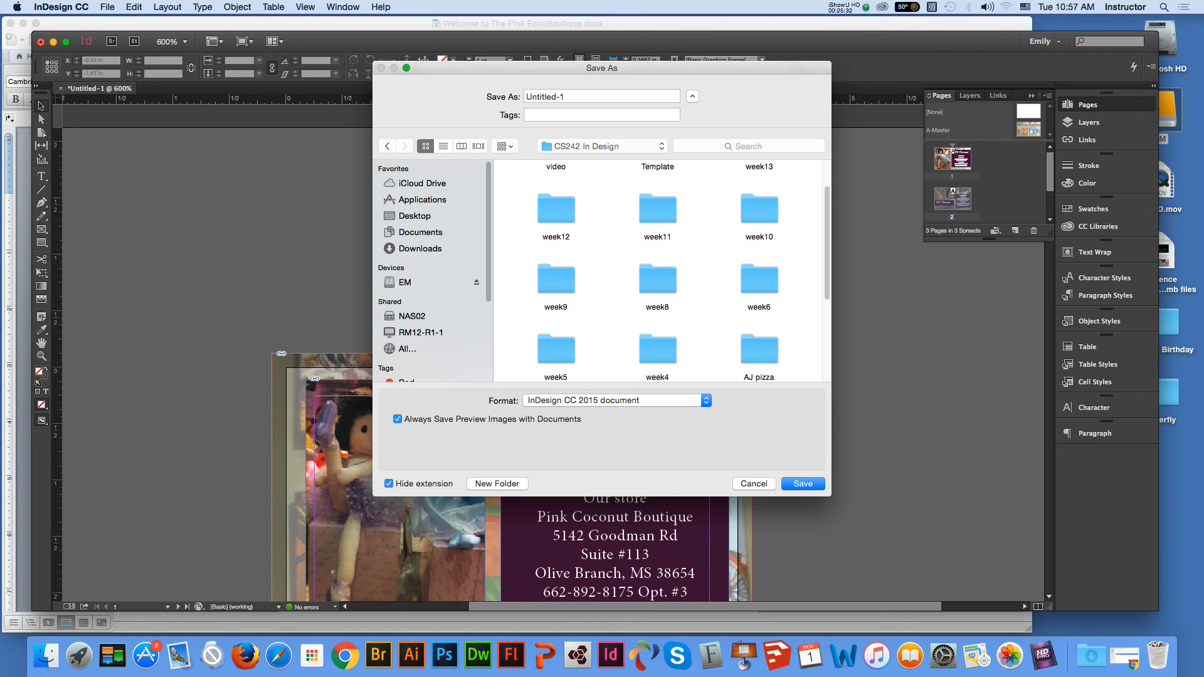
double_click(759, 279)
double_click(621, 188)
Step: Name the file discount_card and save it in the boutique shop newsletter folder
triple_click(548, 97)
text(di)
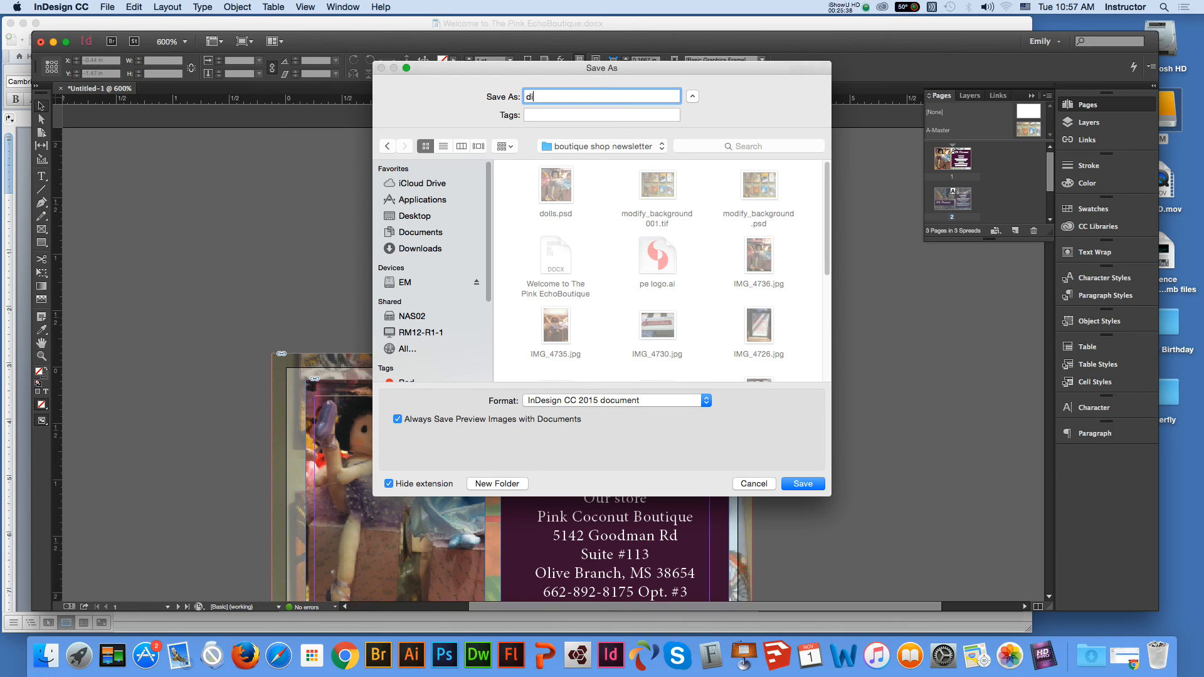
text(scount card_)
key(Return)
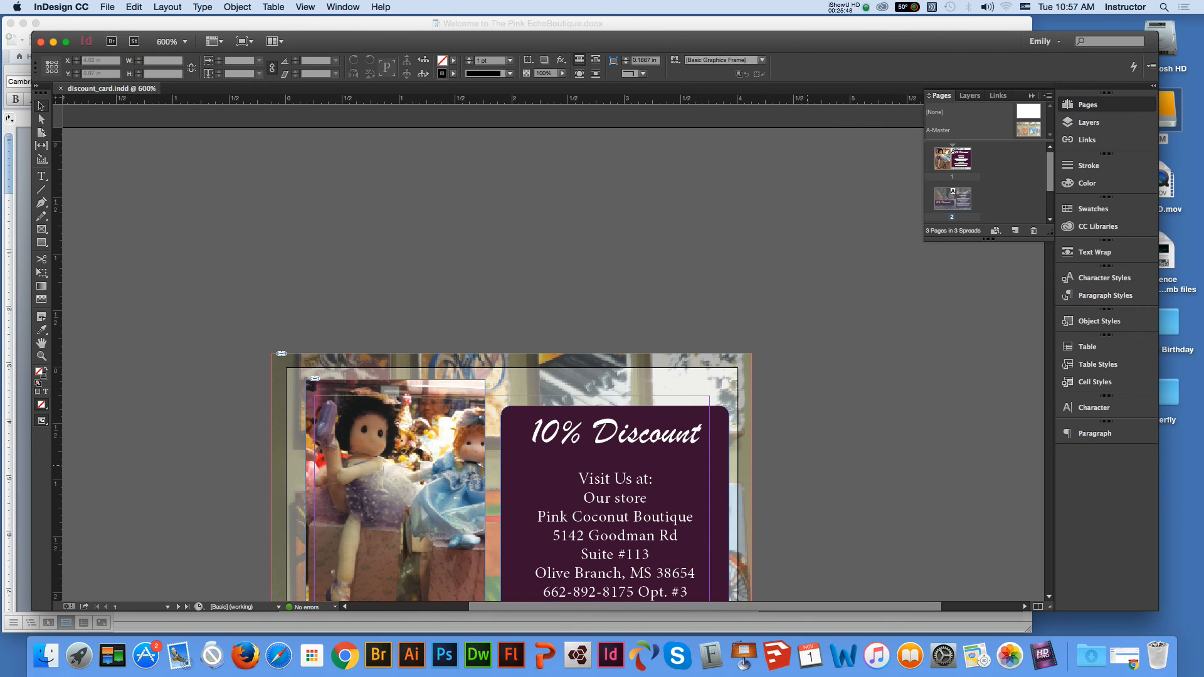
scroll(488, 357, down, 5)
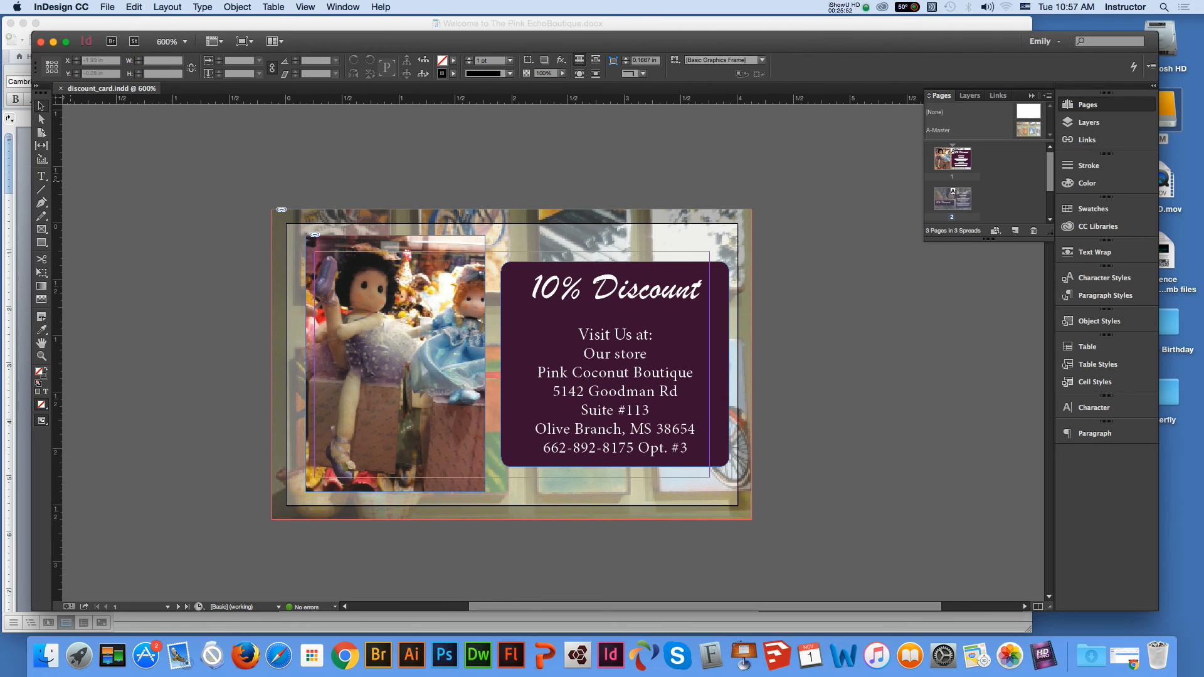
Step: Replace the word "Coconut" with "Echo" in the boutique name on page 1
key(t)
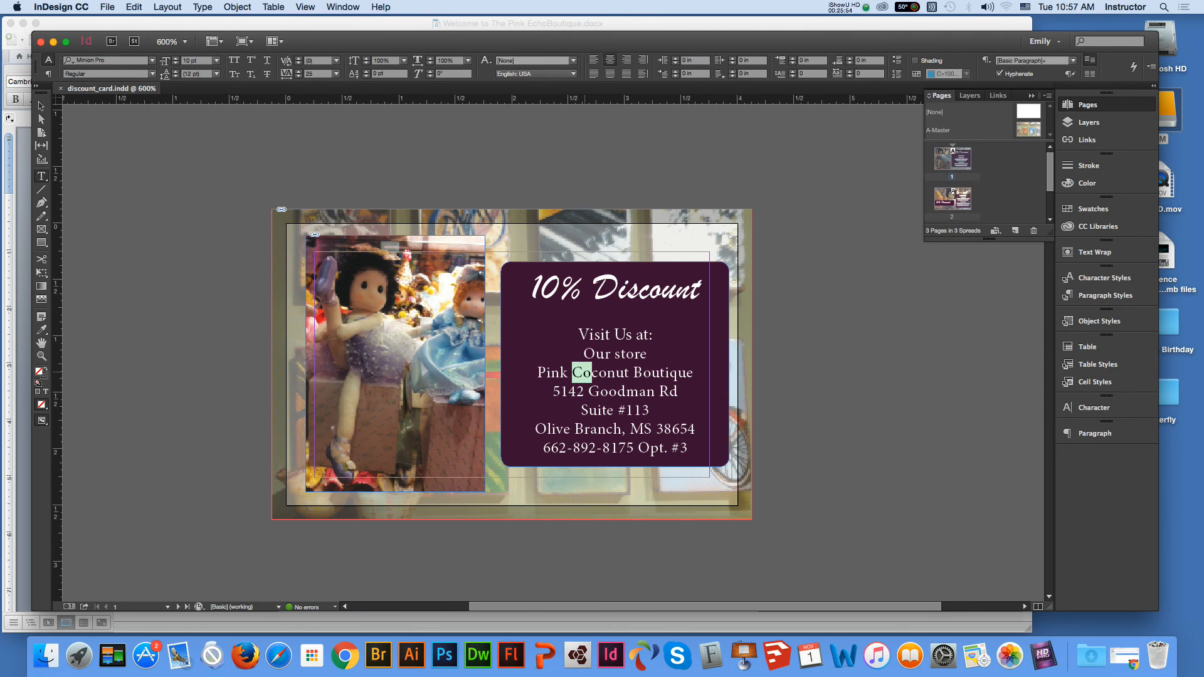
double_click(601, 372)
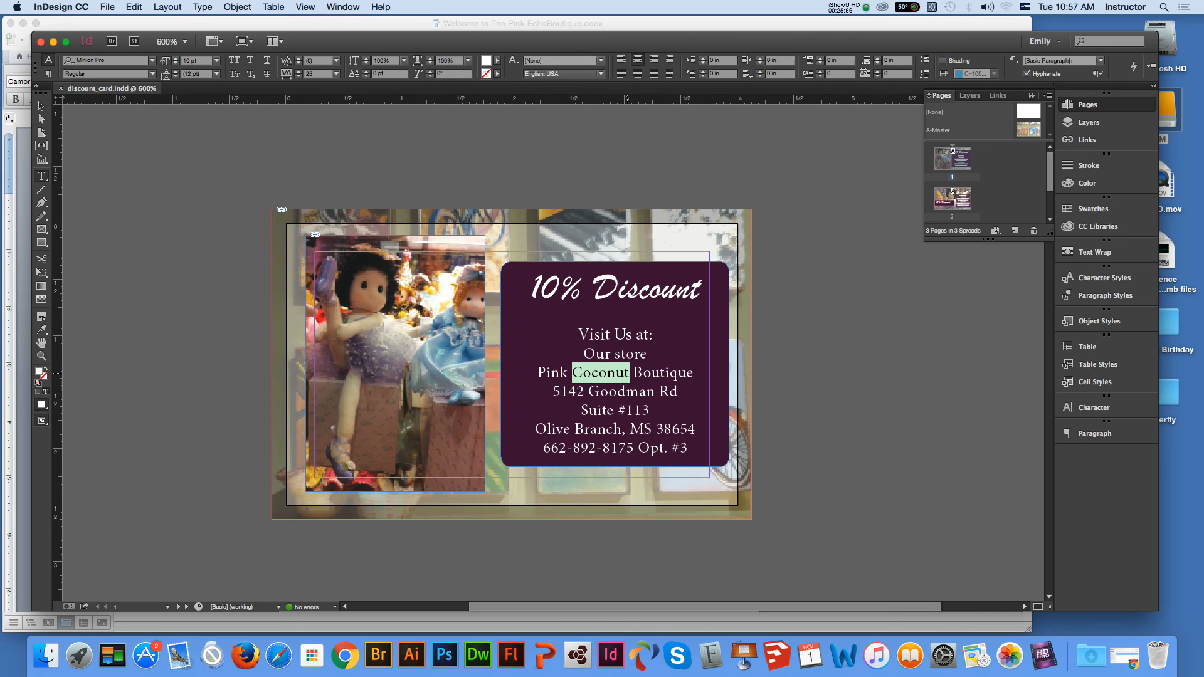
text(Echo)
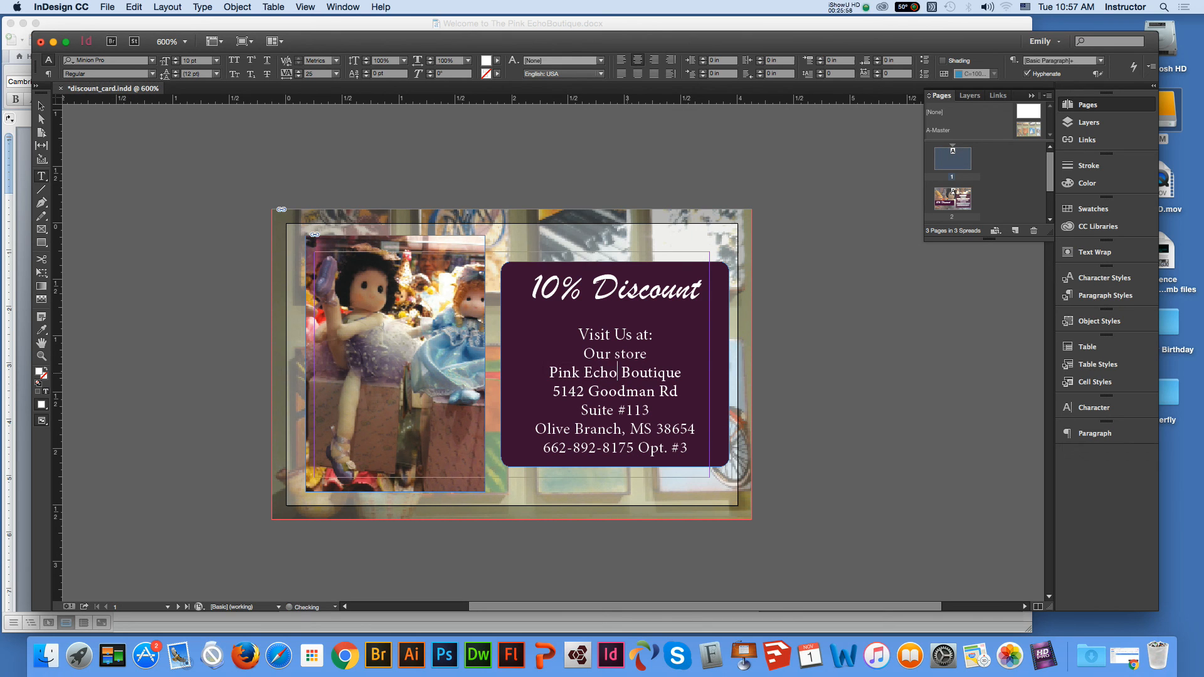
Step: Change "Coconut" to "Echo" in the boutique name on page 2 and save the document
scroll(552, 352, down, 15)
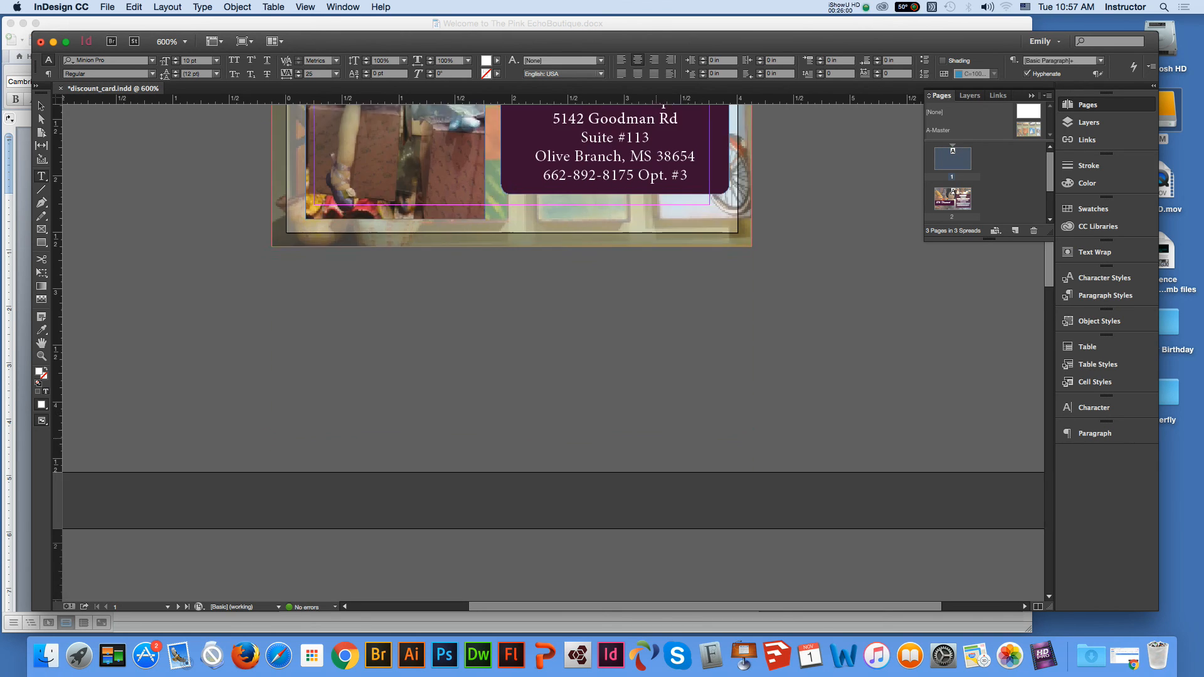
scroll(552, 351, up, 5)
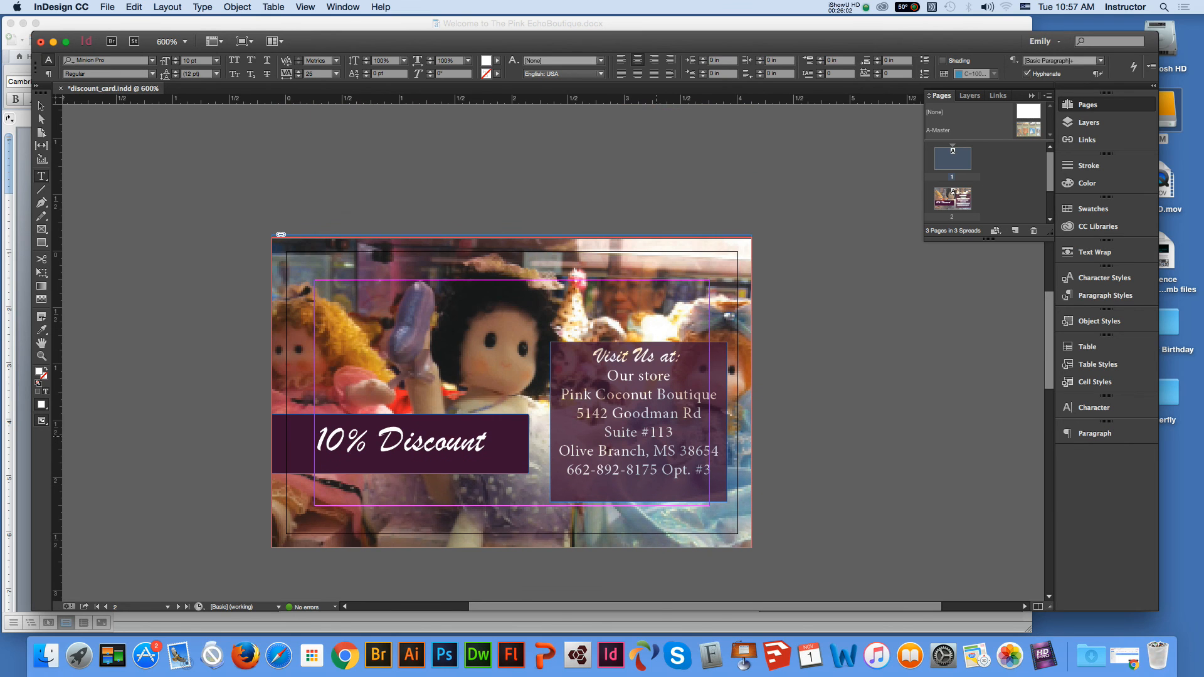
drag(596, 394, 653, 395)
text(Echo)
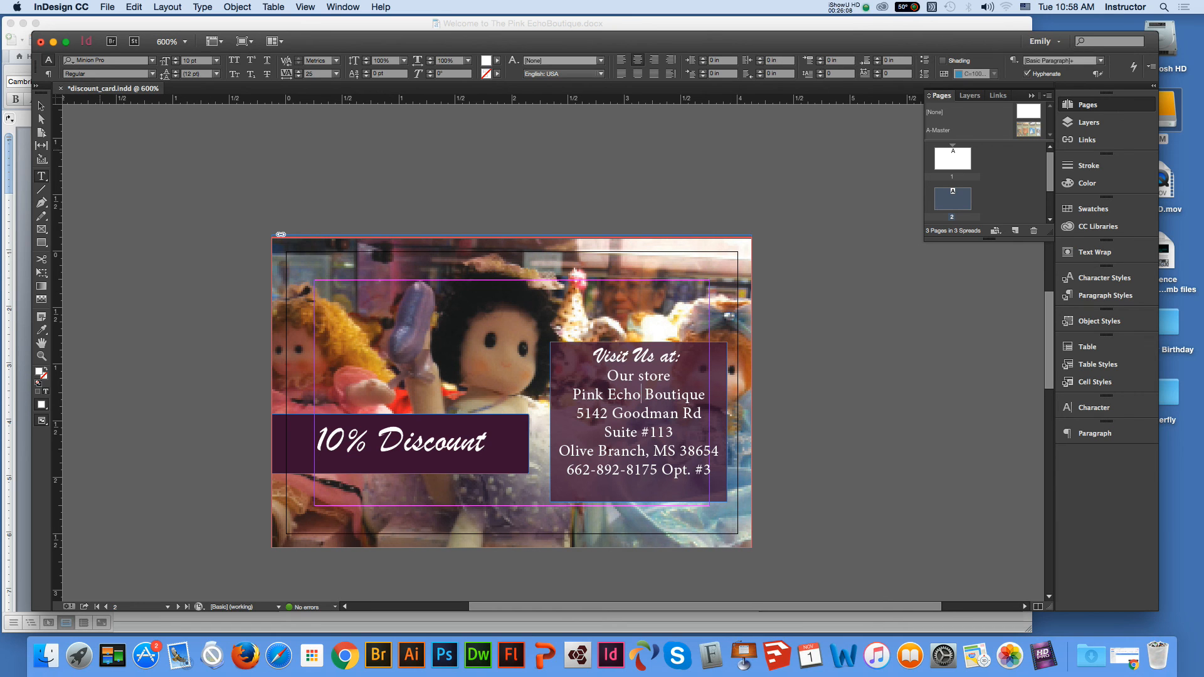
click(41, 106)
click(135, 237)
key(super+s)
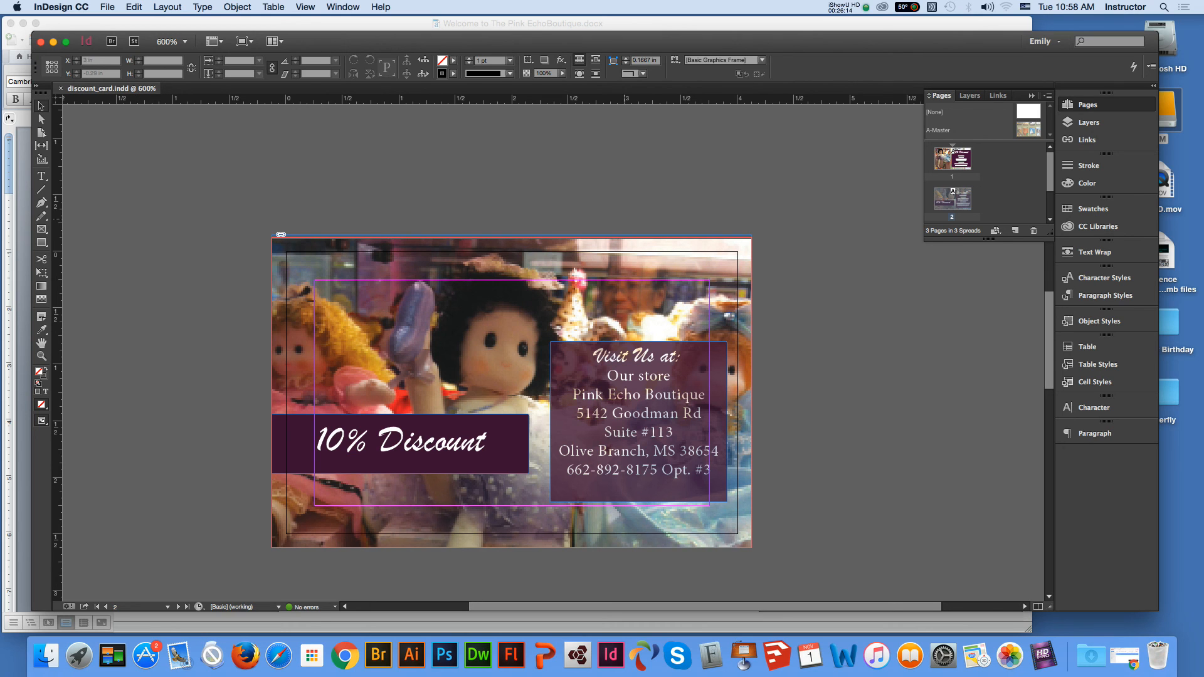
Step: Place pe logo.ai from the boutique shop newsletter folder in the card's upper-left corner on page 2, about 0.44 by 0.62 in
drag(878, 41, 894, 130)
click(1091, 75)
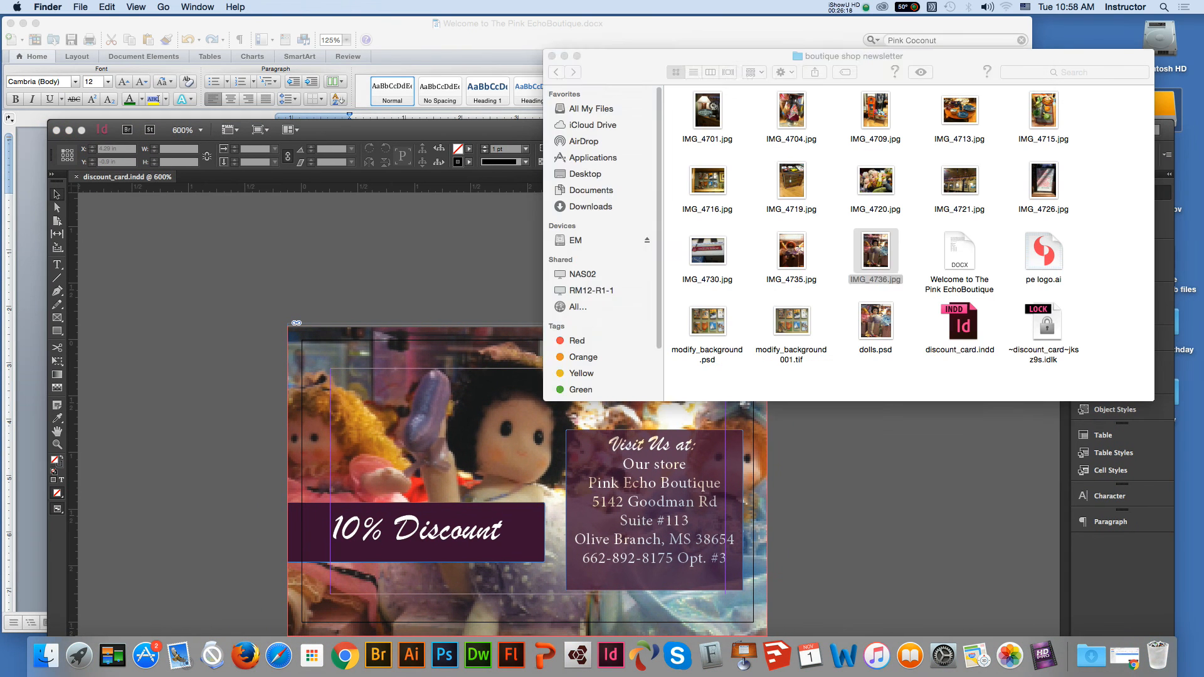
click(1044, 251)
drag(1044, 252, 331, 295)
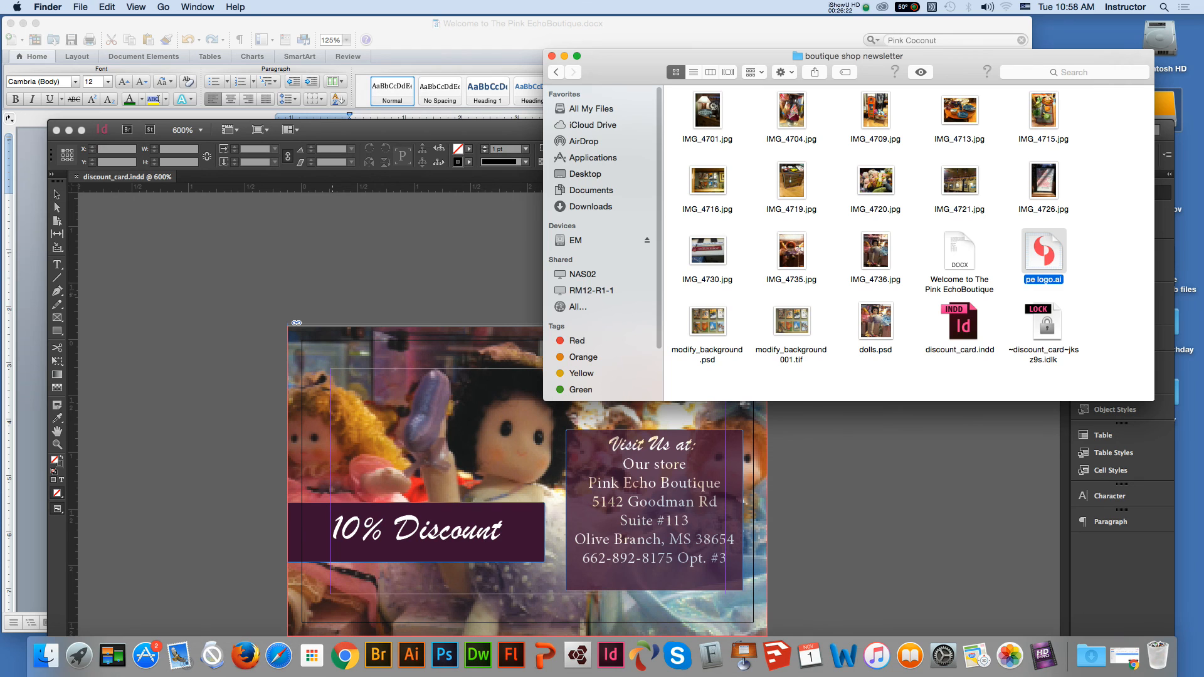
click(332, 296)
drag(402, 130, 427, 35)
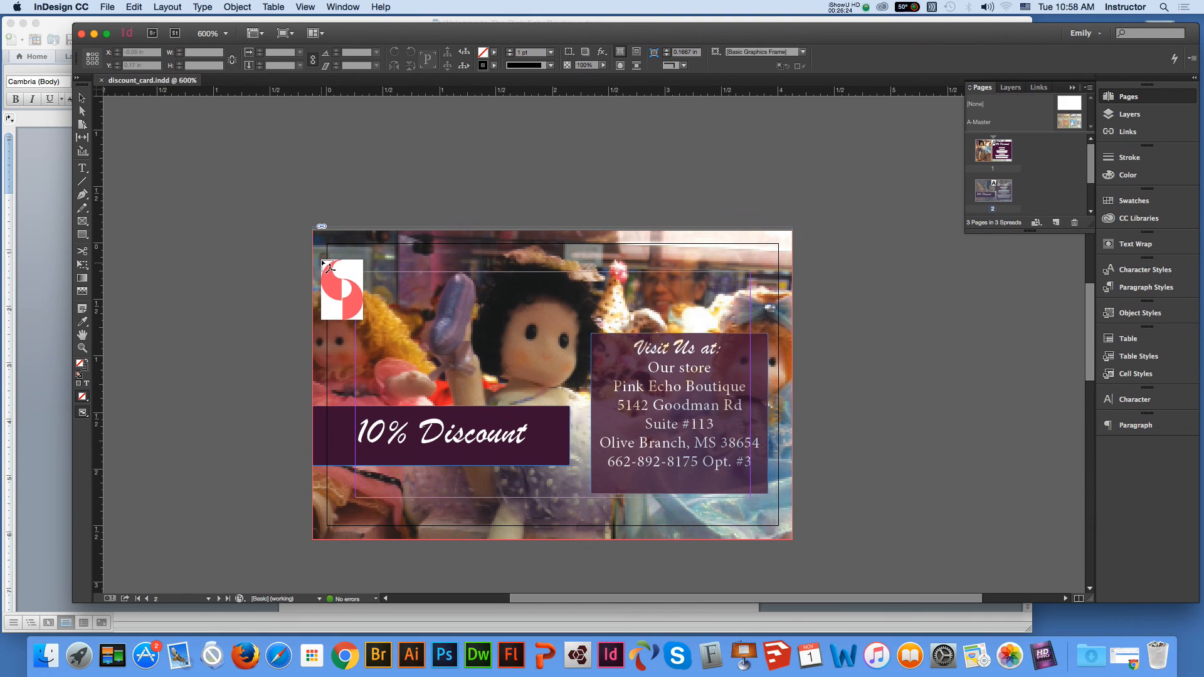
drag(346, 259, 404, 328)
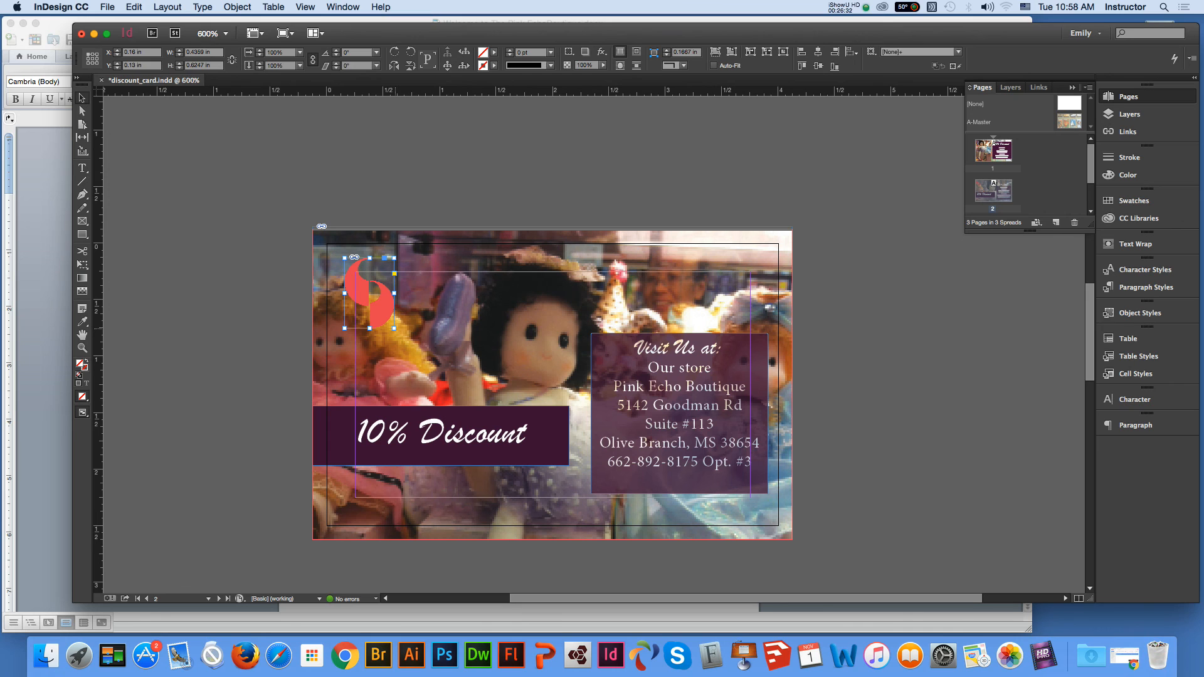
click(552, 383)
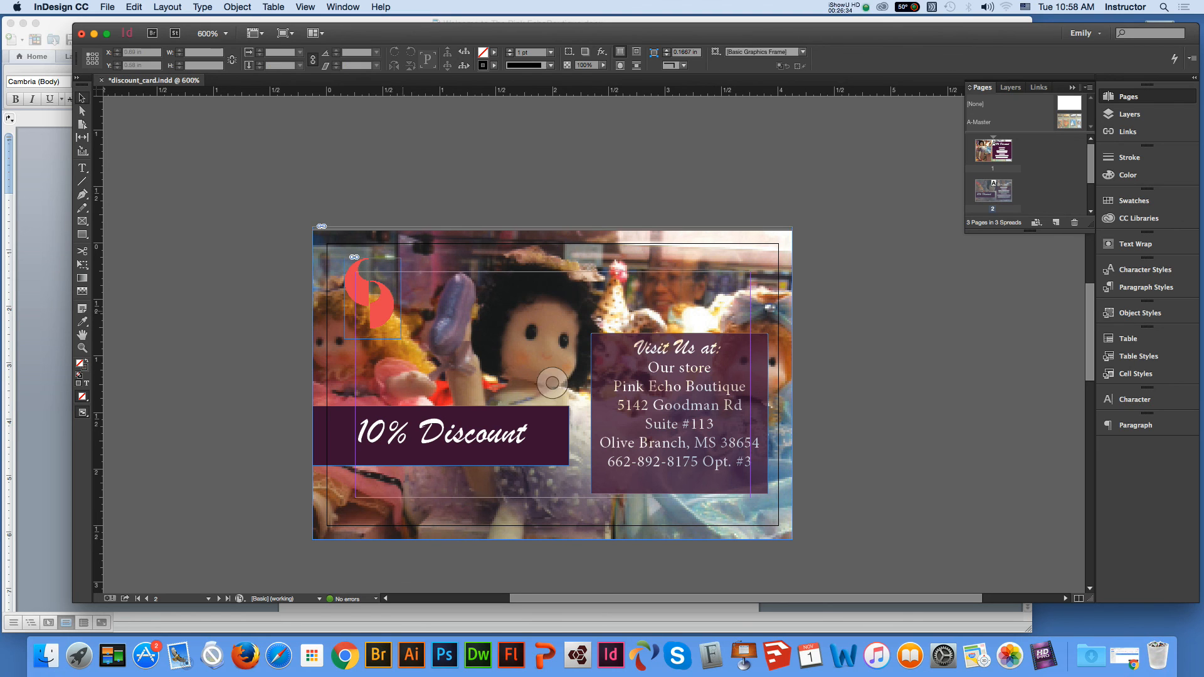
Step: Copy the logo graphic from page 2 and paste it onto page 1
click(372, 298)
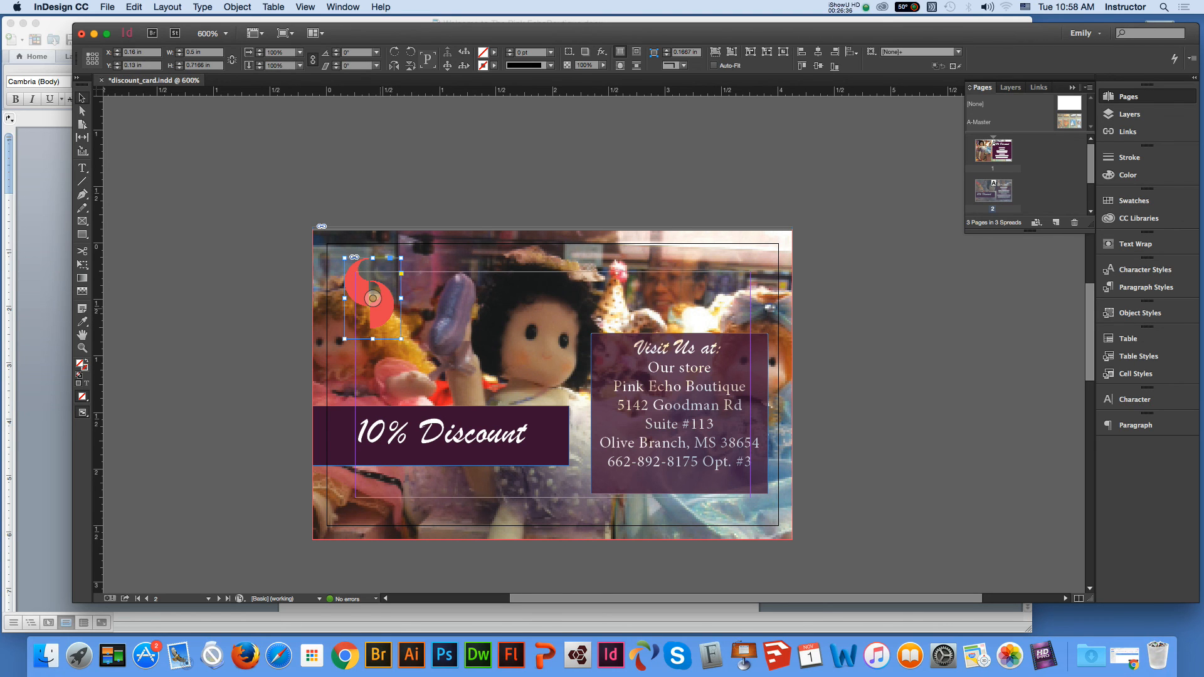
click(82, 335)
drag(595, 259, 628, 341)
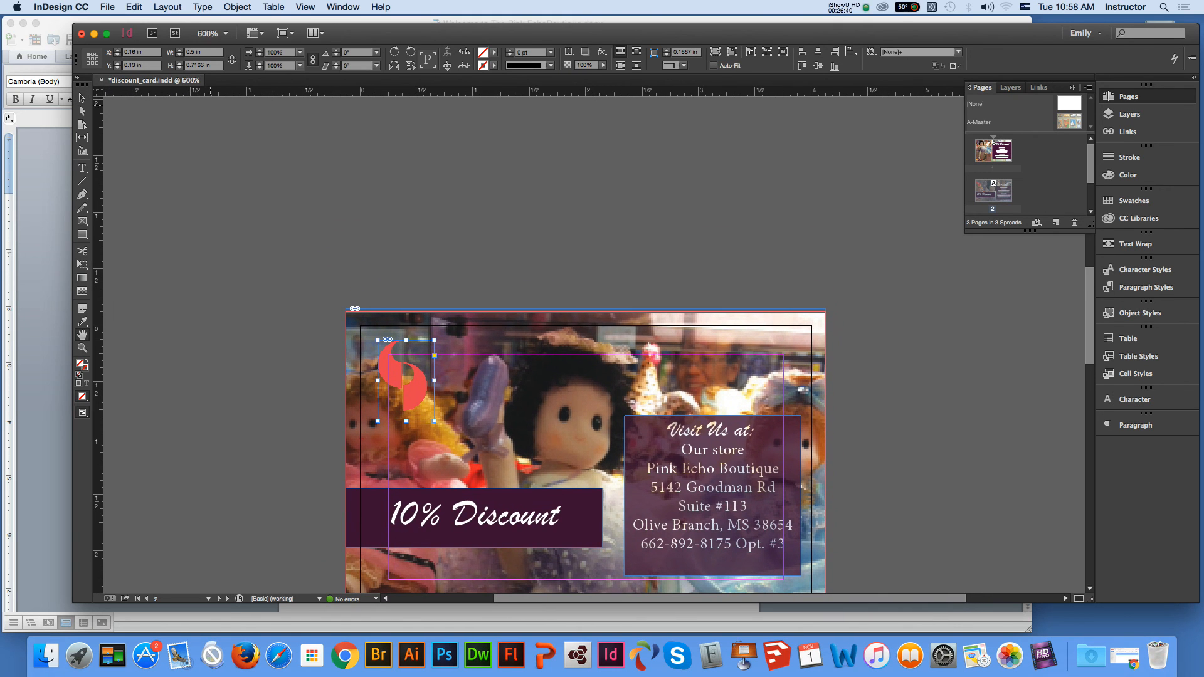
click(82, 98)
click(406, 381)
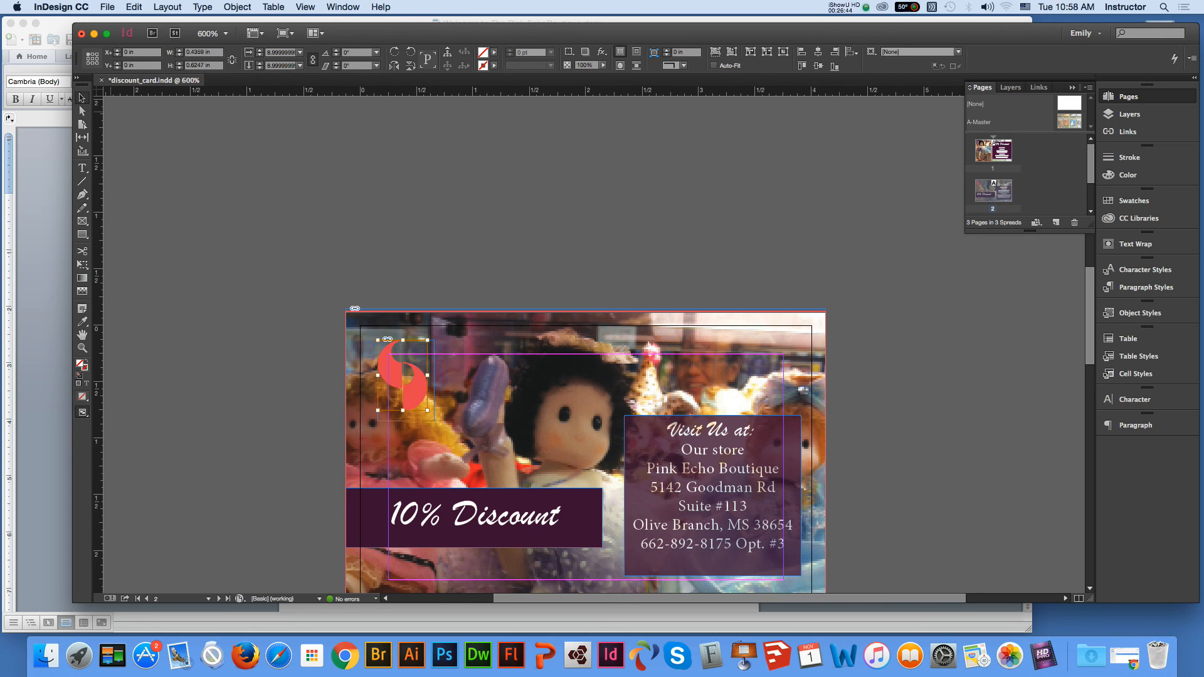
click(83, 335)
drag(381, 222, 349, 670)
drag(376, 349, 360, 551)
click(82, 97)
click(182, 236)
key(super+v)
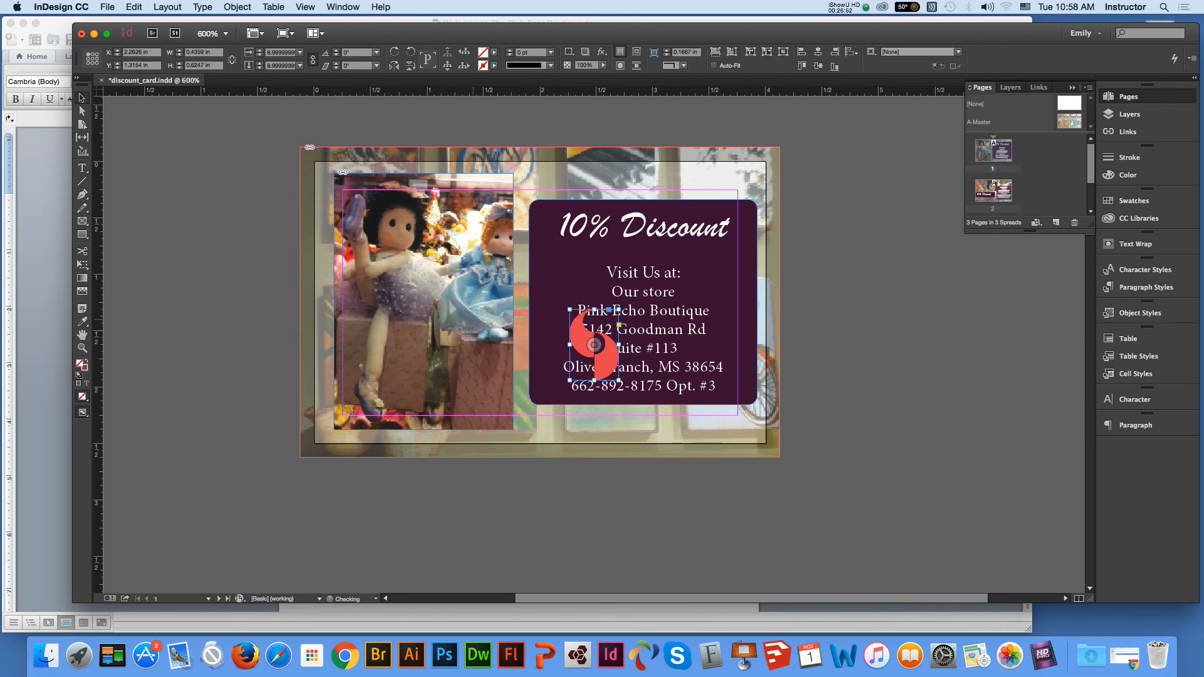
Step: Move the page 1 logo beside the "Visit Us at:" line in the purple box and scale it down to clear the text
drag(595, 344, 564, 274)
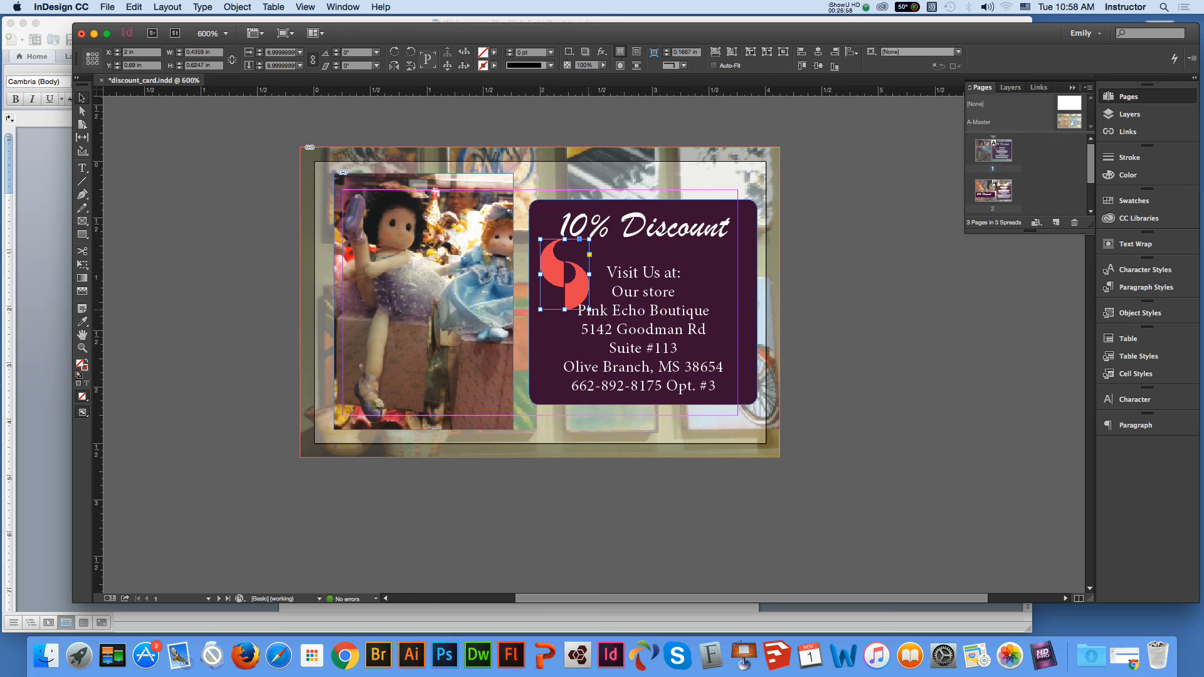
drag(589, 309, 550, 275)
click(843, 348)
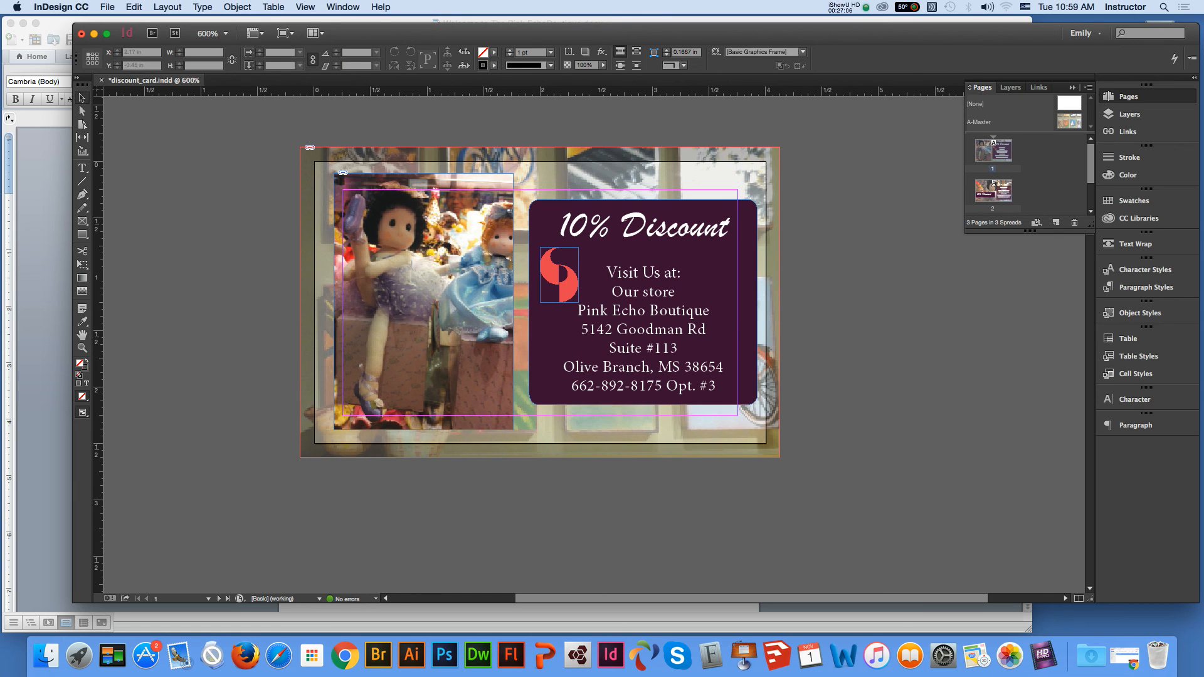
Step: Preview the page 1 and page 2 card layouts in Presentation mode, then return to the normal view
click(315, 32)
click(315, 32)
click(254, 33)
click(284, 32)
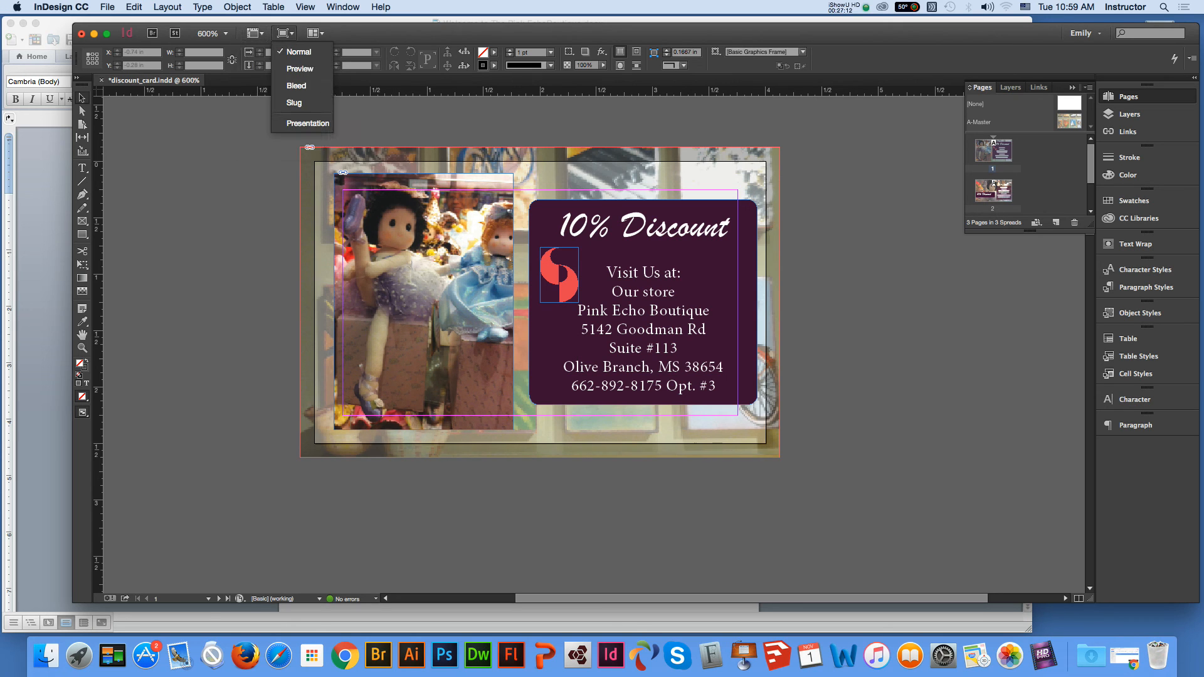
click(307, 123)
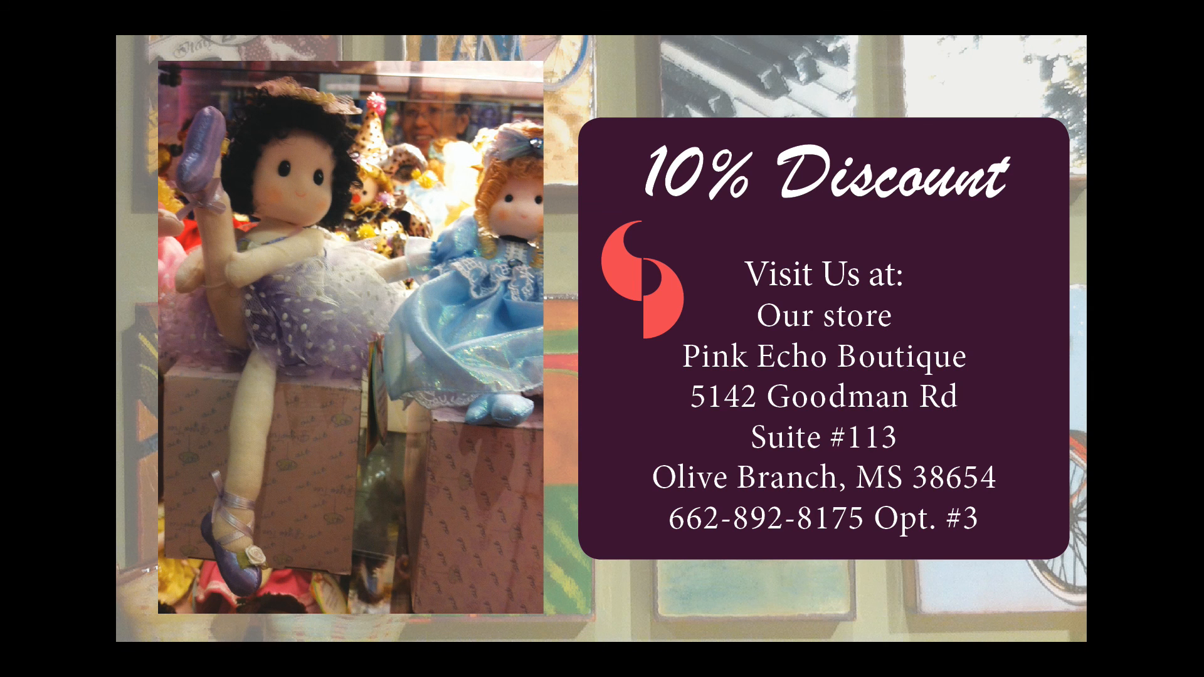
key(Right)
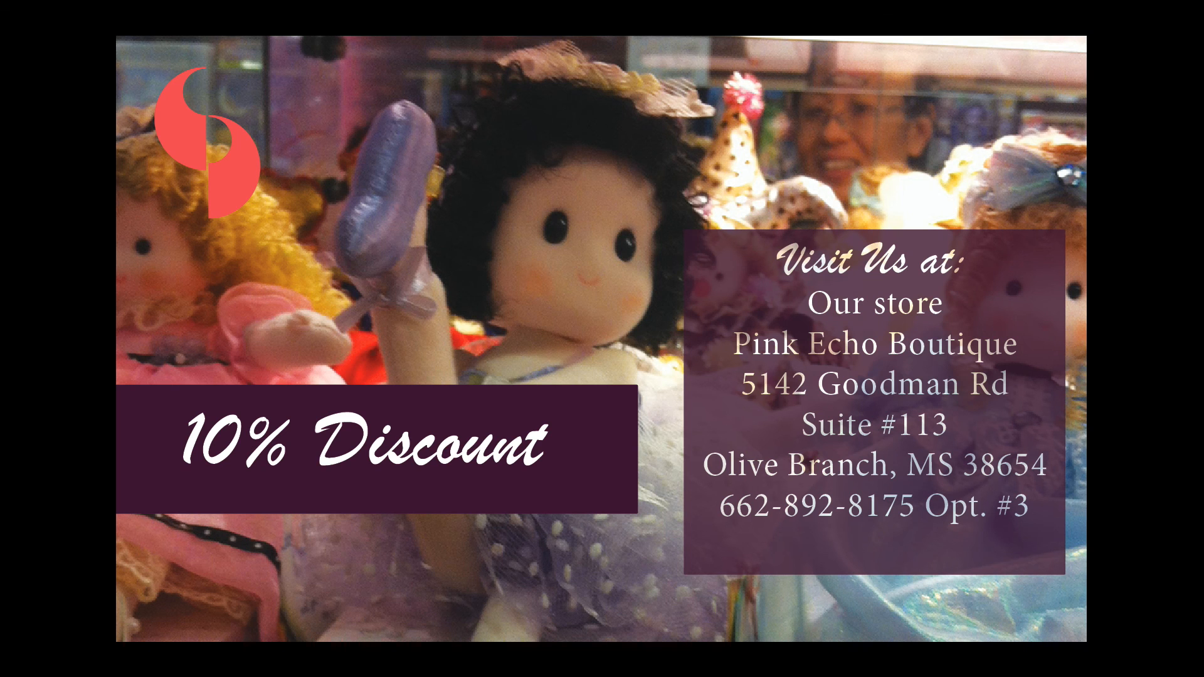
key(Escape)
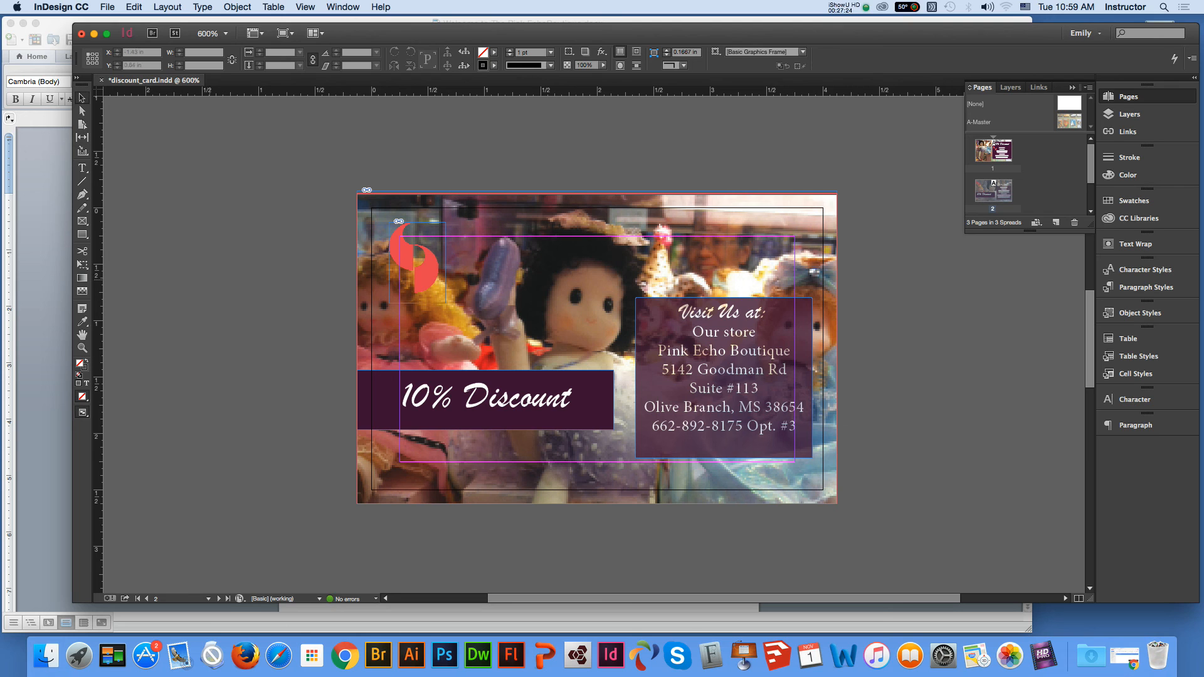
scroll(596, 339, down, 1)
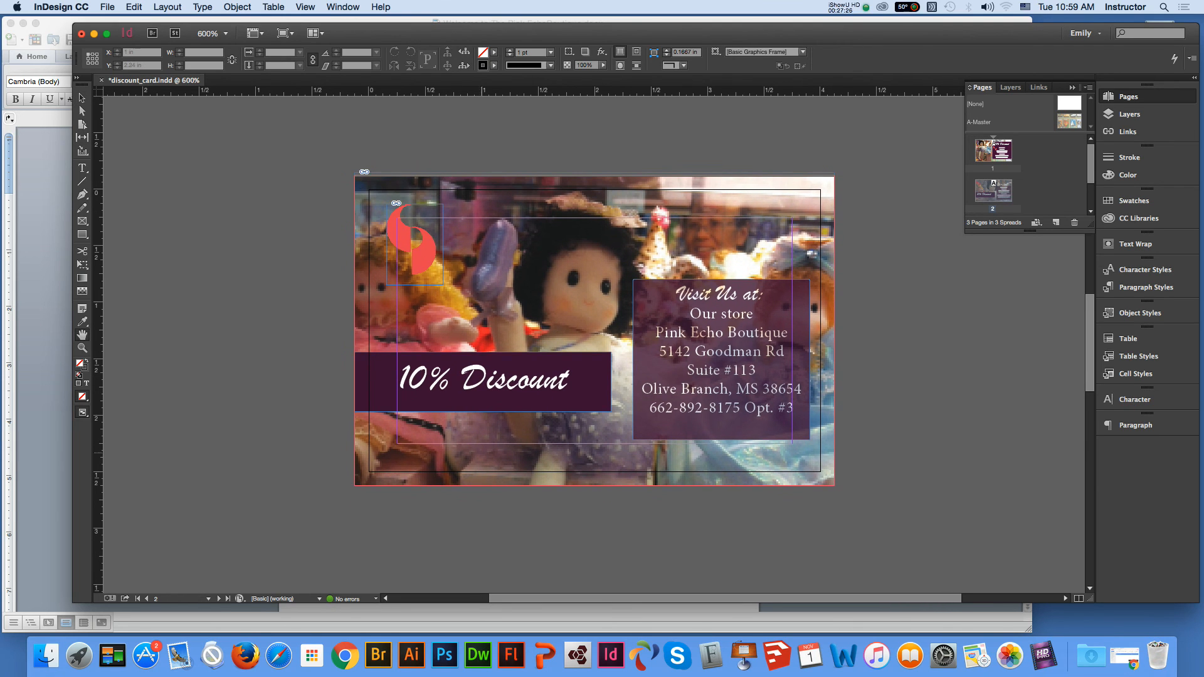
click(1044, 655)
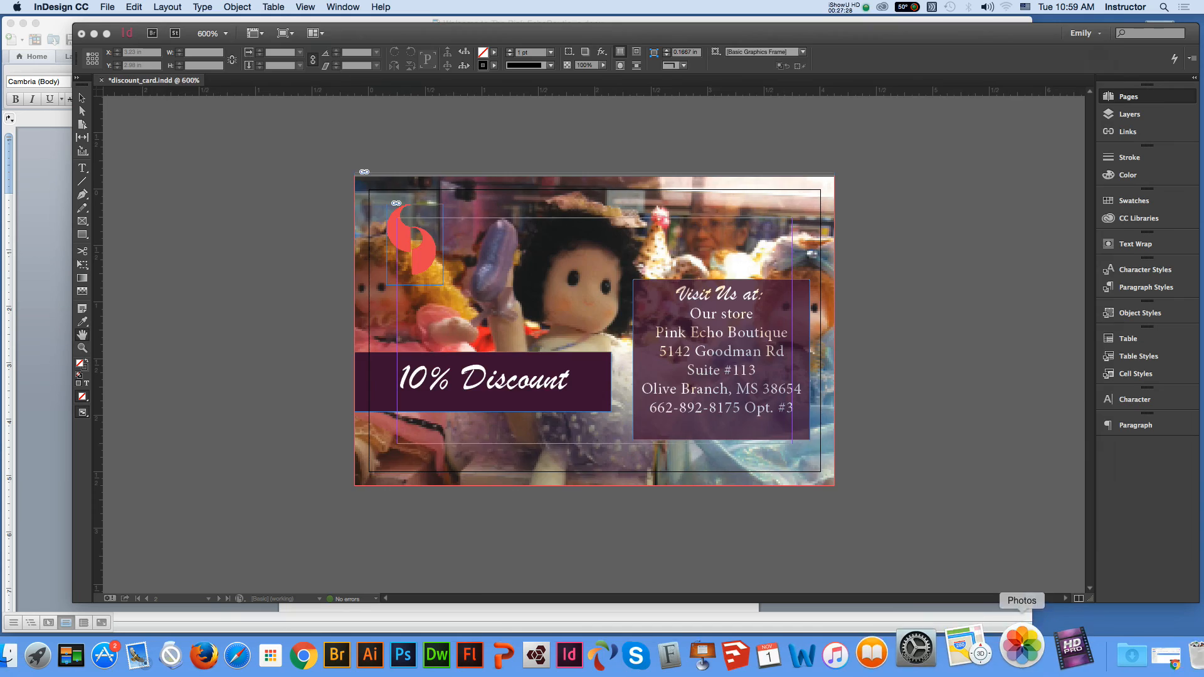